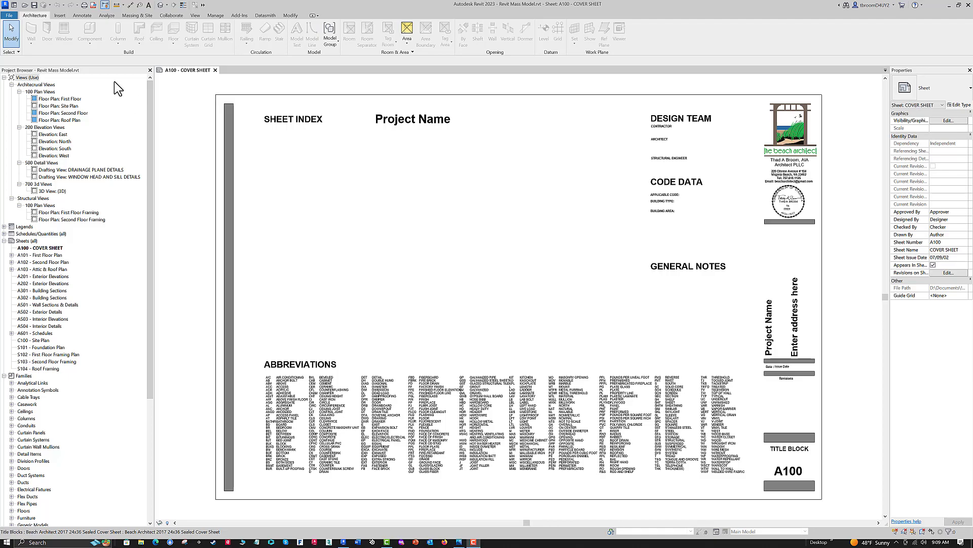
- Open the First Floor plan, the default 3D view and the East elevation to examine the project's levels
double_click(67, 99)
left_click(161, 6)
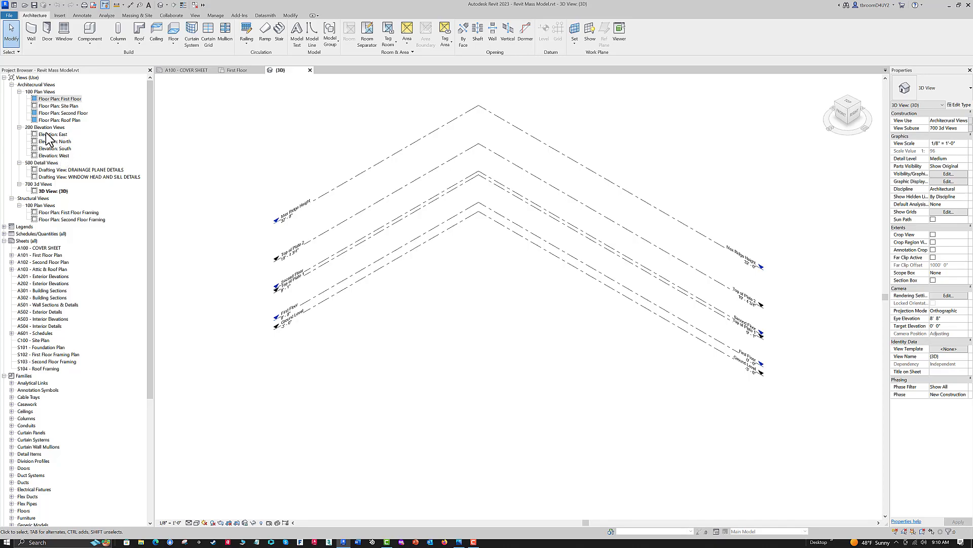
double_click(46, 134)
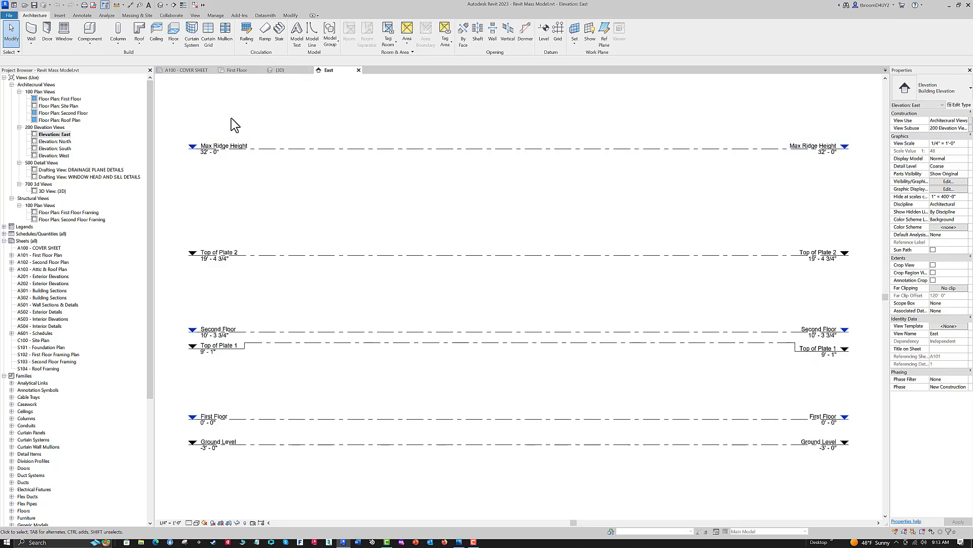
- Start a CAD import in the First Floor plan and choose Cottage Site Plan.dwg from the Site Plan folder
left_click(242, 71)
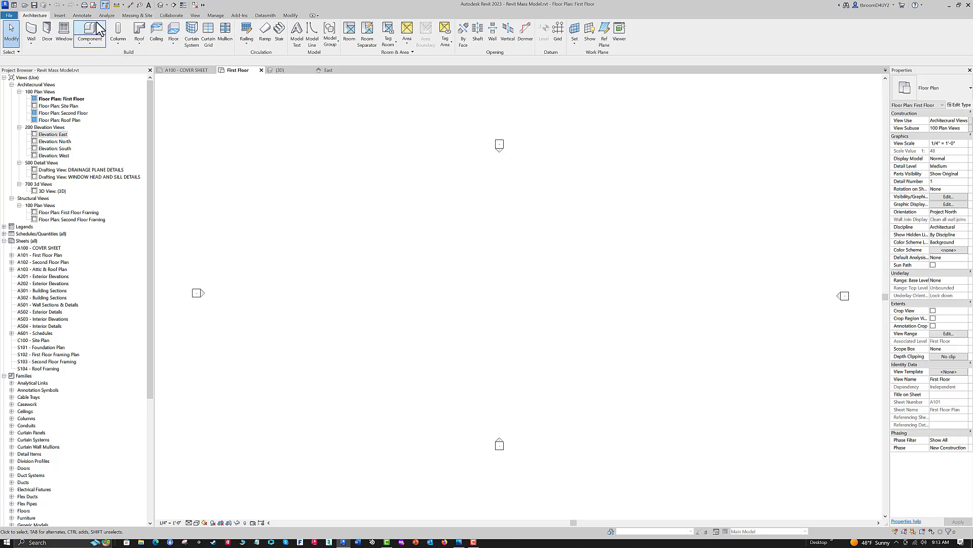
left_click(61, 16)
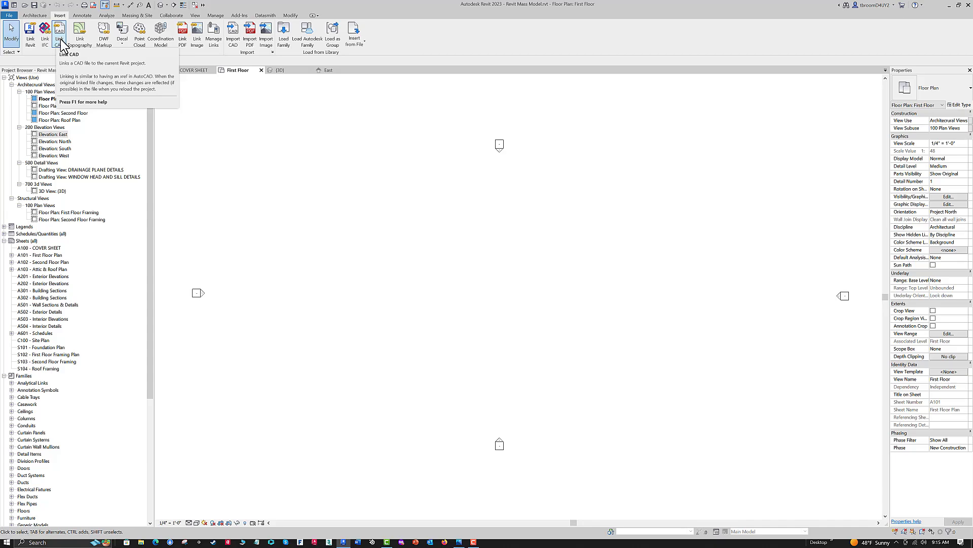
left_click(234, 39)
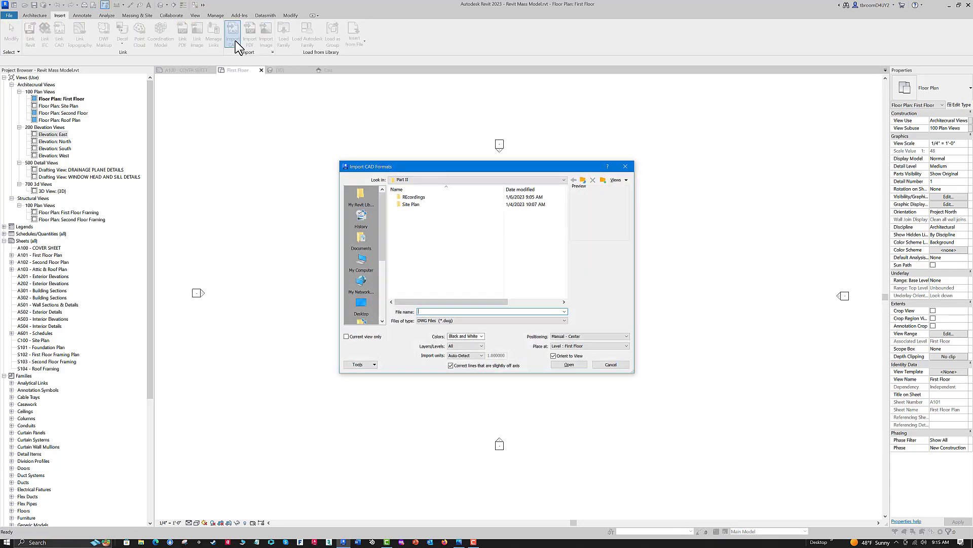
left_click(414, 205)
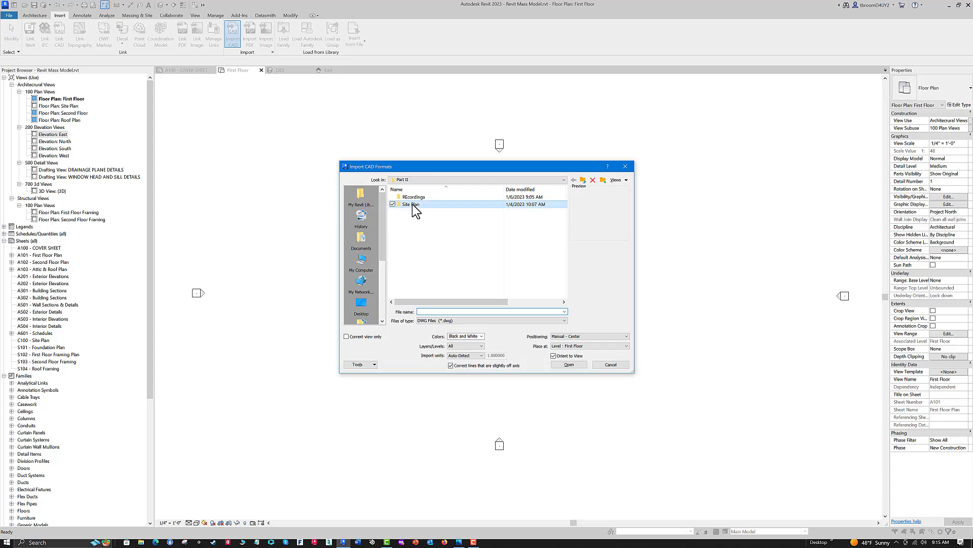
double_click(412, 205)
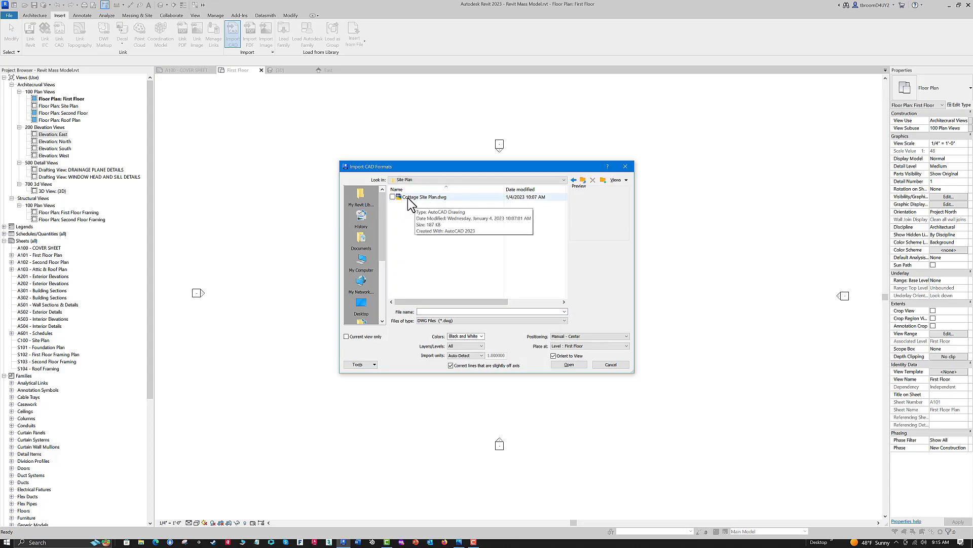
left_click(411, 203)
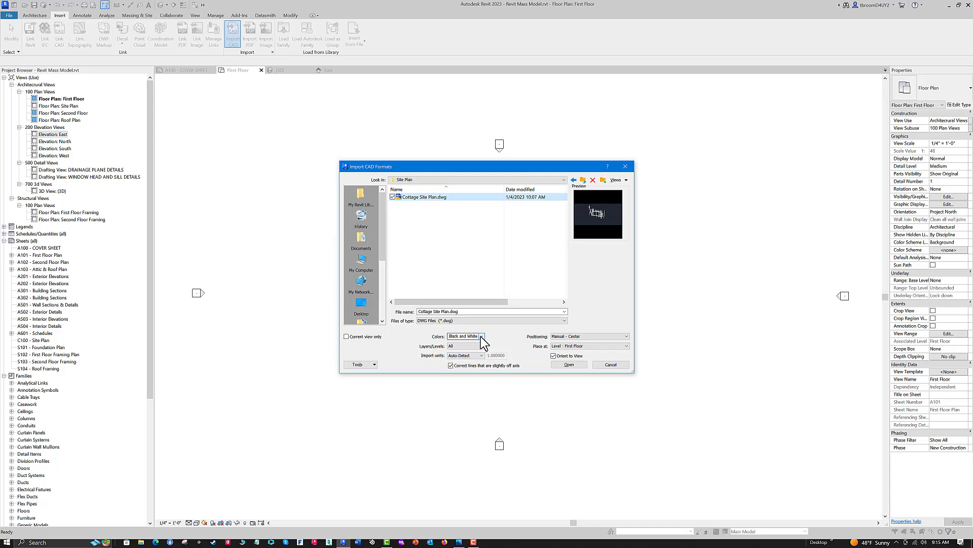
- Import the site plan with Manual - Center positioning and place it between the four elevation markers
left_click(626, 336)
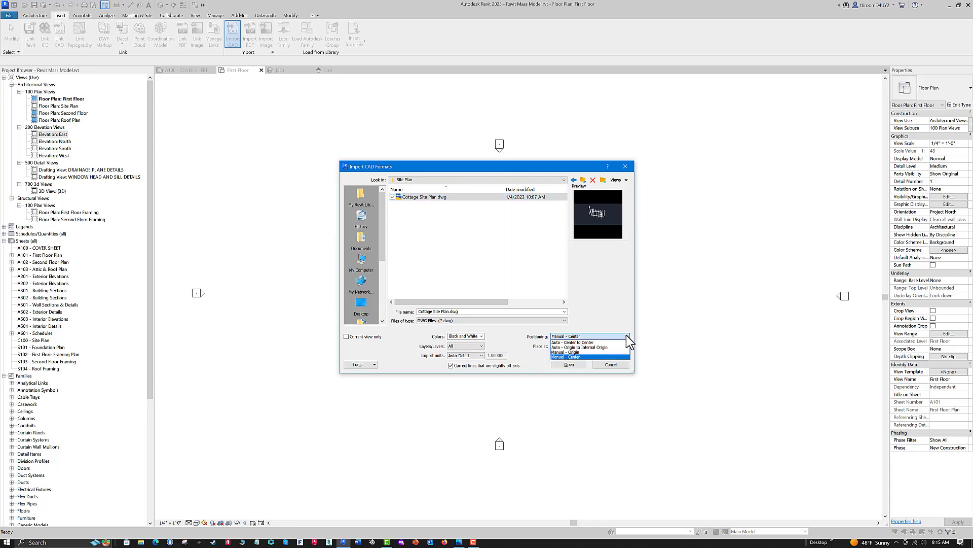
left_click(555, 357)
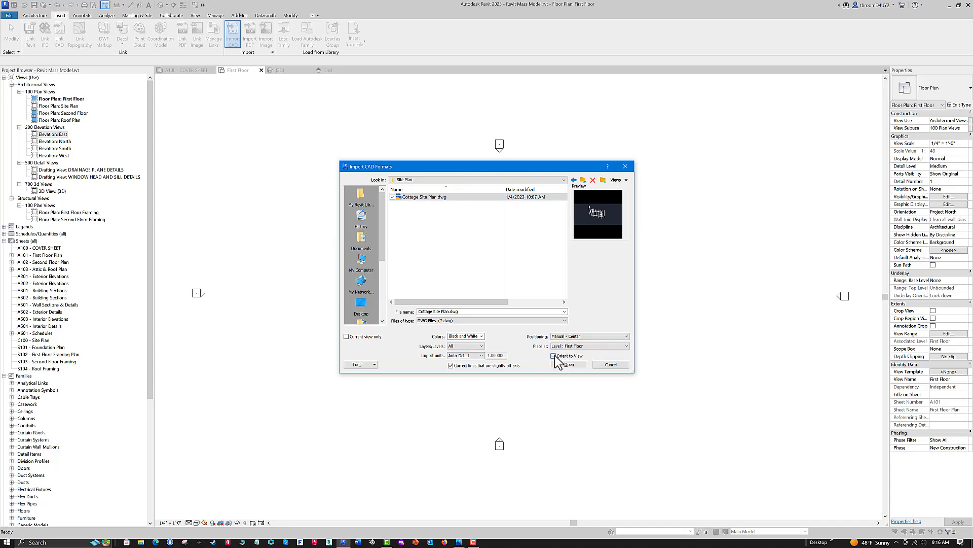
left_click(563, 364)
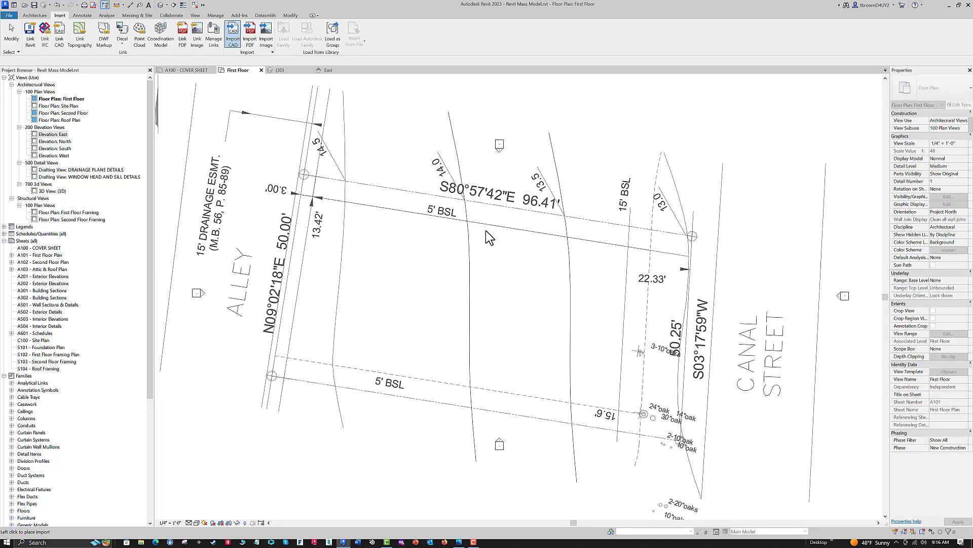
left_click(486, 231)
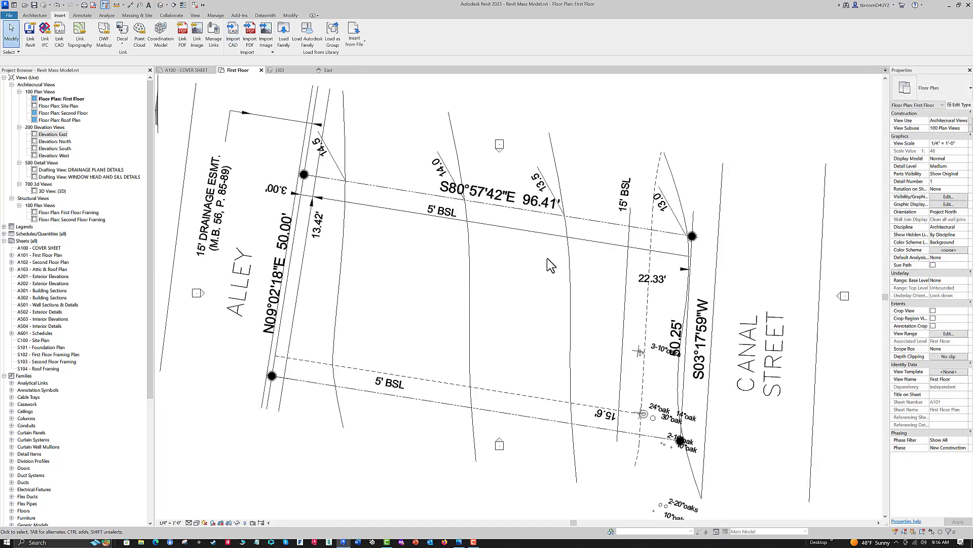
- Draw a horizontal reference plane from the lot's northwest corner eastward past Canal Street
scroll(551, 267, "down", 3)
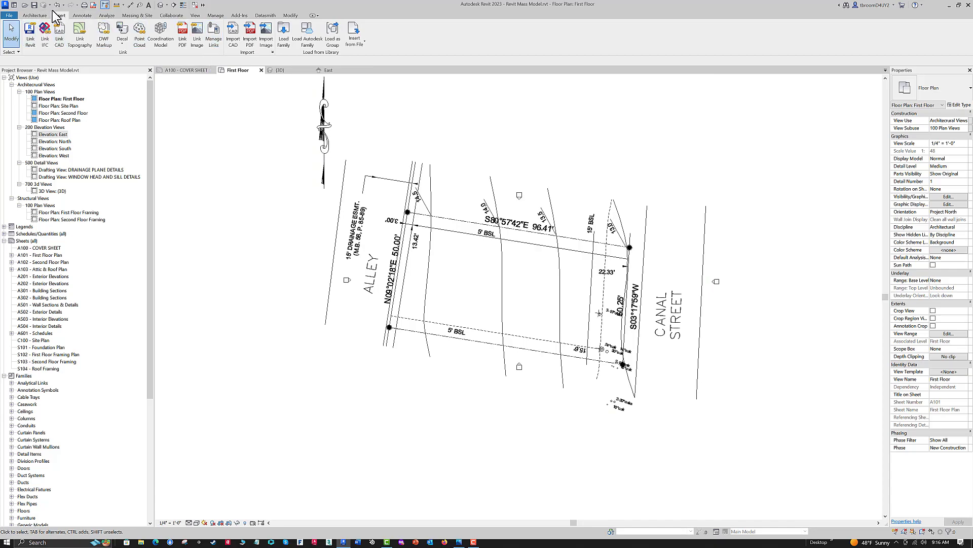
left_click(34, 15)
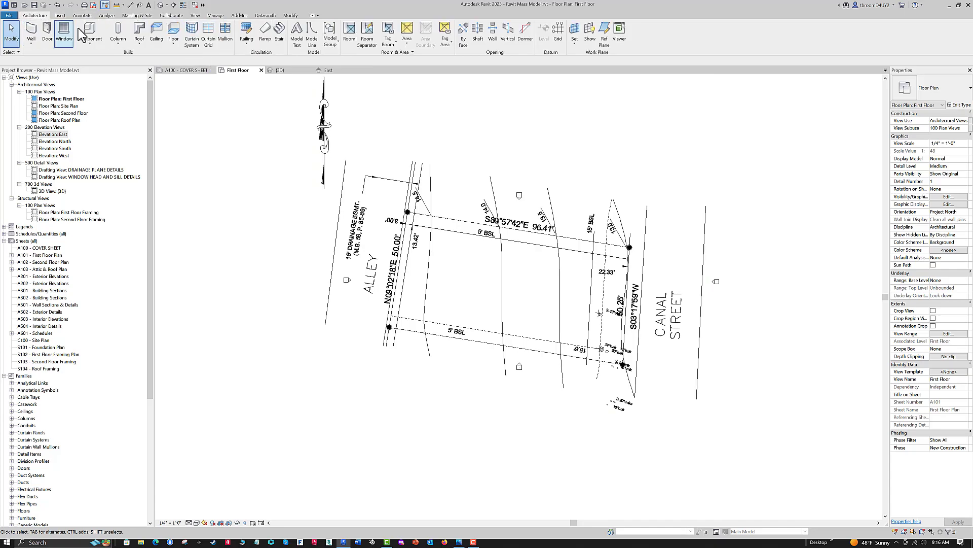
left_click(605, 42)
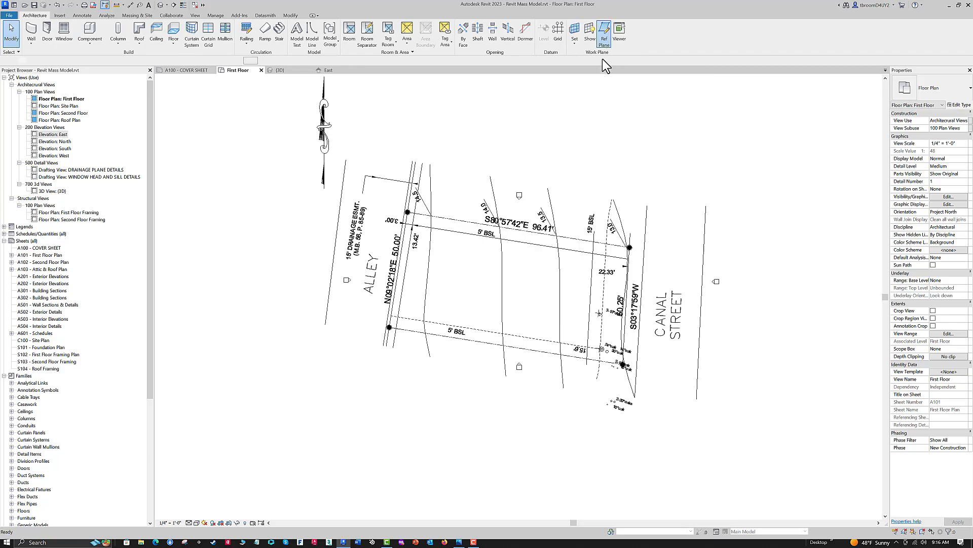
left_click(407, 211)
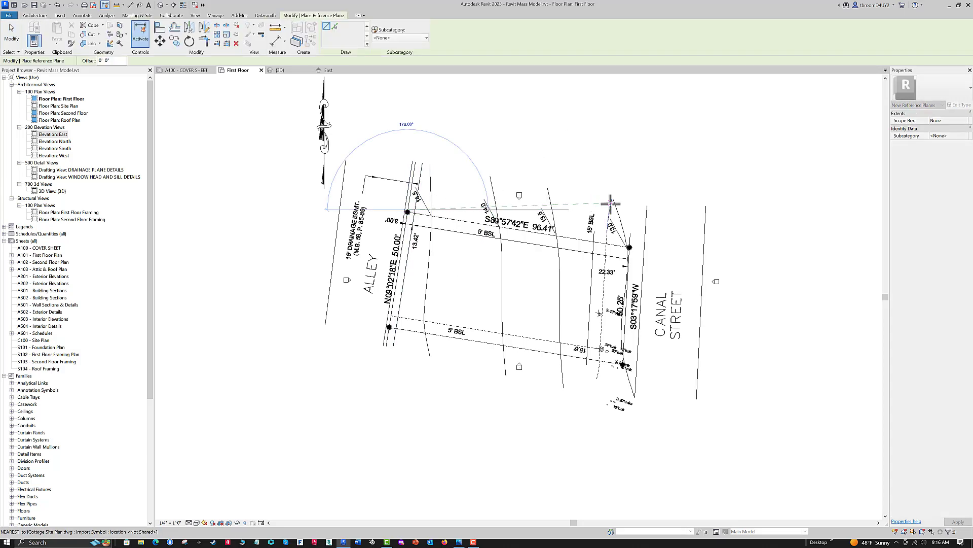
left_click(761, 217)
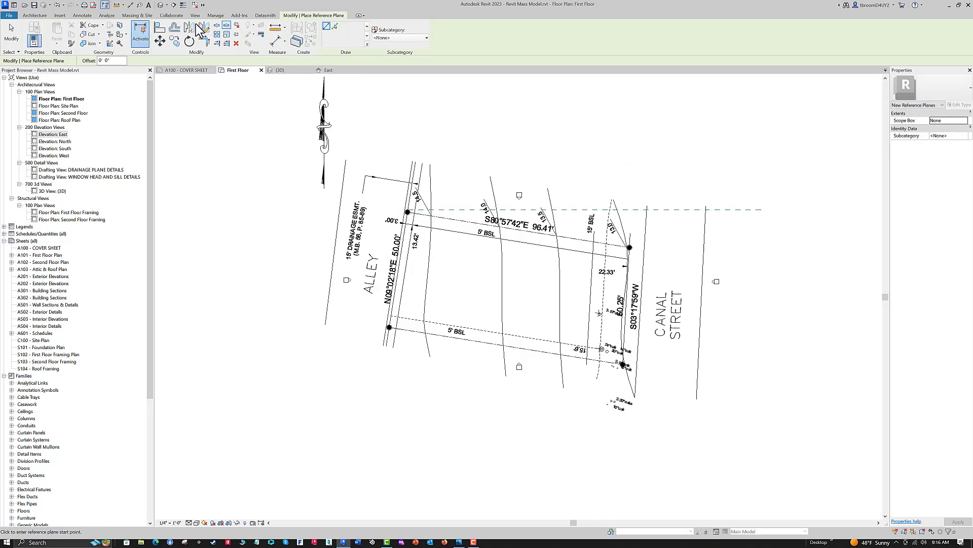
- Add an angular dimension between the horizontal reference plane and the lot's north property line
left_click(82, 15)
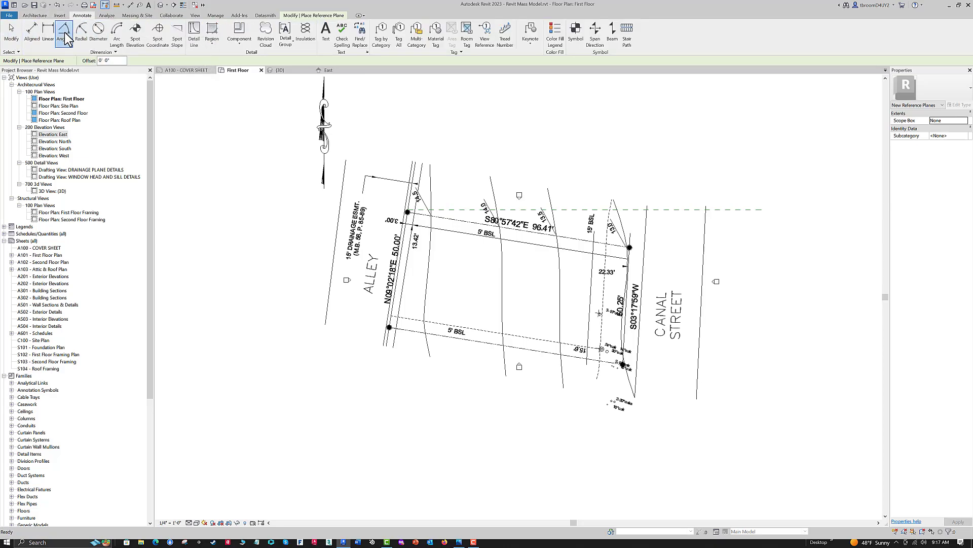
left_click(65, 38)
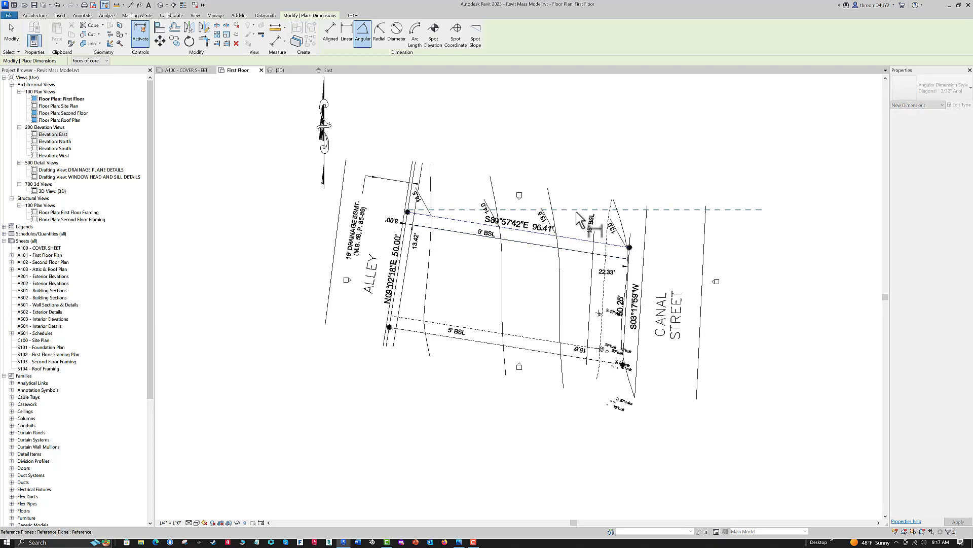
scroll(577, 221, "up", 3)
scroll(573, 218, "up", 3)
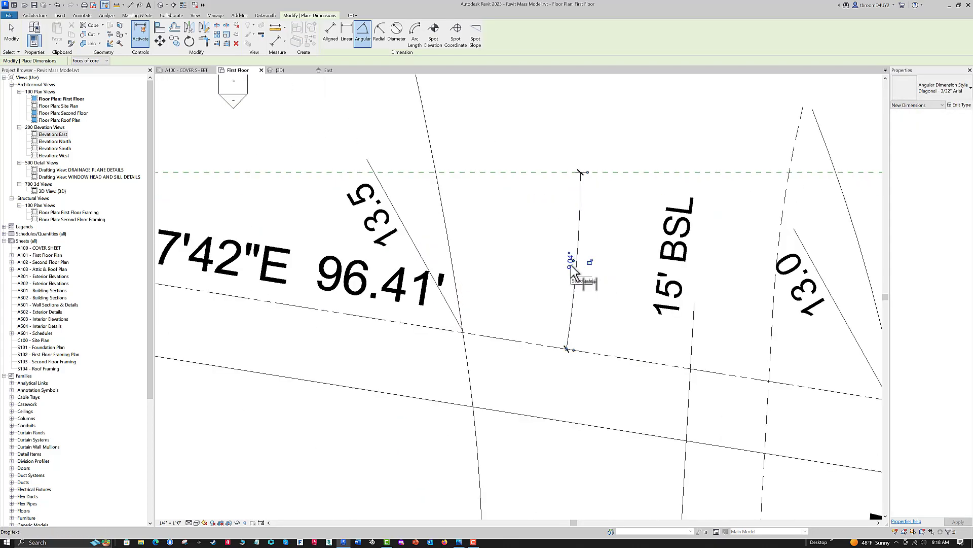
scroll(547, 238, "down", 5)
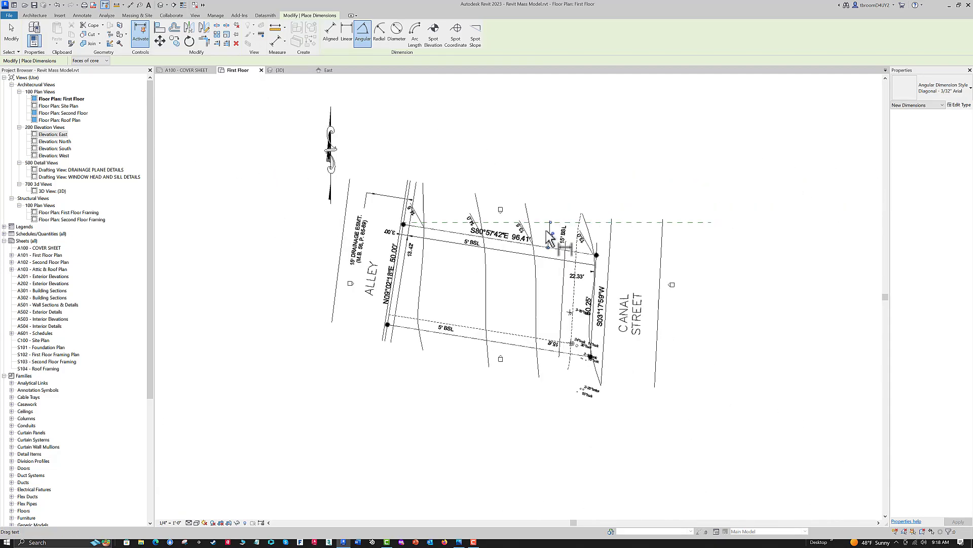
scroll(546, 231, "down", 3)
key("Escape")
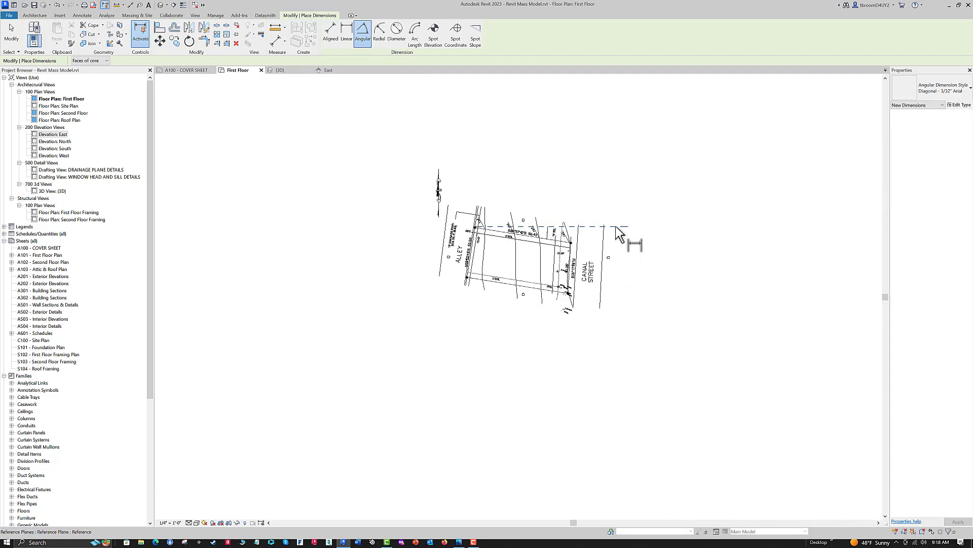
key("Escape")
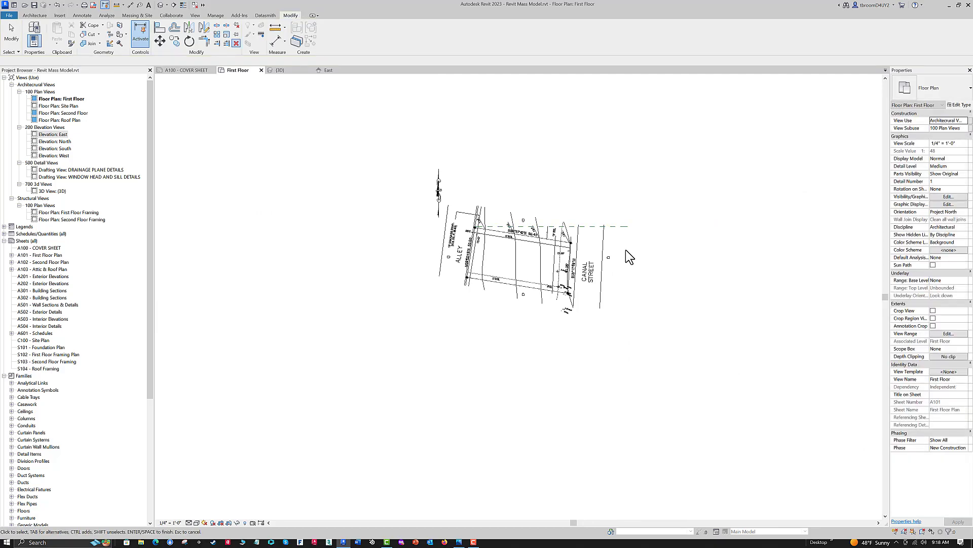
- Delete the horizontal reference plane above the lot
left_click(614, 227)
key("Escape")
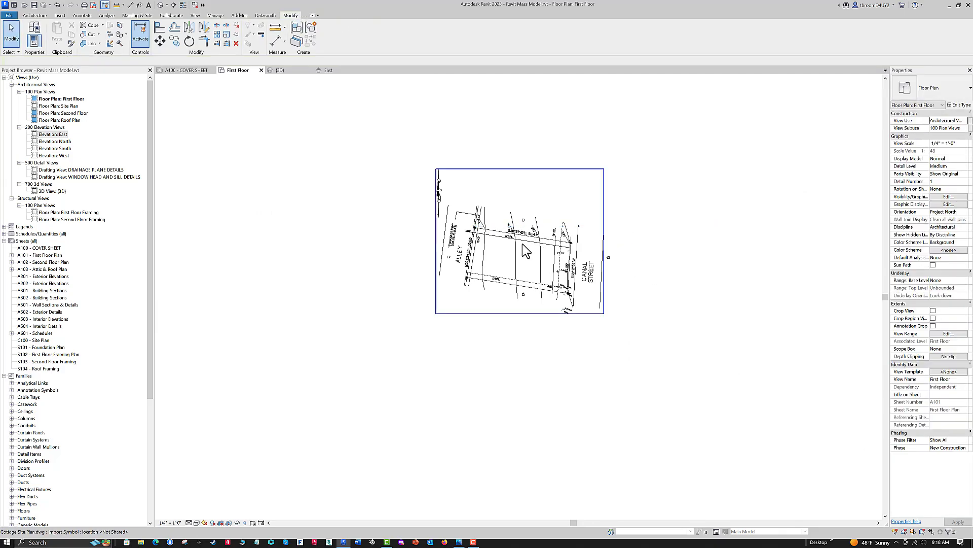
- Rotate the imported site plan 9.04° counterclockwise about its center to level the north property line
left_click(534, 246)
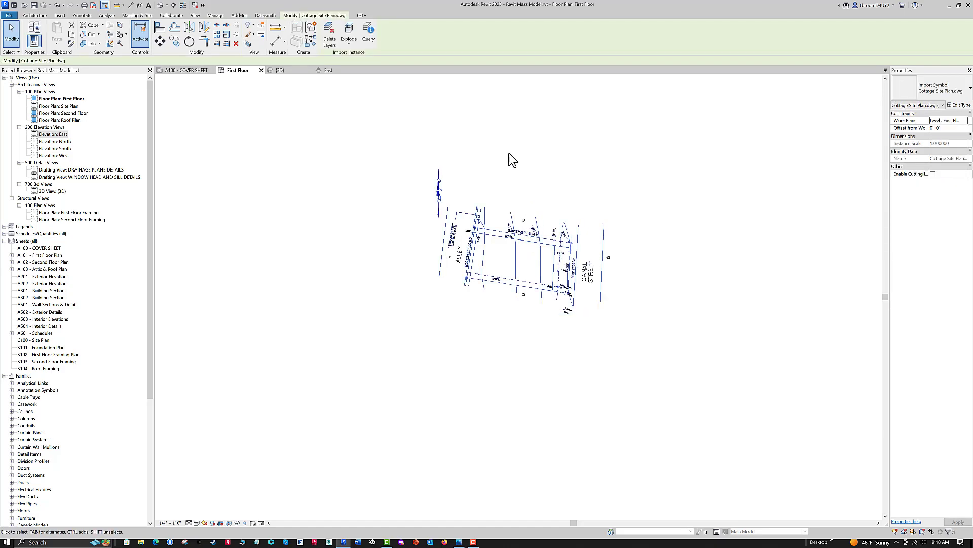
left_click(188, 40)
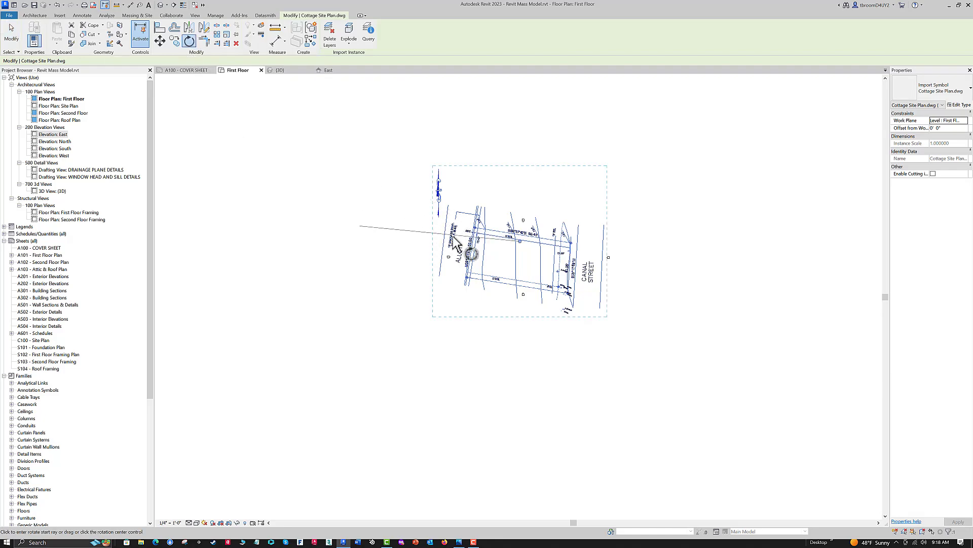
left_click(674, 254)
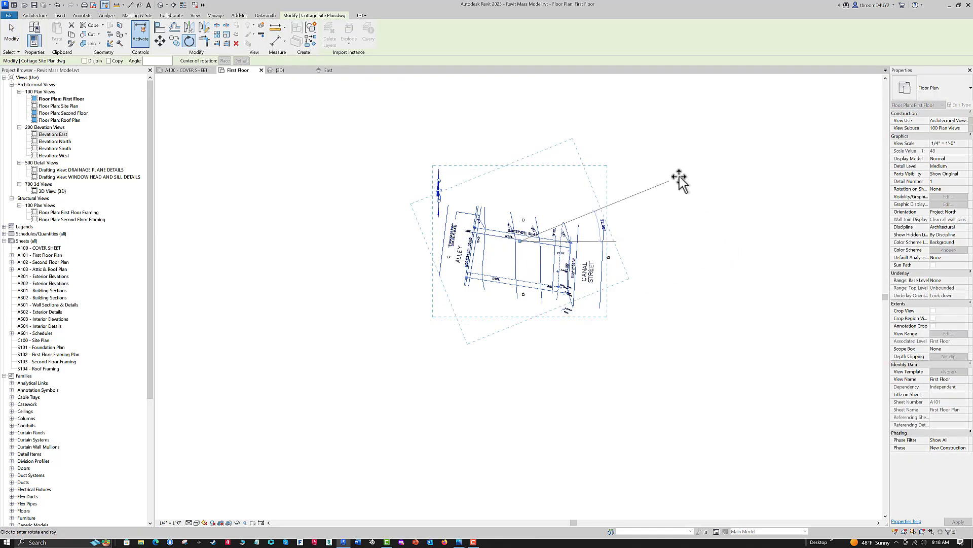
type("9.0")
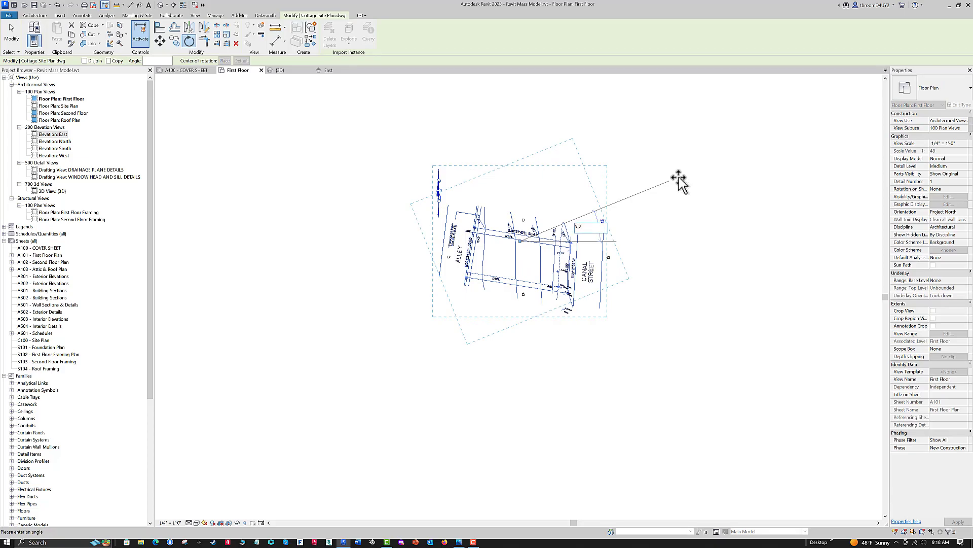
type("4")
key("Return")
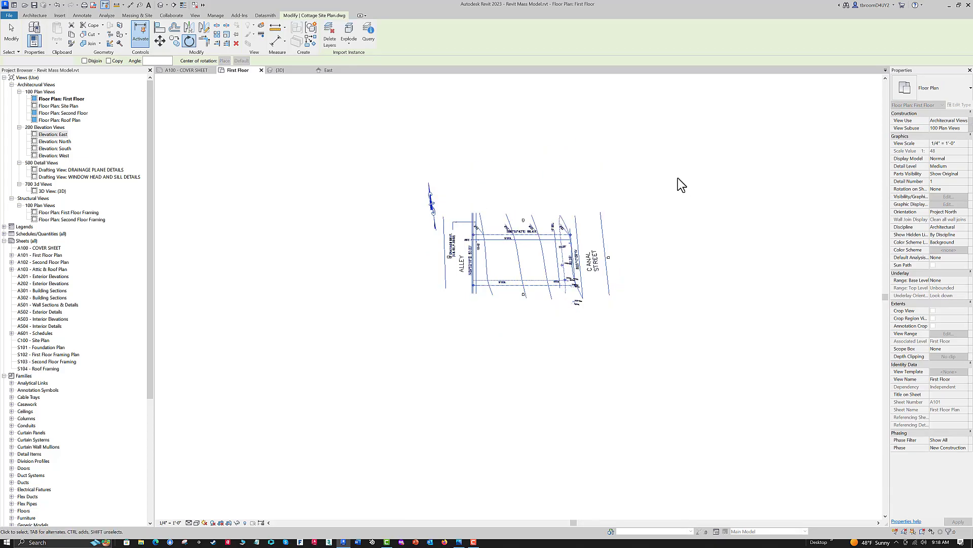
left_click(397, 248)
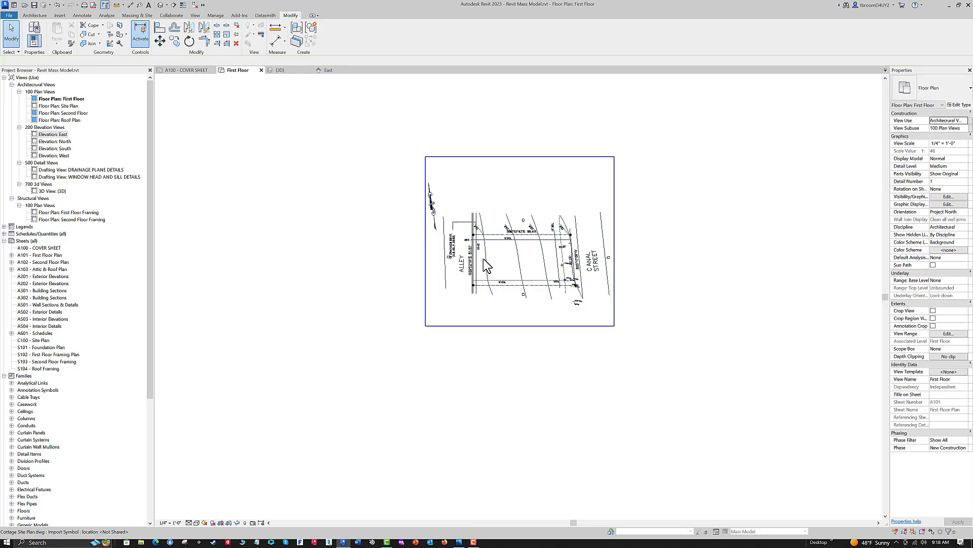
- Move the imported site plan slightly east and north to center the lot between the elevation markers
scroll(505, 259, "up", 3)
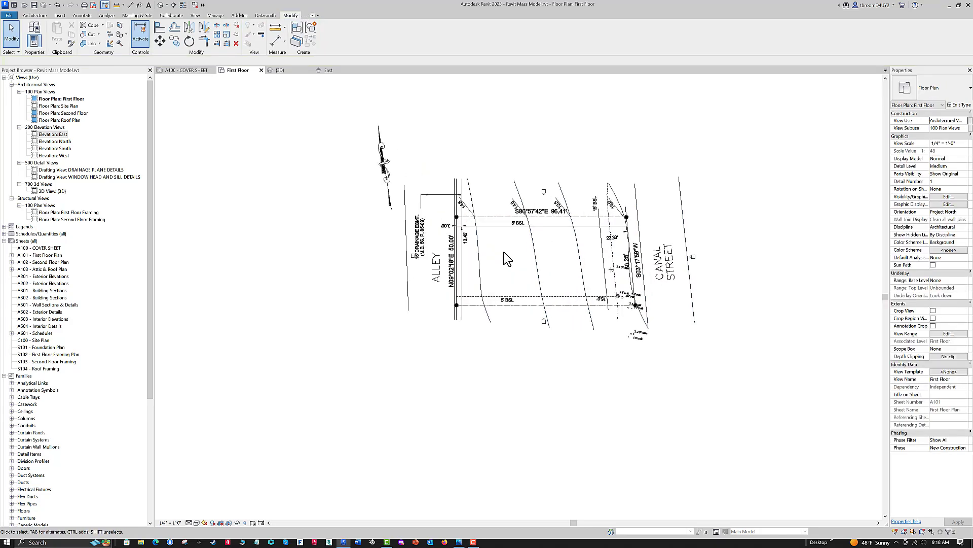
left_click(515, 223)
left_click_drag(465, 230, 465, 229)
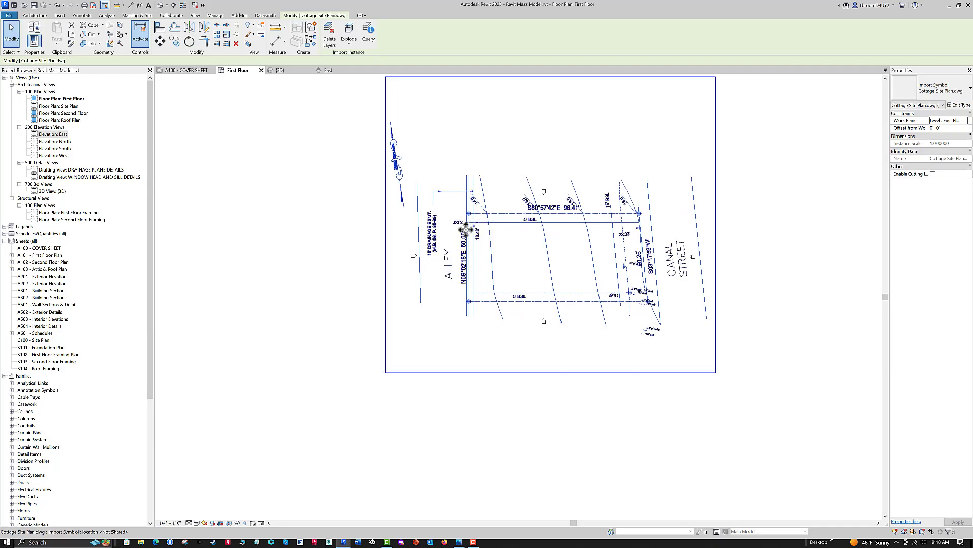
left_click(294, 243)
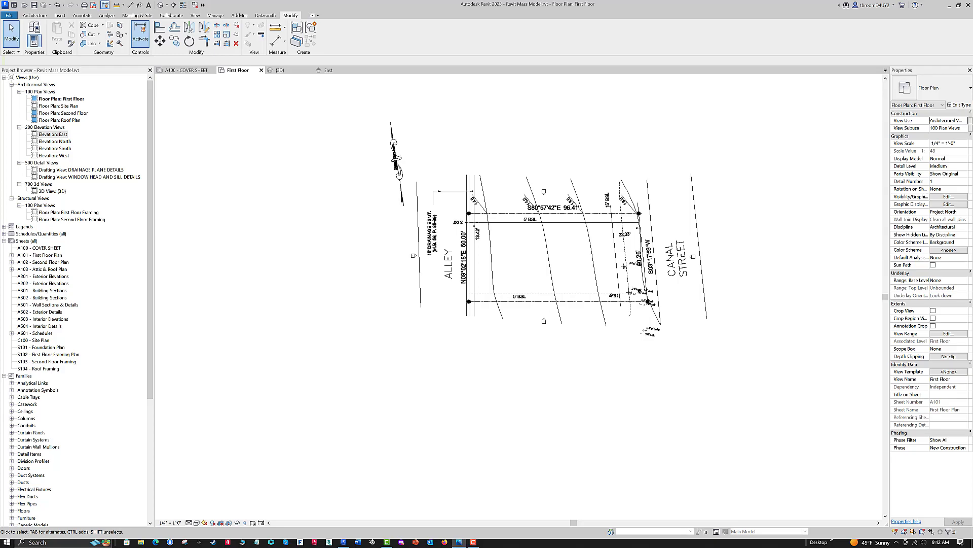
- Examine the program summary image for the floor areas and construction costs, and move it off the plan
left_click_drag(476, 5, 484, 208)
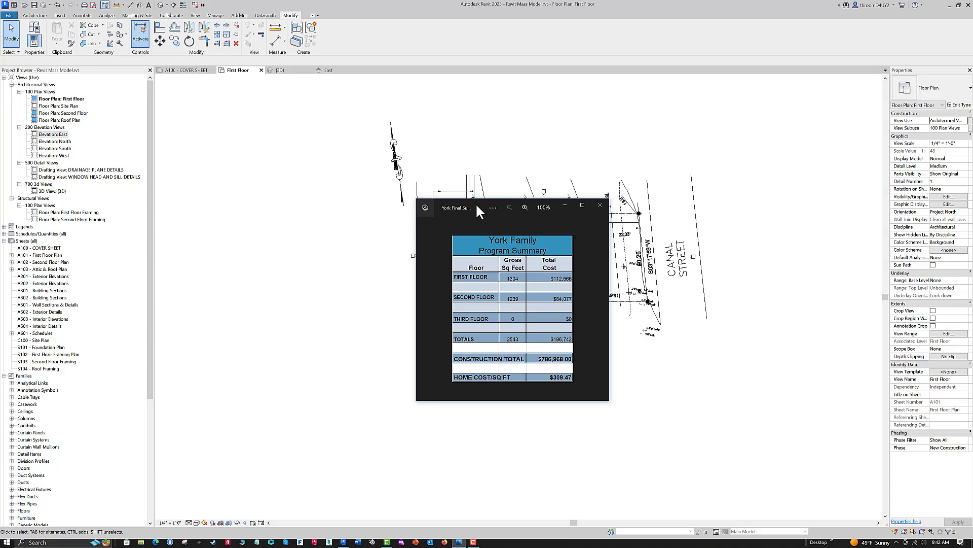
left_click_drag(476, 207, 598, 0)
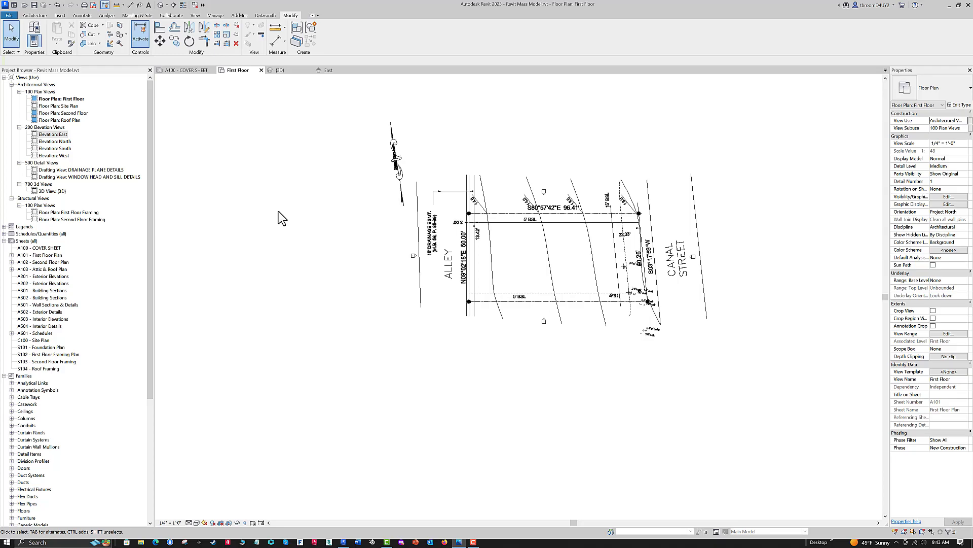
- Create a Mass Floor schedule of building components for the New Construction phase
left_click(195, 15)
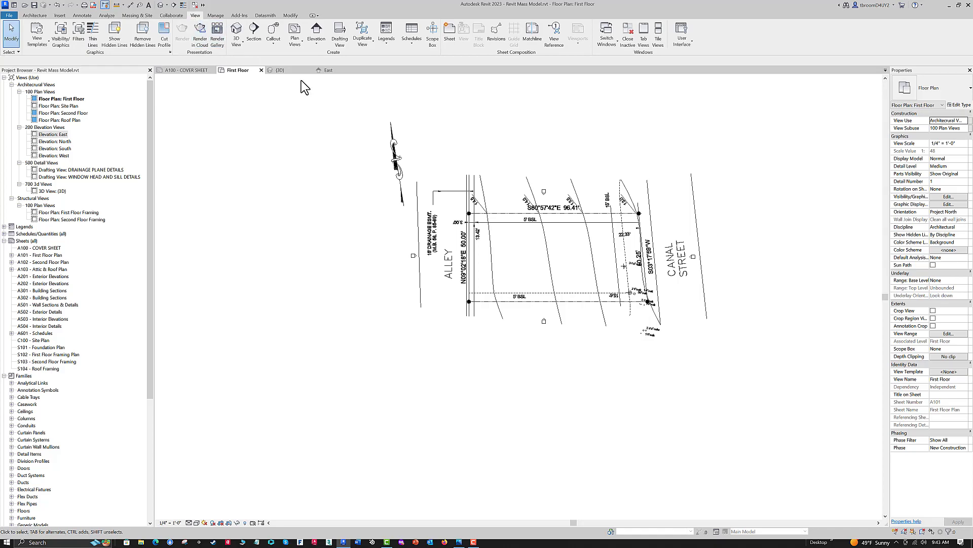
left_click(412, 44)
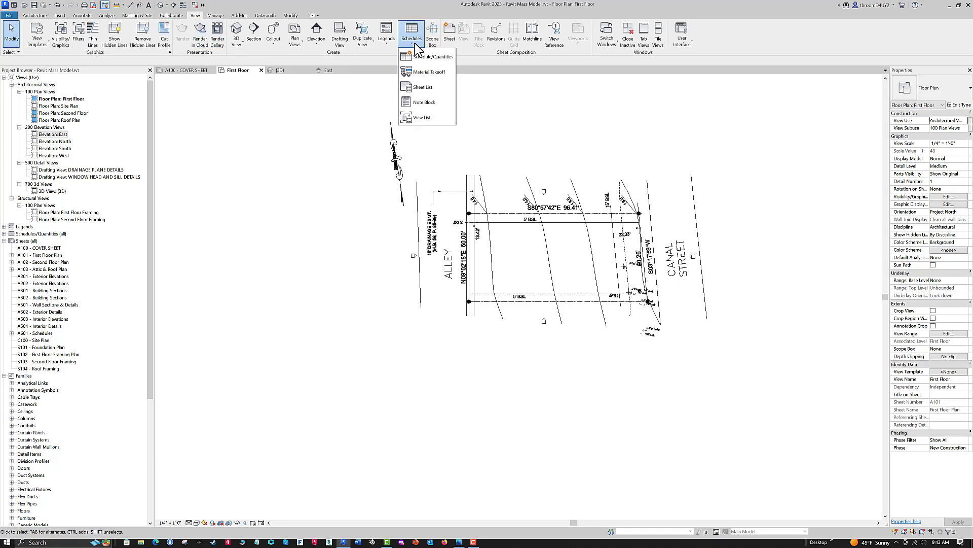
left_click(428, 56)
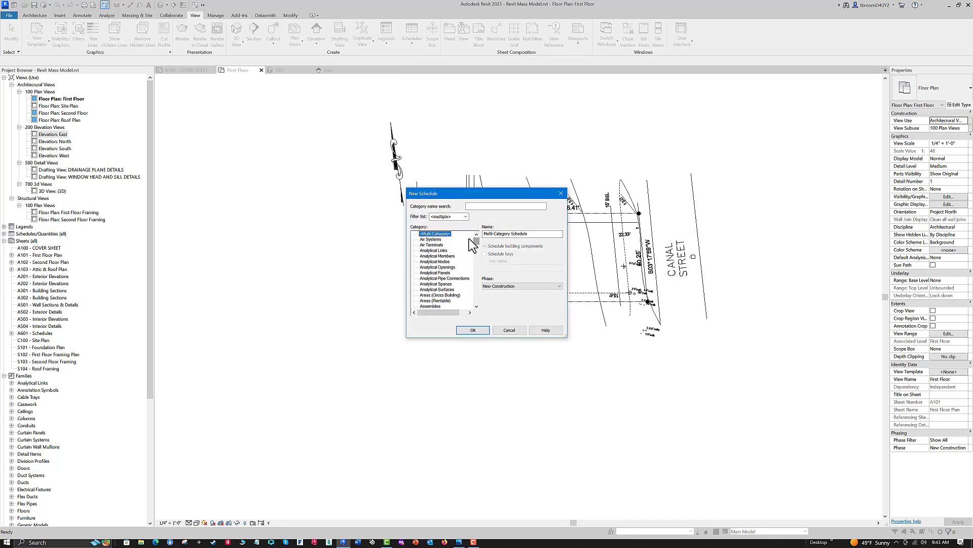
scroll(437, 280, "down", 2)
scroll(437, 280, "down", 12)
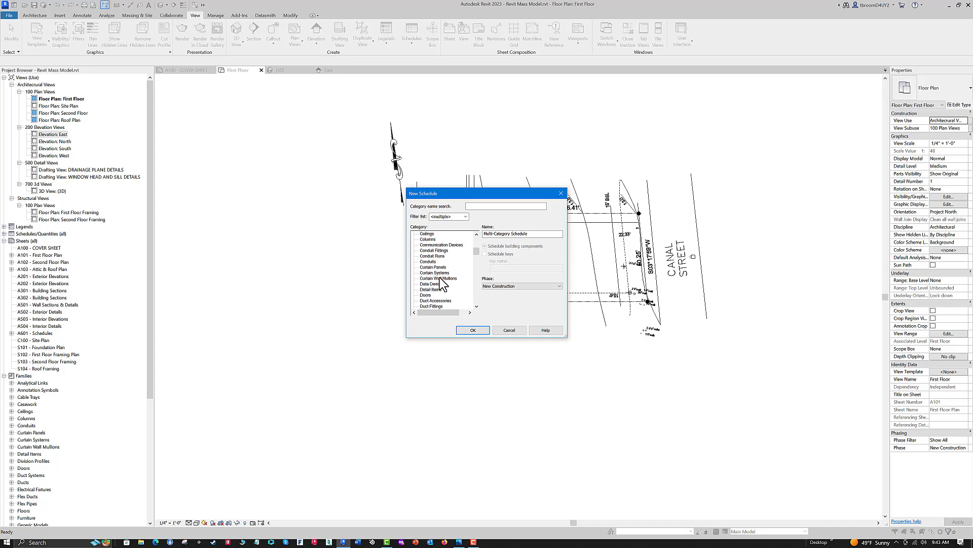
scroll(453, 284, "down", 4)
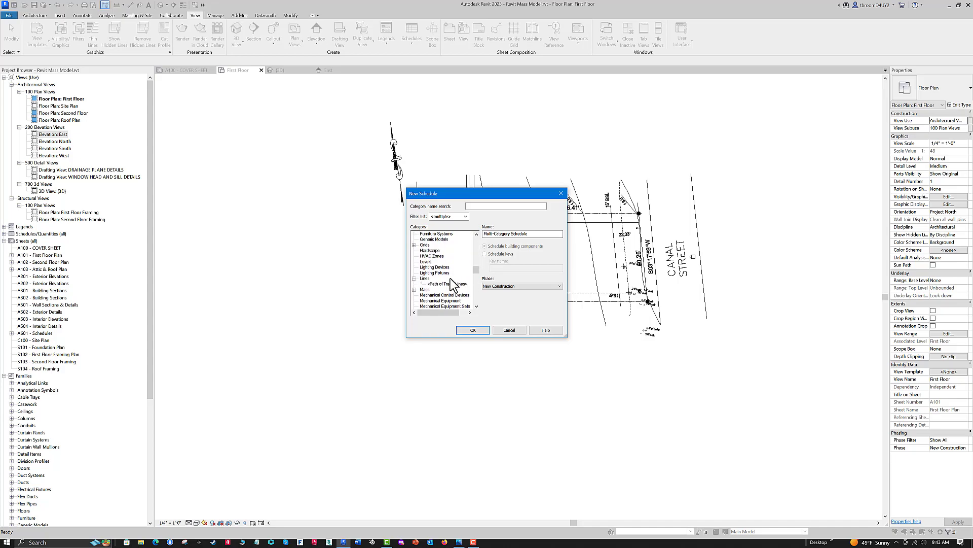
left_click(415, 290)
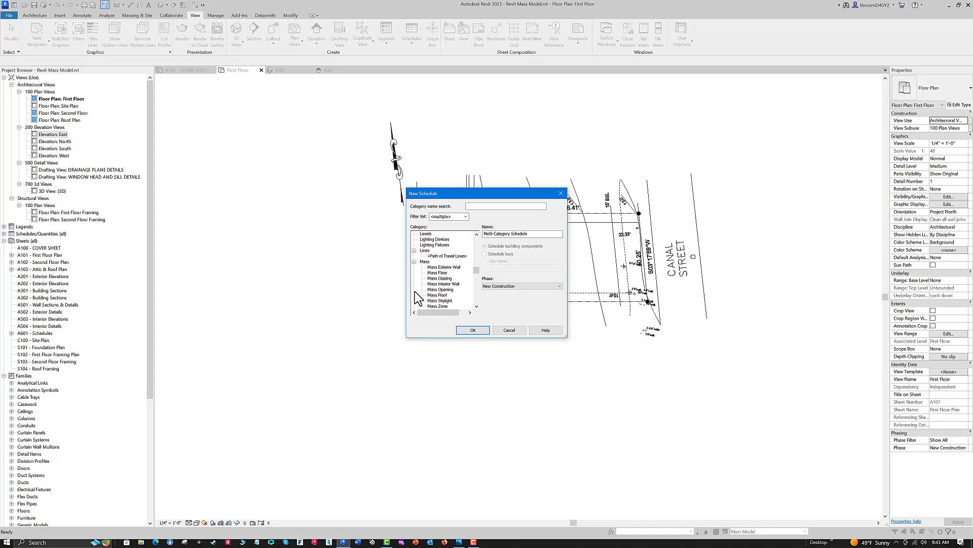
left_click(434, 273)
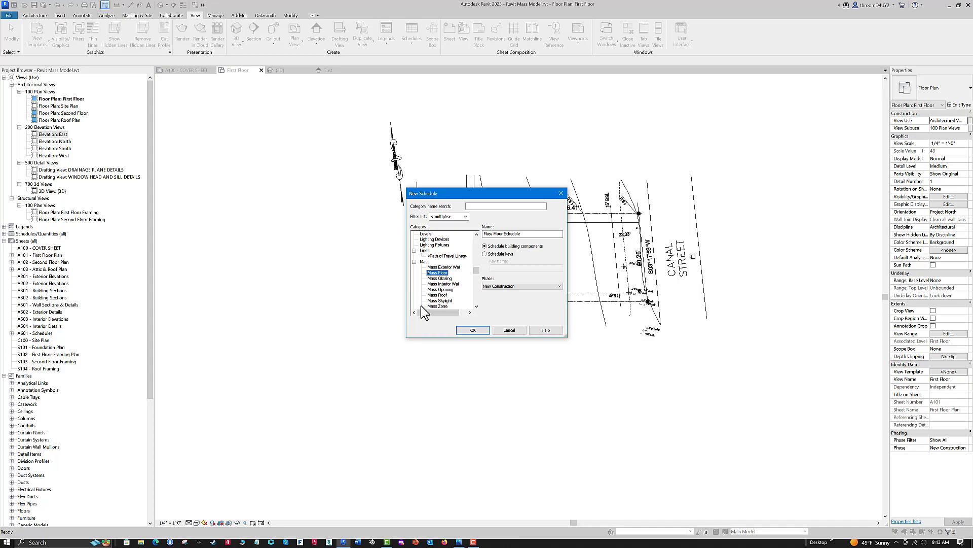
left_click(471, 330)
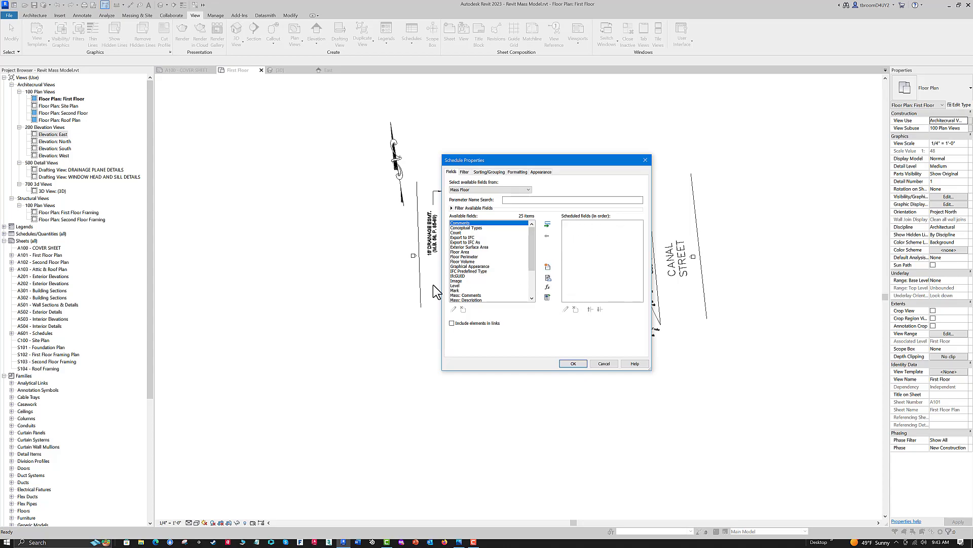
- Add the Level, Floor Area and Floor Perimeter fields to the schedule, in that order, and generate it
left_click(487, 285)
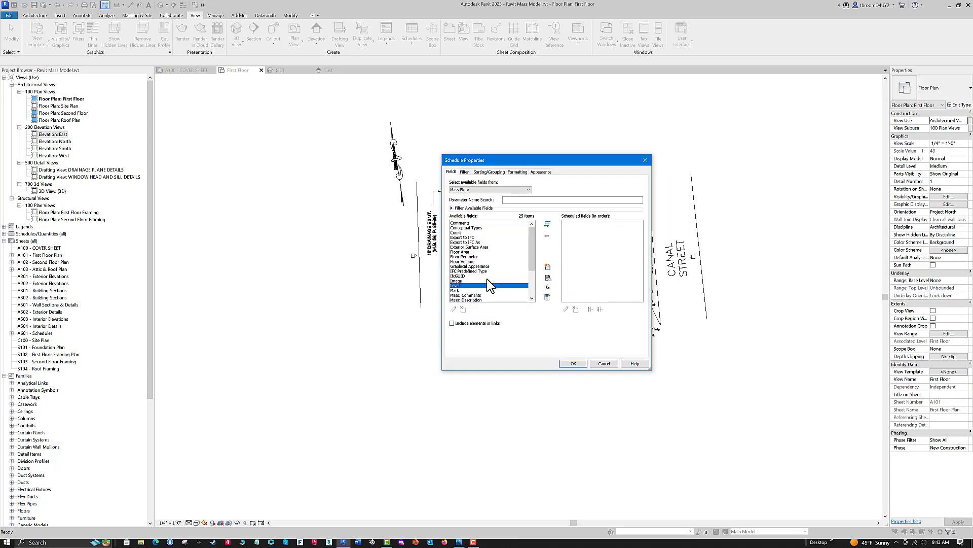
left_click(547, 224)
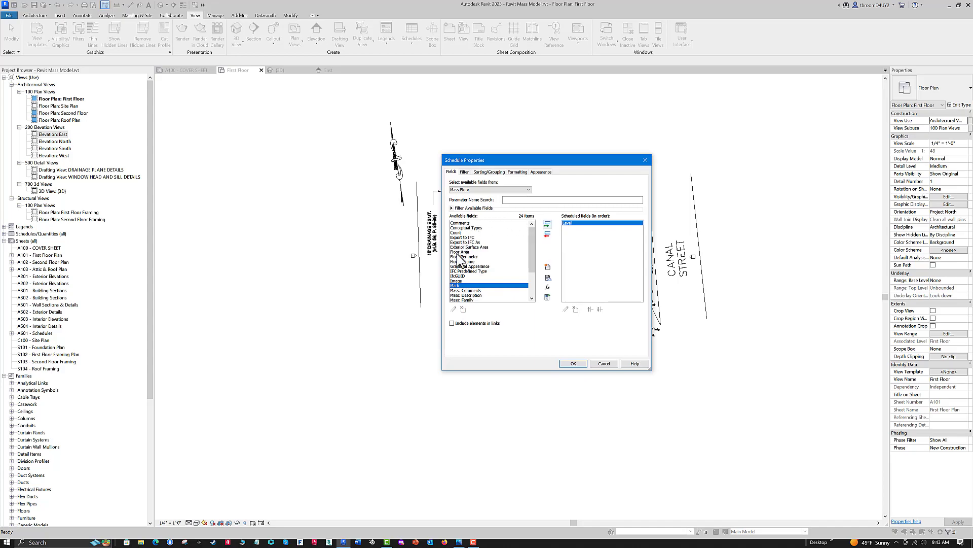
left_click(460, 252)
left_click(547, 224)
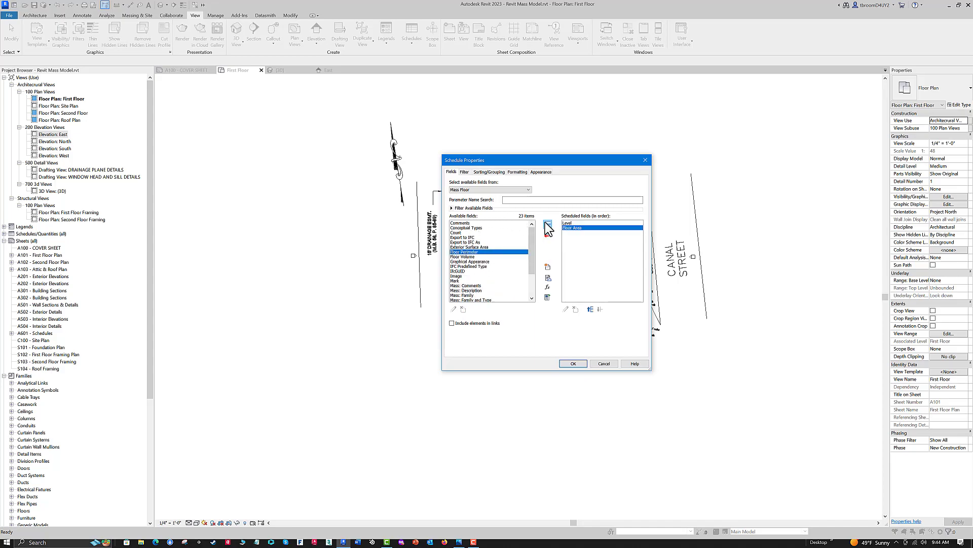
left_click(547, 224)
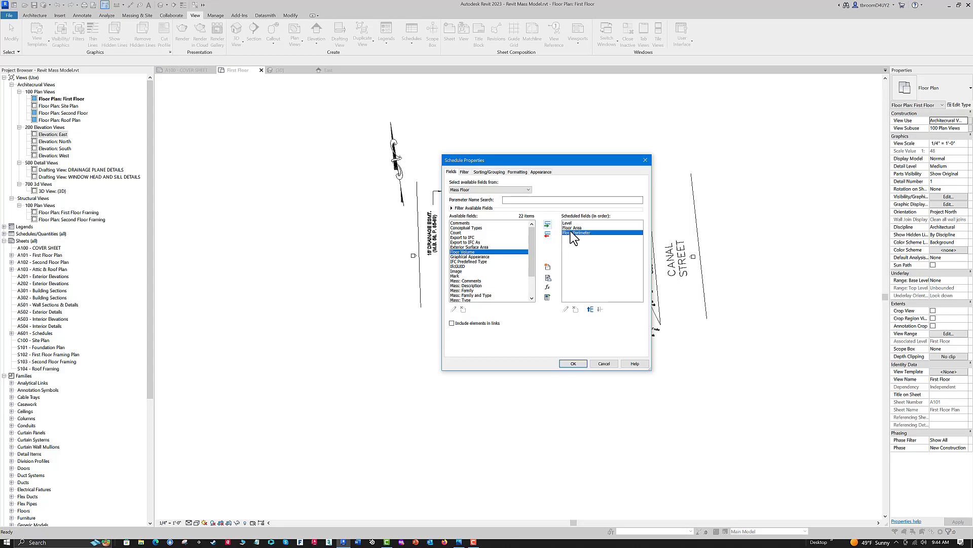
left_click(567, 361)
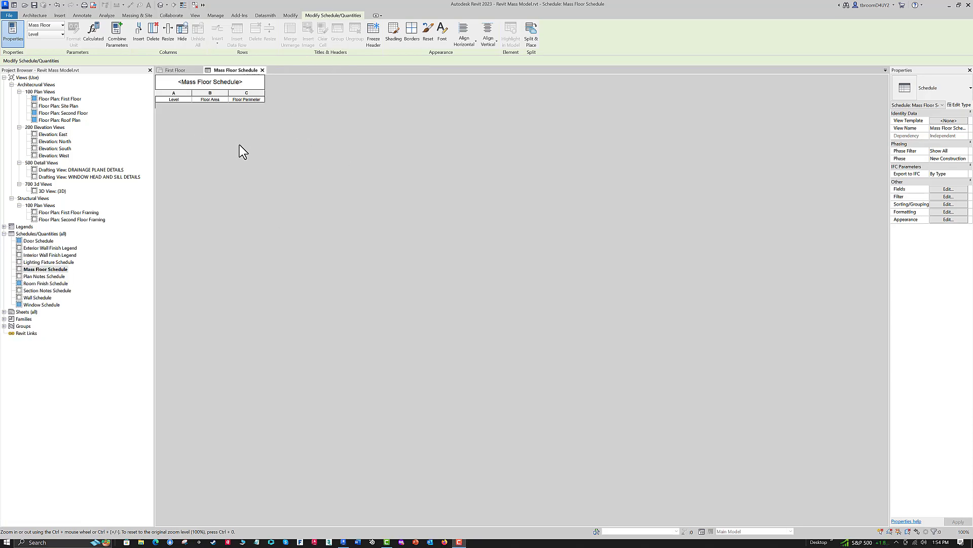
- Start an in-place mass named "Main House Mass" in the First Floor plan
left_click(175, 71)
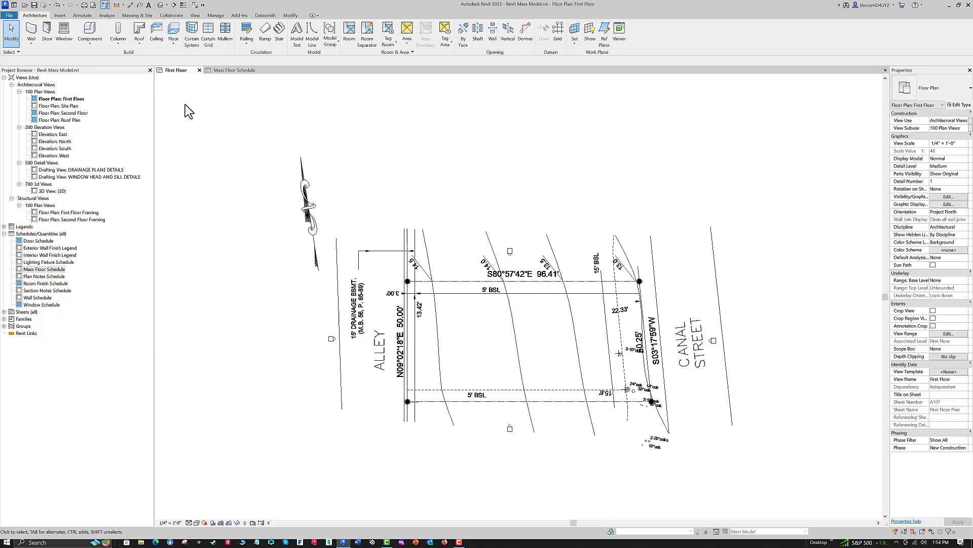
left_click(130, 15)
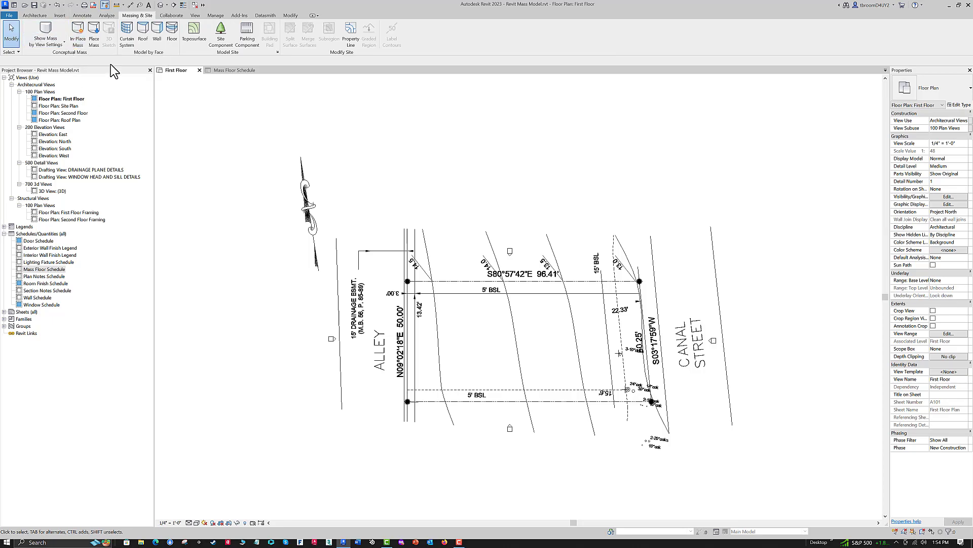
left_click(78, 43)
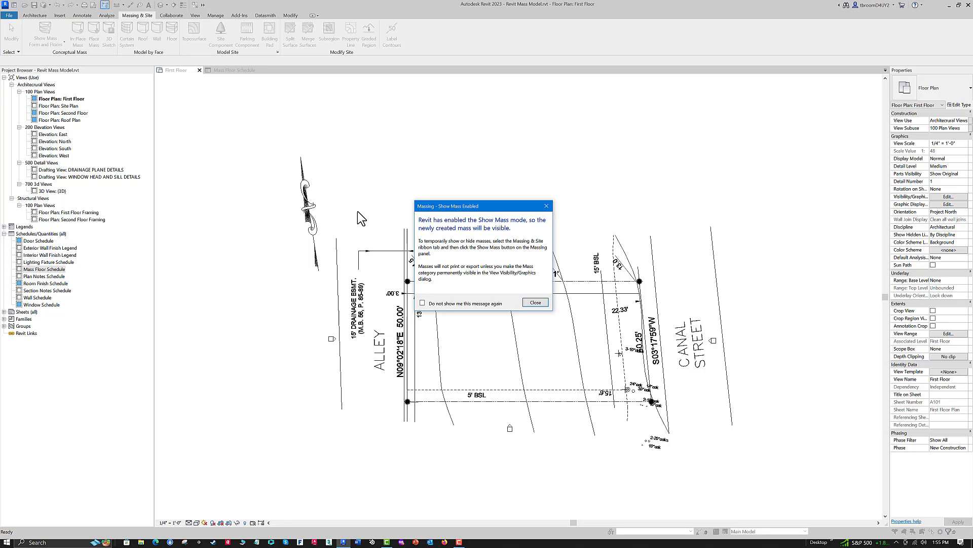
left_click_drag(497, 206, 442, 106)
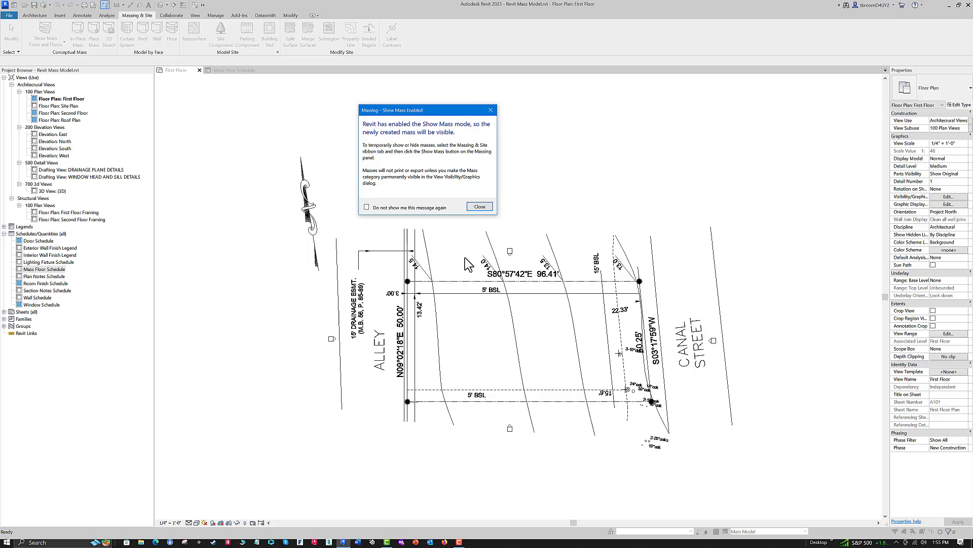
left_click(479, 207)
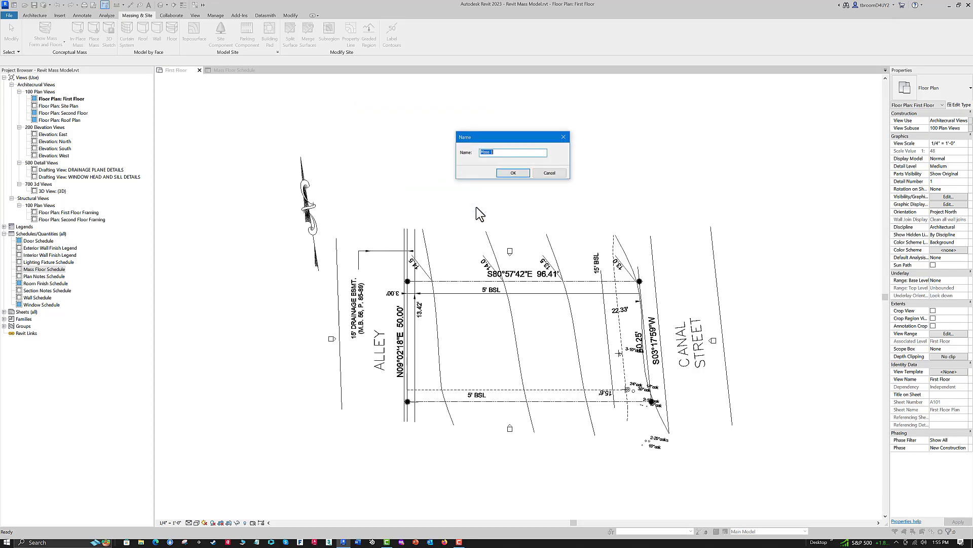
type("Main House Mass")
left_click(518, 170)
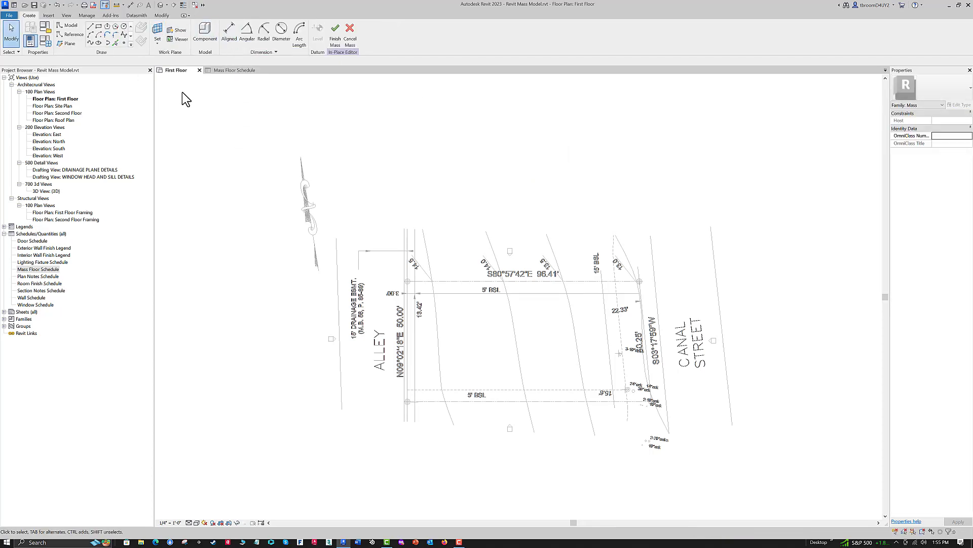
- Sketch a tall rectangle near the middle of the lot, between the north and south building setback lines
left_click(99, 27)
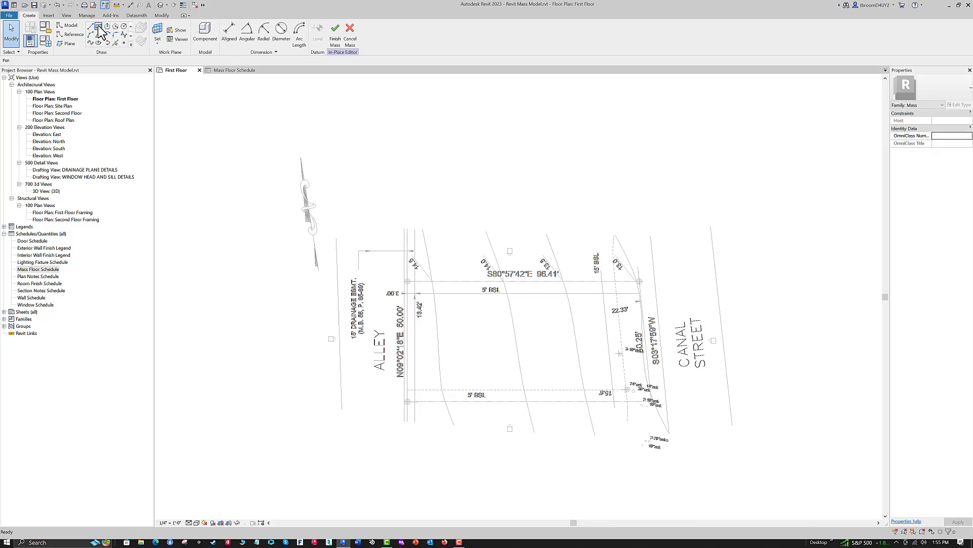
left_click(515, 384)
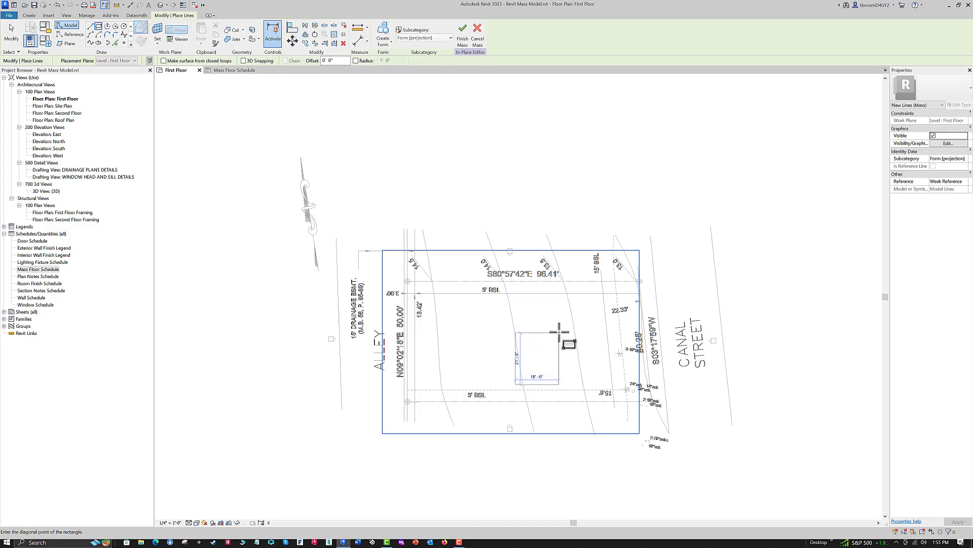
left_click(552, 299)
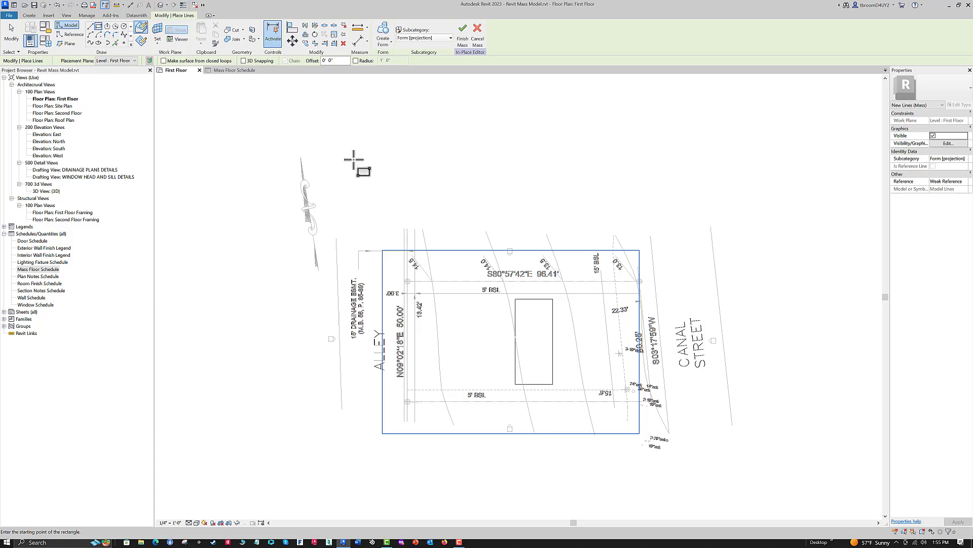
left_click(393, 44)
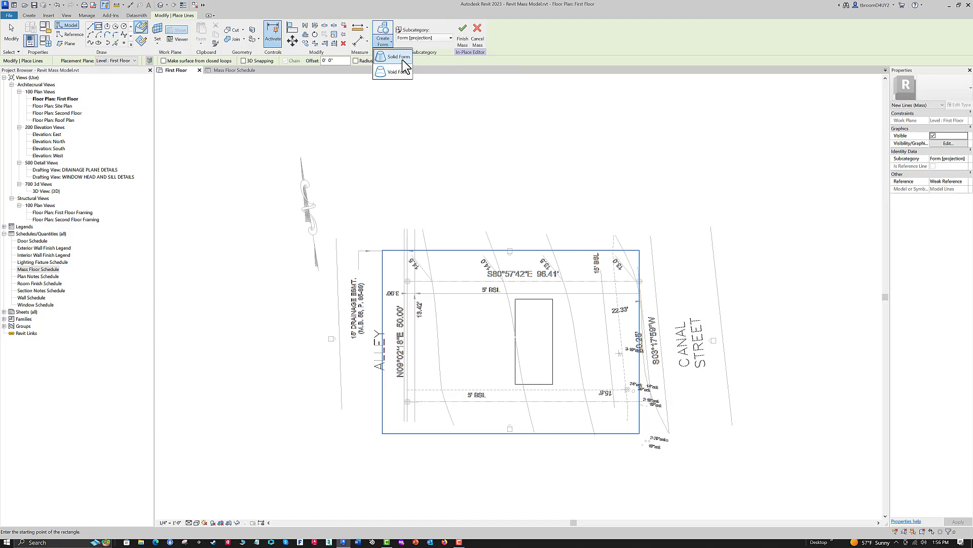
left_click(403, 60)
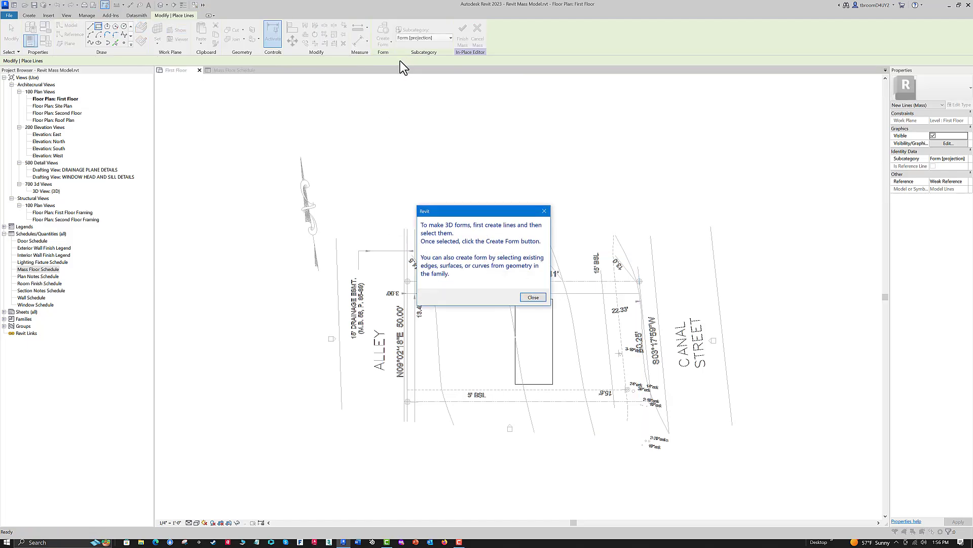
left_click(531, 297)
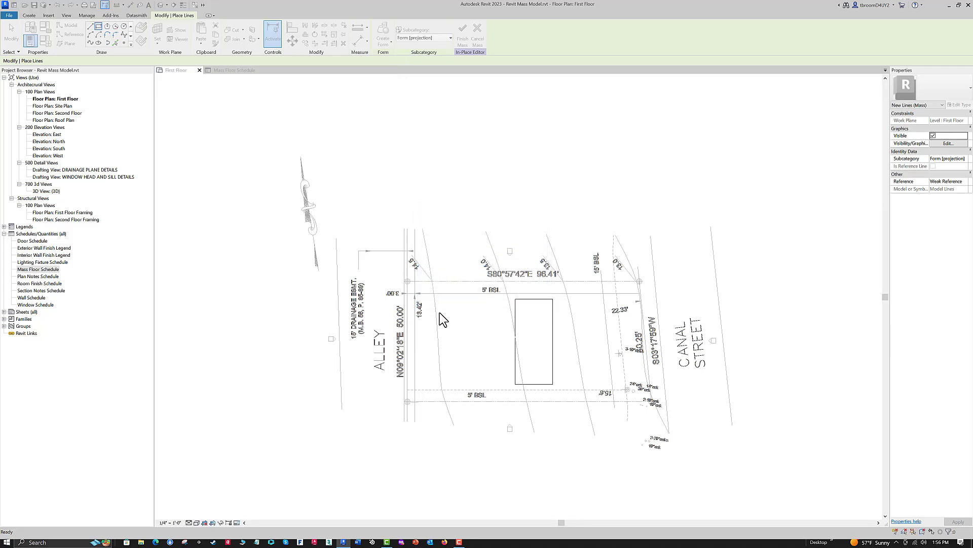
- Create a solid form from the rectangle in the middle of the lot and inspect it in the 3D view
left_click(516, 323)
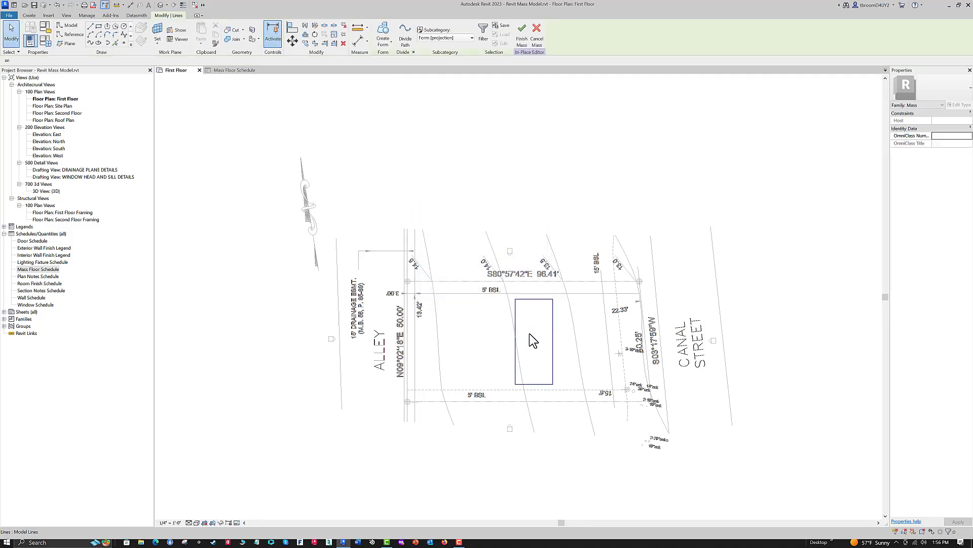
left_click(384, 40)
left_click(389, 59)
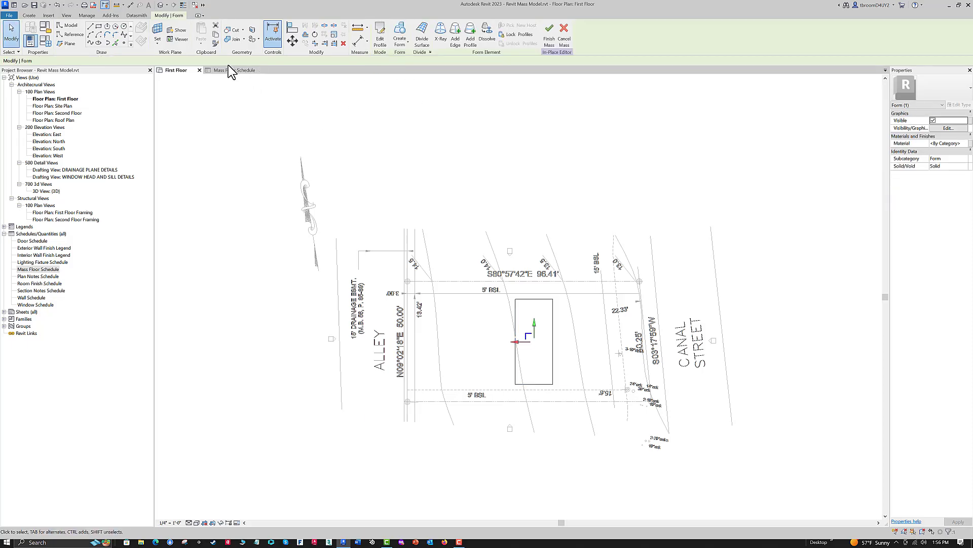
left_click(160, 5)
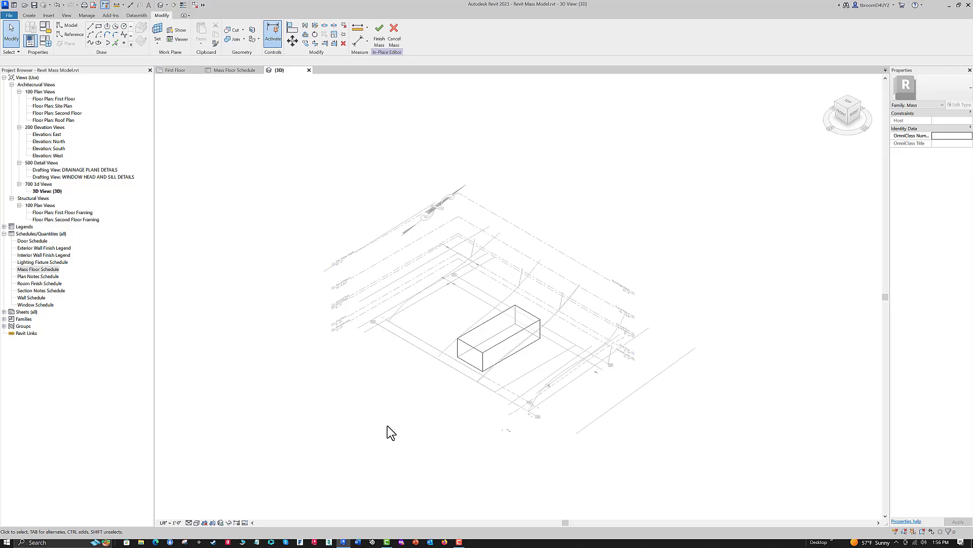
scroll(507, 274, "up", 3)
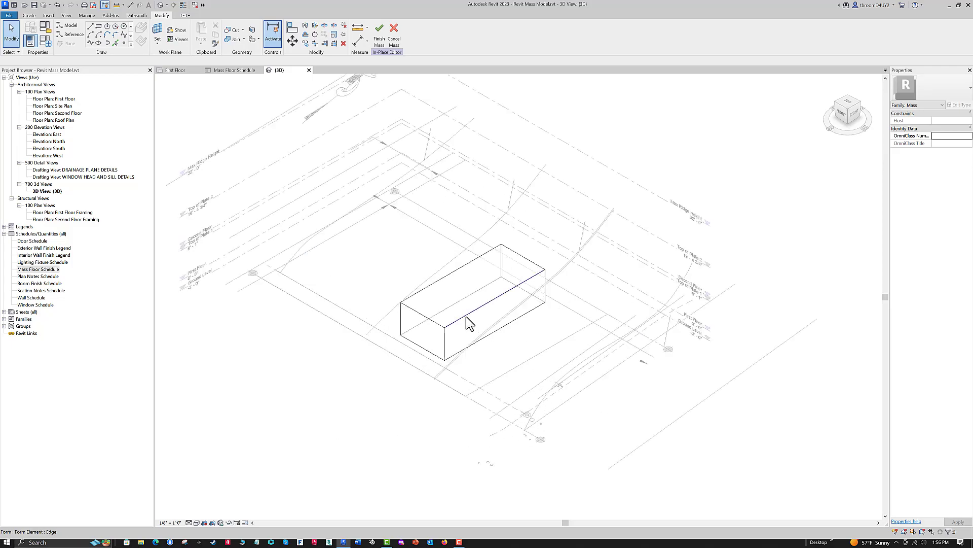
scroll(326, 316, "down", 2)
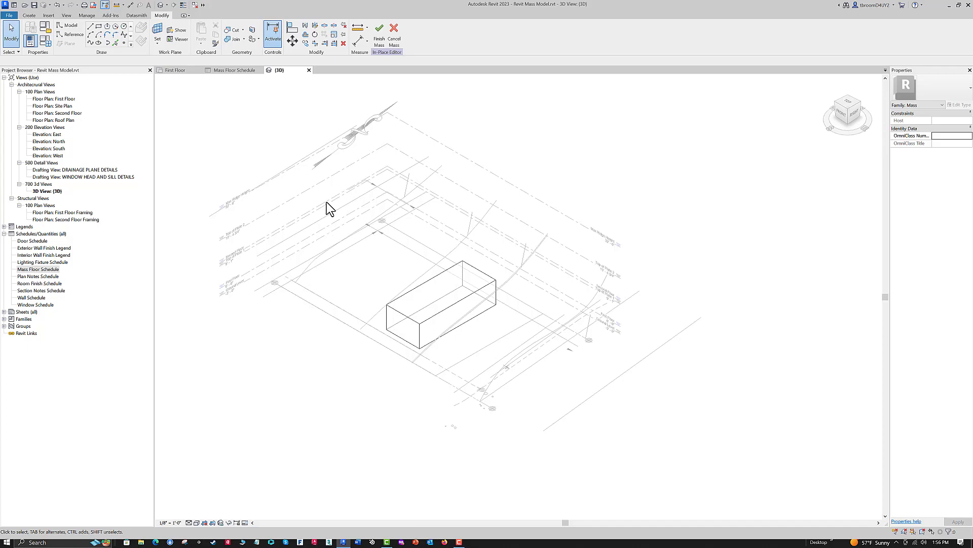
- In the First Floor plan, sketch a smaller rectangle east of the solid form, with its south edge aligned to the form's
left_click(182, 70)
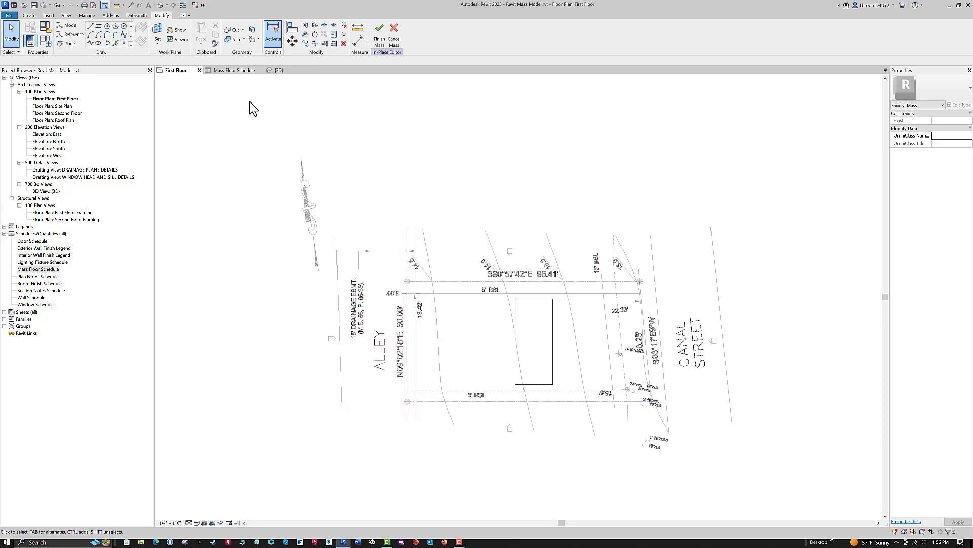
left_click(99, 26)
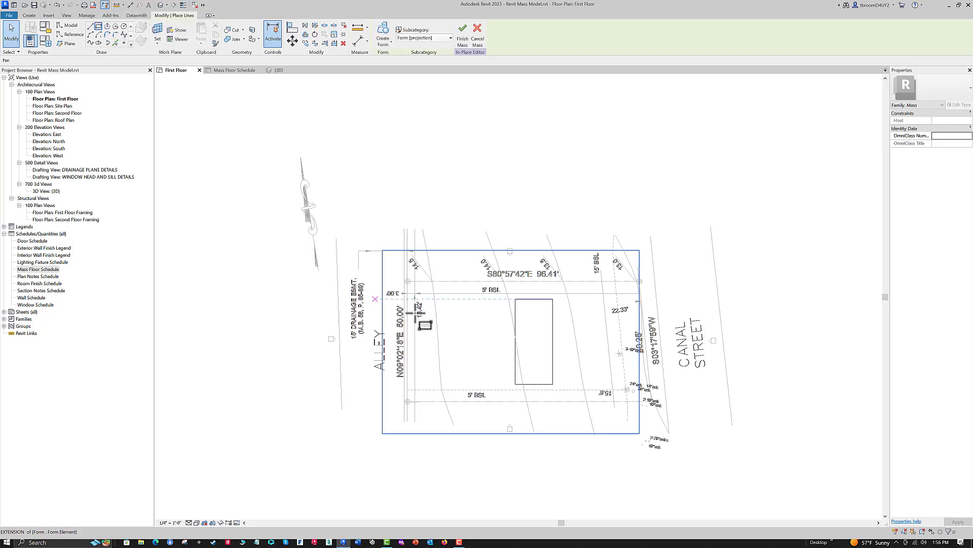
left_click(577, 384)
left_click(603, 330)
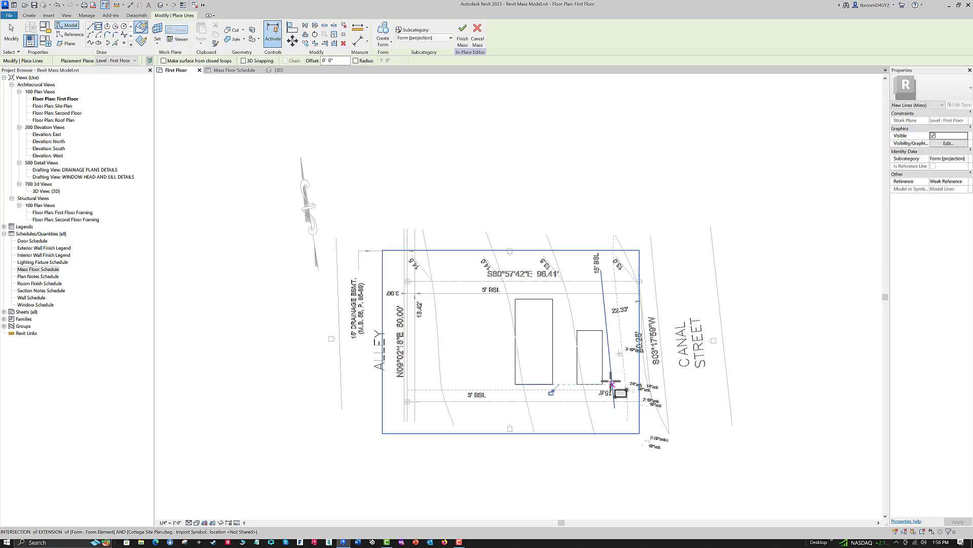
key("Escape")
key("Escape")
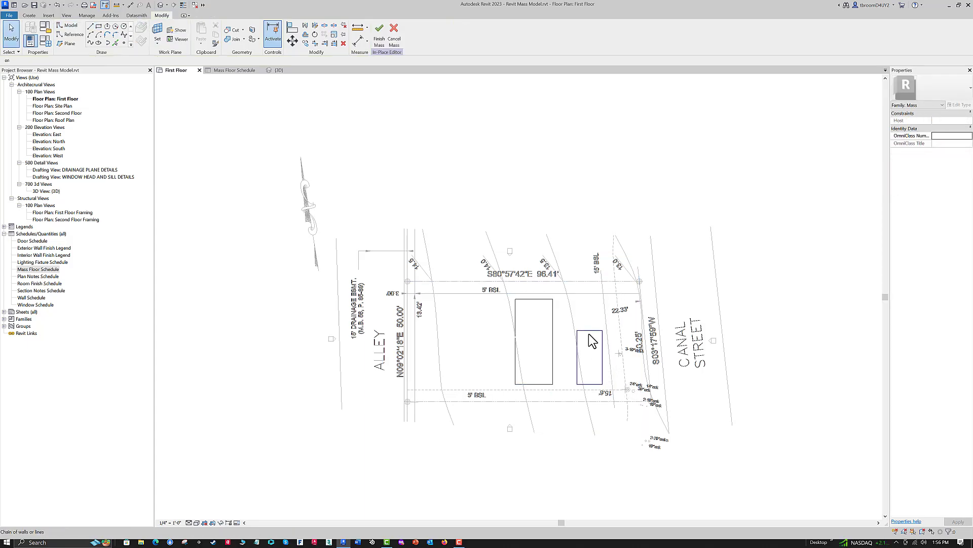
- Create a solid form from the smaller eastern rectangle
left_click(589, 333)
left_click(387, 46)
left_click(391, 59)
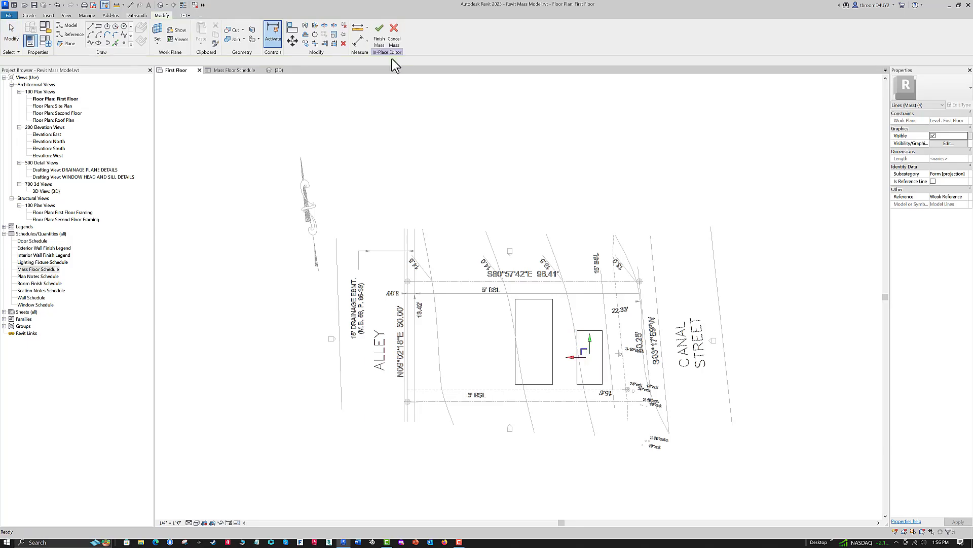
- In the 3D view, align and lock the smaller form's south face with the larger form's, and align its west face to the larger form's east face
left_click(300, 154)
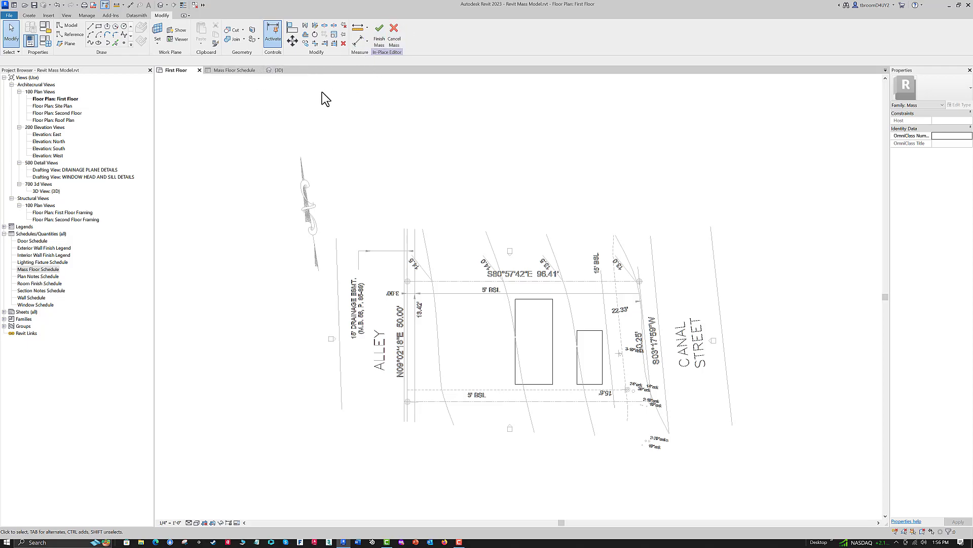
left_click(279, 70)
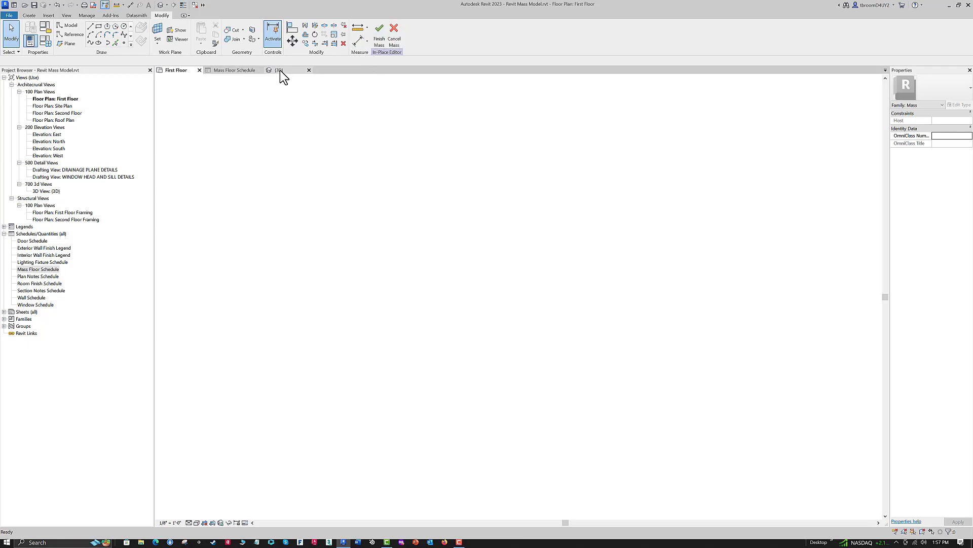
scroll(441, 363, "up", 3)
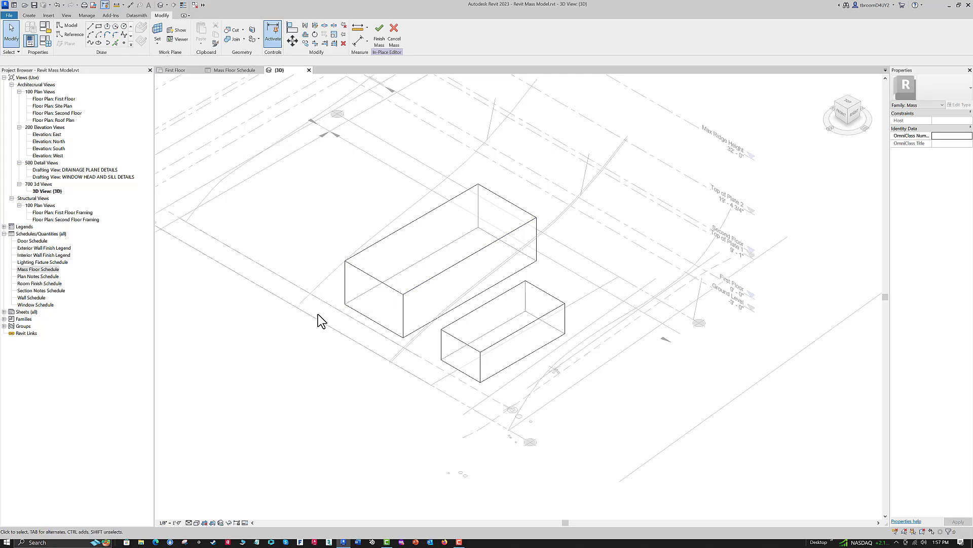
key("a")
key("l")
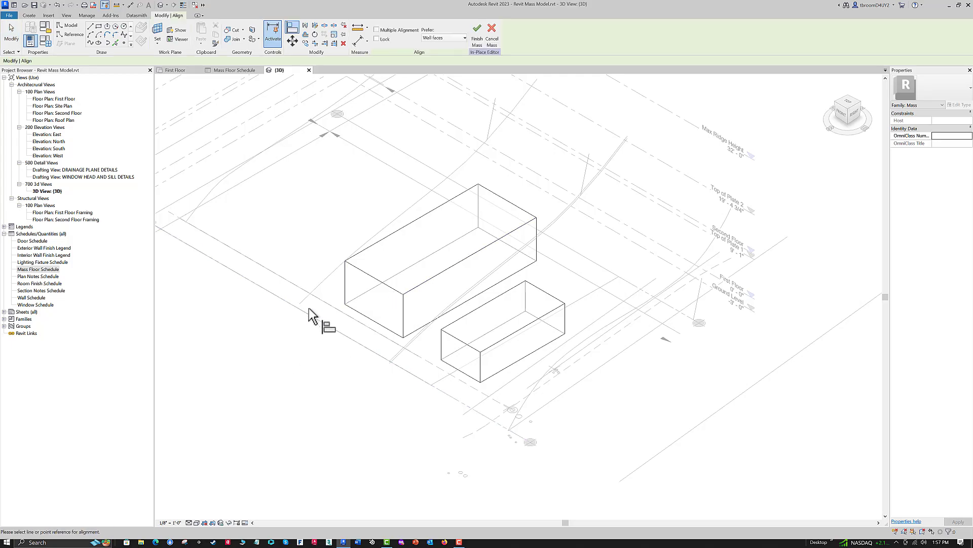
left_click(386, 294)
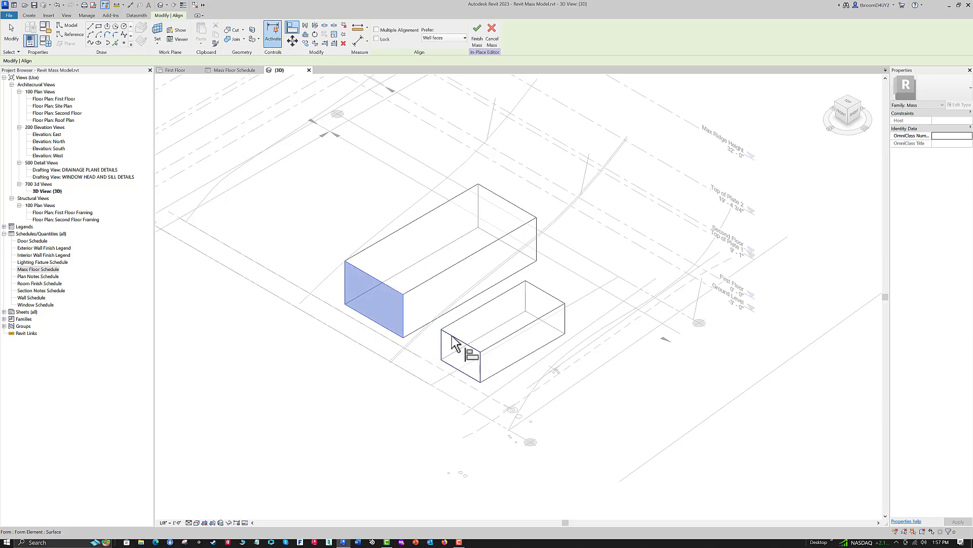
left_click(412, 349)
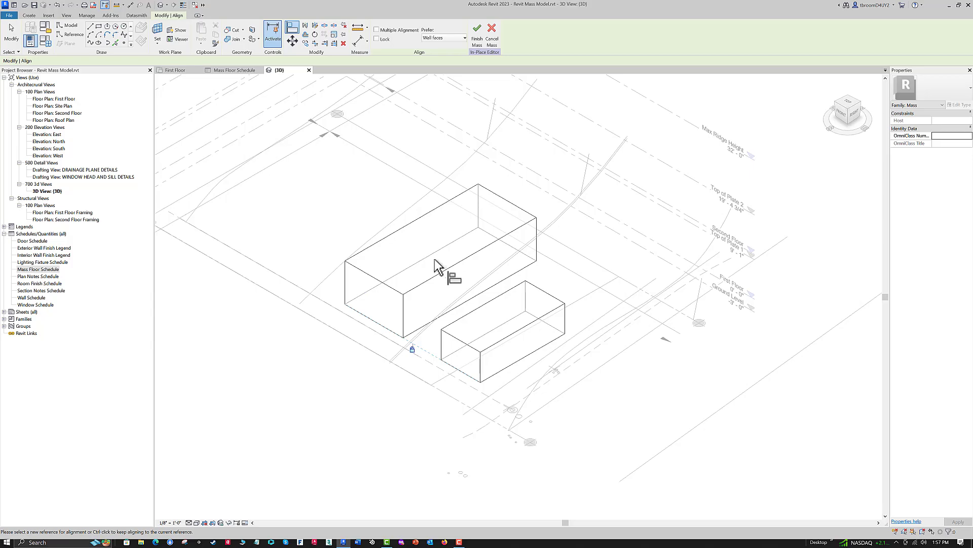
left_click(434, 291)
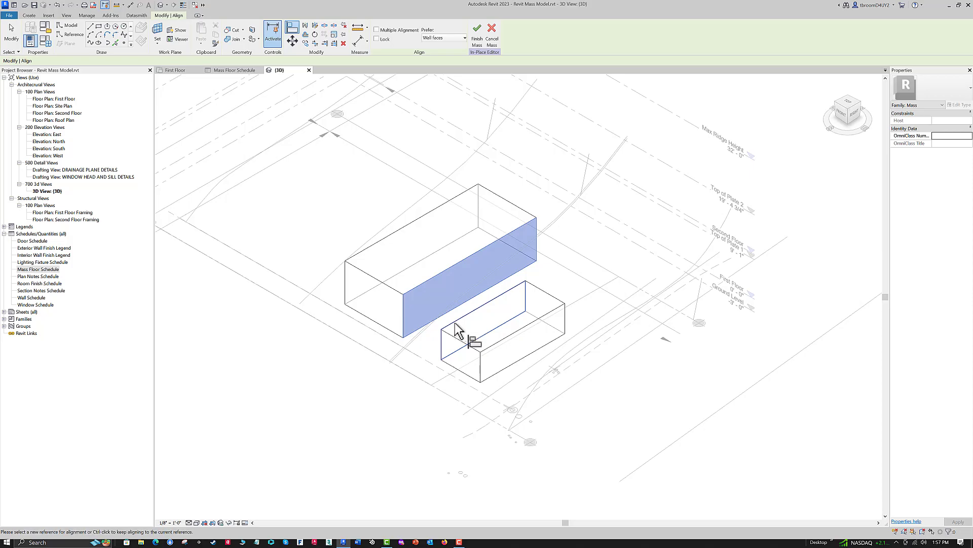
left_click(462, 331)
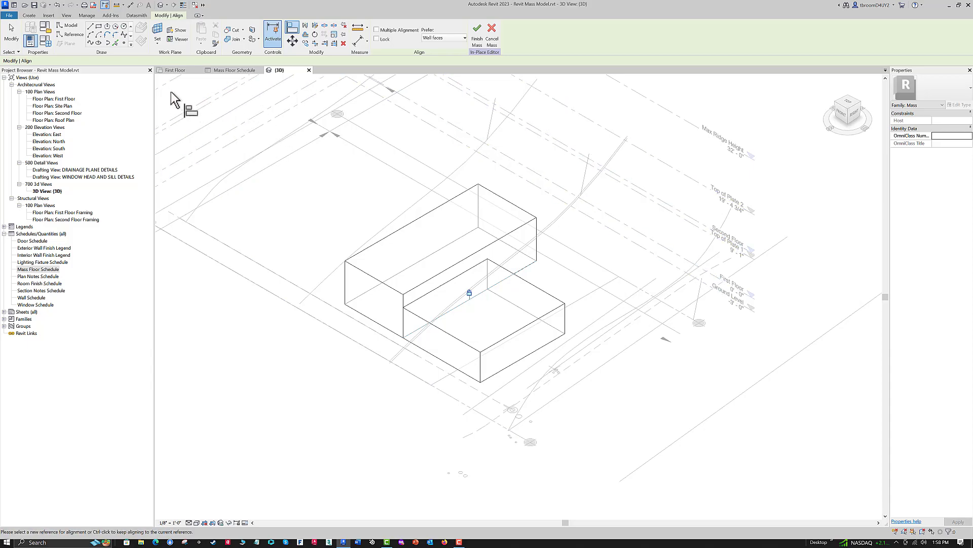
- Add aligned dimensions for the larger form's north-south length and its east-west depth
left_click(129, 5)
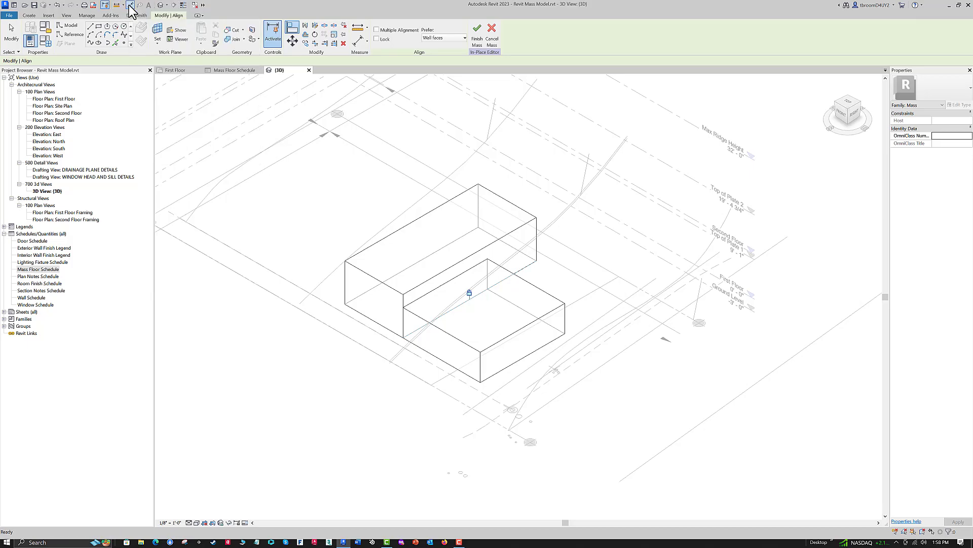
left_click(372, 281)
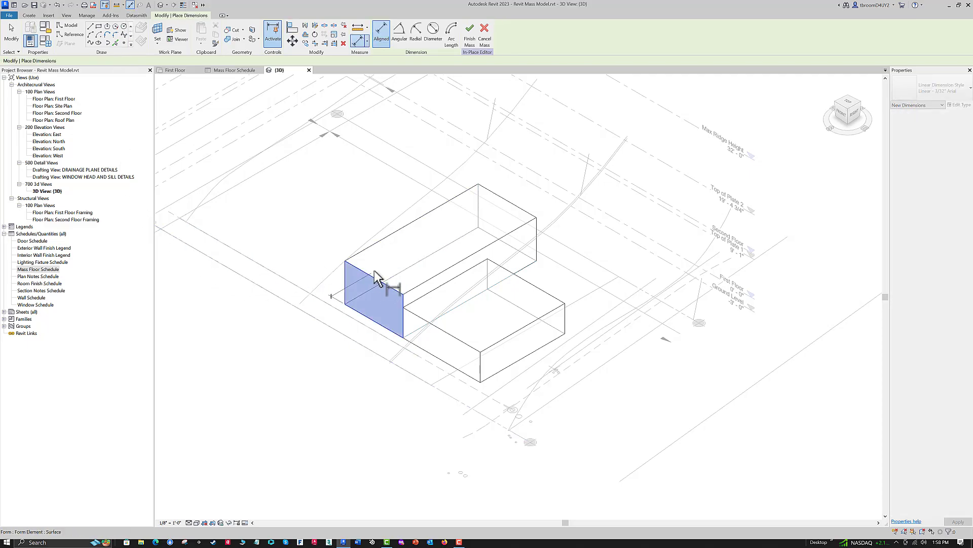
left_click(507, 202)
left_click(327, 196)
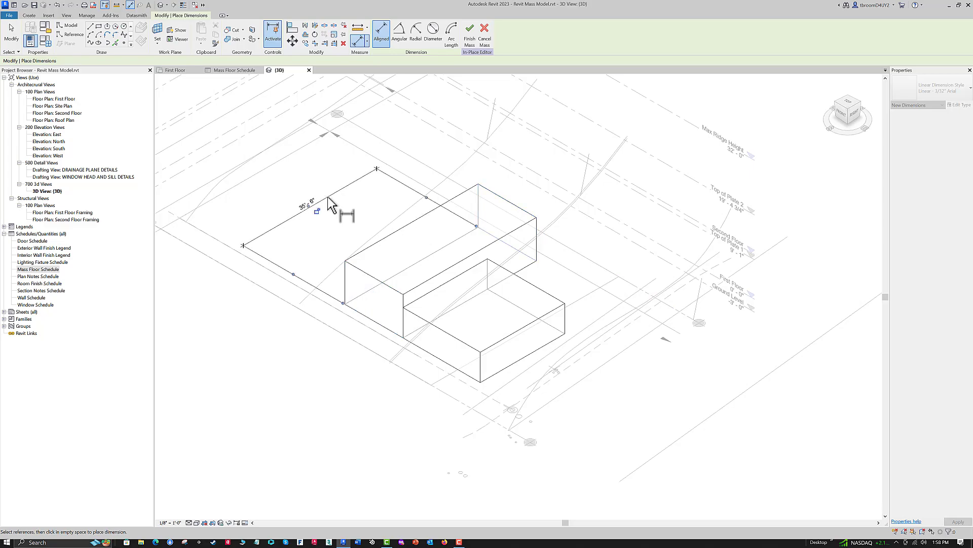
left_click(363, 263)
left_click(424, 301)
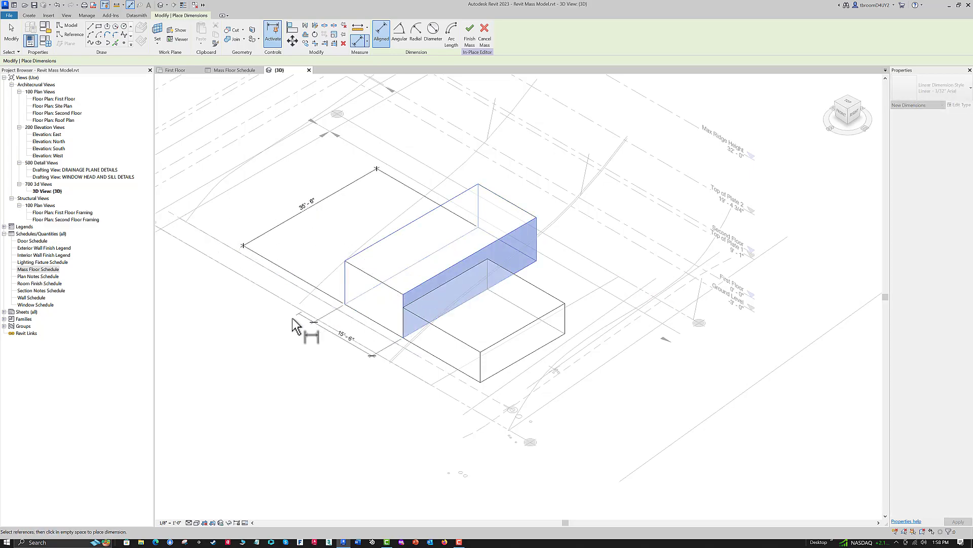
left_click(245, 343)
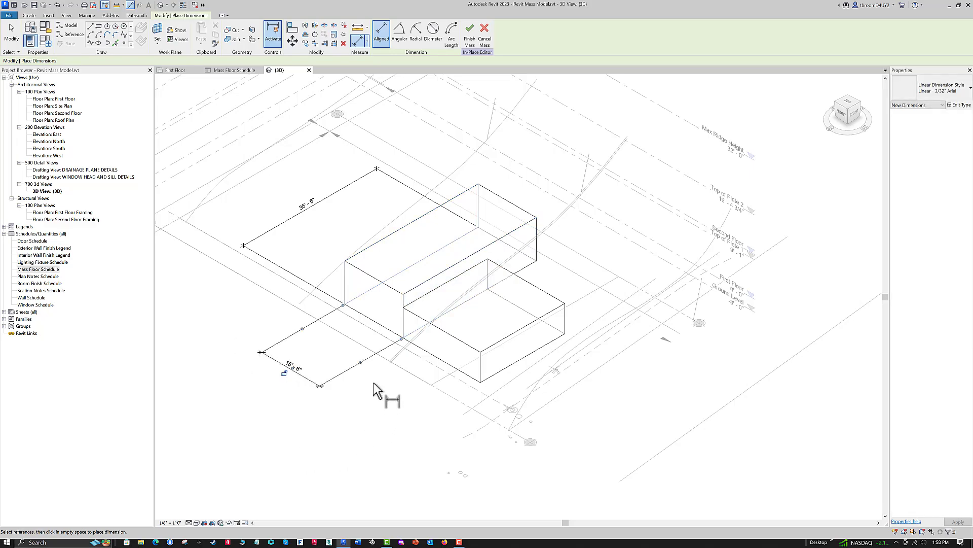
- Add aligned dimensions for the smaller form's north-south width and its east-west depth
left_click(445, 338)
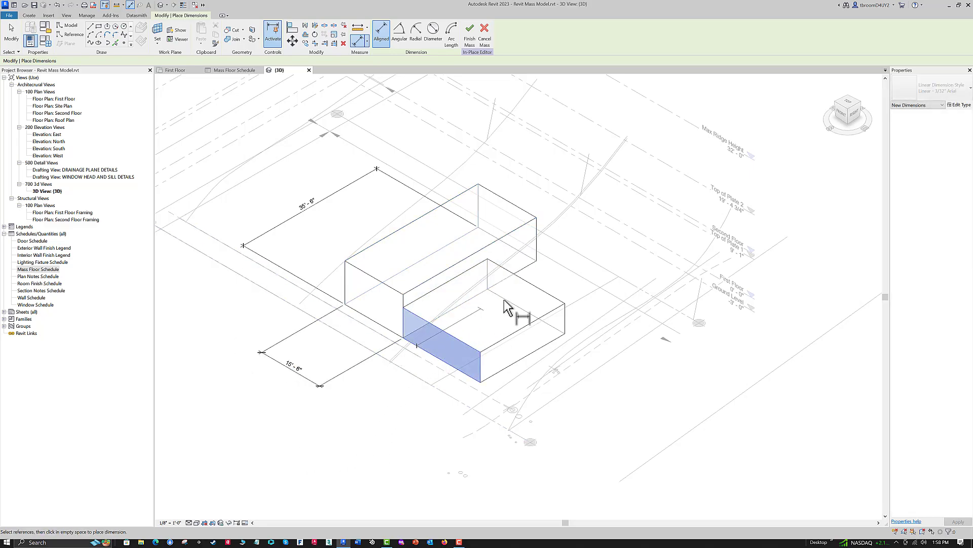
left_click(542, 295)
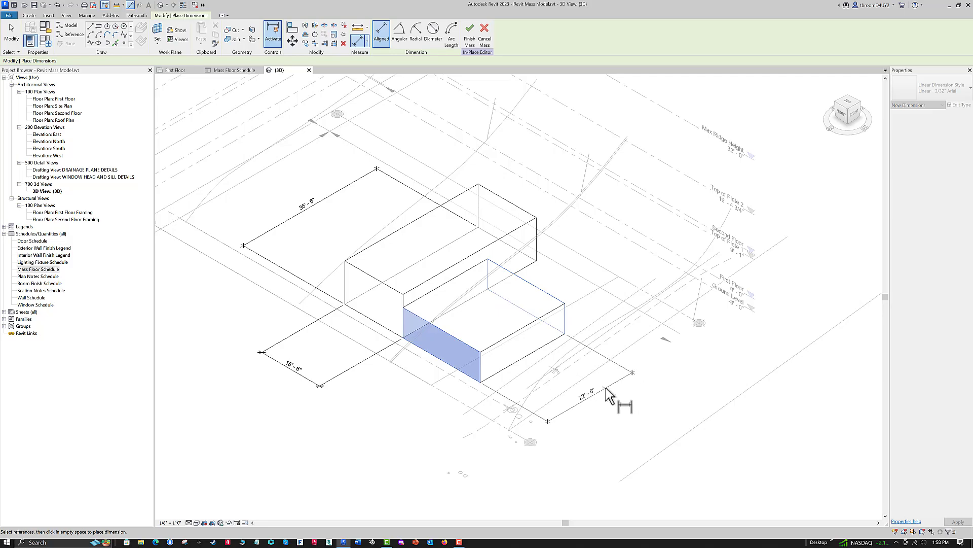
left_click(607, 388)
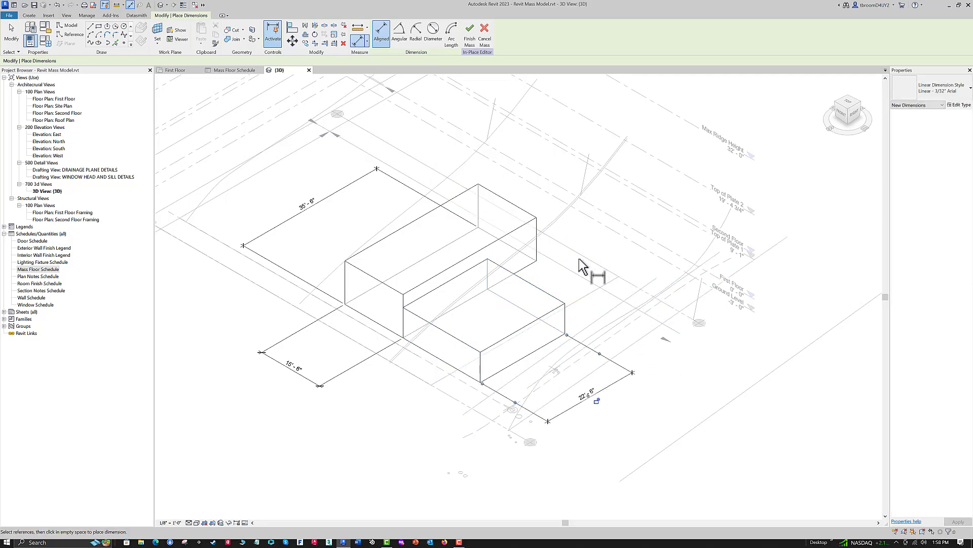
left_click(456, 288)
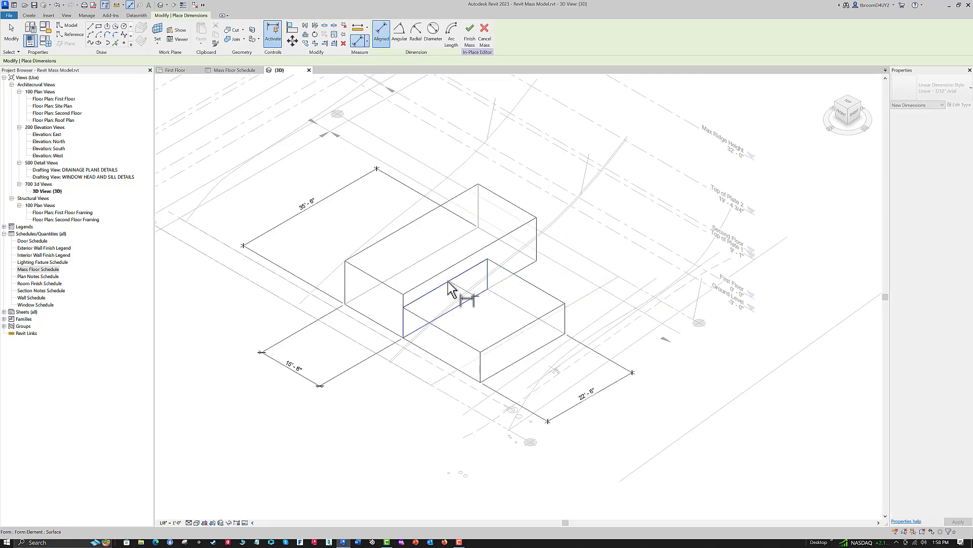
left_click(502, 355)
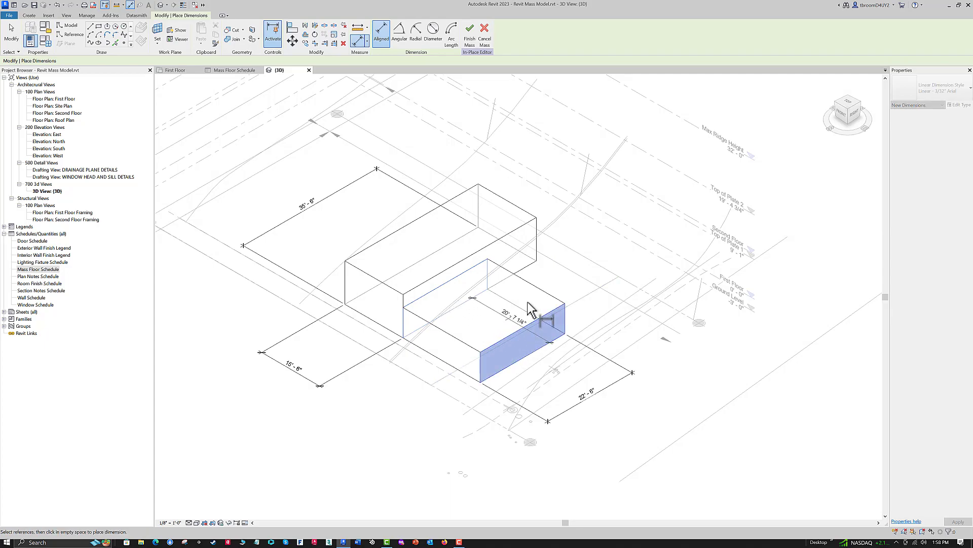
left_click(621, 271)
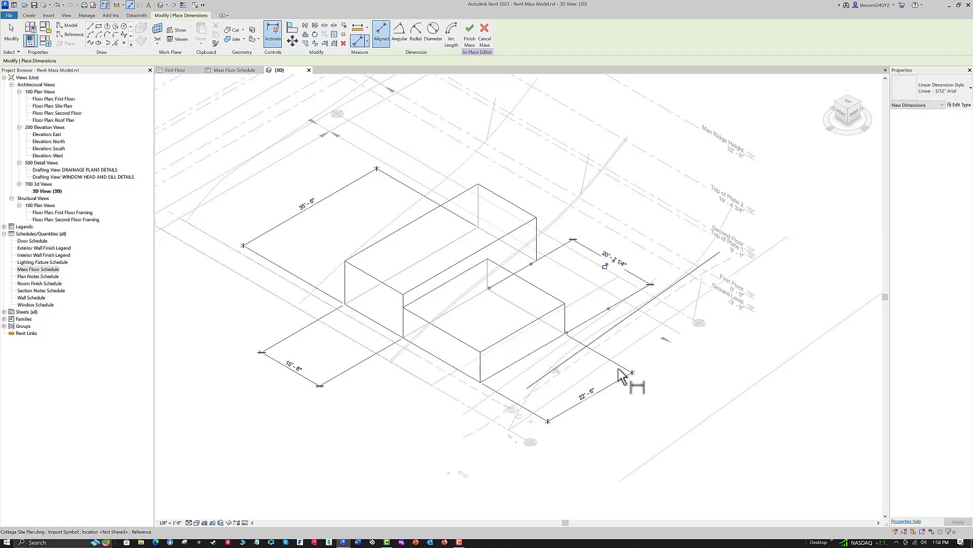
left_click(637, 447)
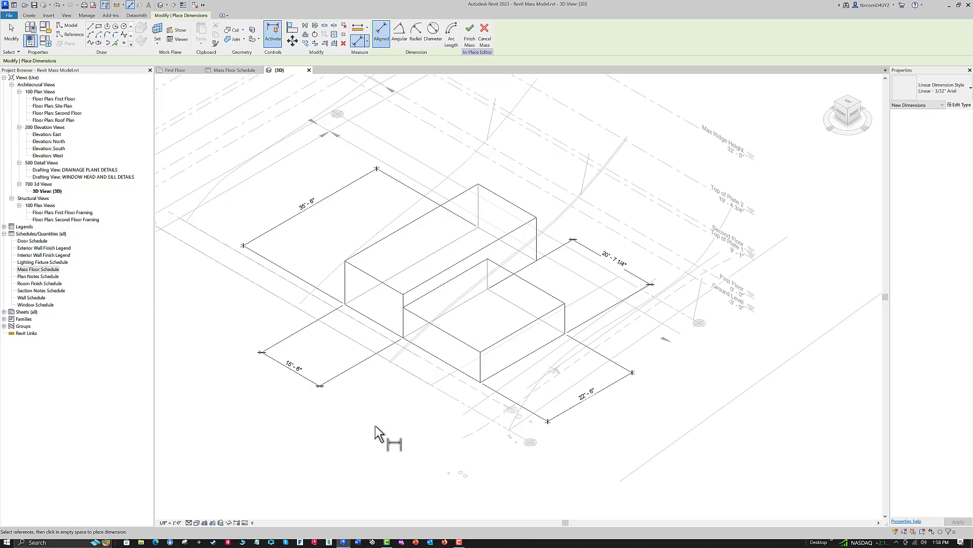
key("Escape")
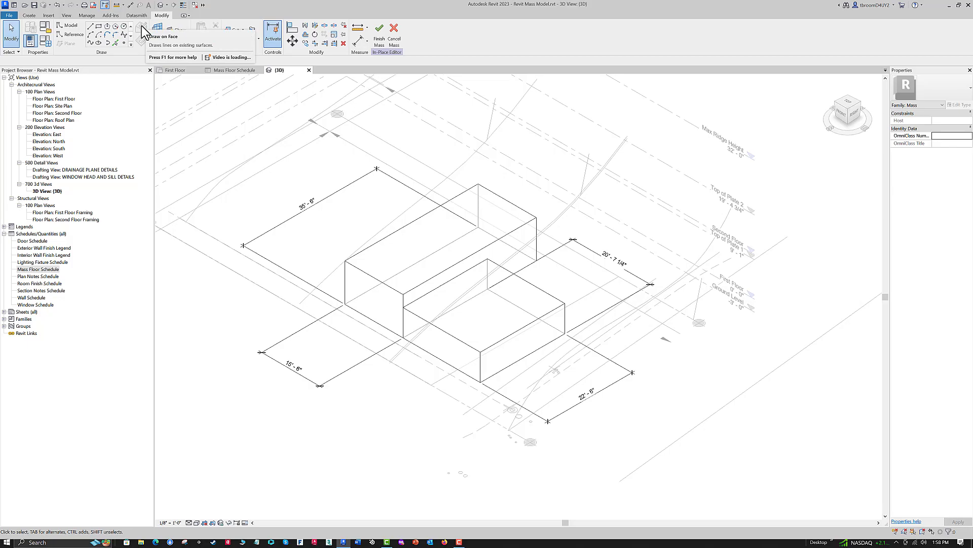
- Label the larger form's north-south dimension with a new family type parameter named "main mass width"
left_click(293, 218)
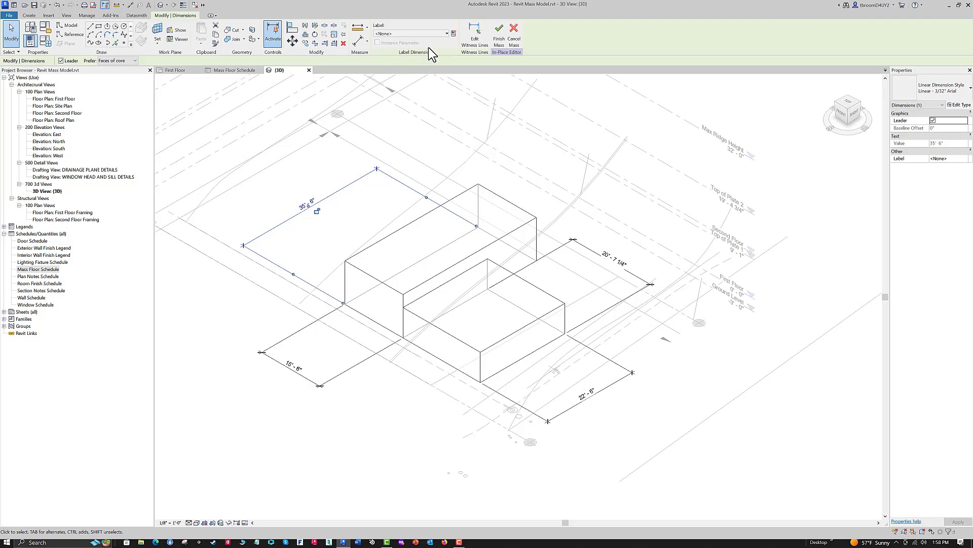
left_click(446, 32)
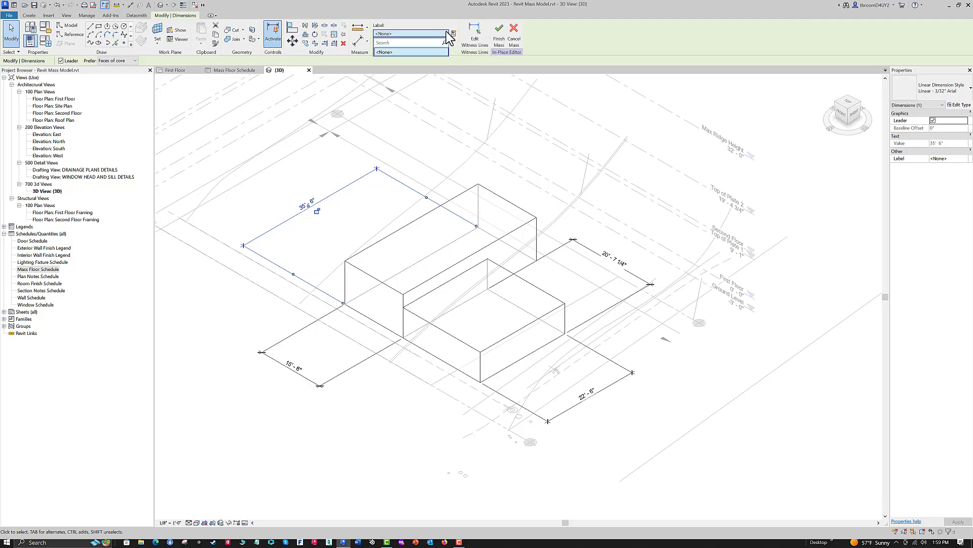
left_click(447, 32)
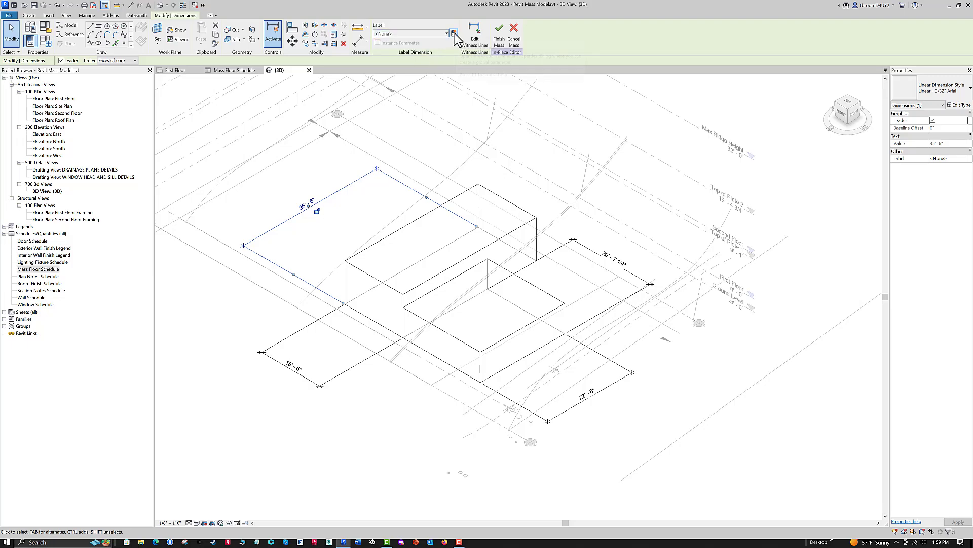
left_click(453, 33)
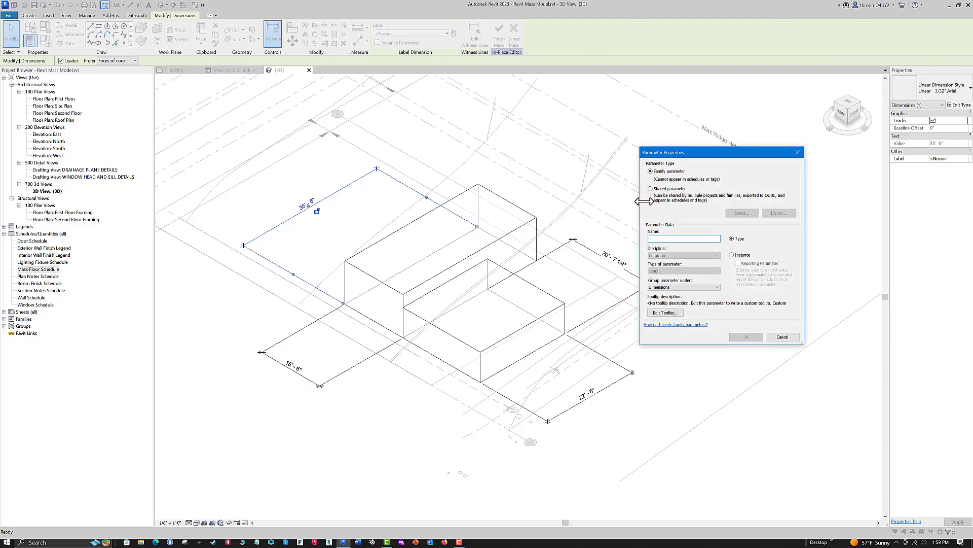
left_click_drag(704, 152, 617, 141)
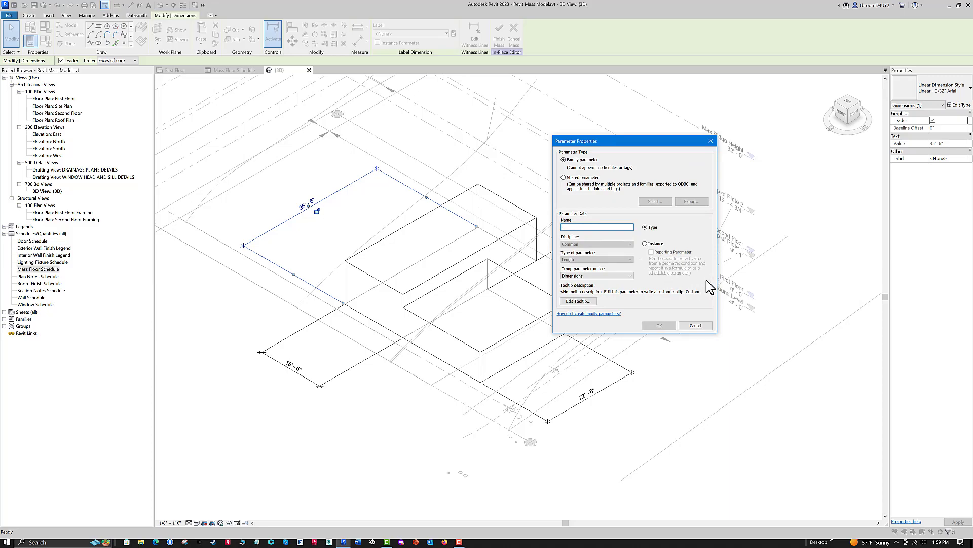
type("ain mass width")
left_click(654, 329)
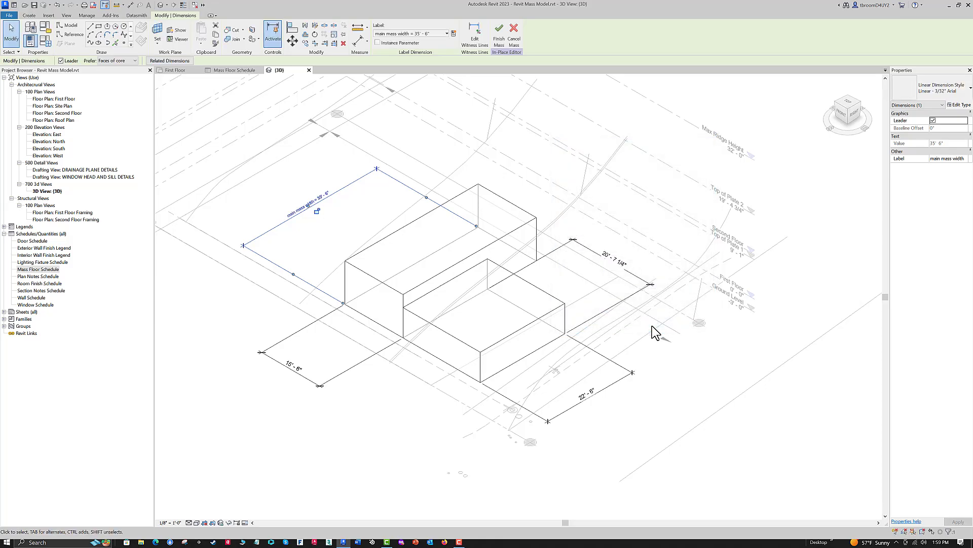
- Label the larger form's east-west dimension with a new family type parameter named "main mass depth"
left_click(354, 365)
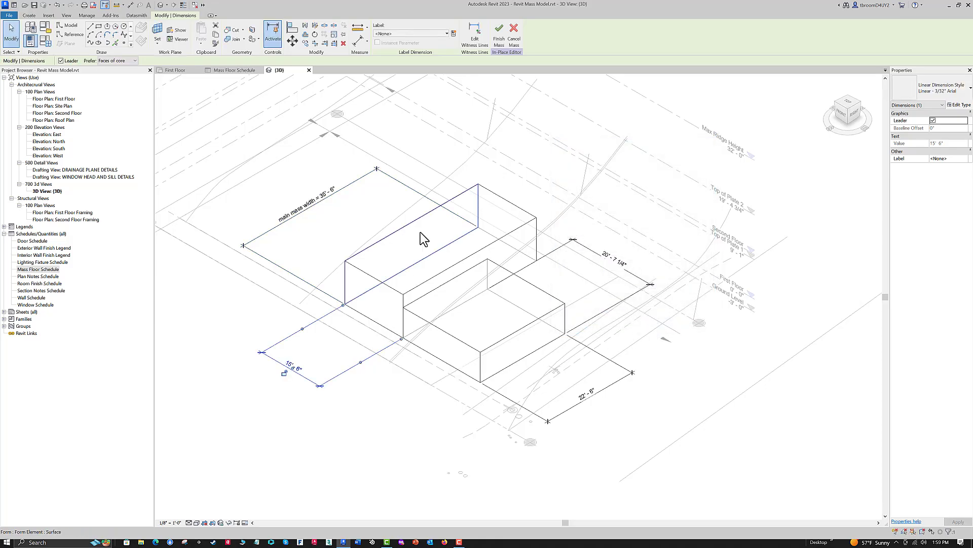
left_click(454, 34)
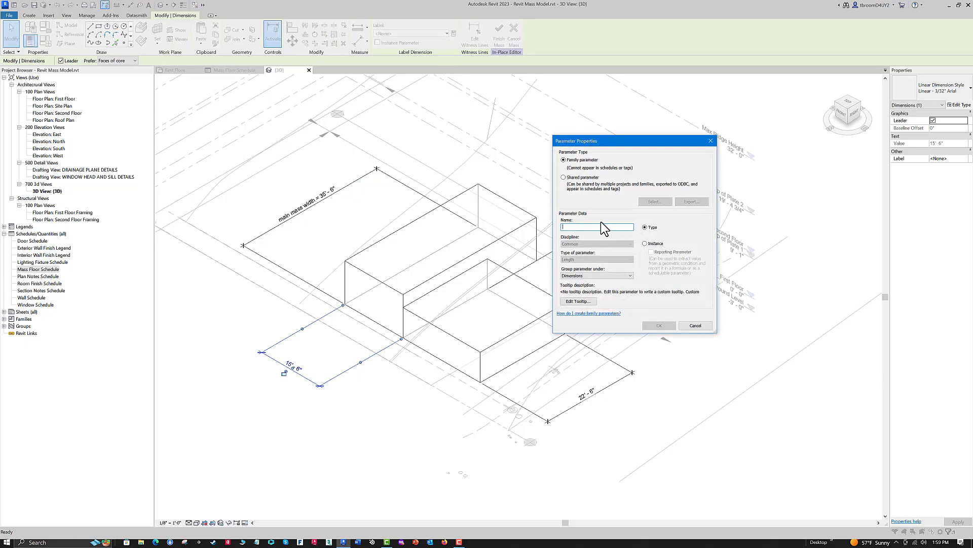
type("main mass depth")
left_click(655, 326)
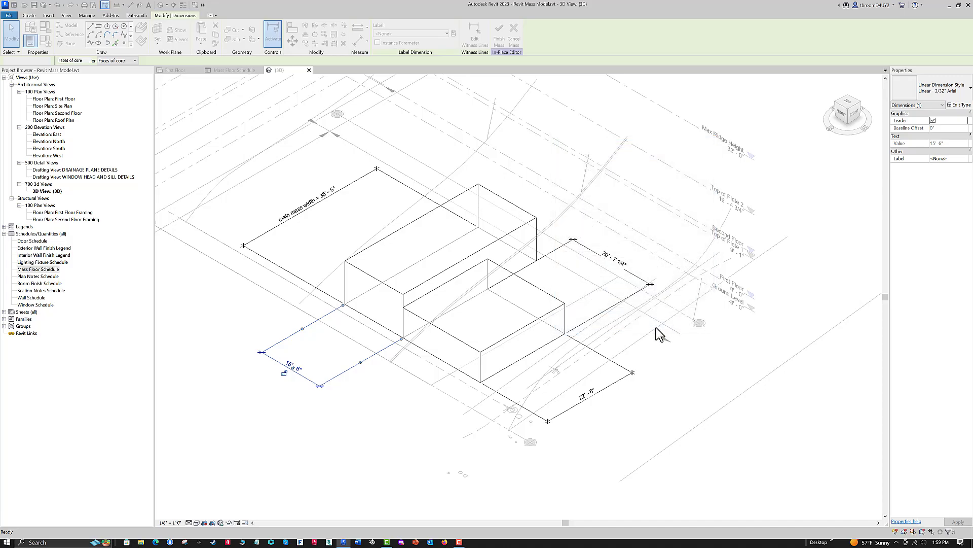
- Label the smaller form's north-south dimension with a new family type parameter named "ell width"
left_click(594, 397)
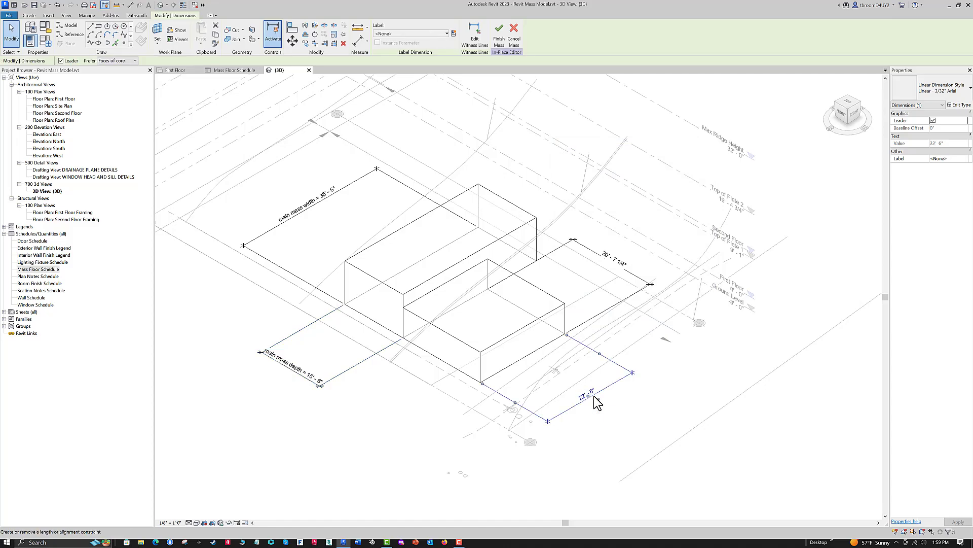
left_click(453, 33)
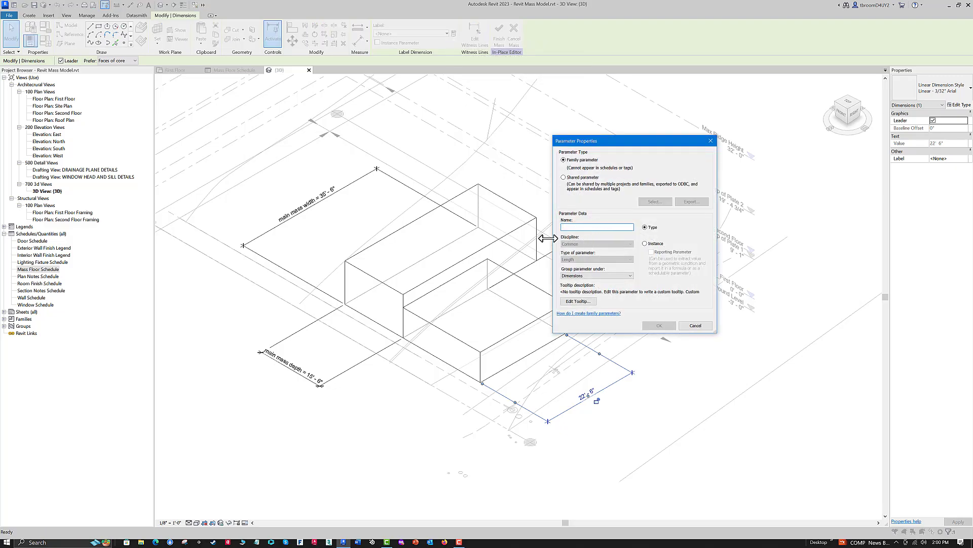
type("ell width")
left_click(658, 326)
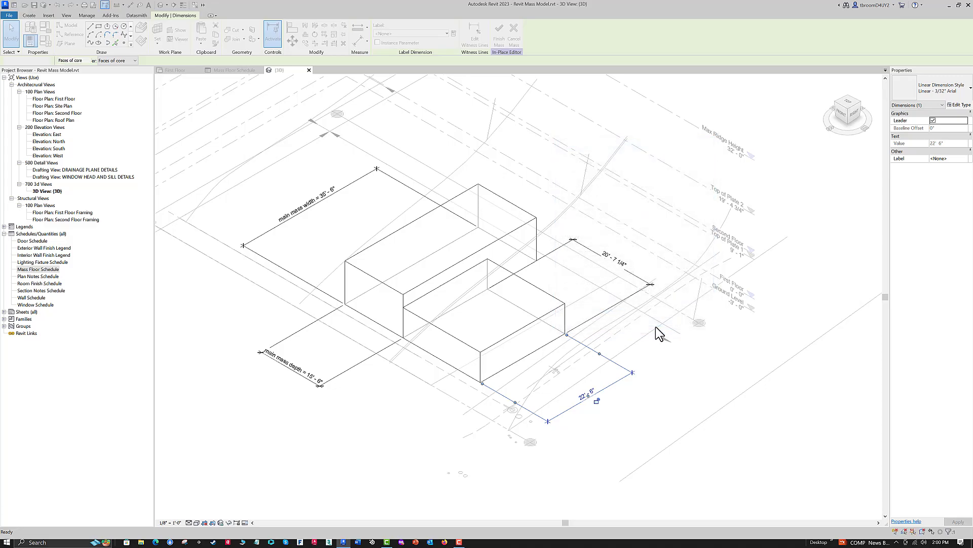
left_click(692, 344)
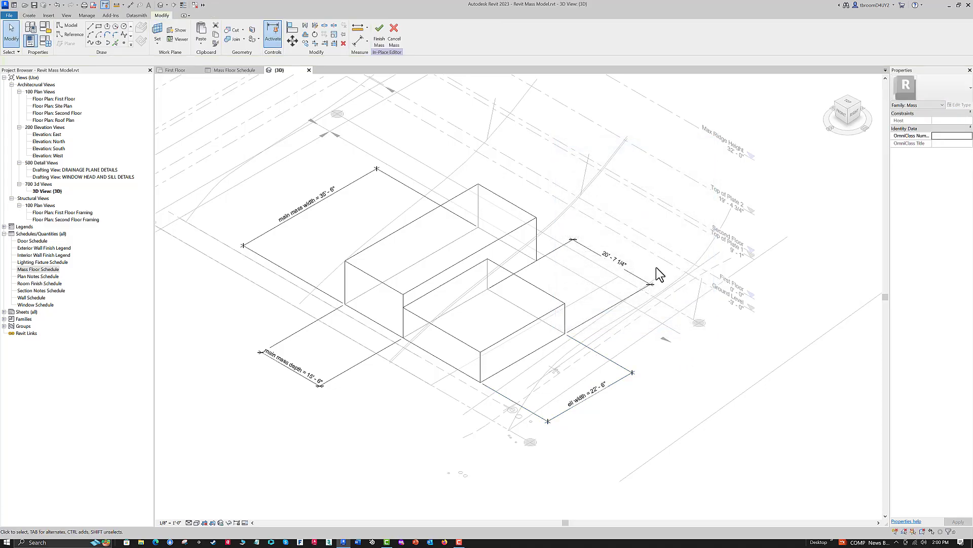
- Label the smaller form's east-west dimension with a new family type parameter named "ell depth"
left_click(644, 282)
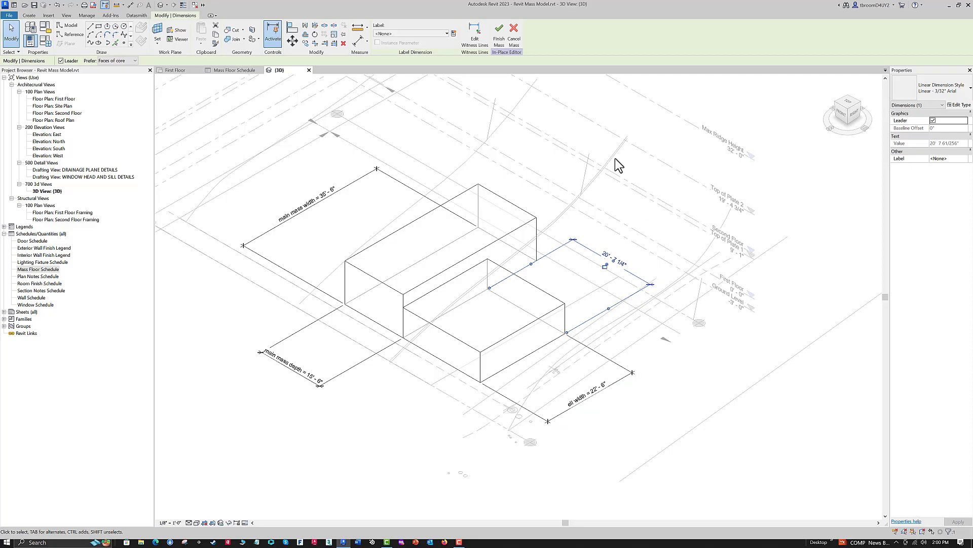
left_click(453, 34)
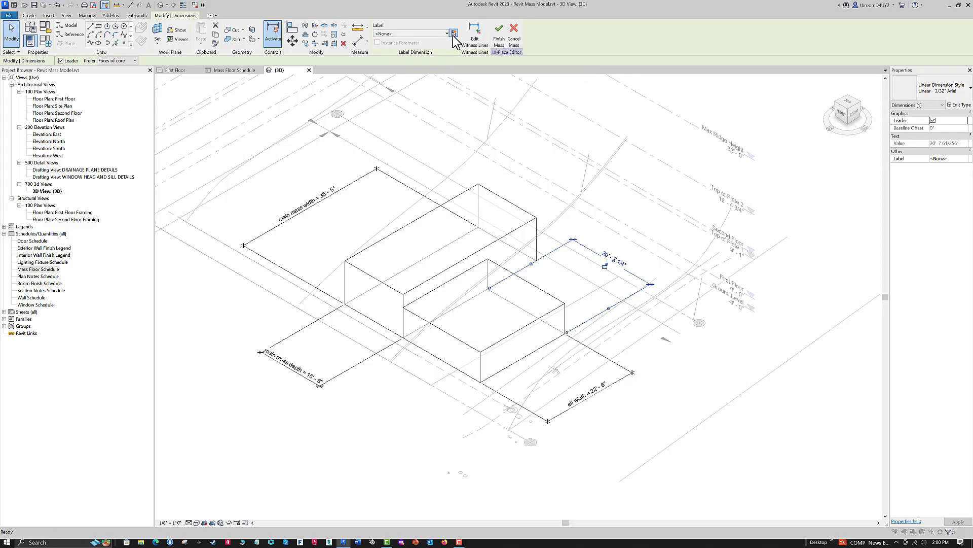
type("ell depth")
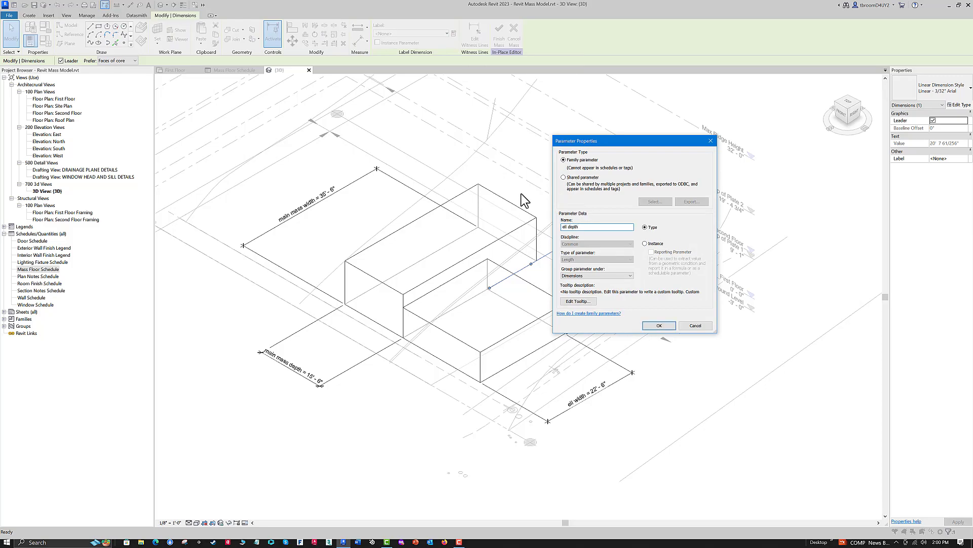
left_click(659, 326)
left_click(432, 412)
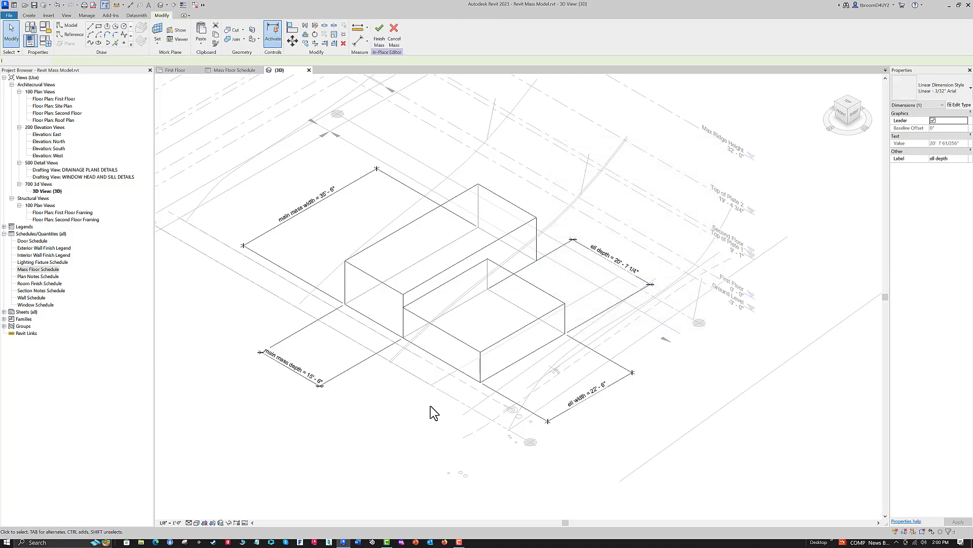
left_click(348, 372)
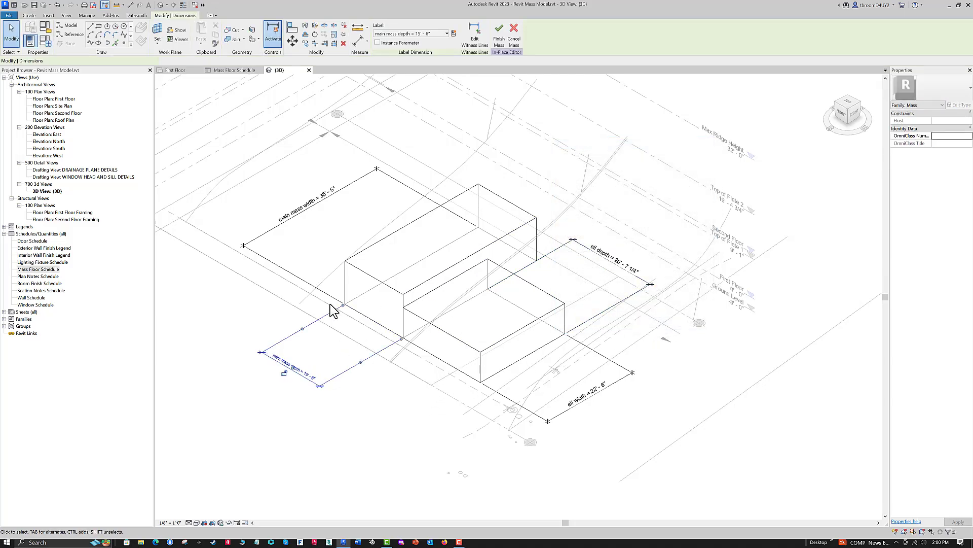
left_click(447, 33)
left_click(196, 342)
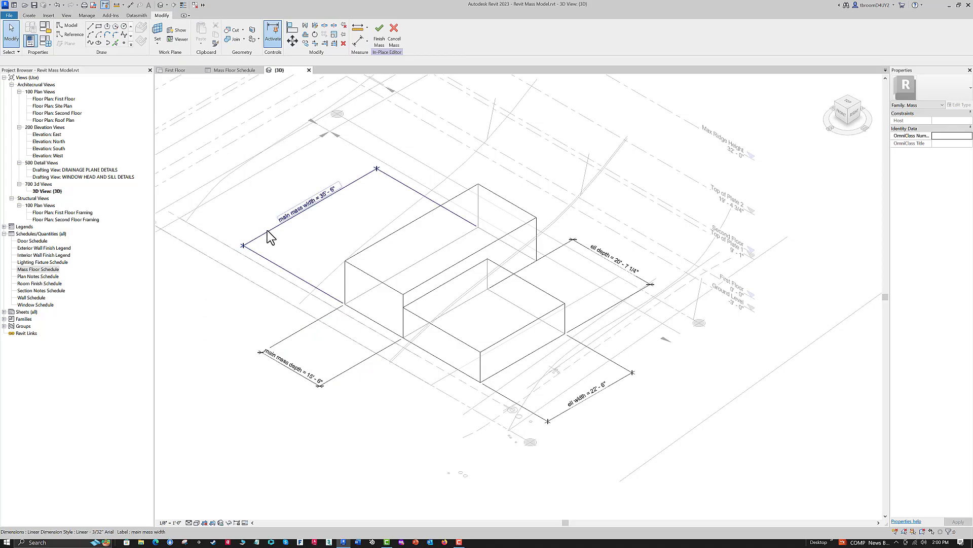
- Set the "ell depth" parameter to 4' 0" in the mass's family types and apply it to the model
left_click(48, 41)
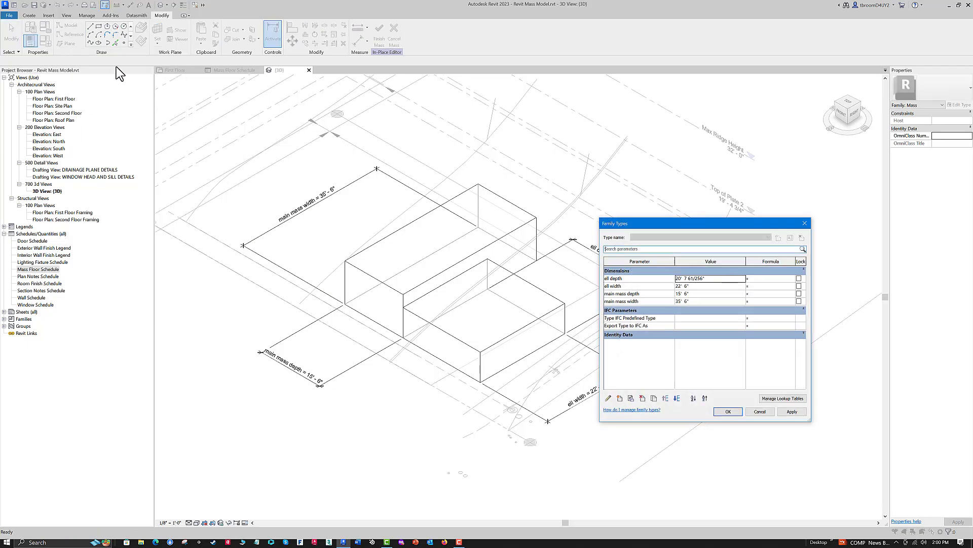
left_click_drag(731, 222, 689, 92)
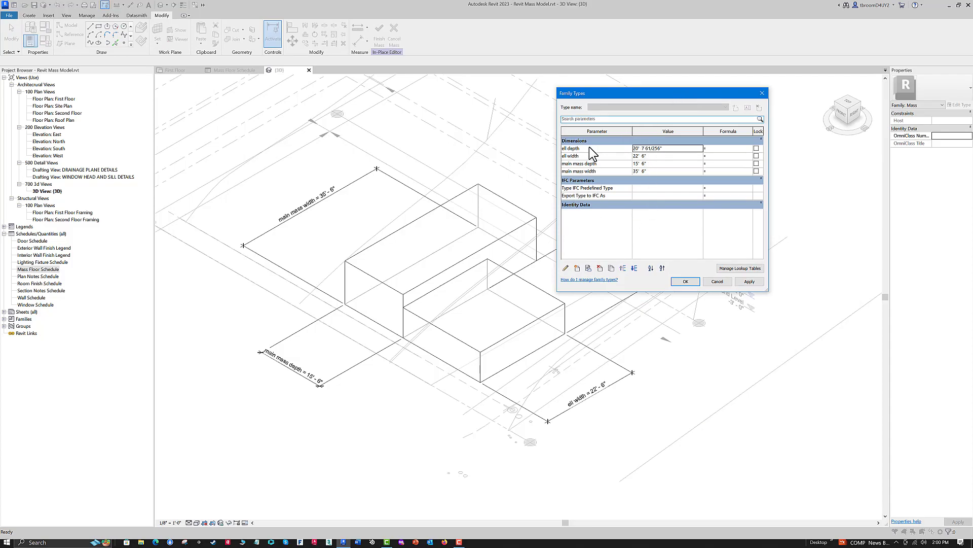
left_click(663, 147)
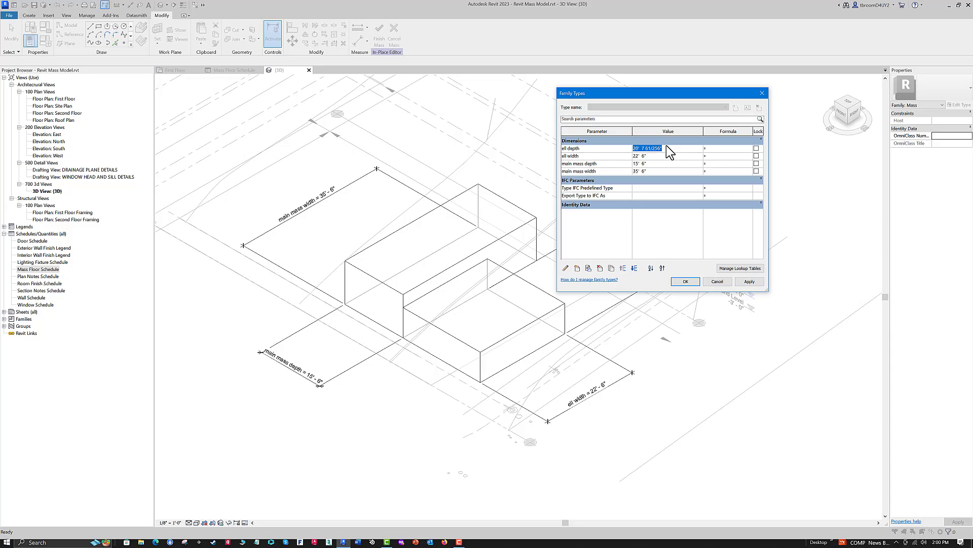
type("4")
key("Tab")
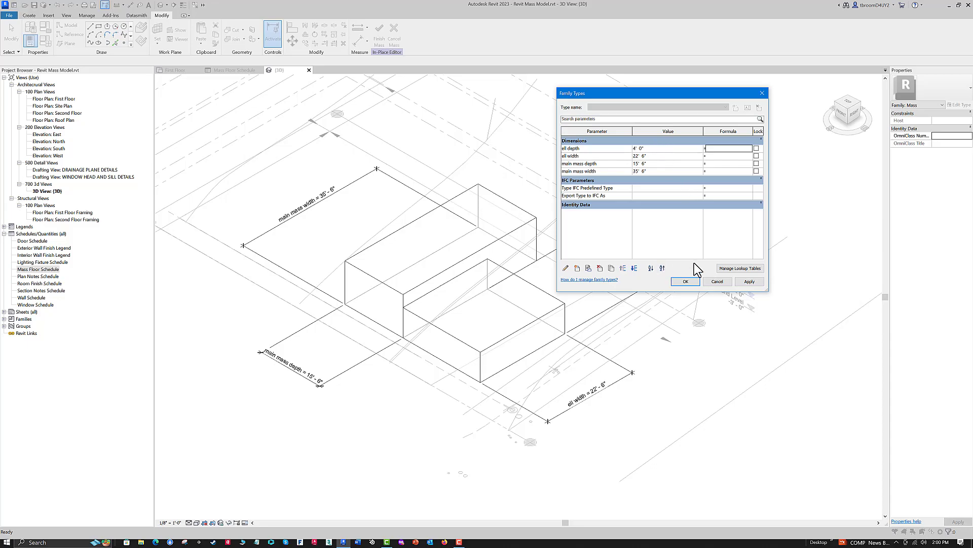
left_click(749, 282)
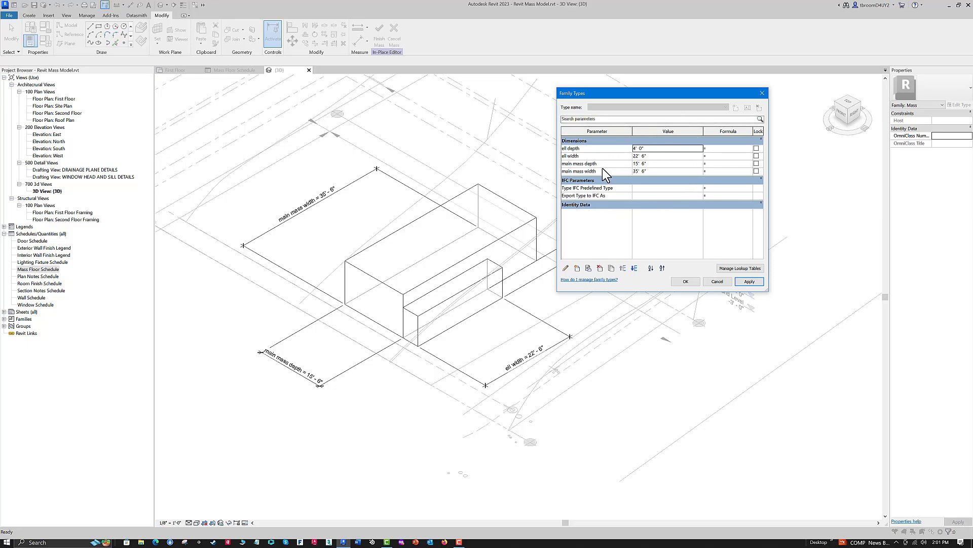
left_click(649, 163)
left_click_drag(650, 163, 630, 163)
type("25")
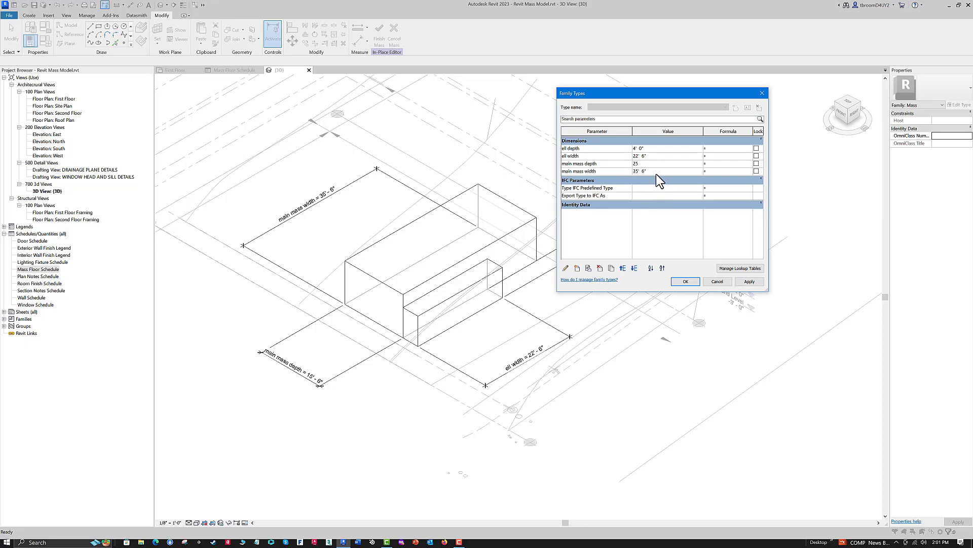
left_click(652, 190)
left_click(651, 171)
type("38 8")
left_click(723, 282)
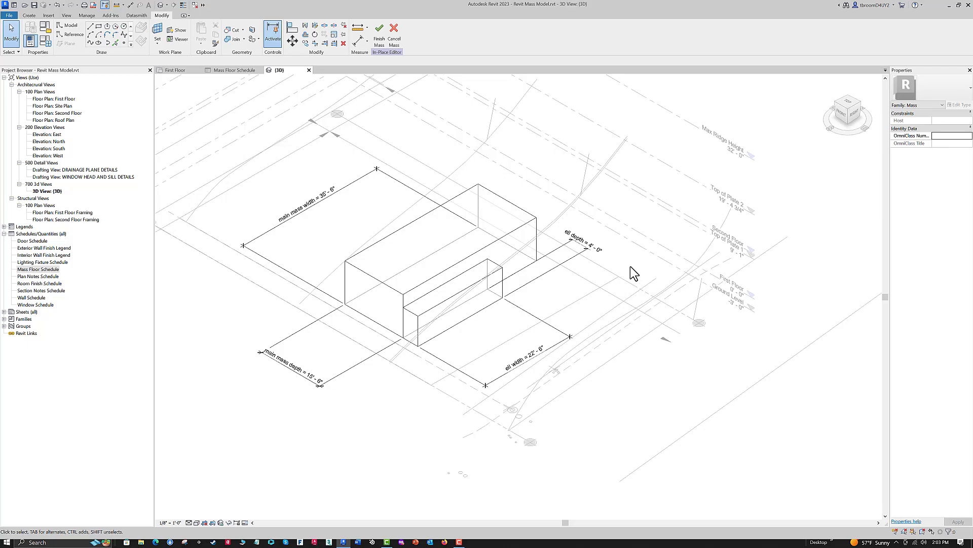
- Set the "main mass width" family type parameter to 38' 8" and apply it to the model
left_click(49, 42)
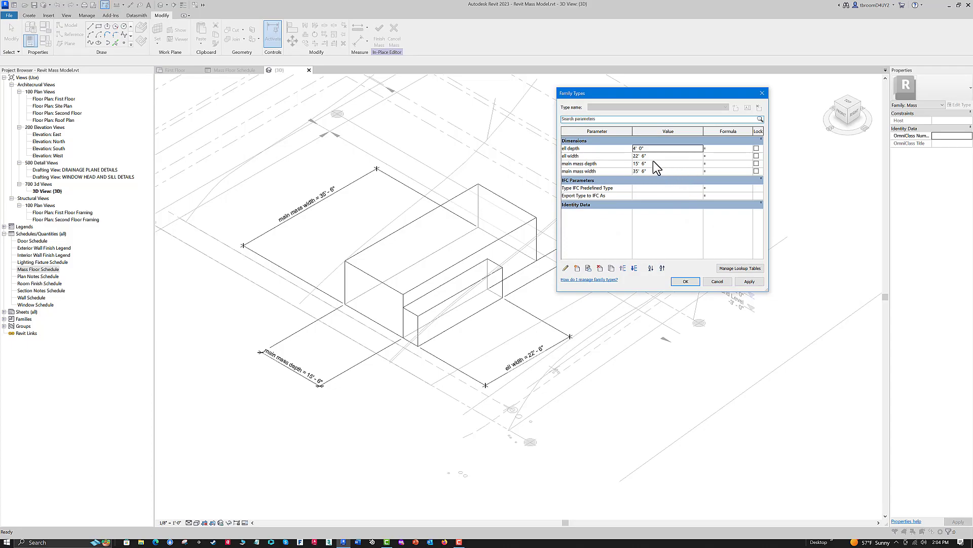
left_click(657, 172)
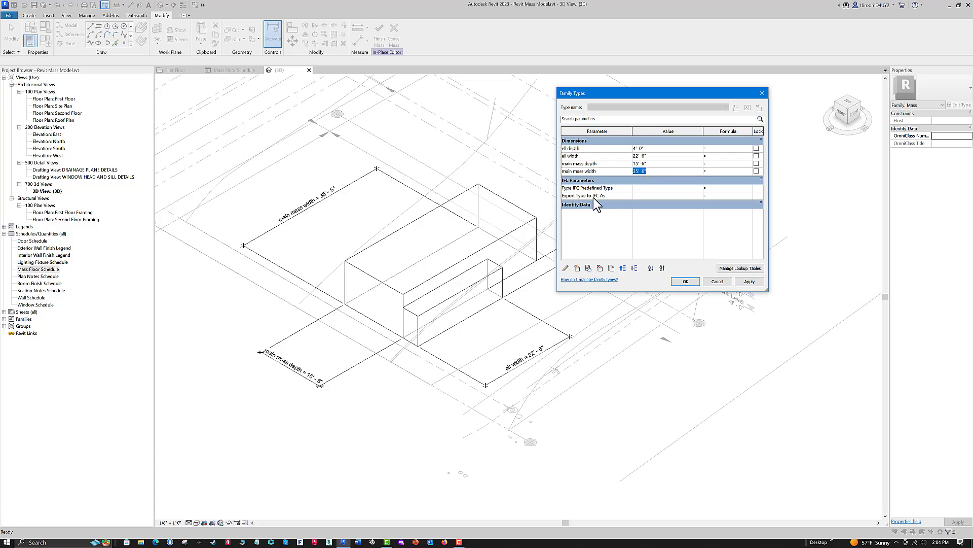
type("38 8")
left_click(747, 282)
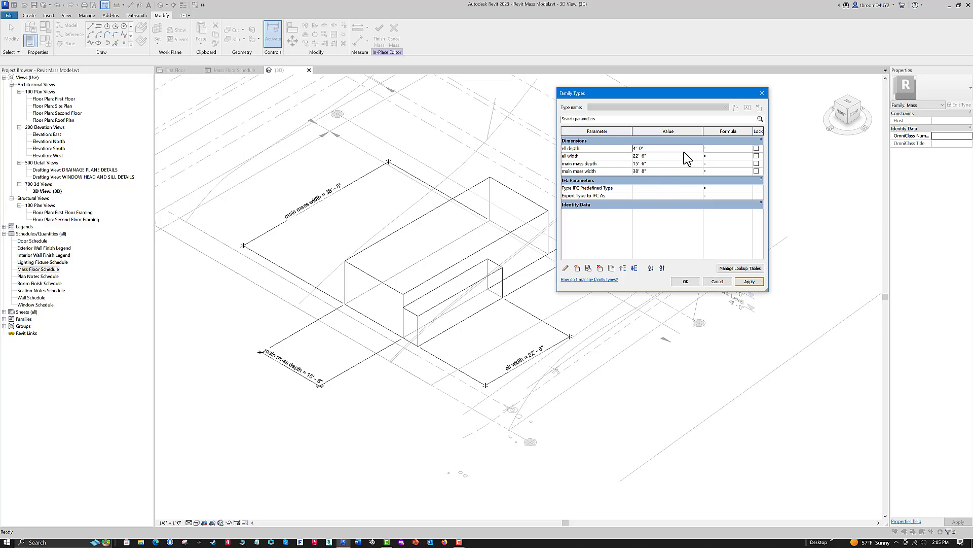
- Drive the "ell width" parameter with the formula main mass width * 2 / 5, applying and accepting the family type changes
left_click(718, 156)
type("main mass wid")
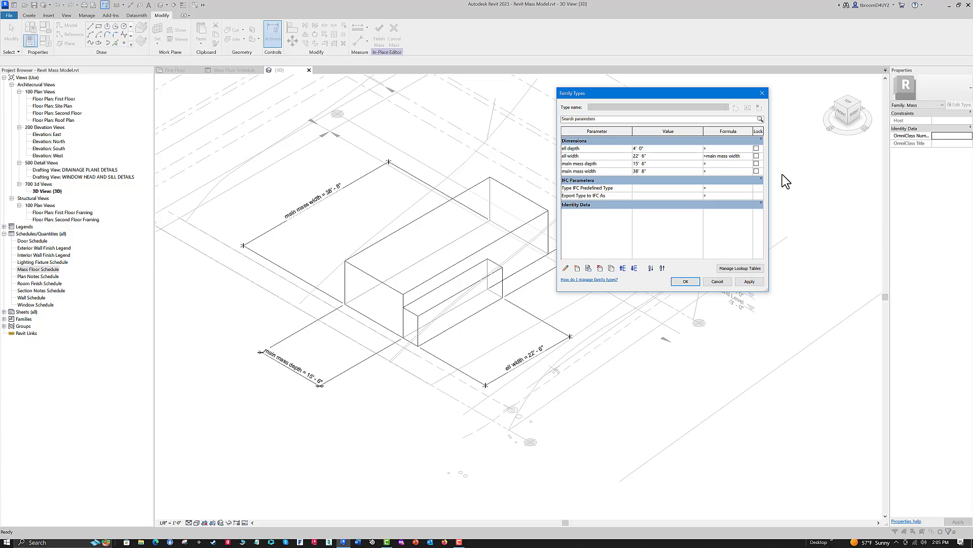
type("th*")
left_click(747, 283)
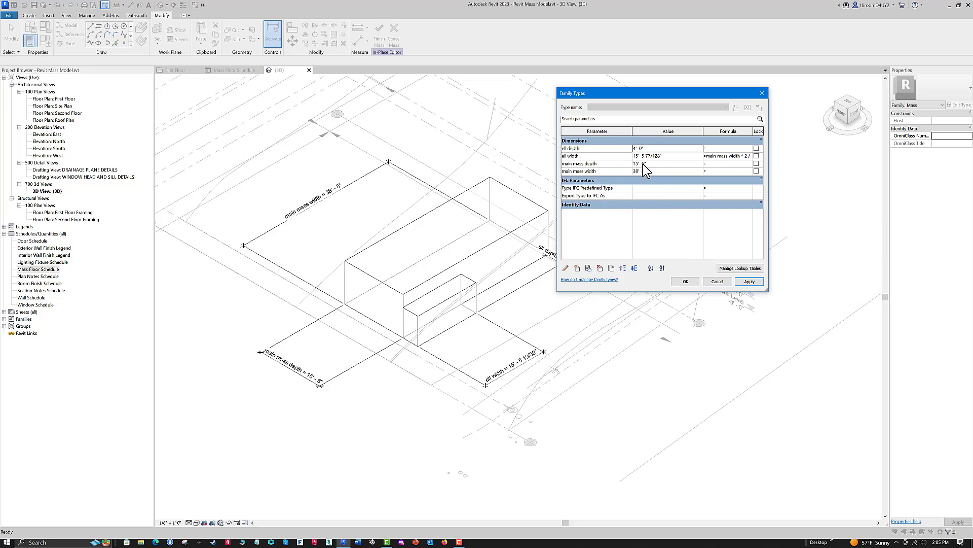
left_click(683, 281)
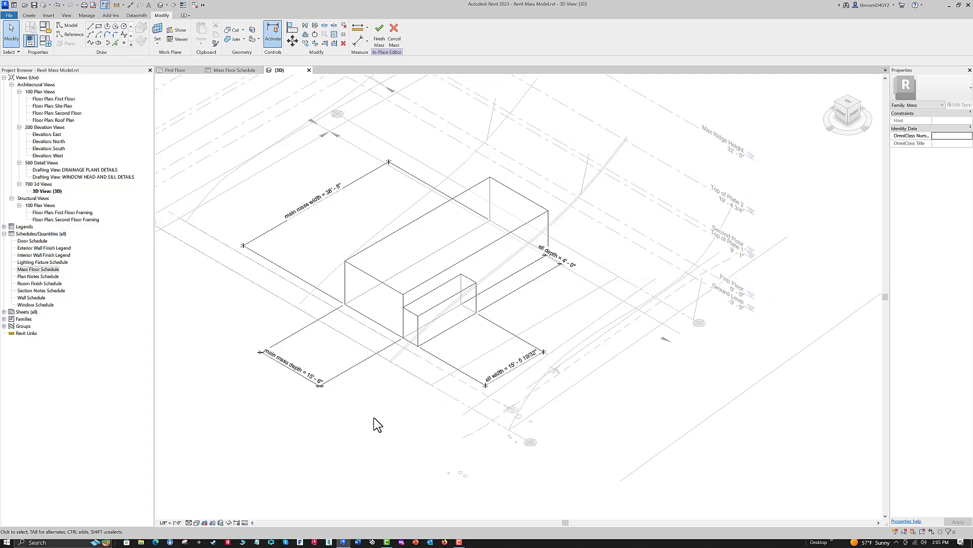
- Align the larger form's top face to the Top of Plate 2 level and lock the alignment
scroll(378, 425, "down", 1)
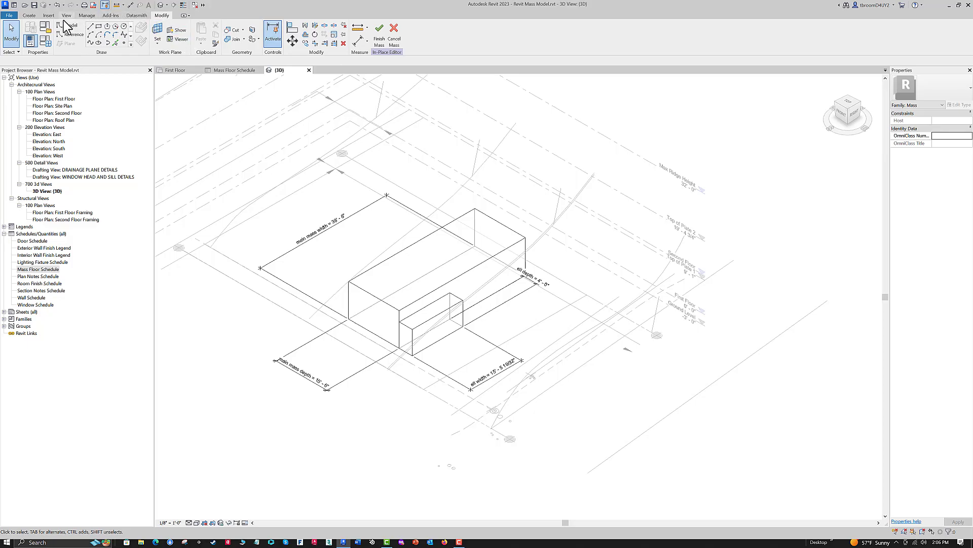
left_click(294, 29)
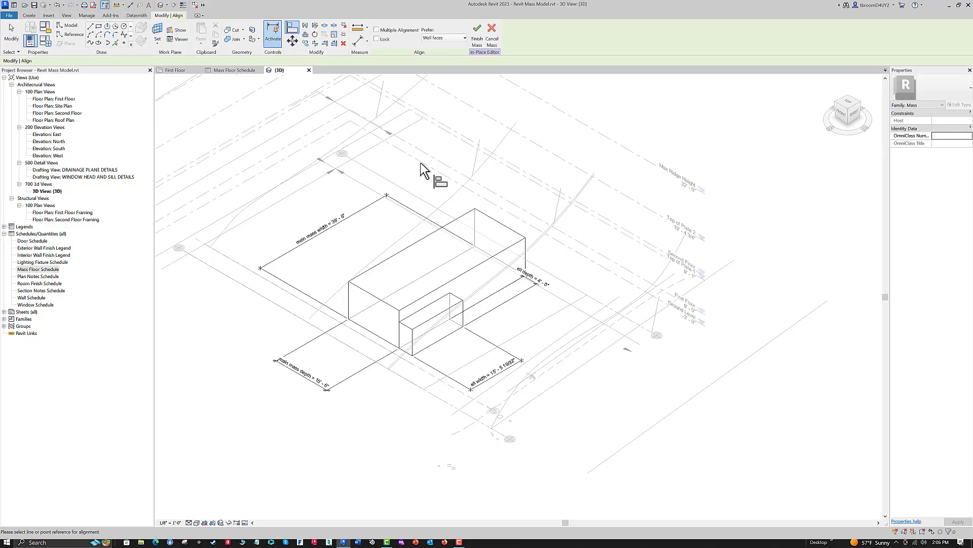
left_click(604, 181)
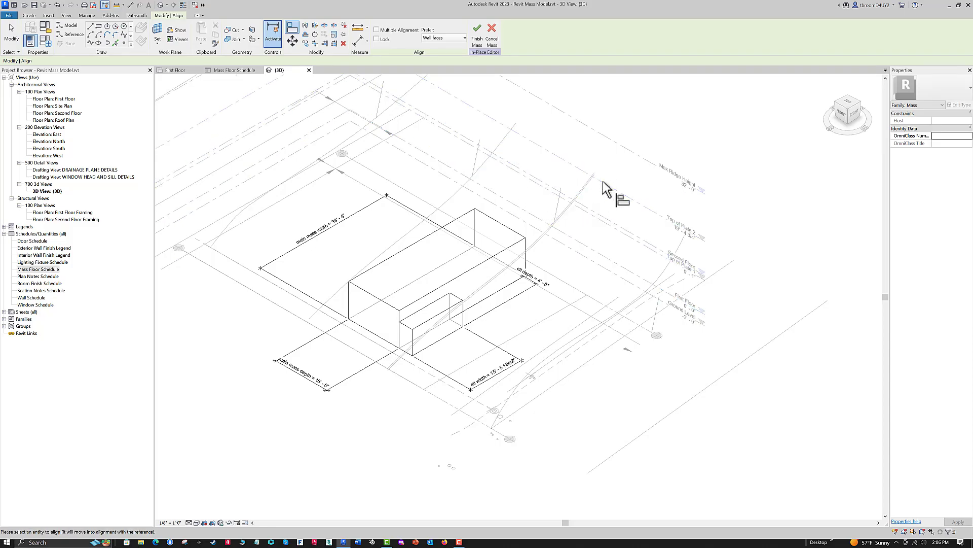
left_click(457, 219)
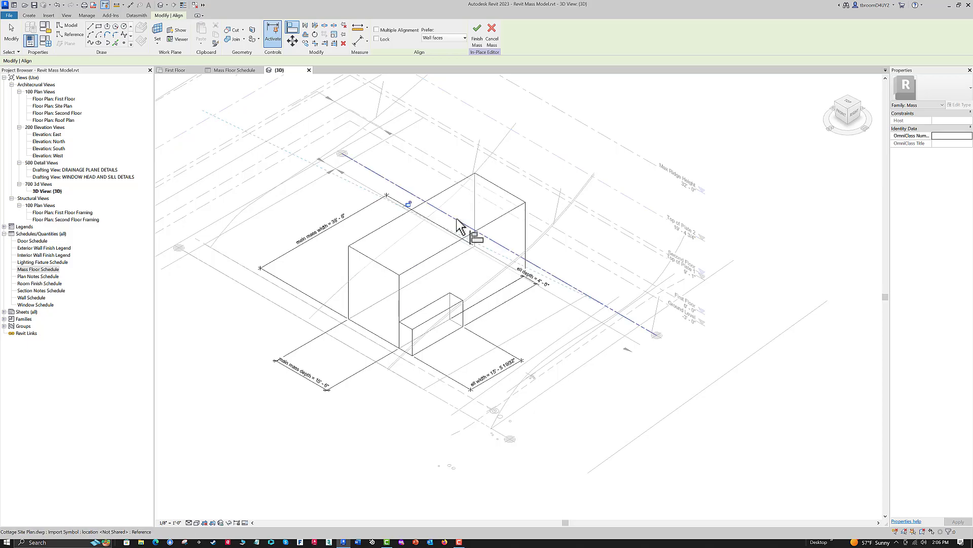
left_click(409, 204)
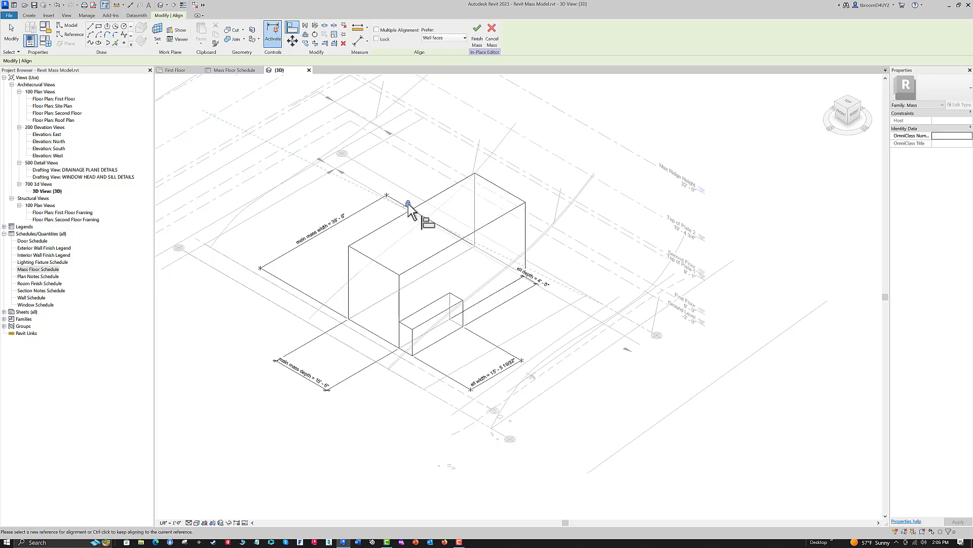
- Align the smaller form's top face to the Top of Plate 2 level and lock the alignment
left_click(653, 212)
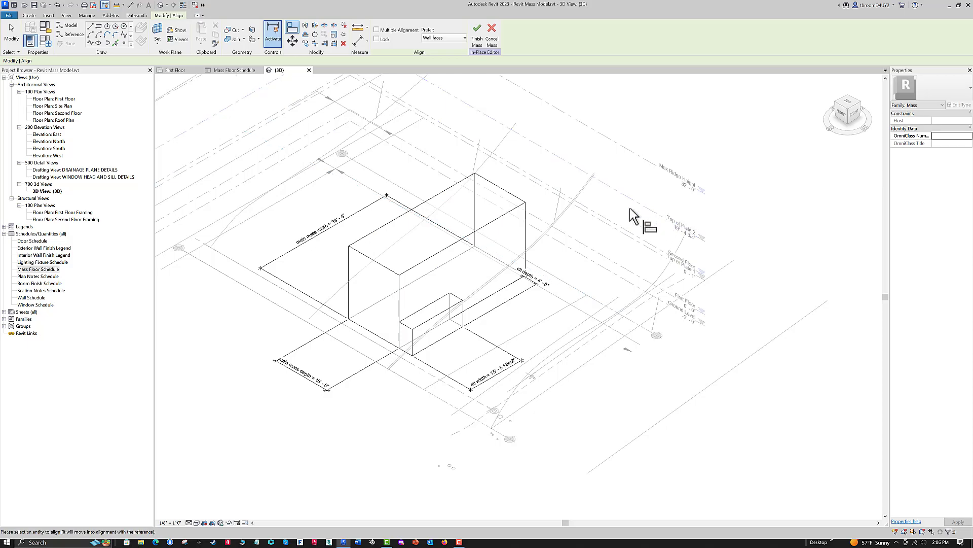
left_click(433, 303)
left_click(414, 223)
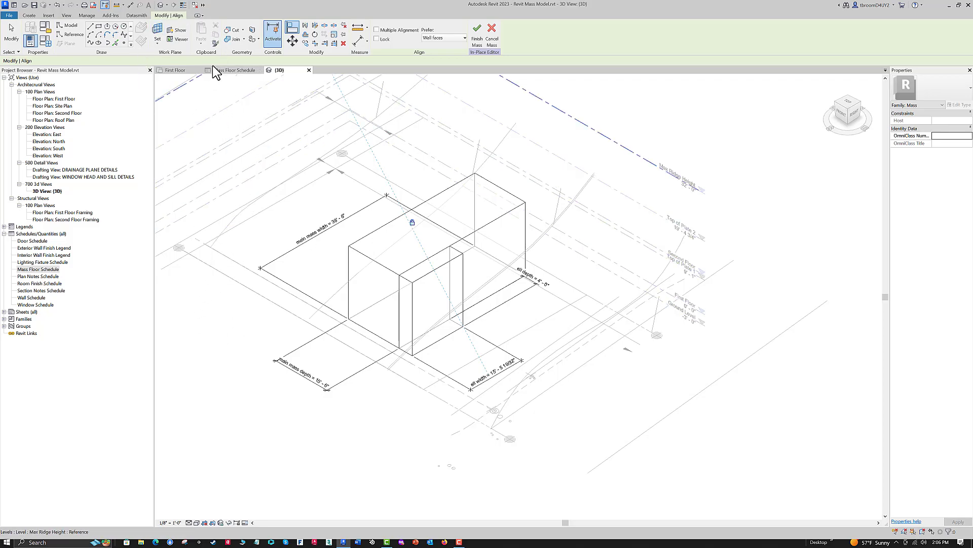
- Join the larger form's geometry with the smaller form and finish the in-place mass
left_click(233, 39)
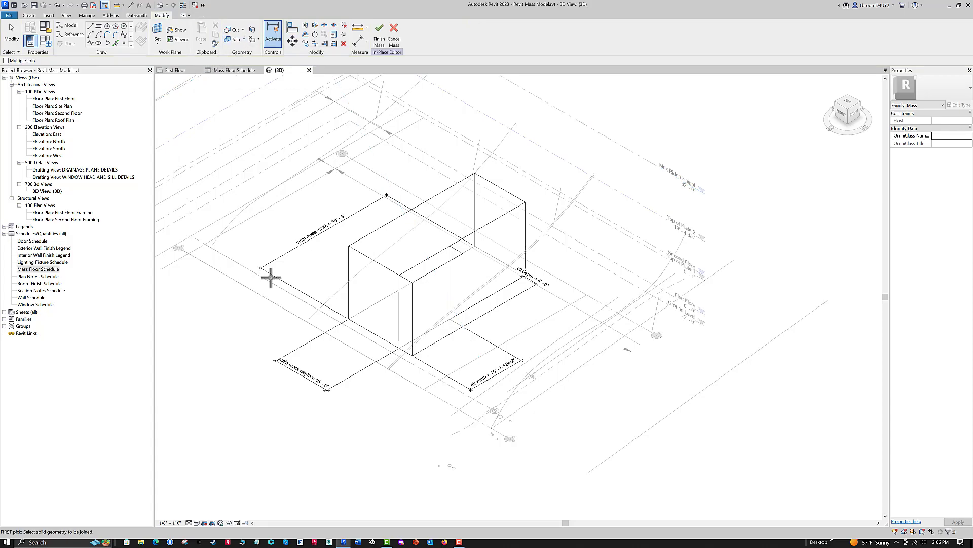
left_click(362, 252)
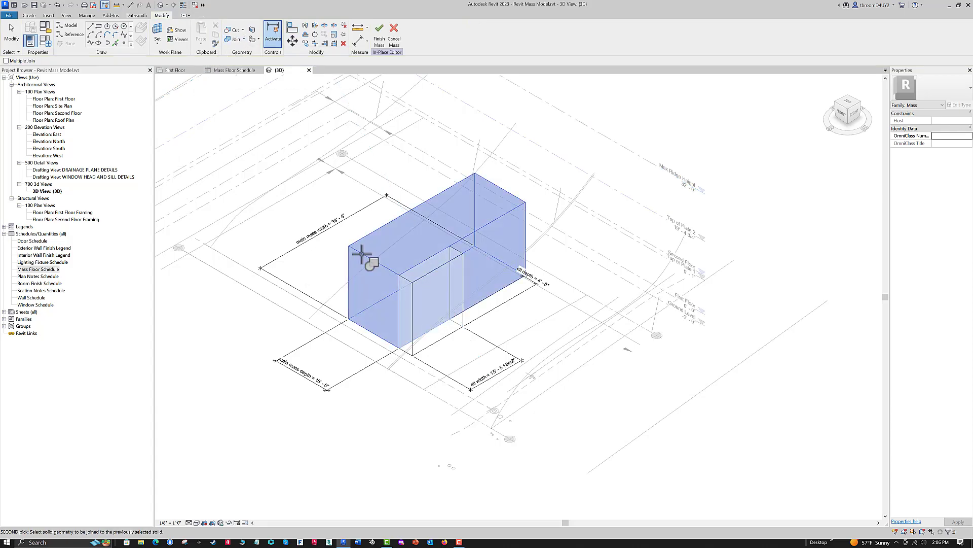
left_click(418, 277)
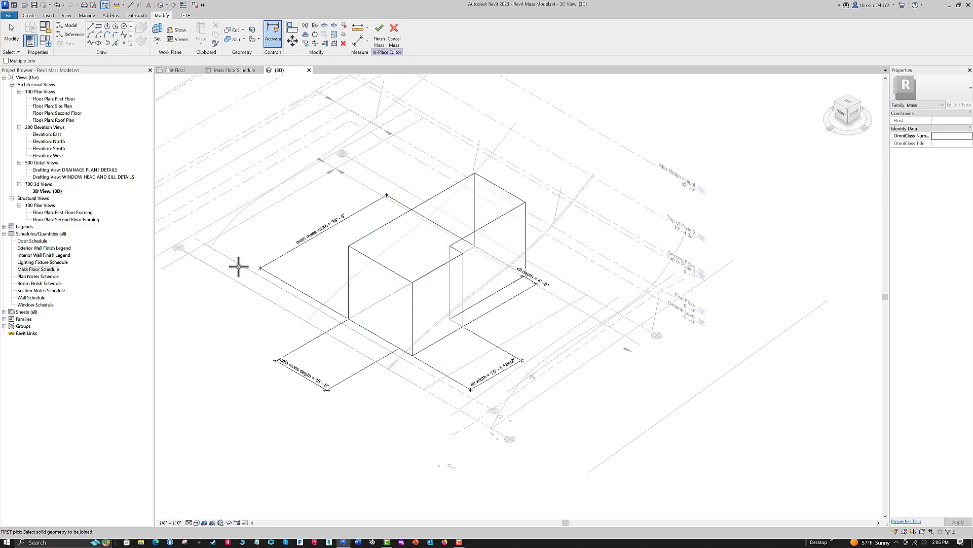
key("Escape")
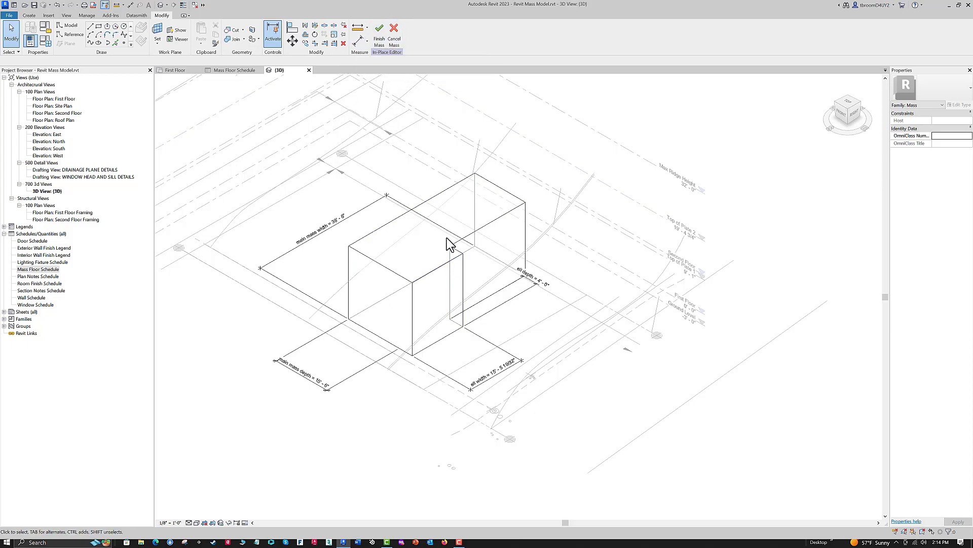
left_click(379, 41)
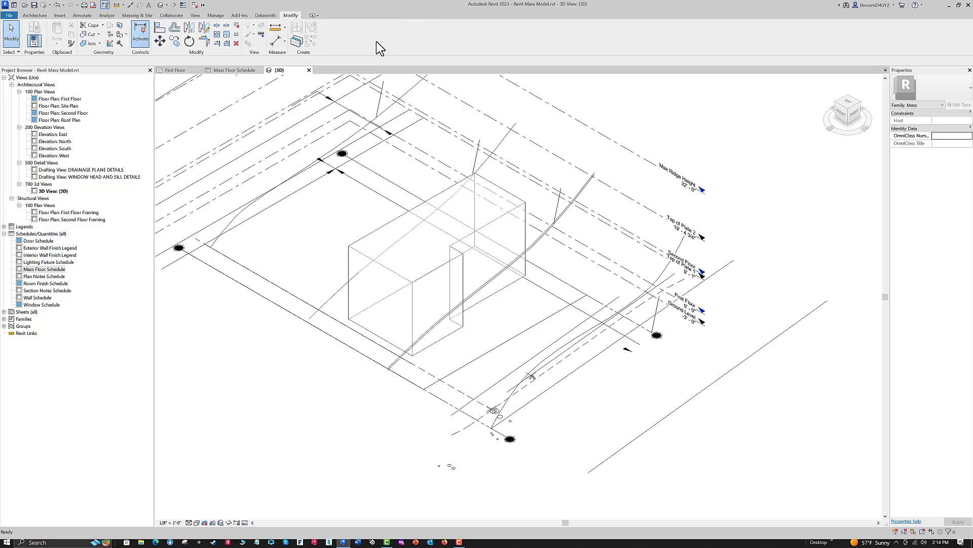
- Assign mass floors to the house mass at the First Floor and Second Floor levels
left_click(387, 235)
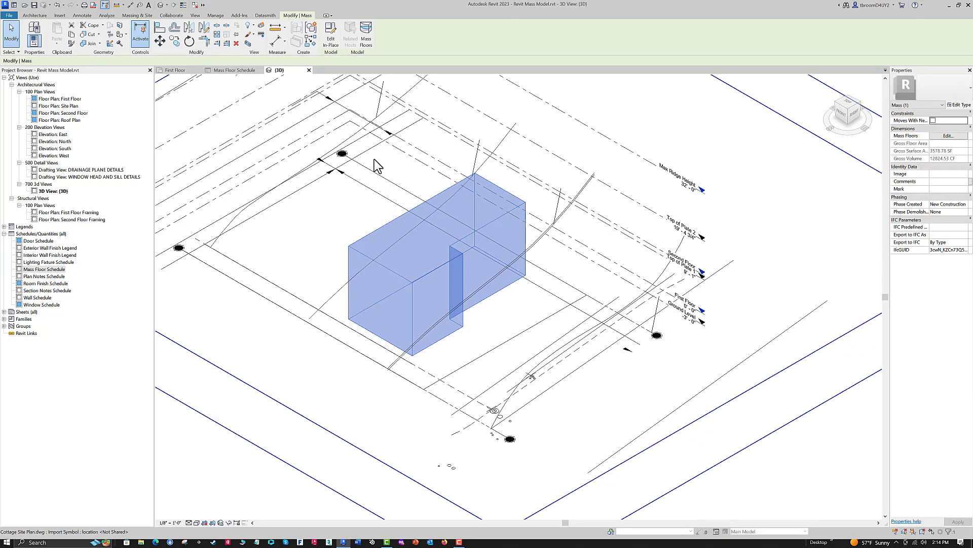
left_click(138, 16)
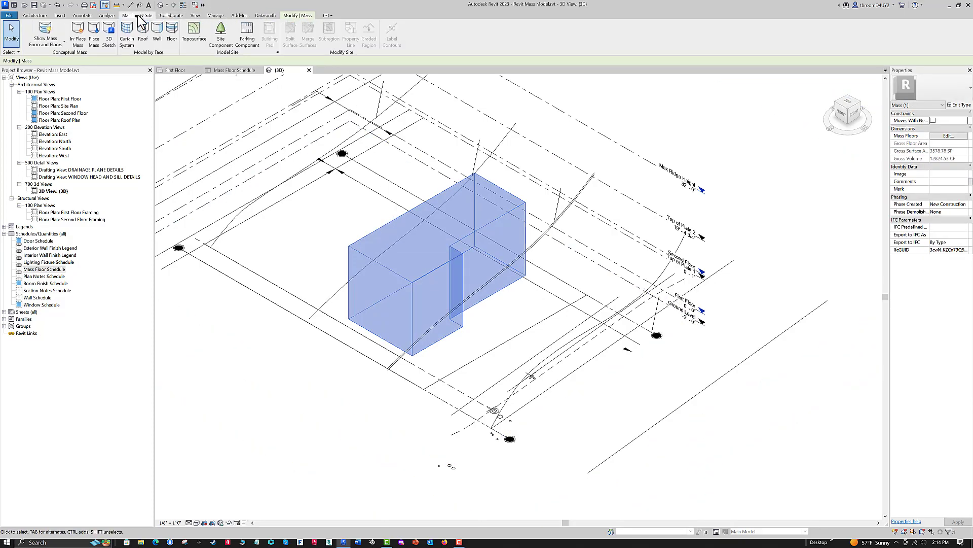
left_click(256, 321)
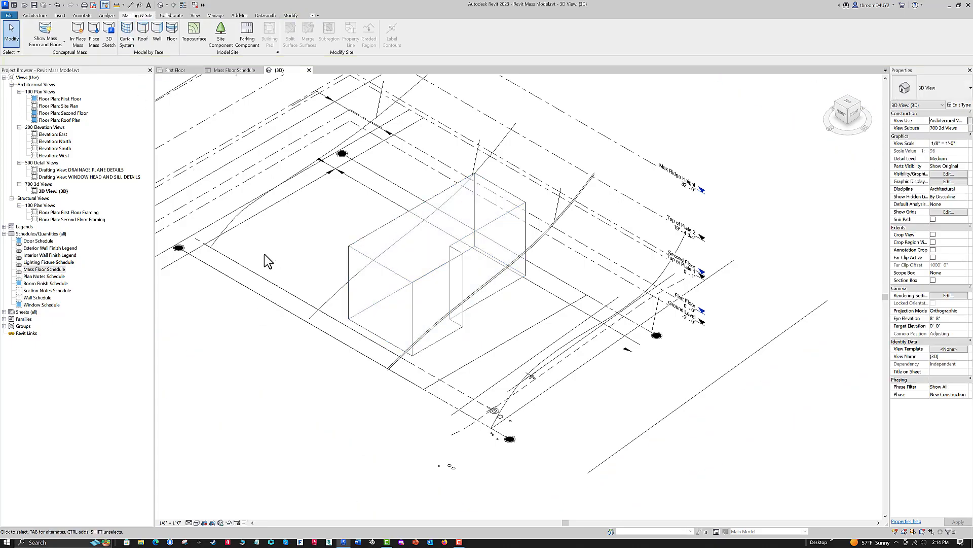
left_click(358, 246)
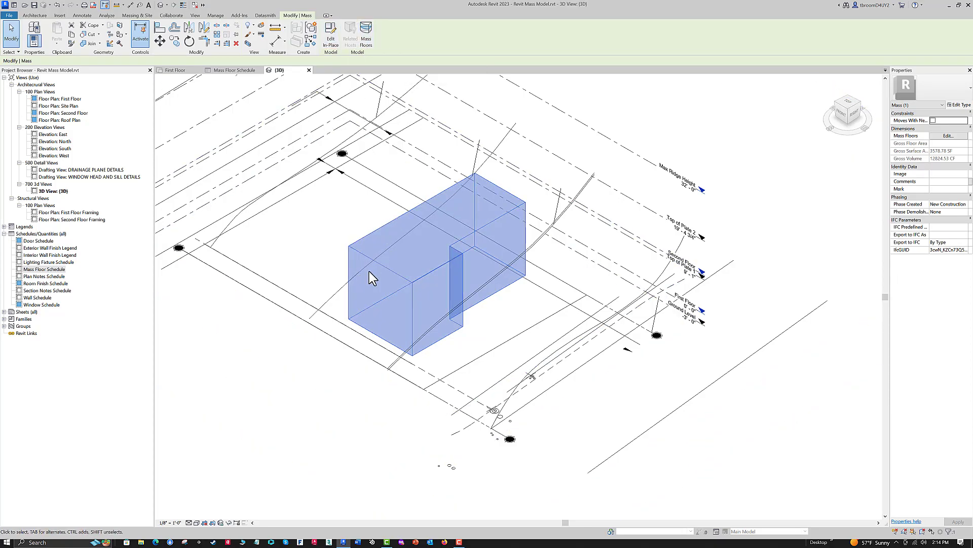
left_click(366, 39)
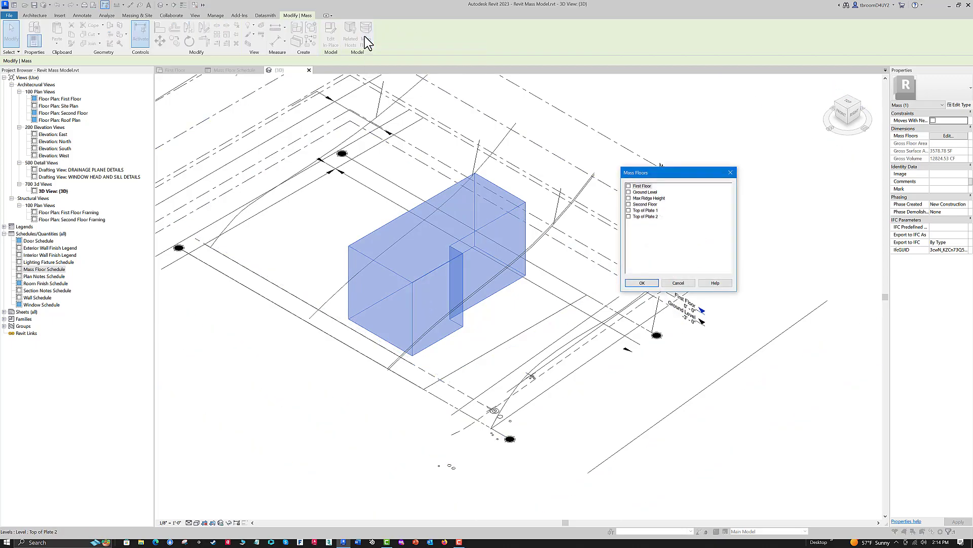
left_click(628, 186)
left_click(629, 203)
left_click(643, 282)
left_click(501, 359)
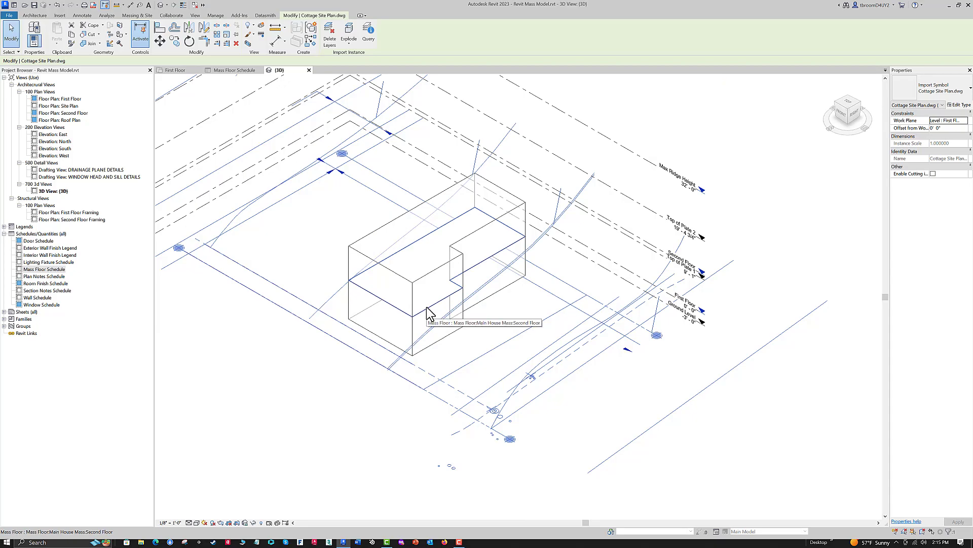
left_click(315, 389)
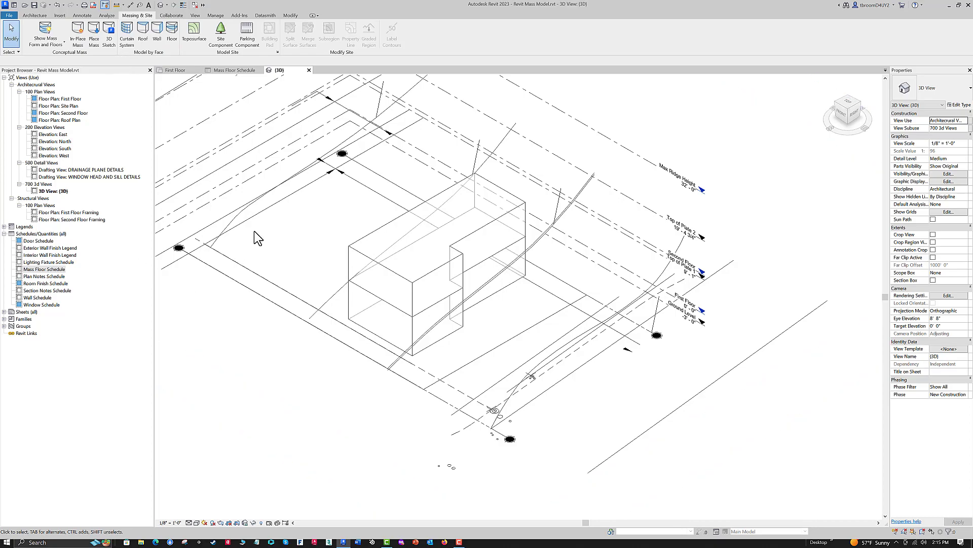
- In the First Floor plan, nudge the house mass vertically so it sits between the two 5' BSL setback lines
left_click(176, 72)
scroll(598, 386, "up", 5)
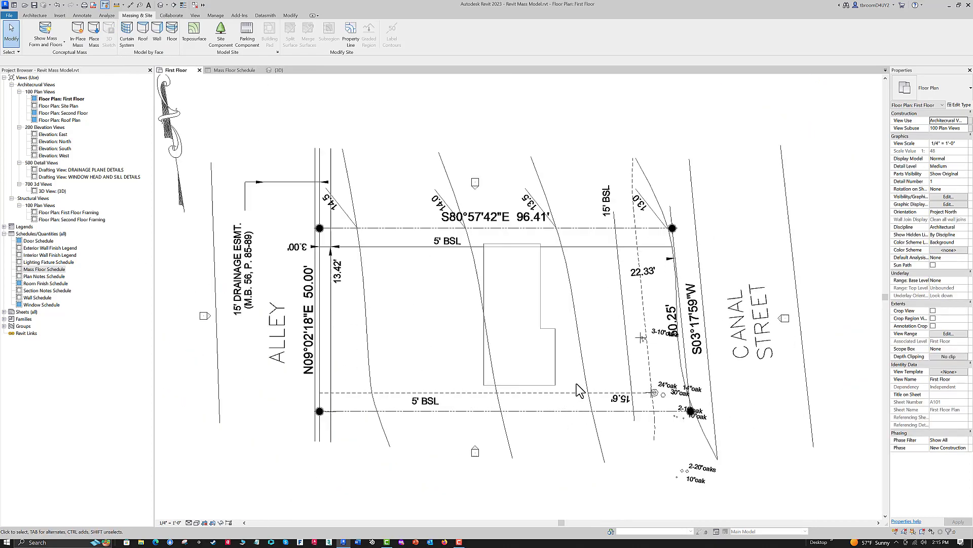
left_click(487, 271)
key("Down")
key("Down")
key("Down")
key("Down")
key("Down")
key("Down")
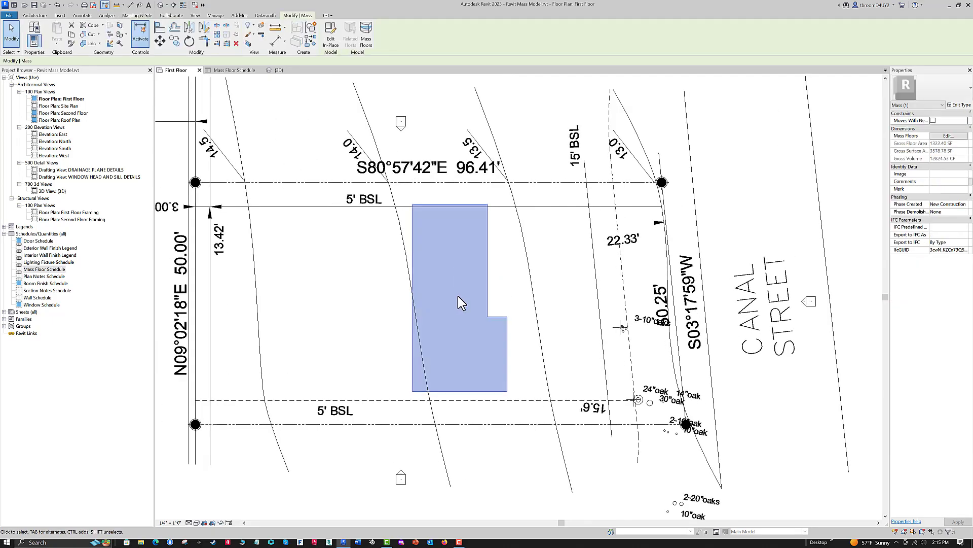
key("Up")
key("Up")
key("Up")
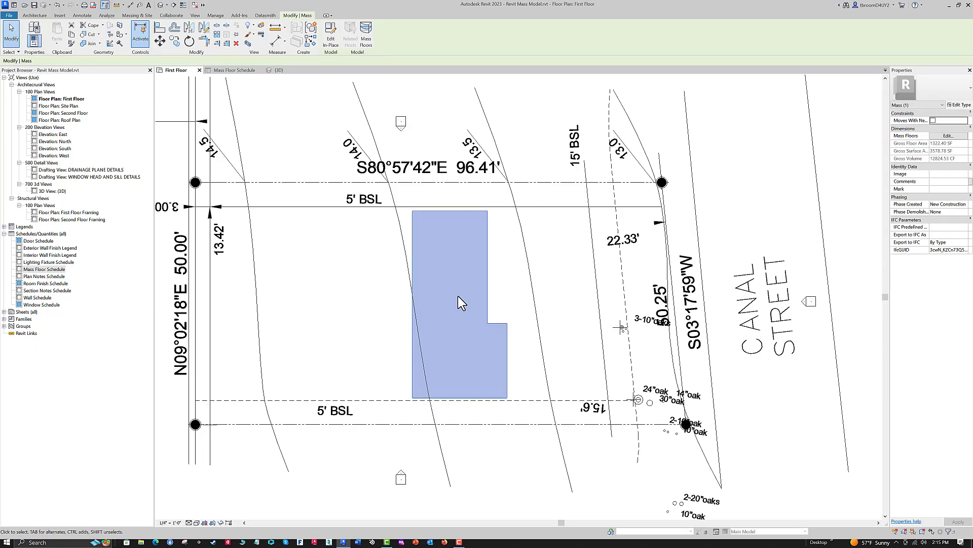
key("Down")
key("Down")
key("Up")
left_click(325, 246)
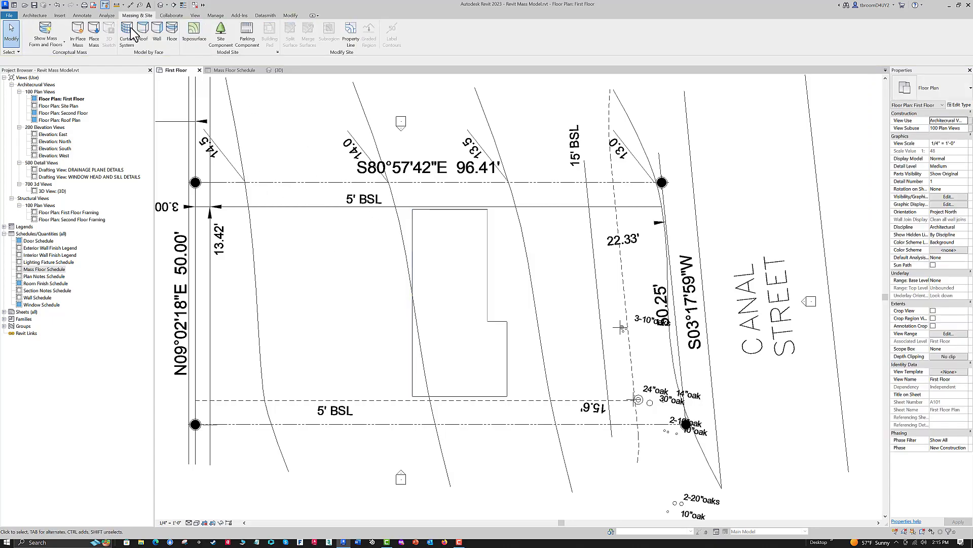
- Start a new in-place mass named "foundation"
left_click(78, 41)
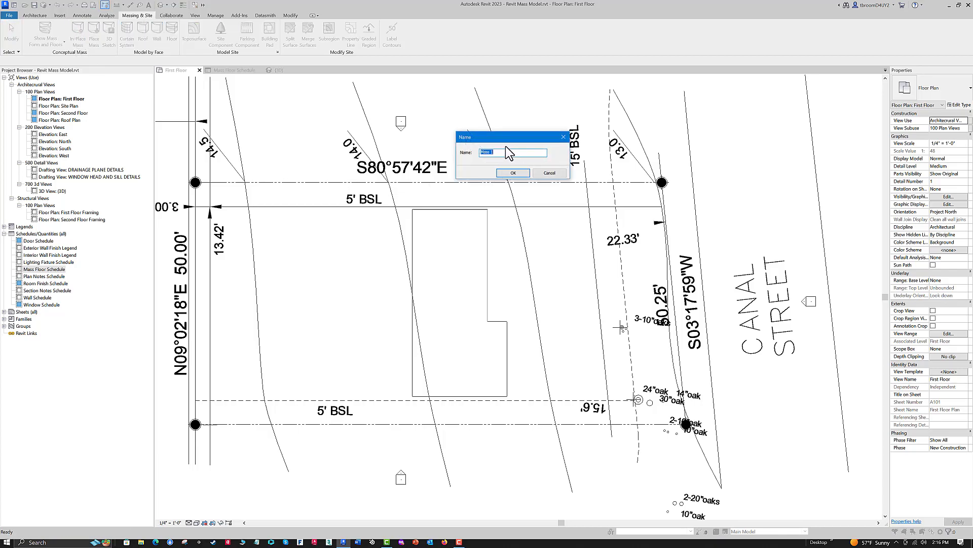
type("d")
left_click_drag(491, 152, 443, 152)
type("foundation")
left_click(515, 172)
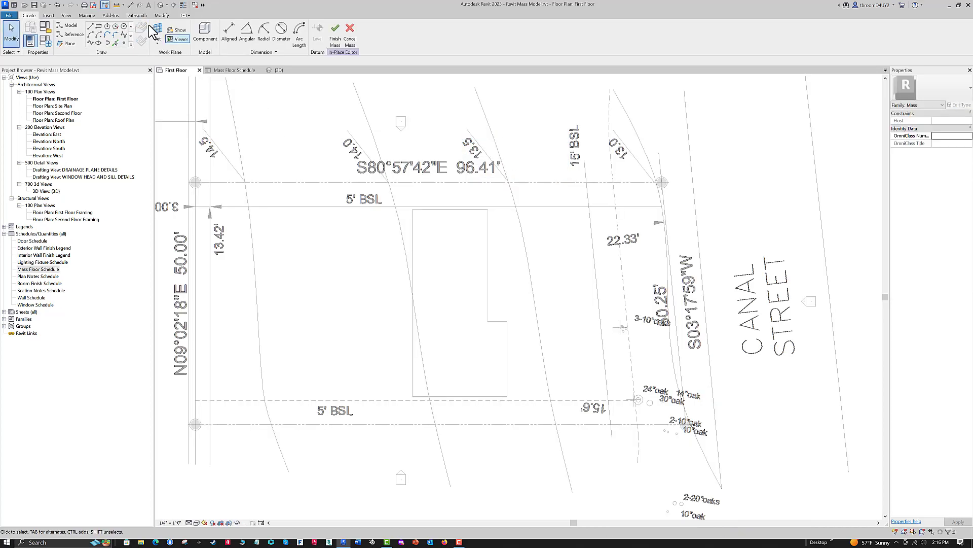
- Create model lines on the First Floor plane by picking the edges of the L-shaped house mass outline
left_click(117, 44)
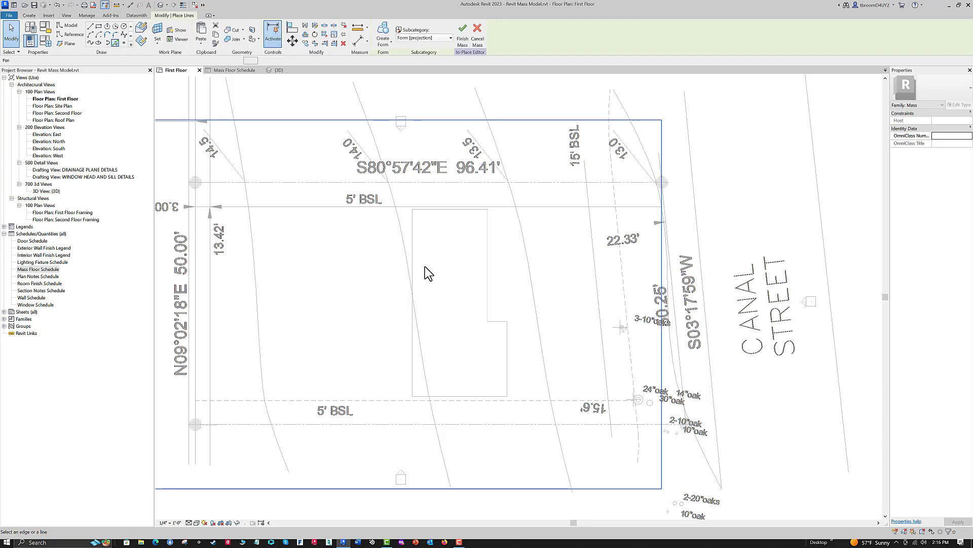
left_click(439, 210)
left_click(488, 249)
left_click(508, 343)
left_click(460, 397)
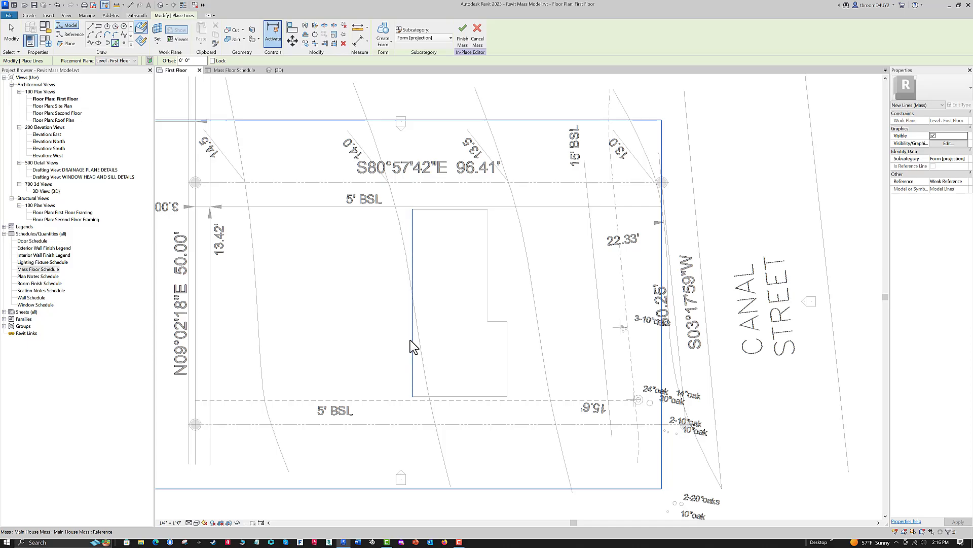
left_click(444, 211)
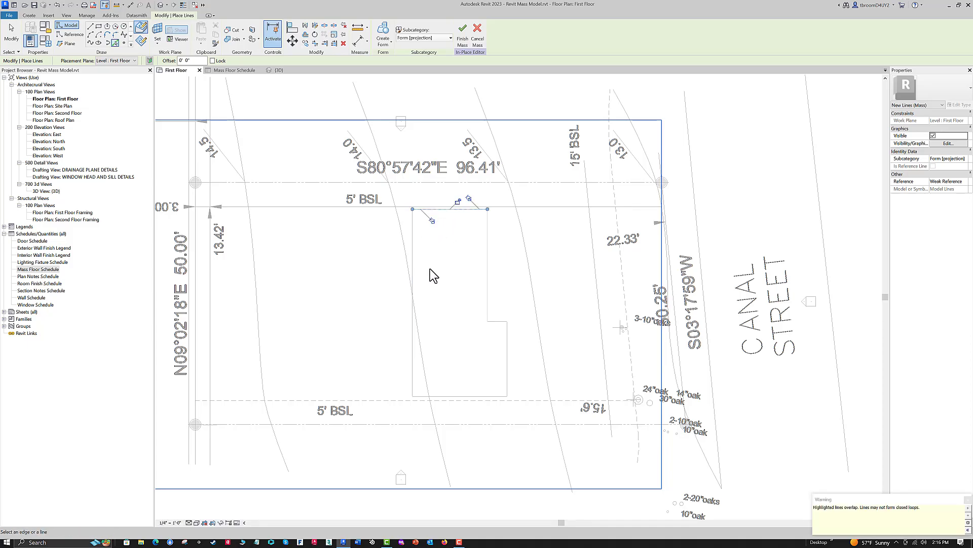
left_click(414, 267)
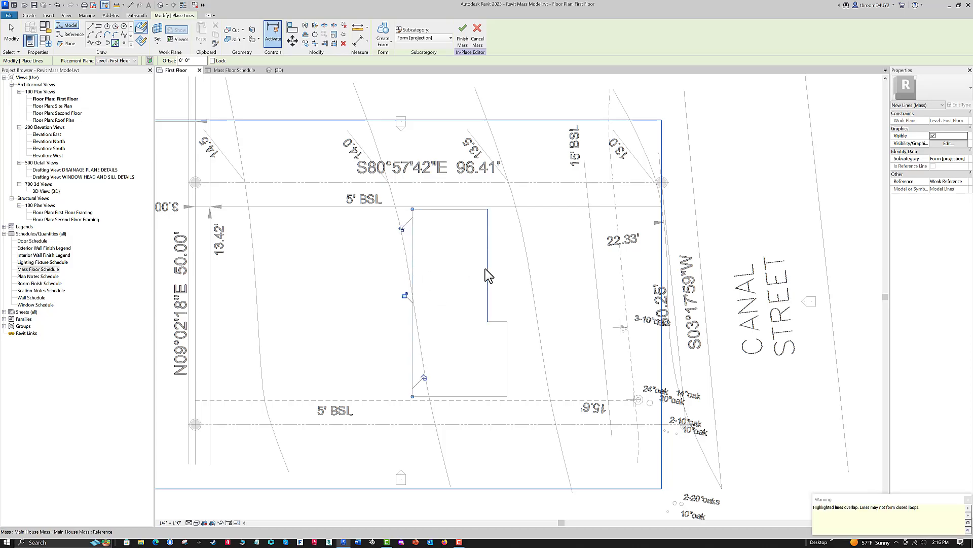
key("Escape")
key("Escape")
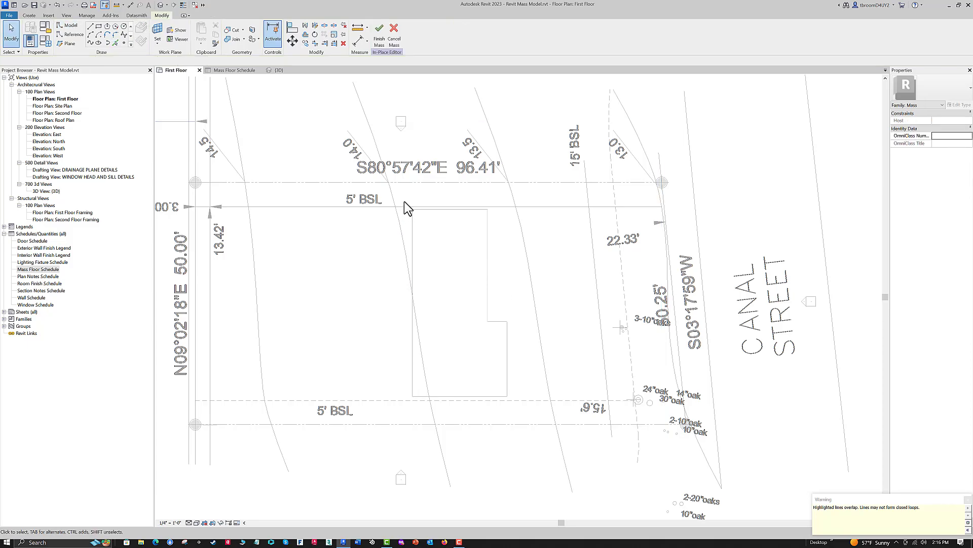
- Try to create a solid form from all the picked outline lines
mouse_move(400, 196)
left_mouse_down()
mouse_move(483, 392)
mouse_move(518, 404)
left_mouse_up()
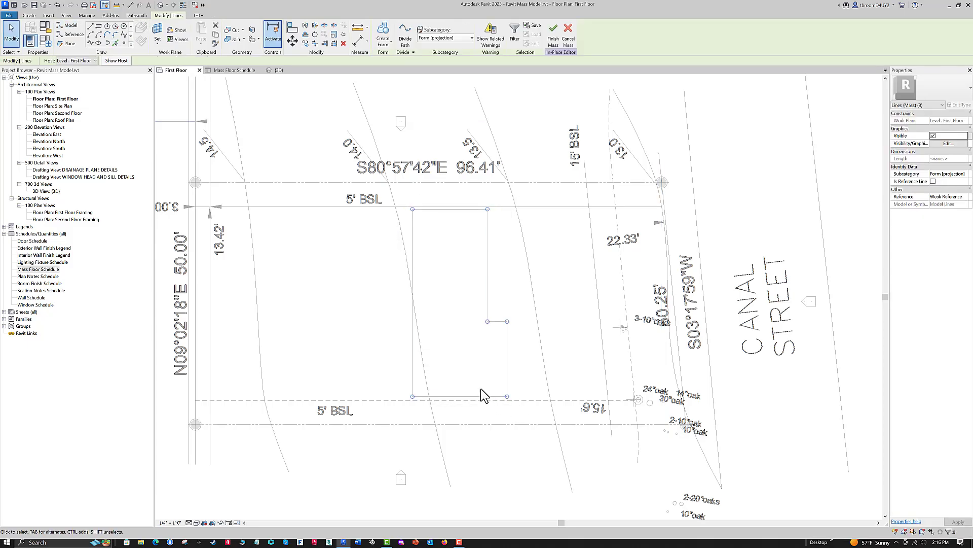
left_click(391, 44)
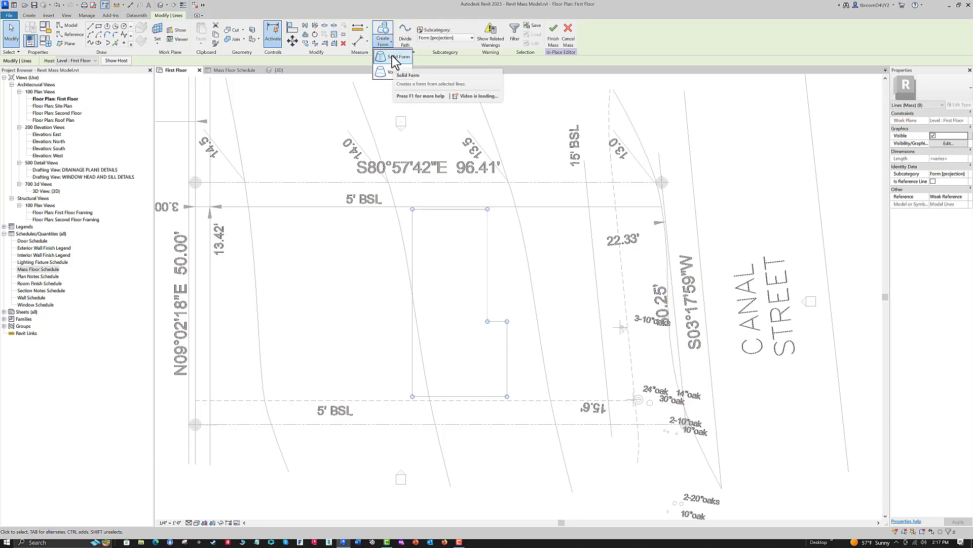
left_click(393, 57)
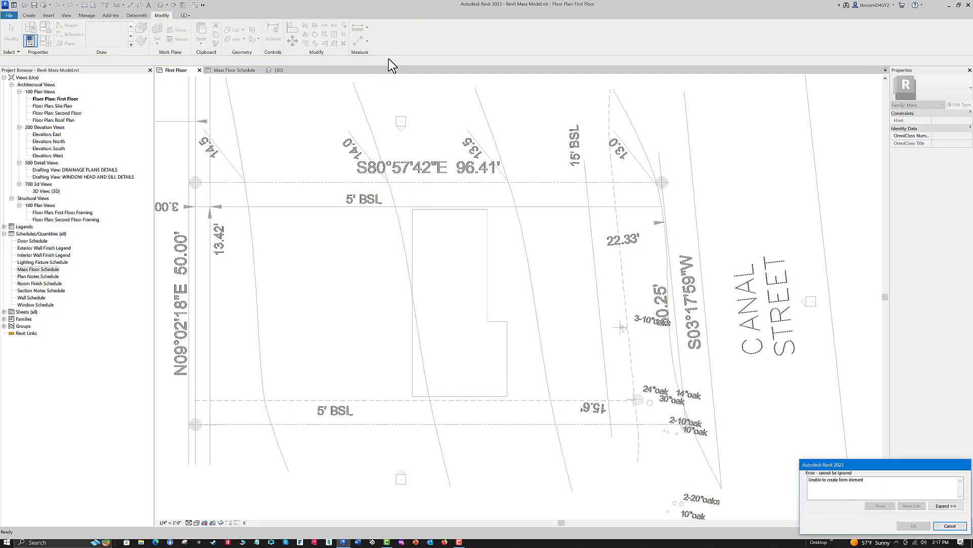
left_click(952, 526)
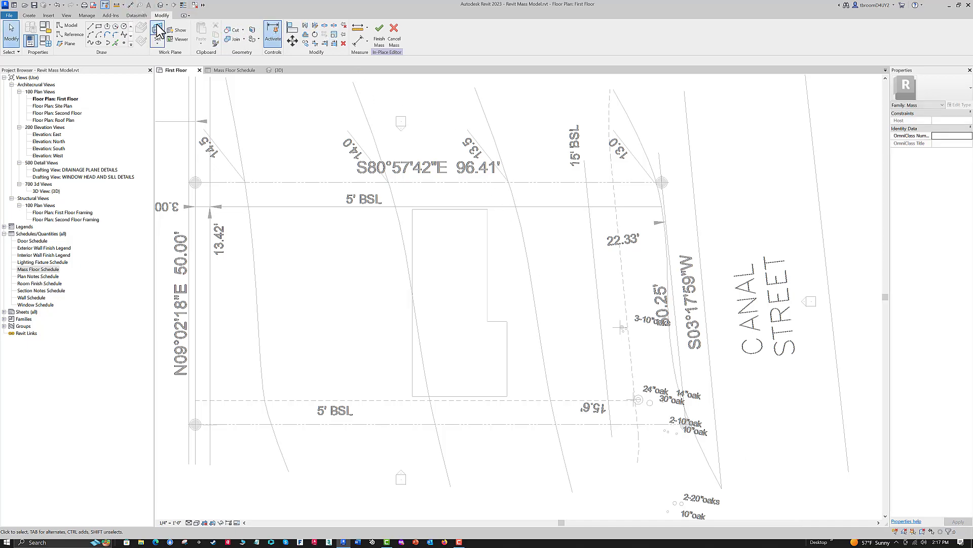
- In the 3D view, select the picked outline lines by chain and delete them
left_click(161, 5)
scroll(421, 319, "up", 3)
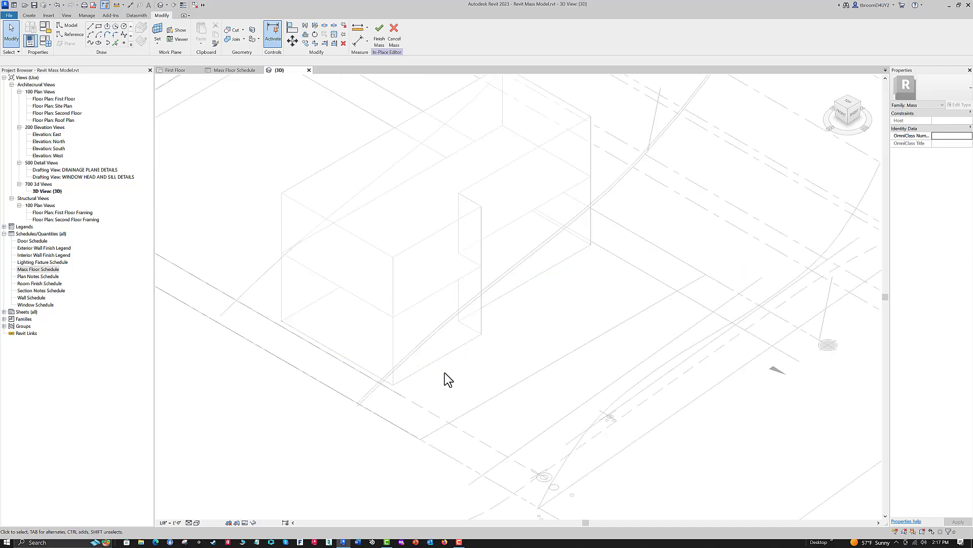
key("Tab")
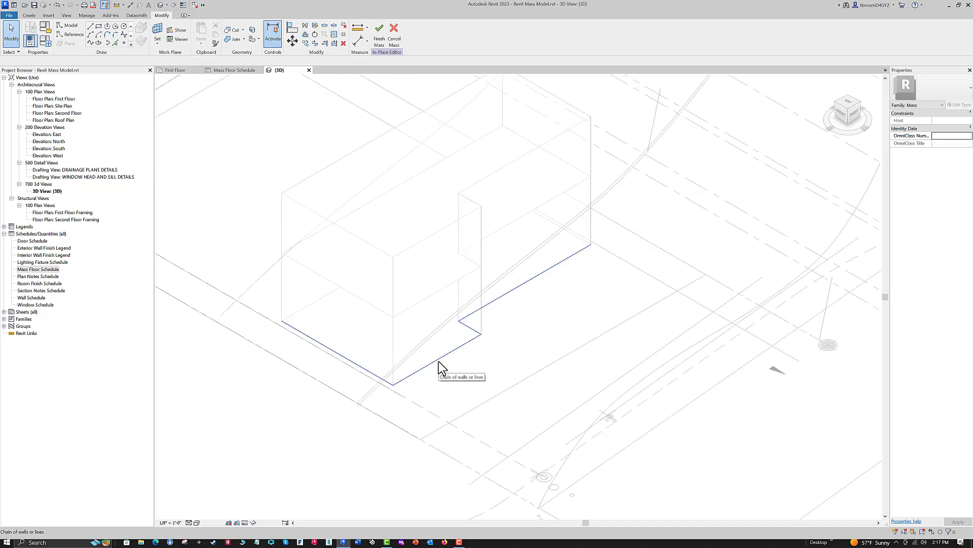
key("Tab")
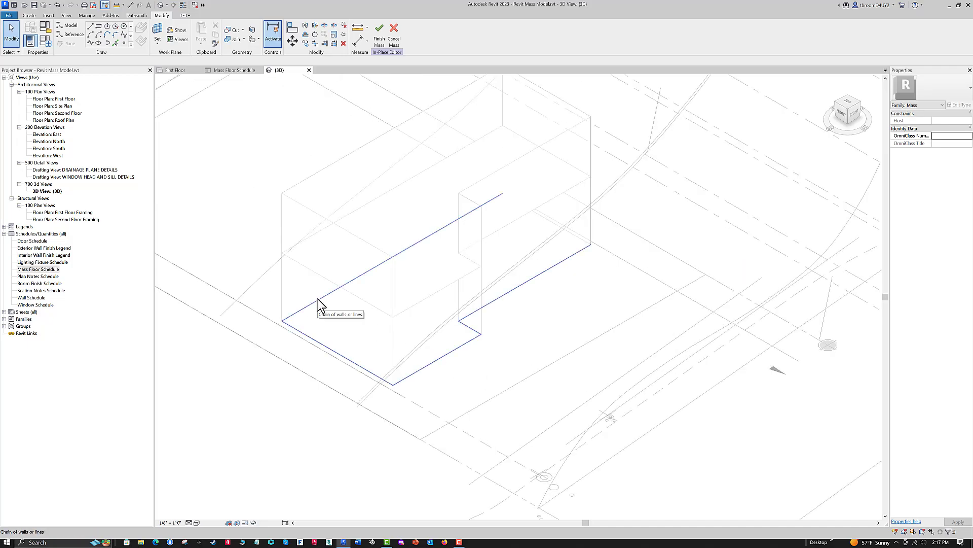
key("Tab")
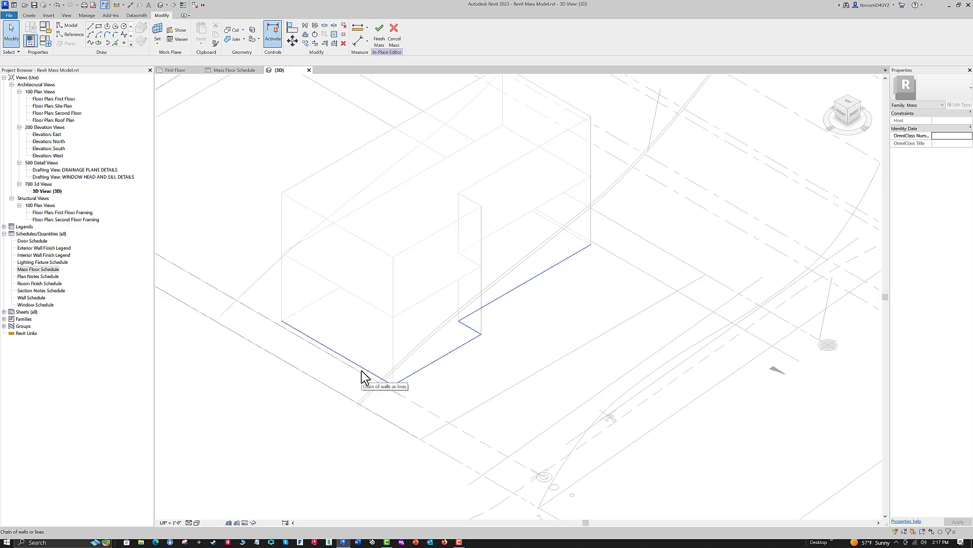
left_click(361, 371)
key("Escape")
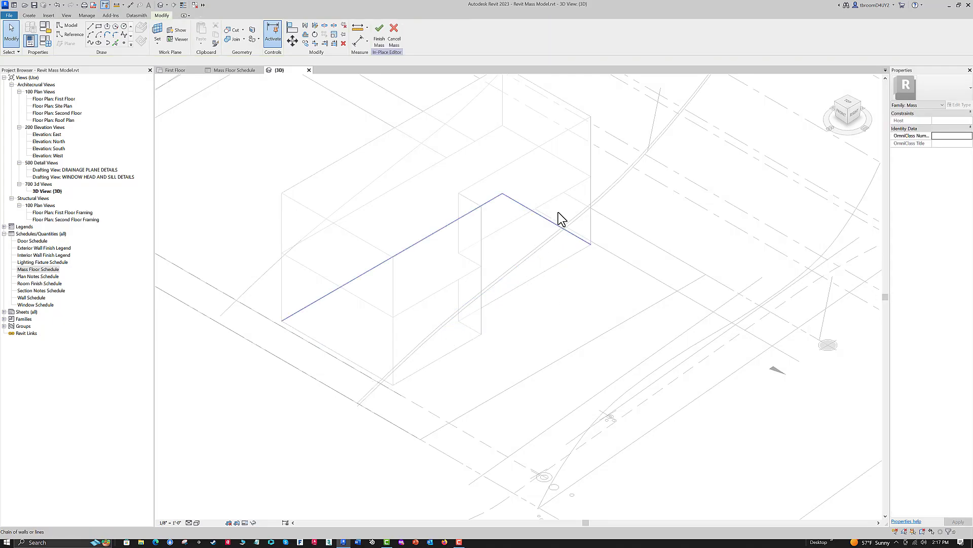
key("Tab")
left_click(564, 226)
key("Delete")
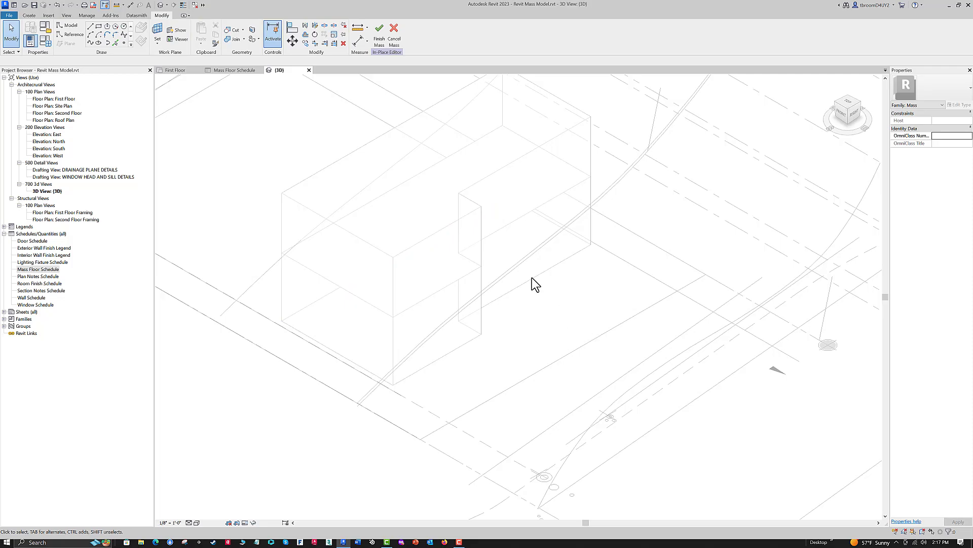
- In the First Floor plan, draw a closed chain of model lines through the six corners of the L-shaped house footprint
left_click(183, 71)
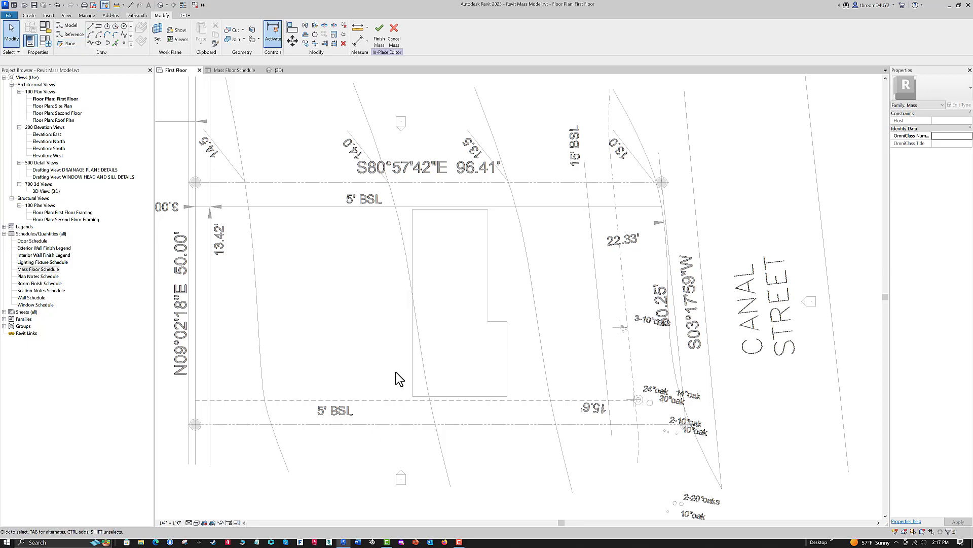
left_click(89, 27)
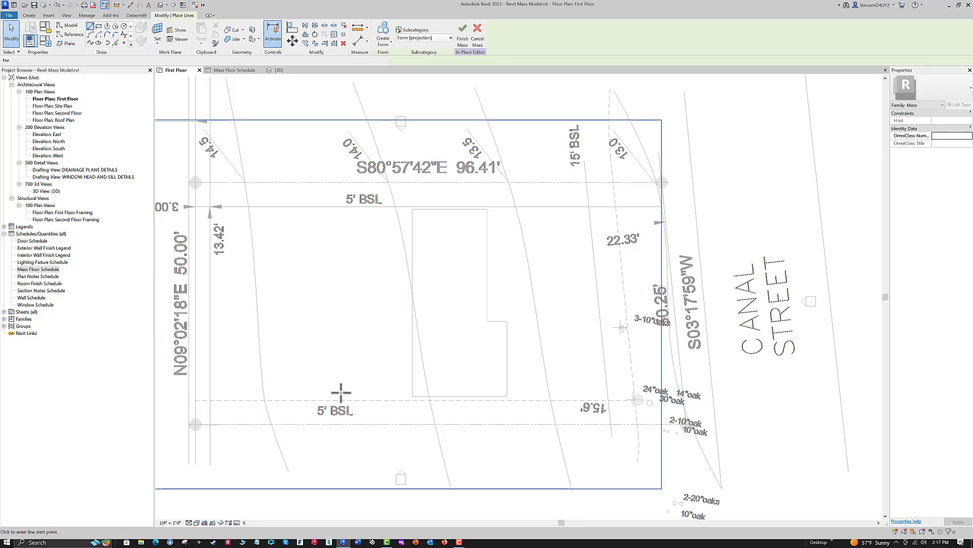
left_click(413, 395)
left_click(414, 209)
left_click(488, 209)
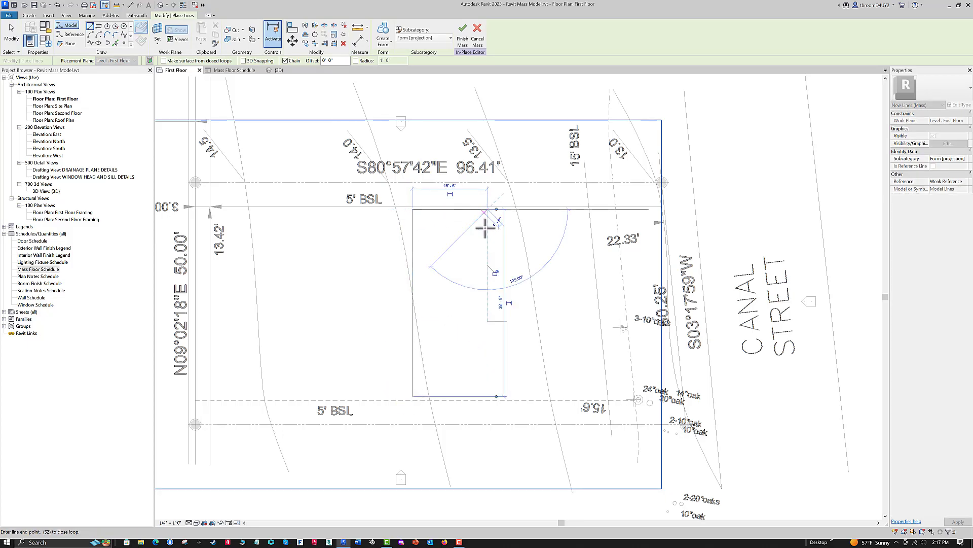
left_click(488, 321)
left_click(507, 321)
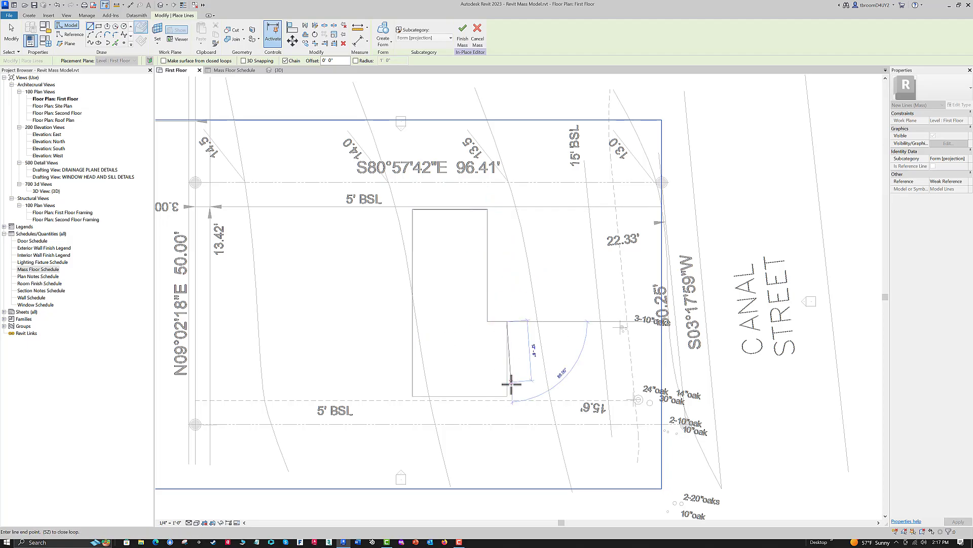
left_click(506, 396)
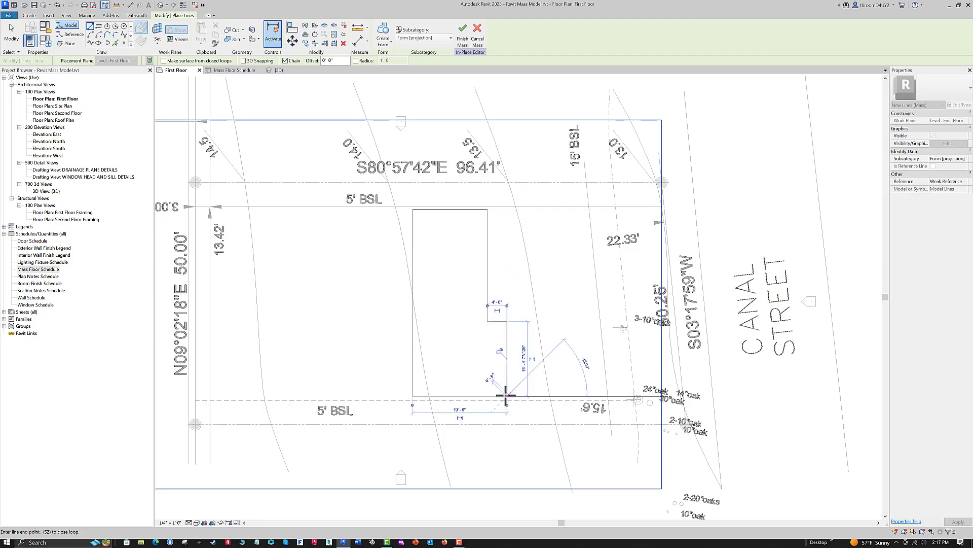
left_click(413, 396)
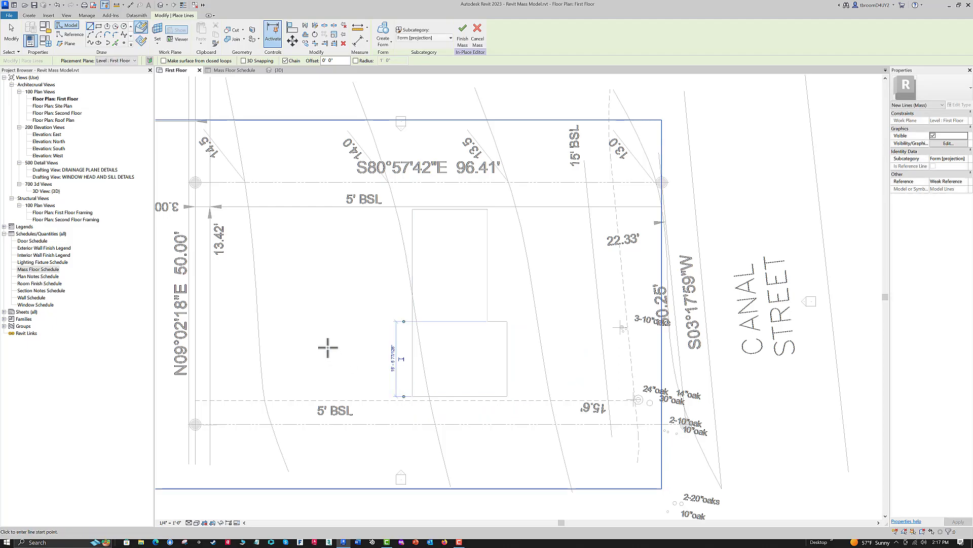
key("Escape")
key("Escape")
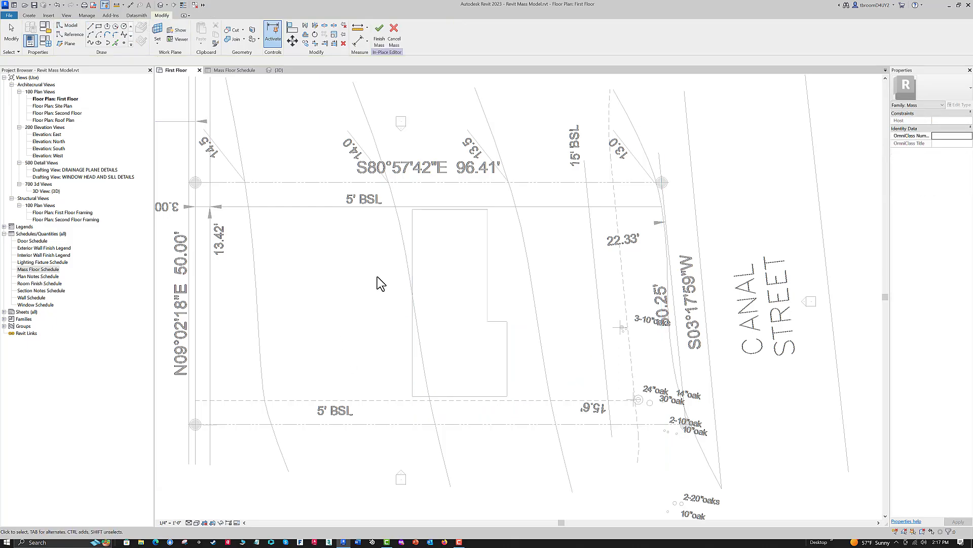
- Create a solid form from the closed chain of model lines around the L-shaped footprint
key("Tab")
left_click(413, 263)
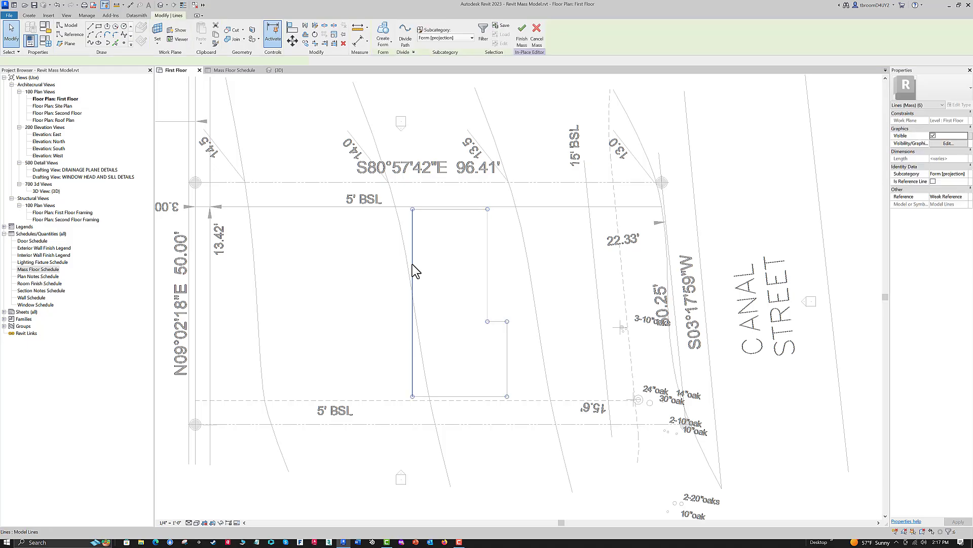
left_click(393, 45)
left_click(395, 58)
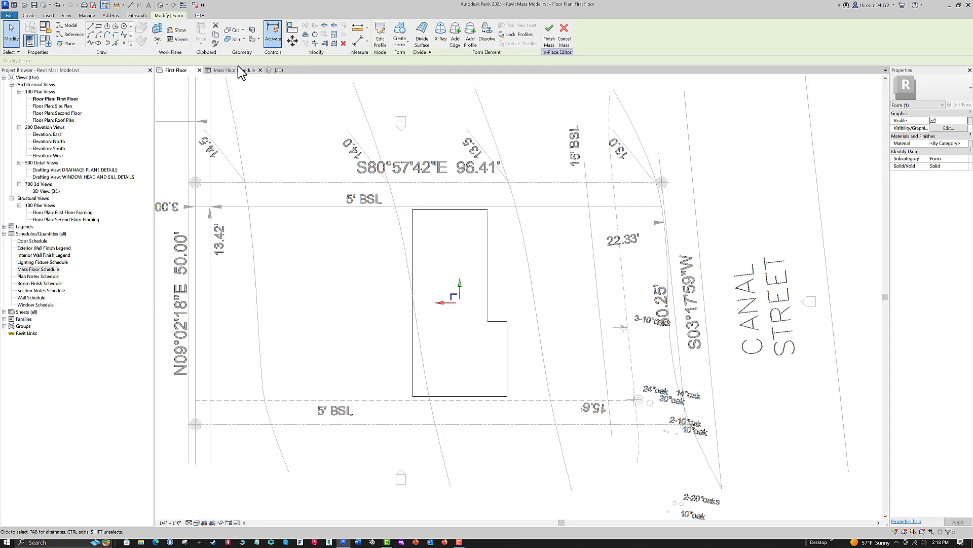
- In the 3D view, pull the new form's top face down until it extends about 16 feet below the house mass, and finish the mass
left_click(274, 70)
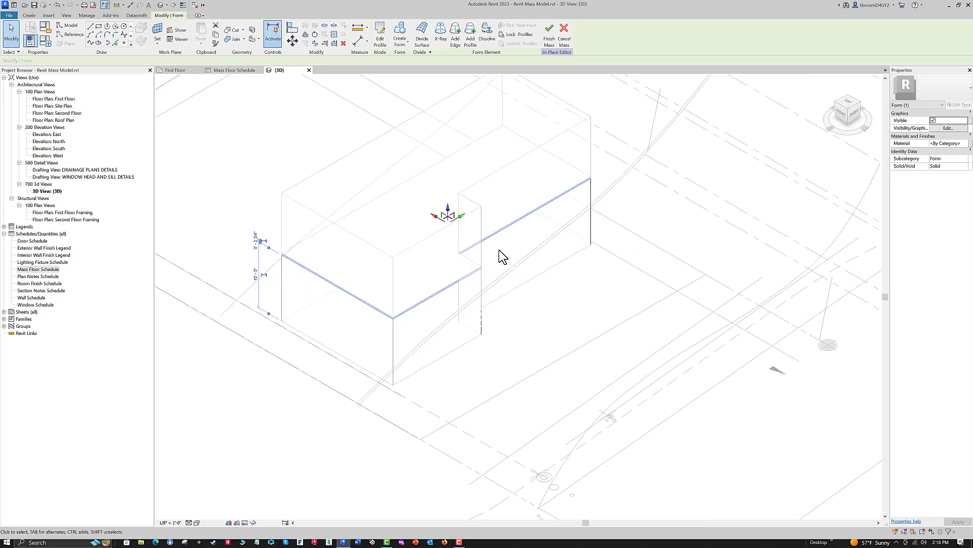
left_click_drag(449, 212, 413, 382)
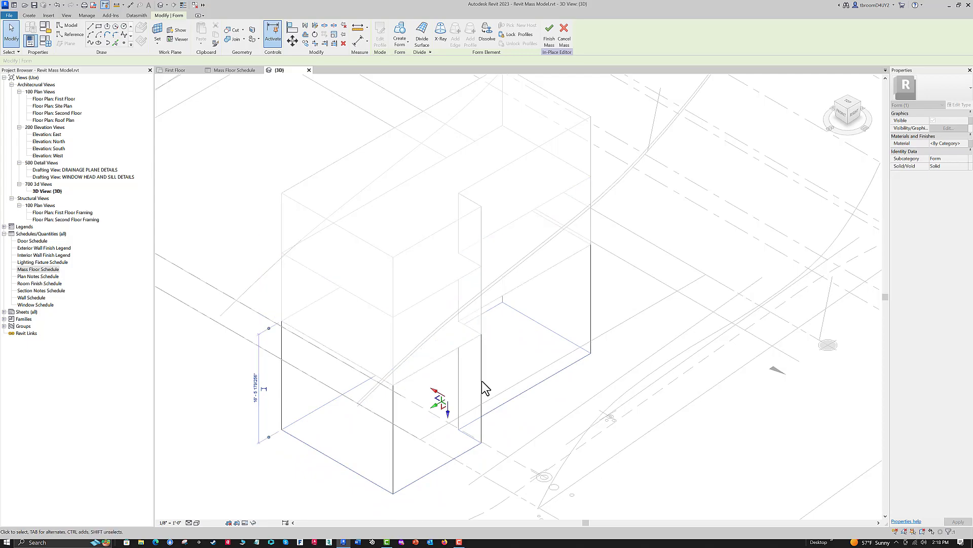
left_click(511, 431)
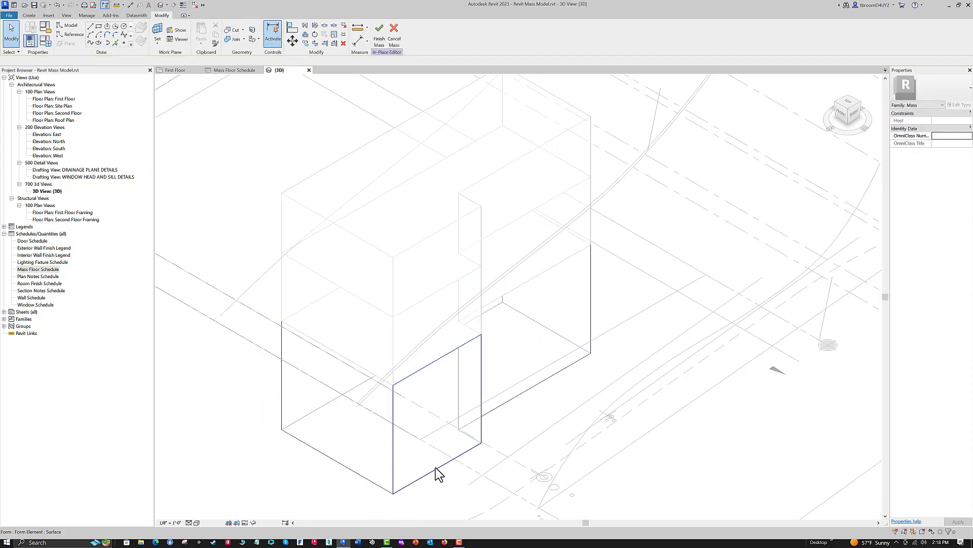
left_click(379, 41)
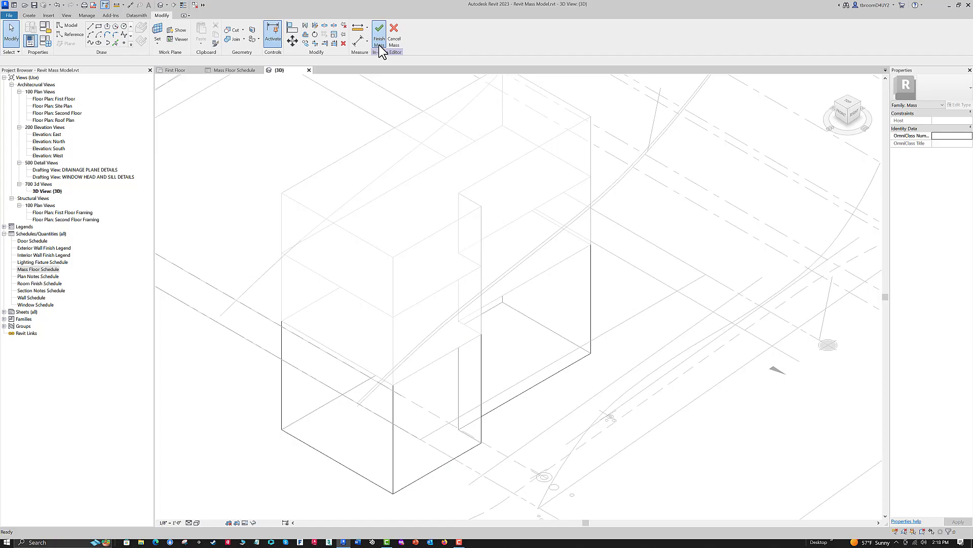
- Lower the foundation mass's top face to leave a thin slab, and open the East elevation
left_click(422, 484)
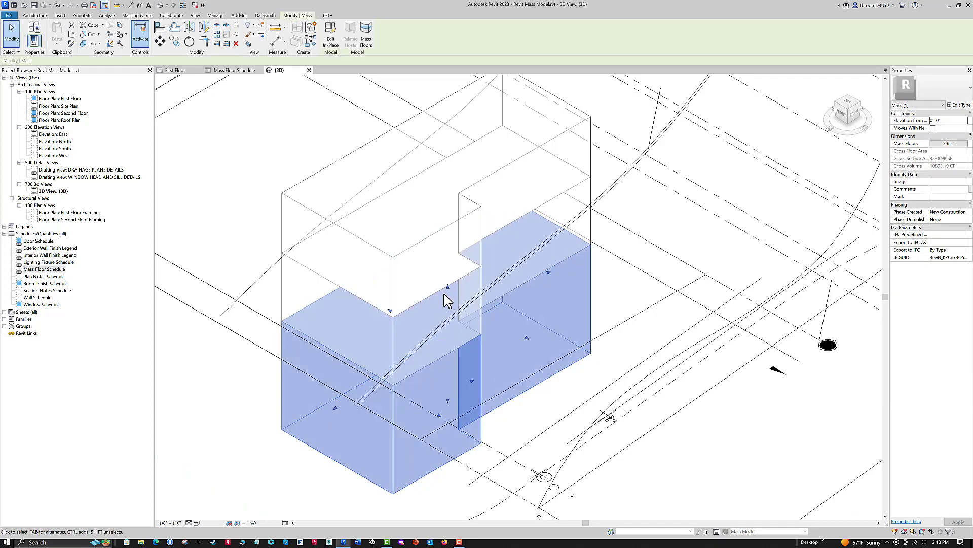
left_click_drag(448, 284, 444, 383)
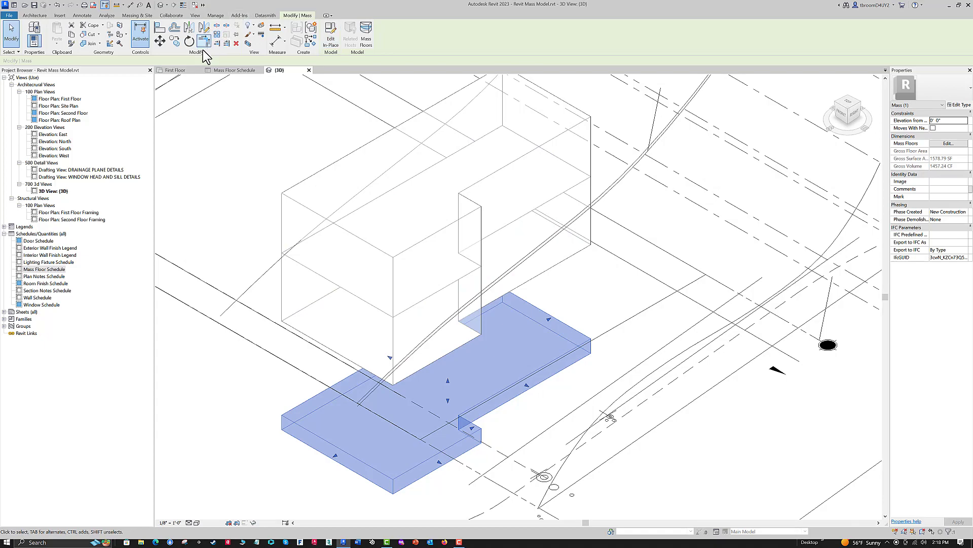
double_click(46, 134)
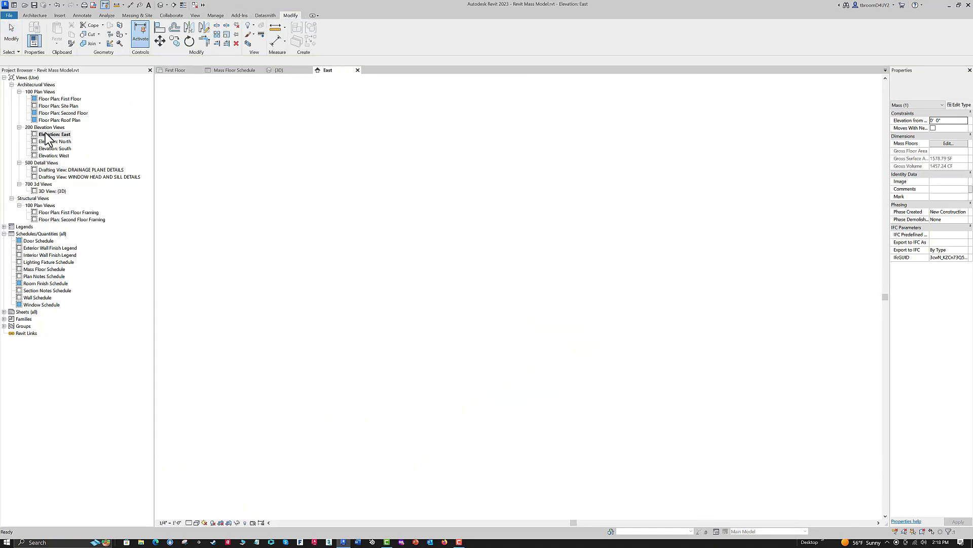
scroll(433, 341, "up", 3)
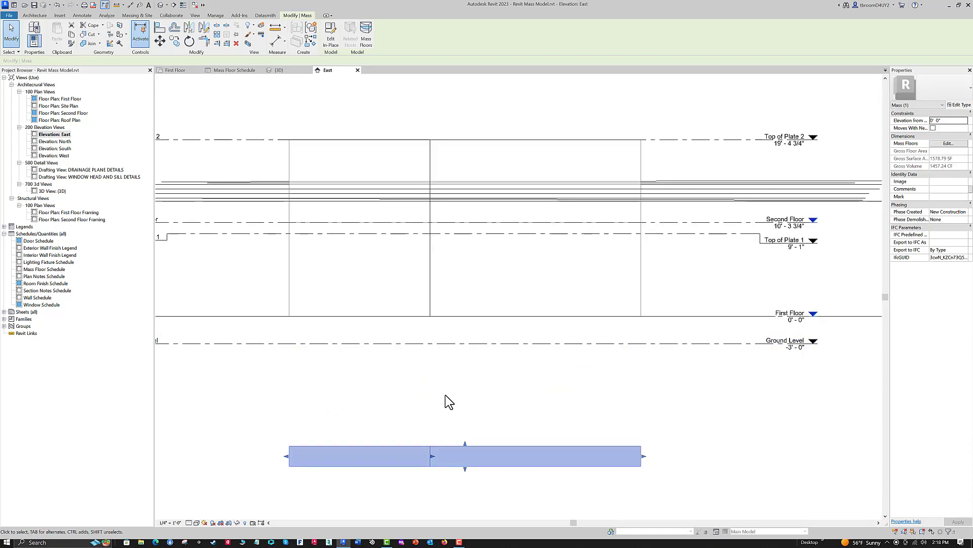
- Align the top of the foundation mass with the First Floor level and lock the alignment
key("Escape")
key("a")
key("l")
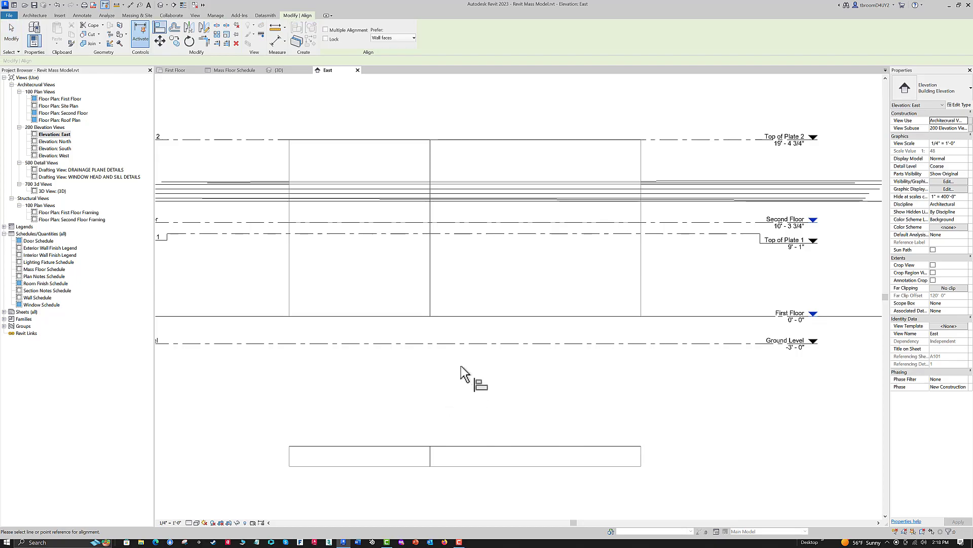
left_click(464, 317)
left_click(458, 446)
left_click(473, 309)
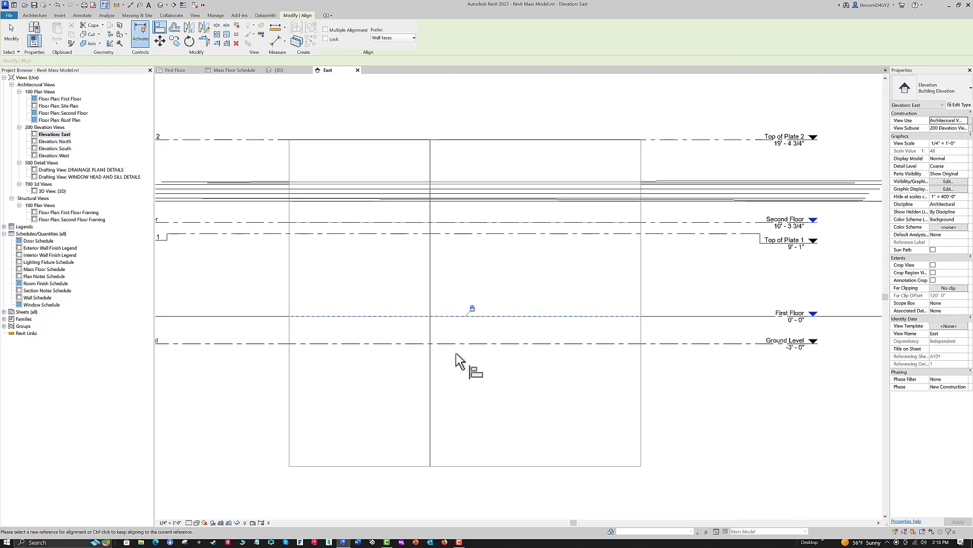
- Align the bottom of the foundation mass with the Ground Level line and lock the alignment
left_click(653, 343)
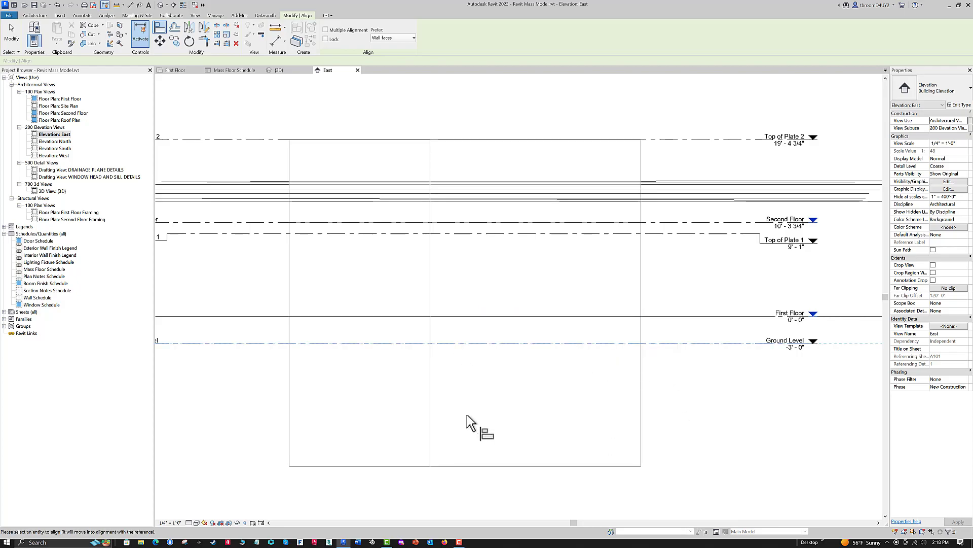
left_click(449, 466)
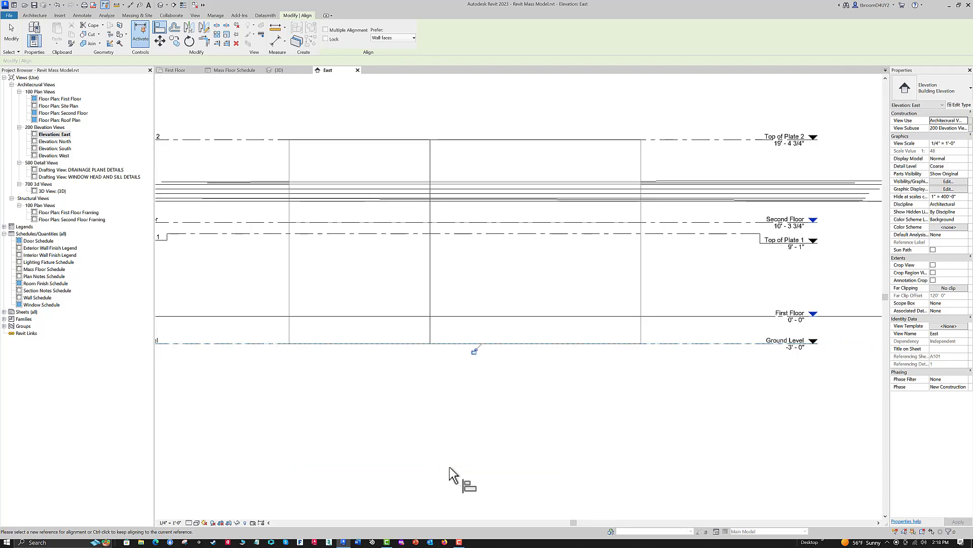
left_click(474, 350)
- Examine how the foundation mass sits beneath the house mass from several sides in the 3D view
left_click(277, 71)
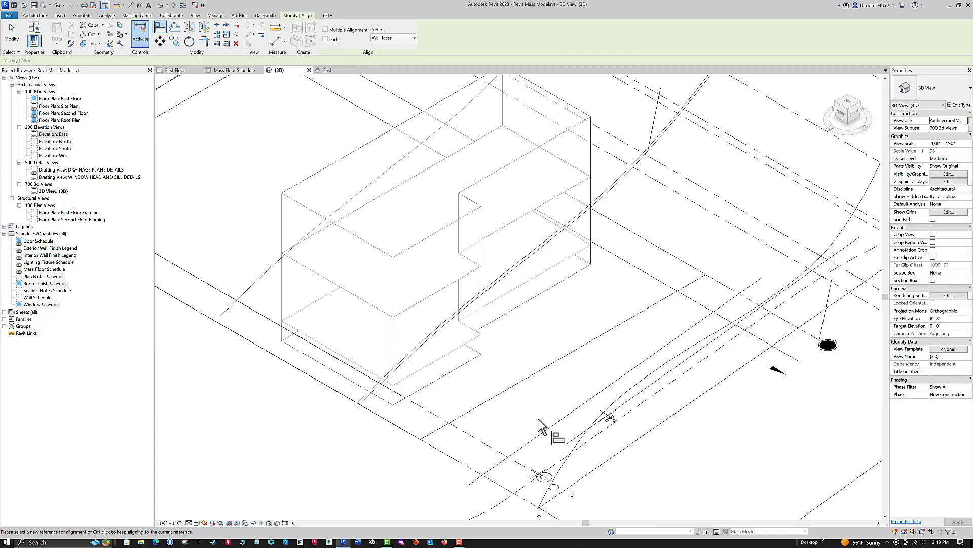
middle_click_drag(535, 412, 498, 404, "shift")
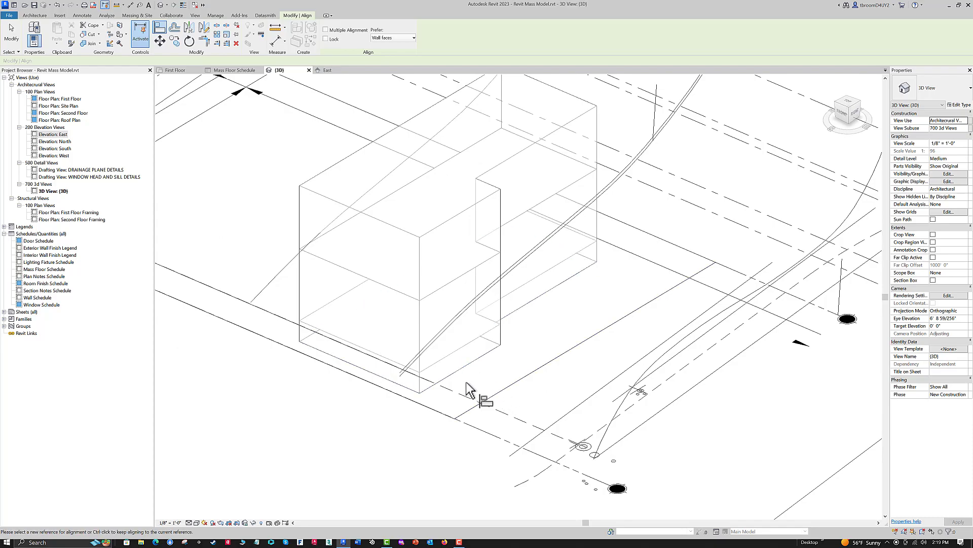
key("Escape")
key("Escape")
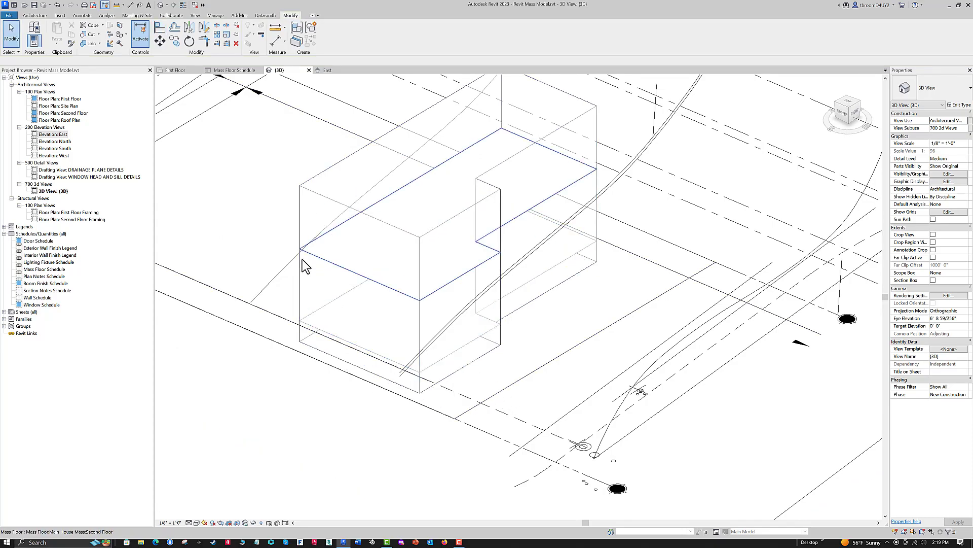
middle_click_drag(431, 398, 600, 412, "shift")
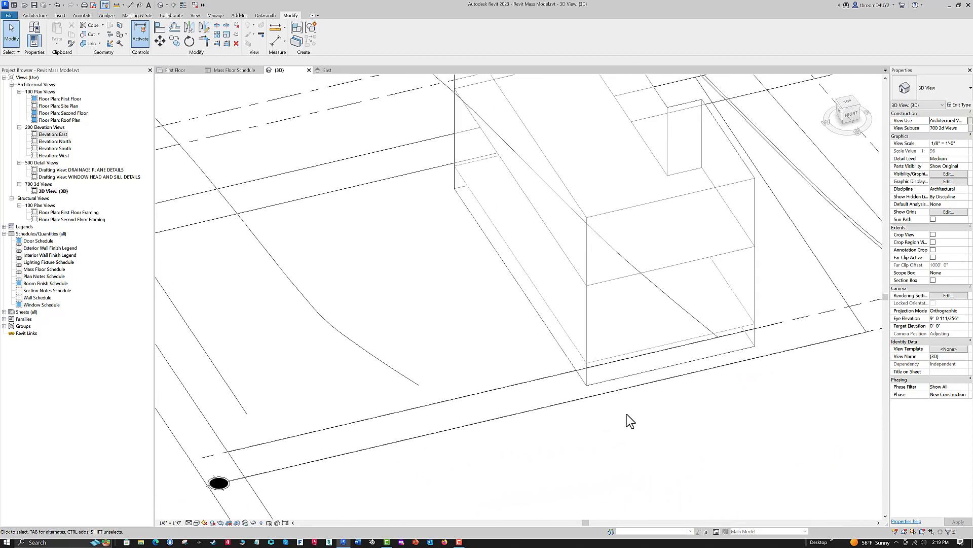
scroll(626, 415, "down", 2)
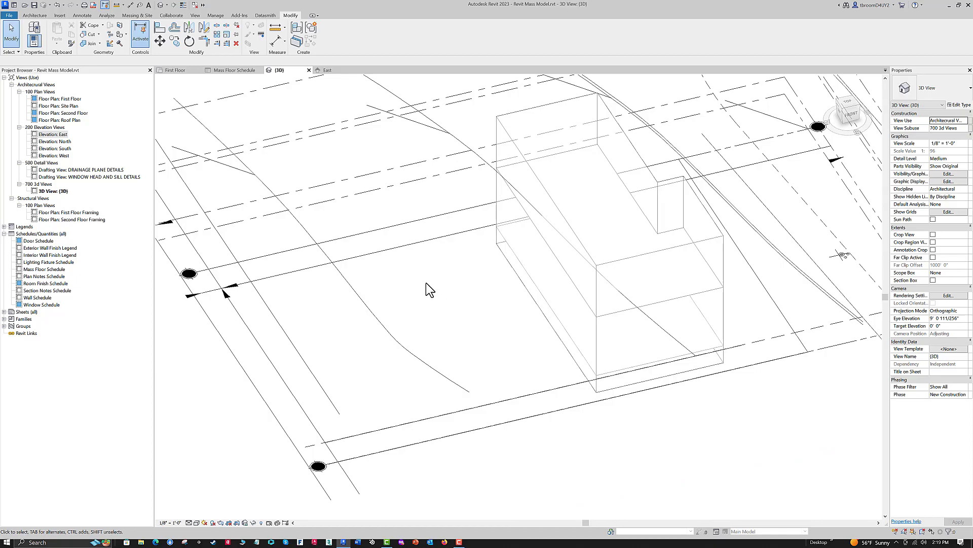
middle_click_drag(426, 282, 397, 314, "shift")
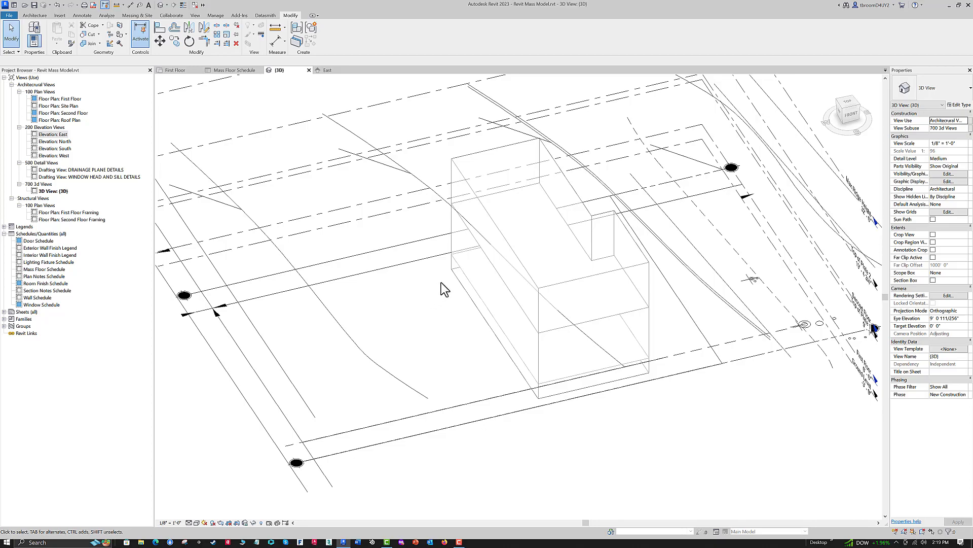
- Save the project
key("a")
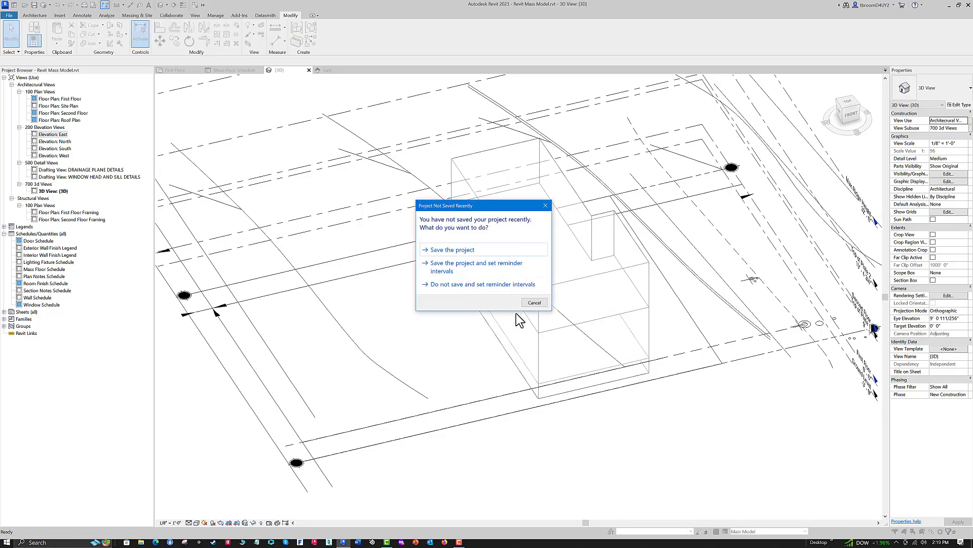
left_click(453, 249)
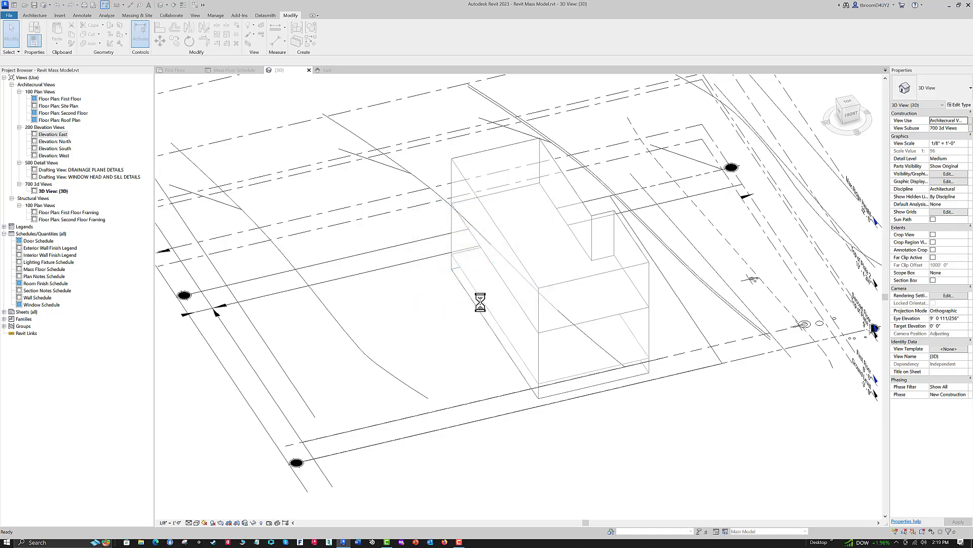
- Align and lock the foundation mass's long west face and its south face to the matching faces of the main house mass
key("a")
key("l")
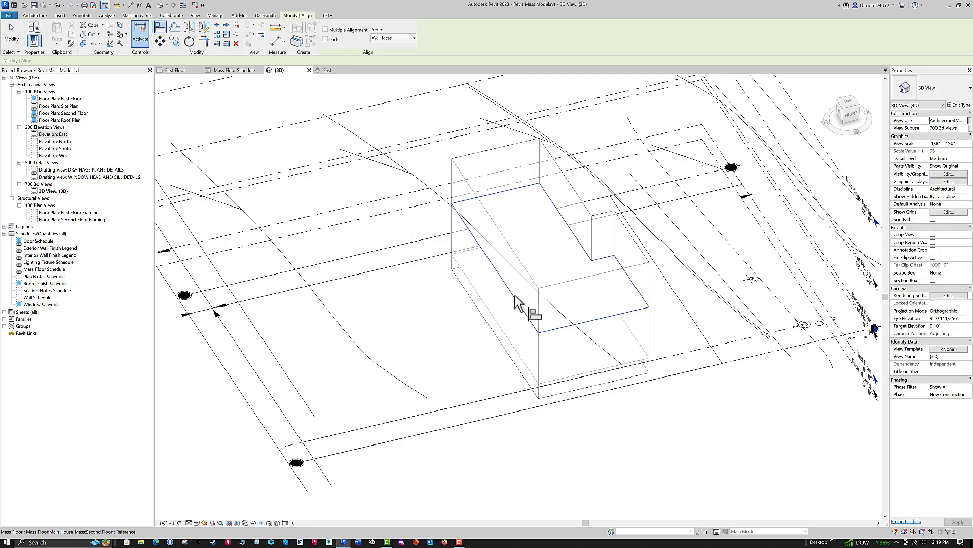
left_click(536, 303)
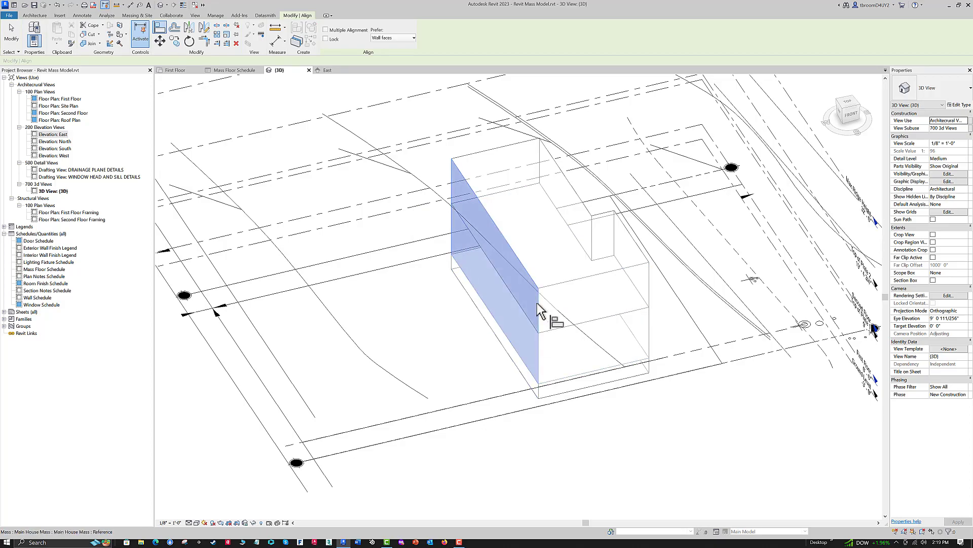
left_click(493, 328)
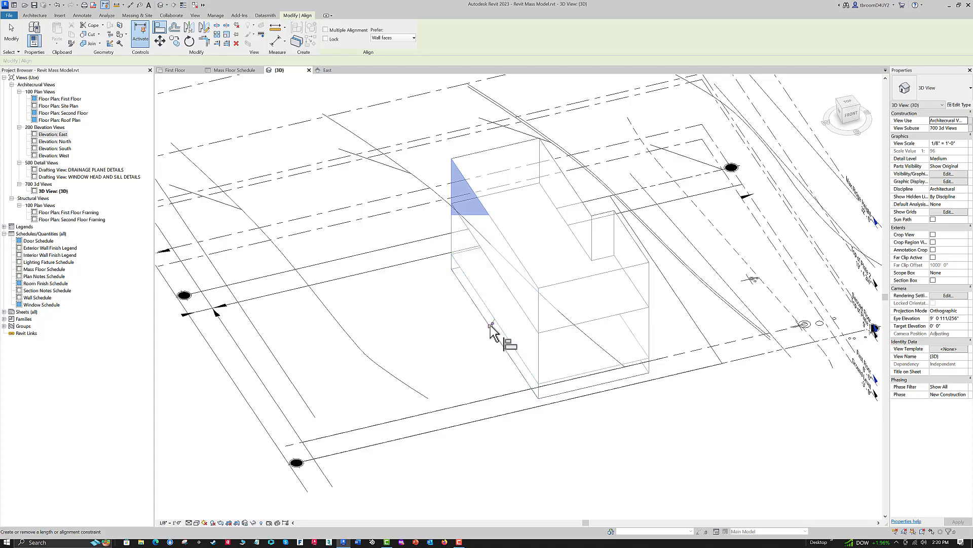
left_click(643, 349)
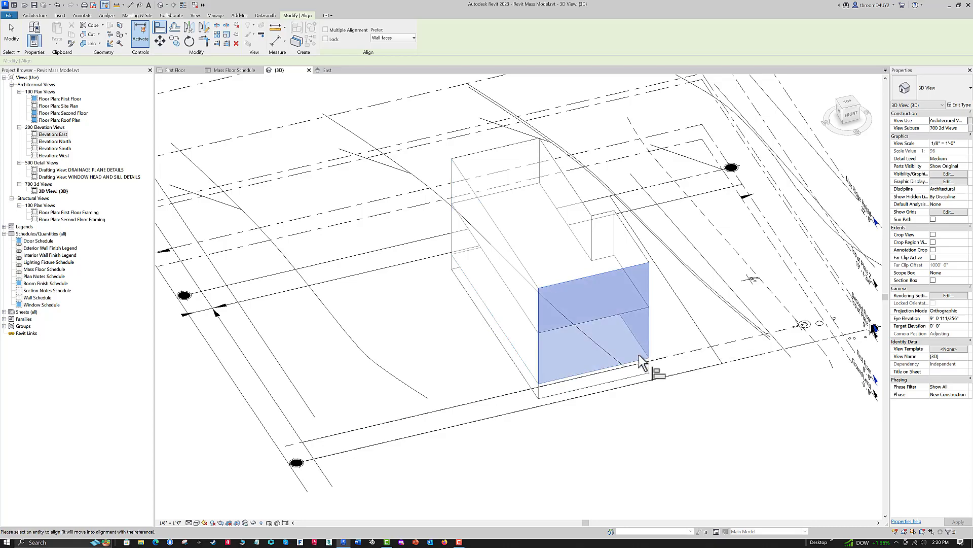
left_click(604, 382)
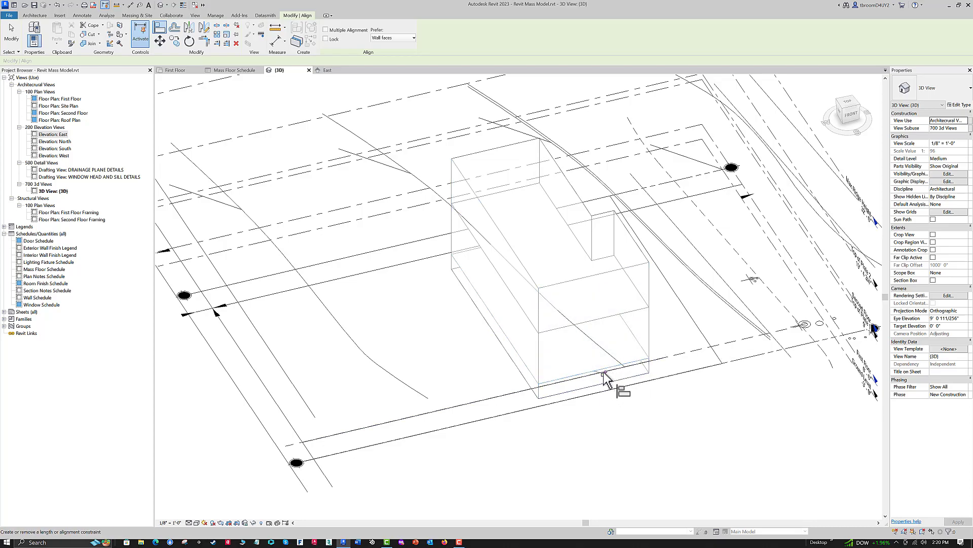
- Align the foundation mass's projecting and recessed east faces to the corresponding faces of the main house mass
middle_click_drag(669, 374, 547, 381, "shift")
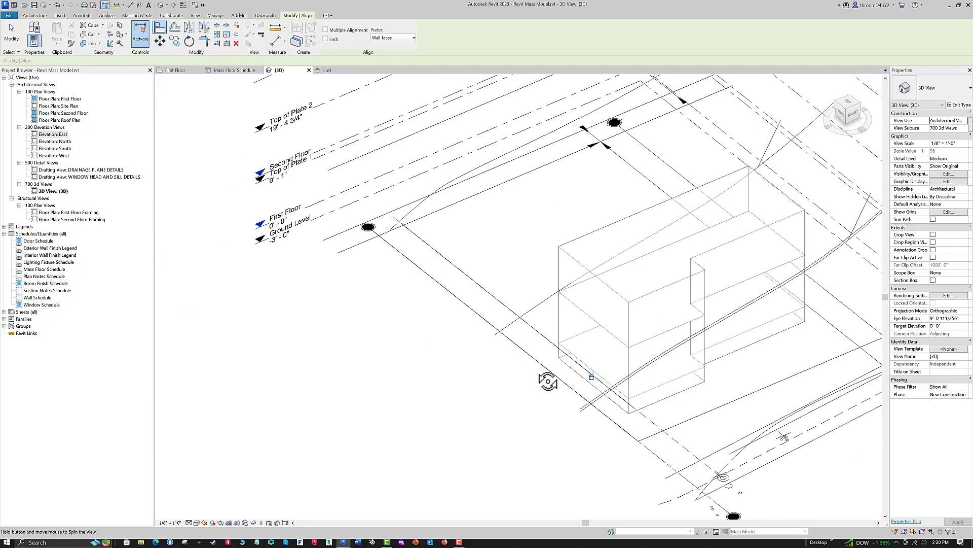
left_click(637, 303)
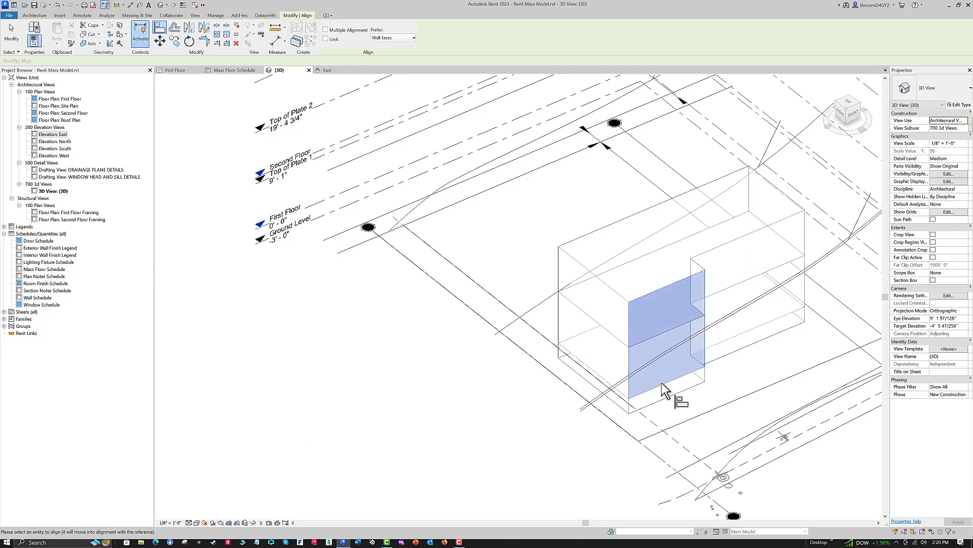
left_click(671, 397)
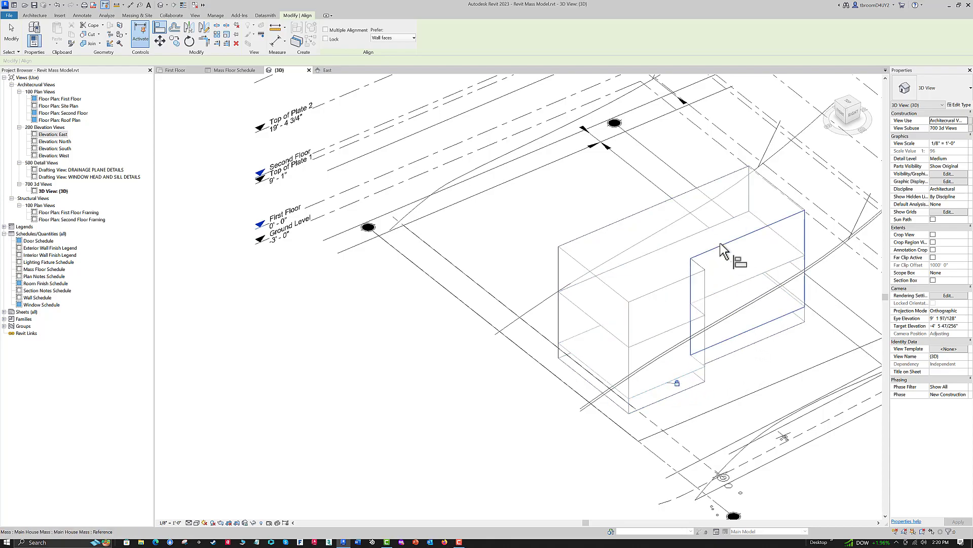
left_click(722, 263)
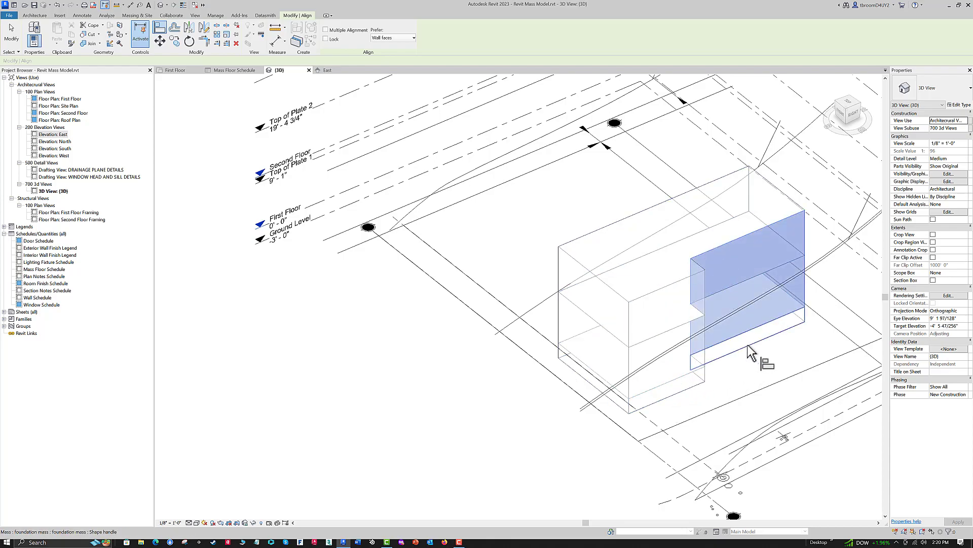
- Align the remaining side faces of the foundation mass with the matching main house mass faces and lock the alignments
left_click(748, 345)
middle_click_drag(830, 365, 755, 302)
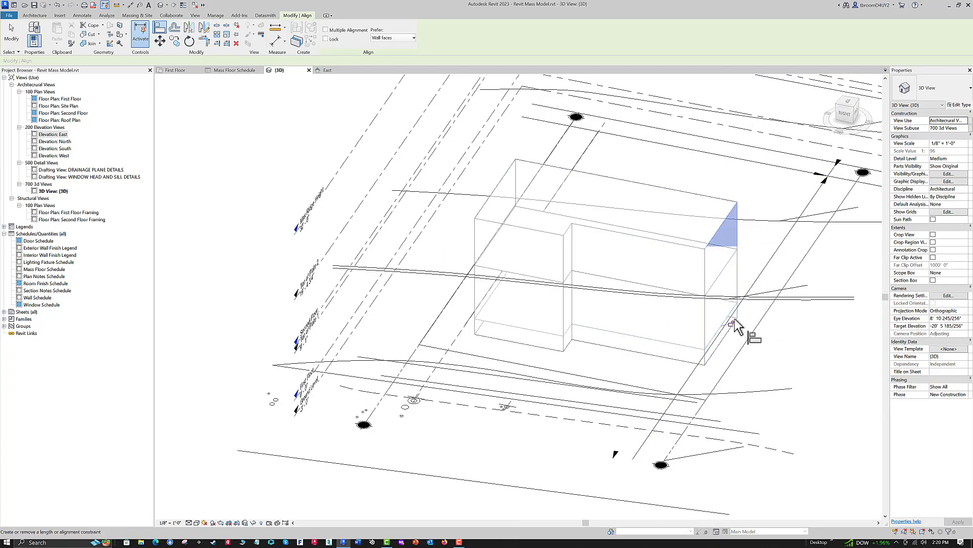
middle_click_drag(443, 300, 741, 239, "shift")
middle_click_drag(591, 336, 544, 350)
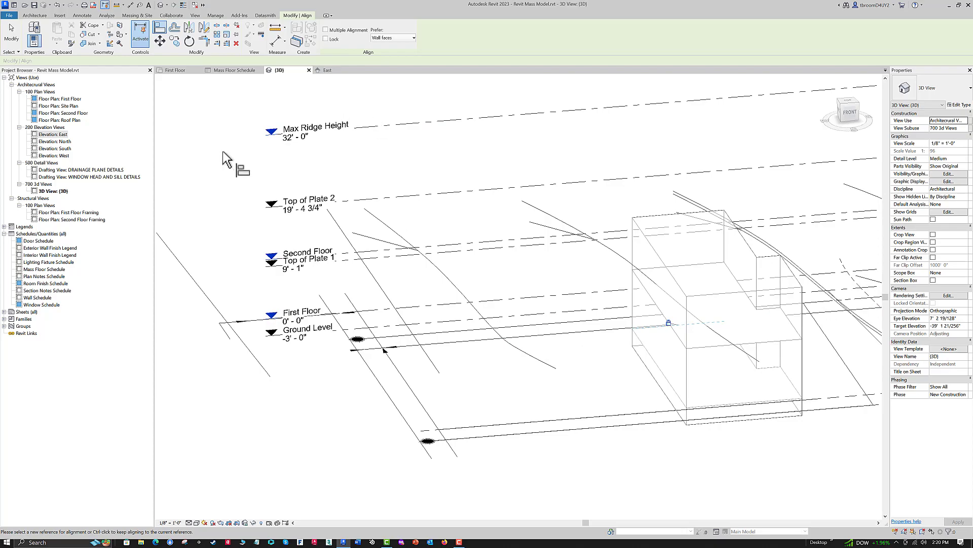
- Set the Mass Floor Schedule to sort by Level
left_click(233, 70)
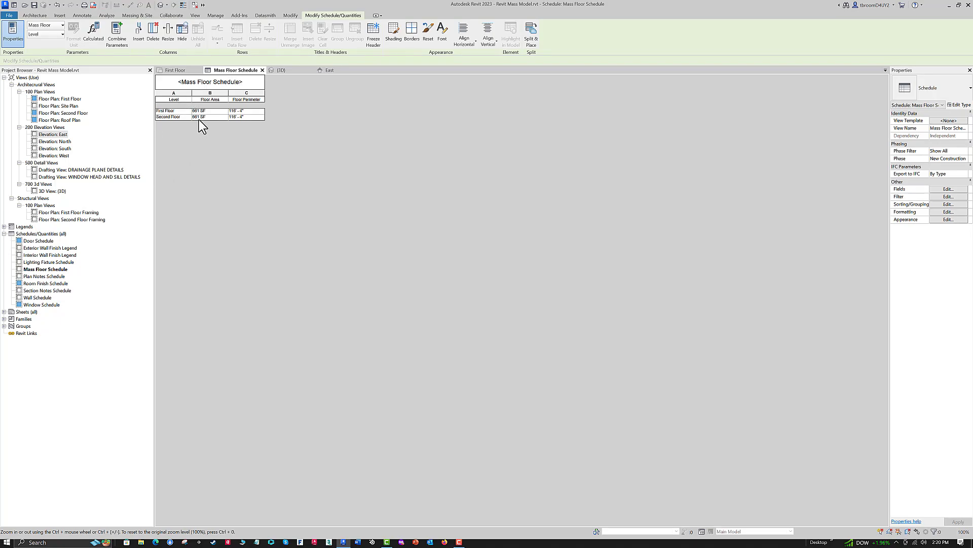
left_click(947, 189)
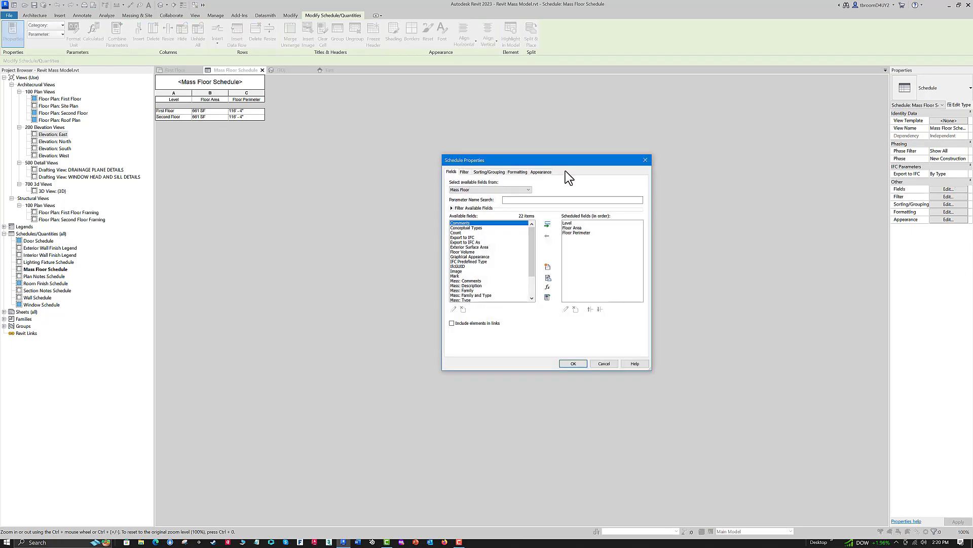
left_click(488, 173)
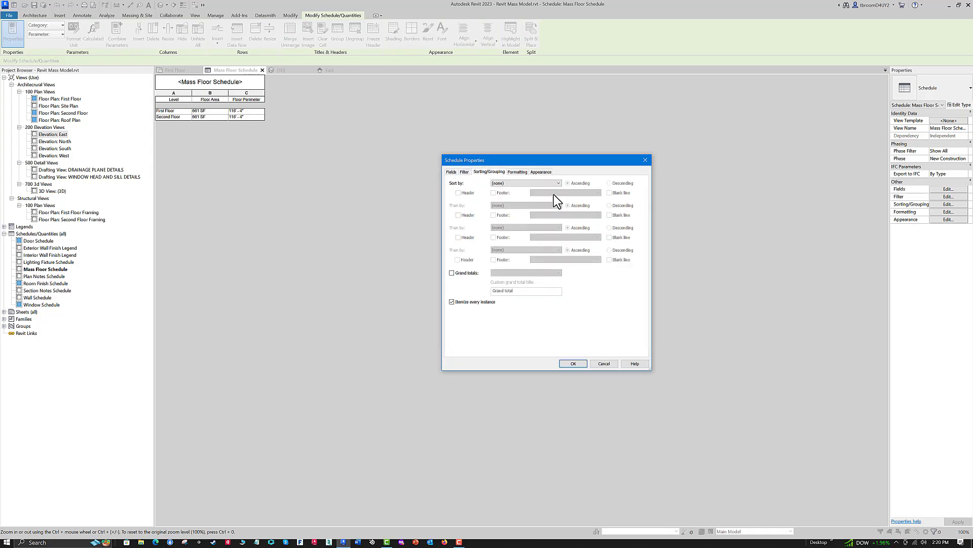
left_click(559, 184)
left_click(508, 194)
- Set the schedule's Floor Area and Floor Perimeter fields to calculate totals
left_click(523, 174)
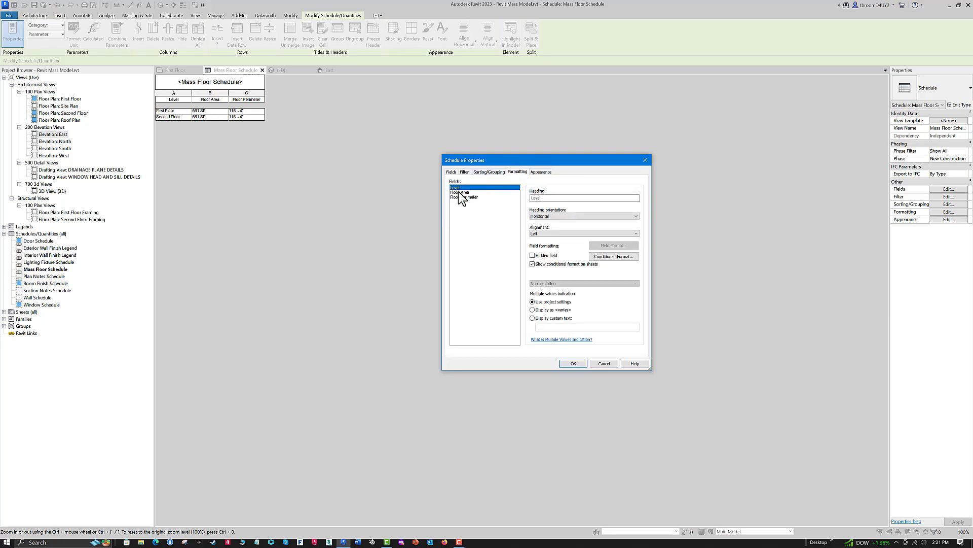
left_click(459, 192)
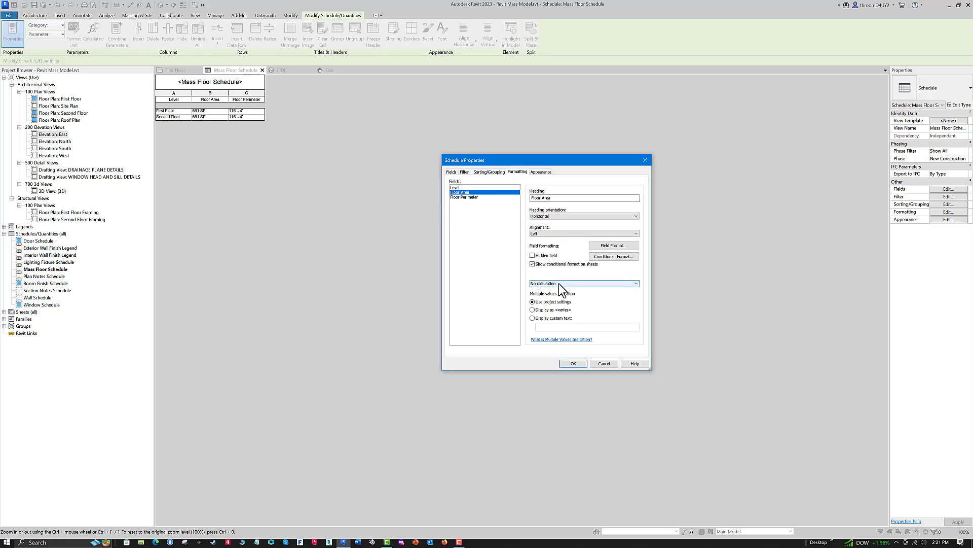
left_click(637, 284)
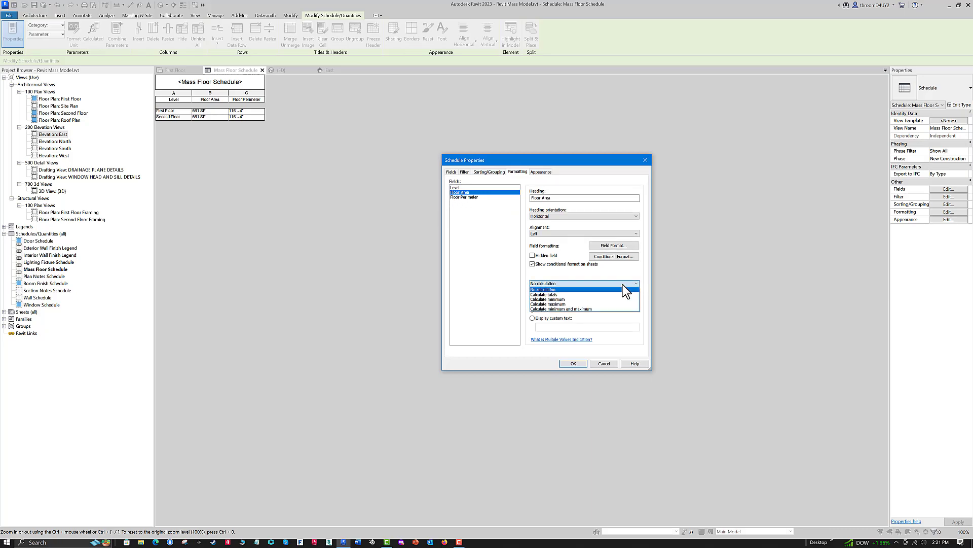
left_click(545, 295)
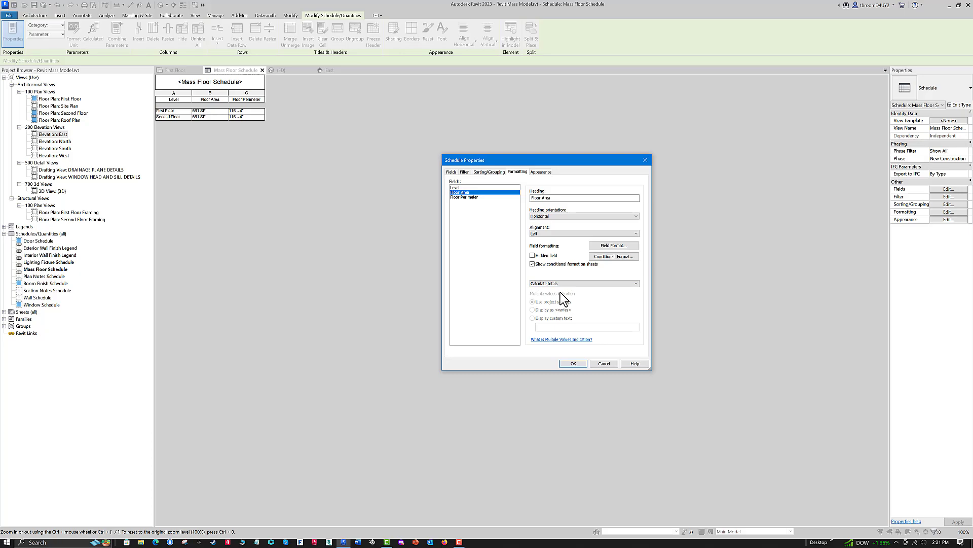
left_click(460, 197)
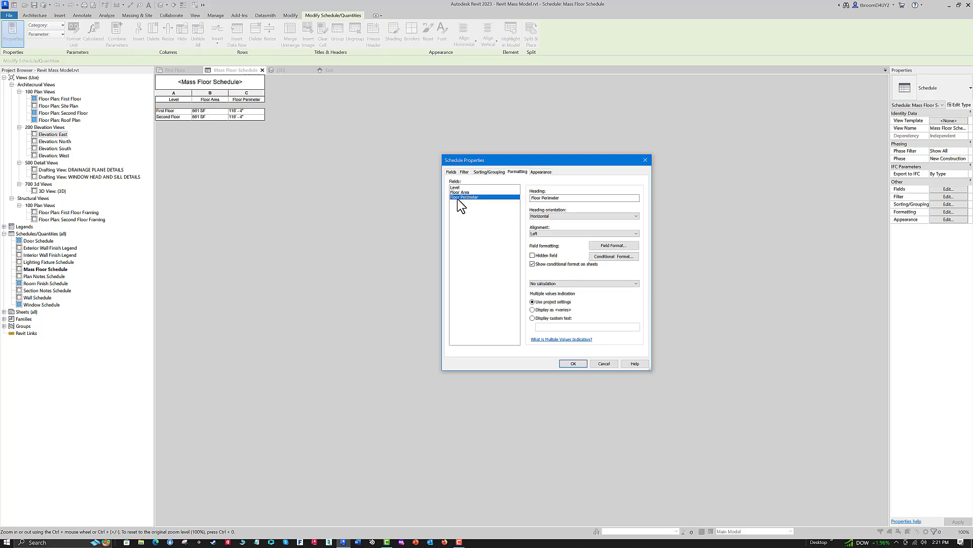
left_click(634, 284)
left_click(558, 293)
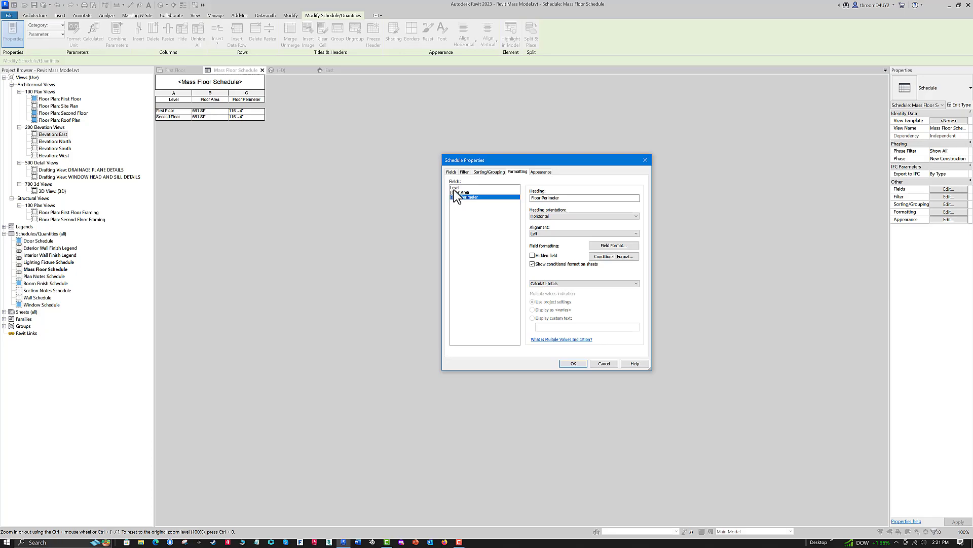
- Add grand totals with title, count, and totals to the Mass Floor Schedule, and return to the 3D view
left_click(464, 172)
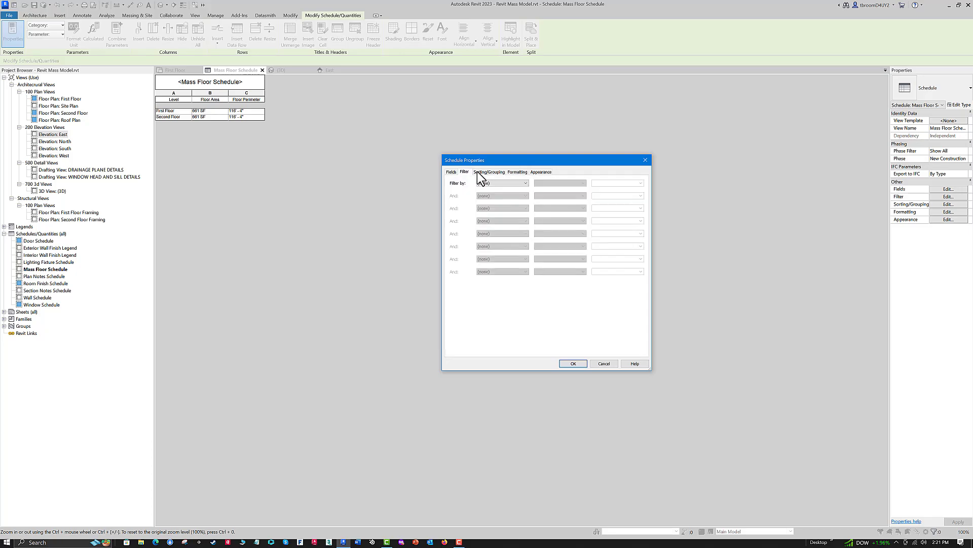
left_click(451, 172)
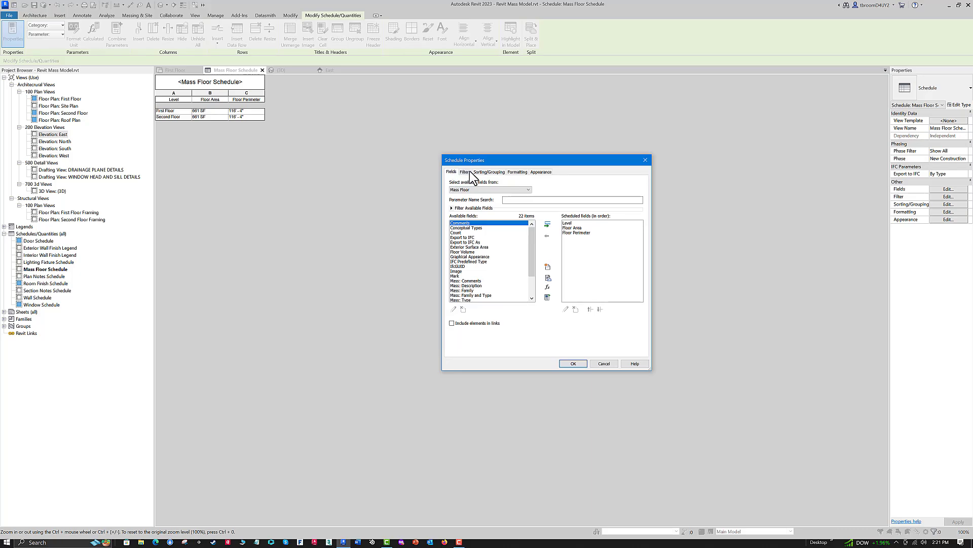
left_click(467, 172)
left_click(485, 172)
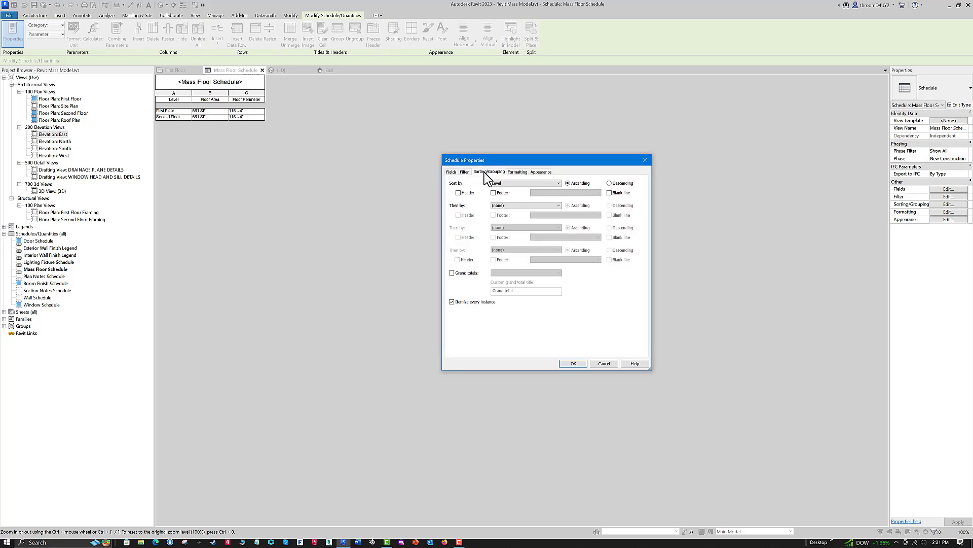
left_click(451, 273)
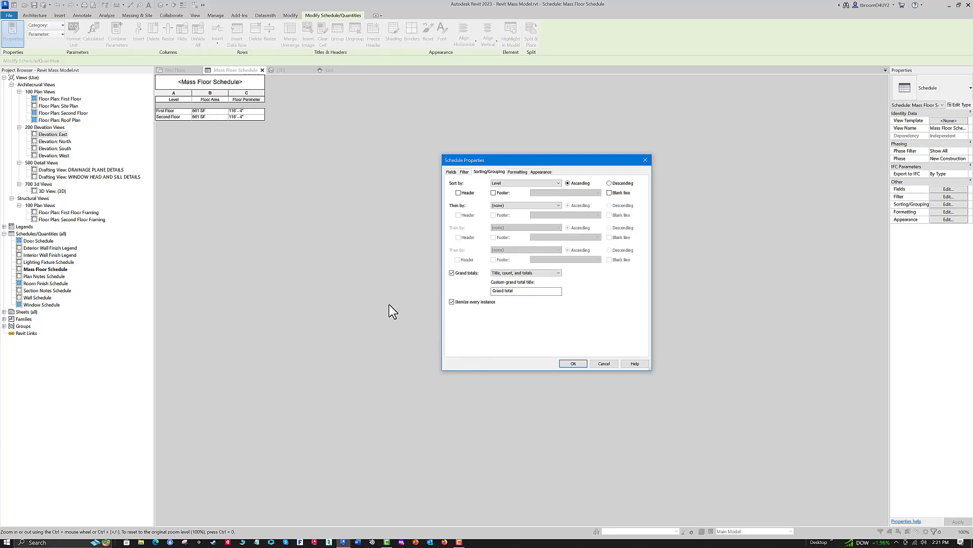
left_click(572, 363)
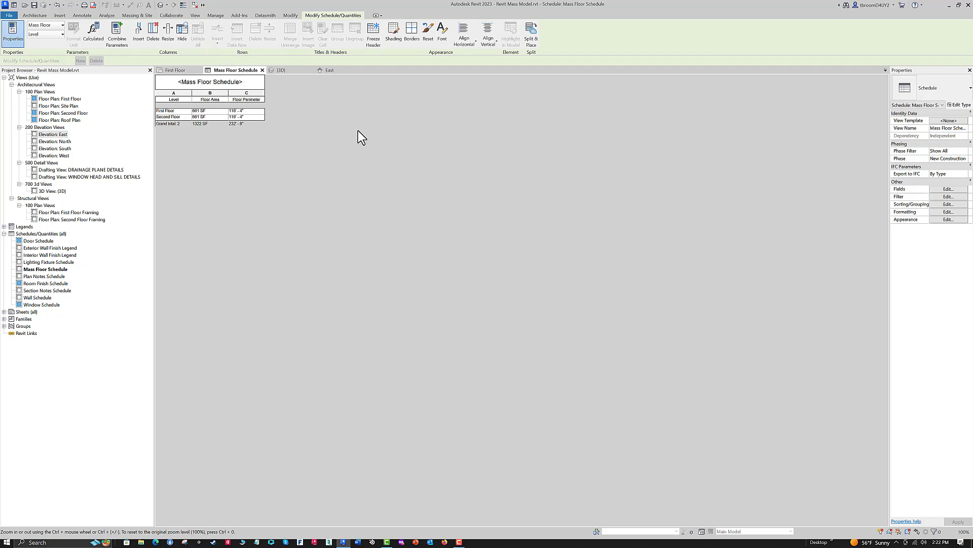
left_click(291, 69)
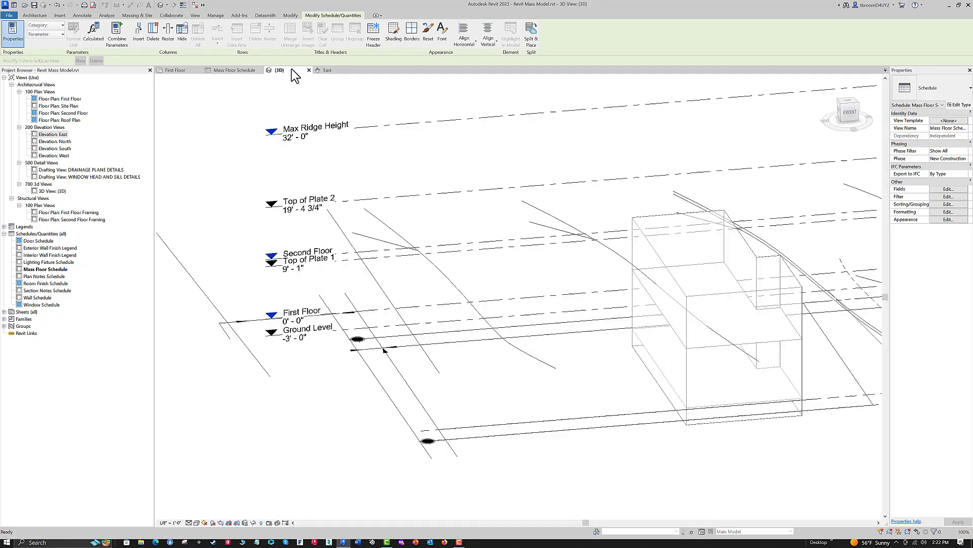
key("a")
key("l")
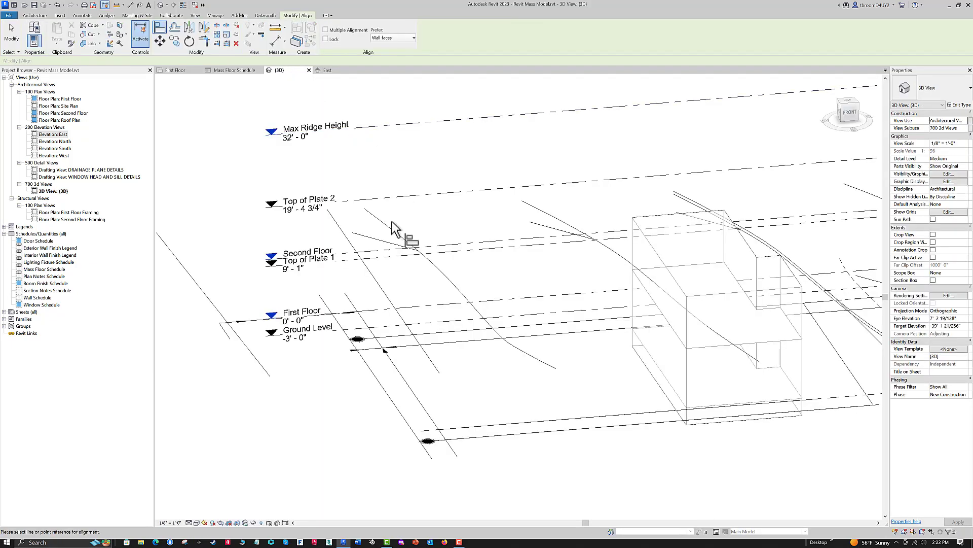
left_click(658, 256)
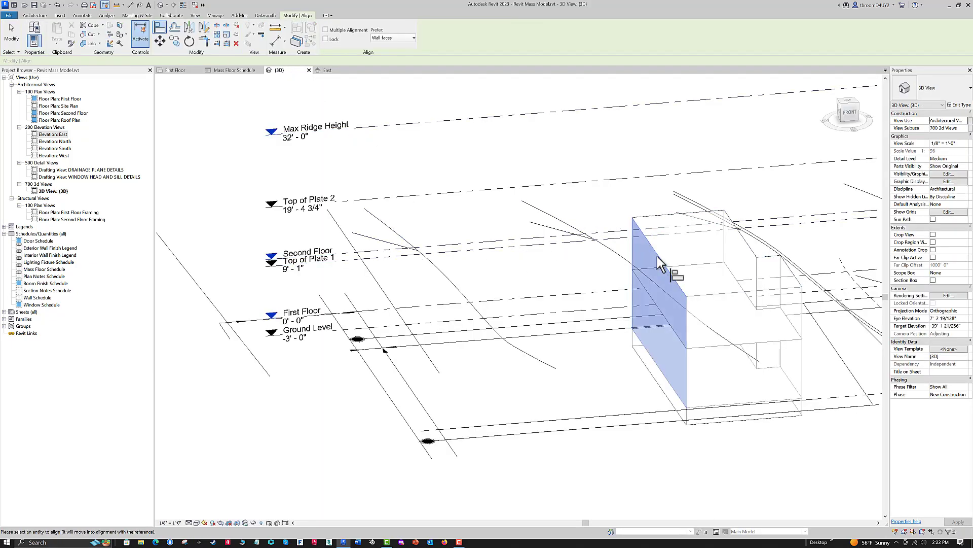
key("Escape")
key("Escape")
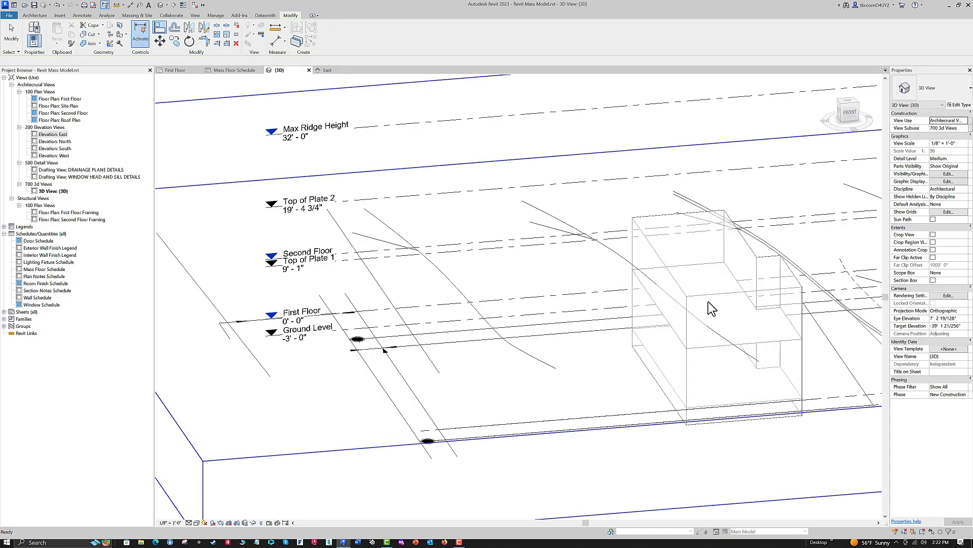
- Try to set the main mass depth type parameter of the main house mass to 25'
left_click(704, 298)
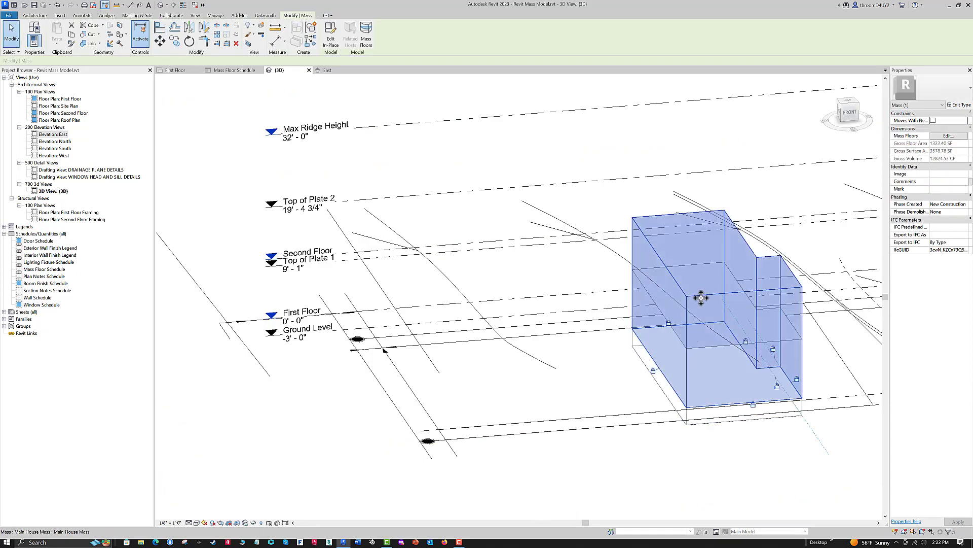
left_click(962, 105)
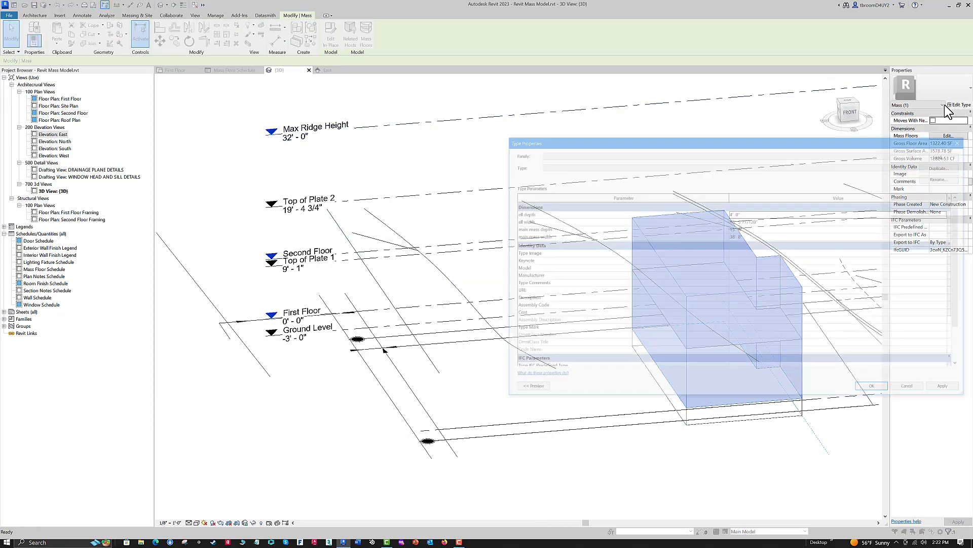
left_click_drag(758, 136, 393, 141)
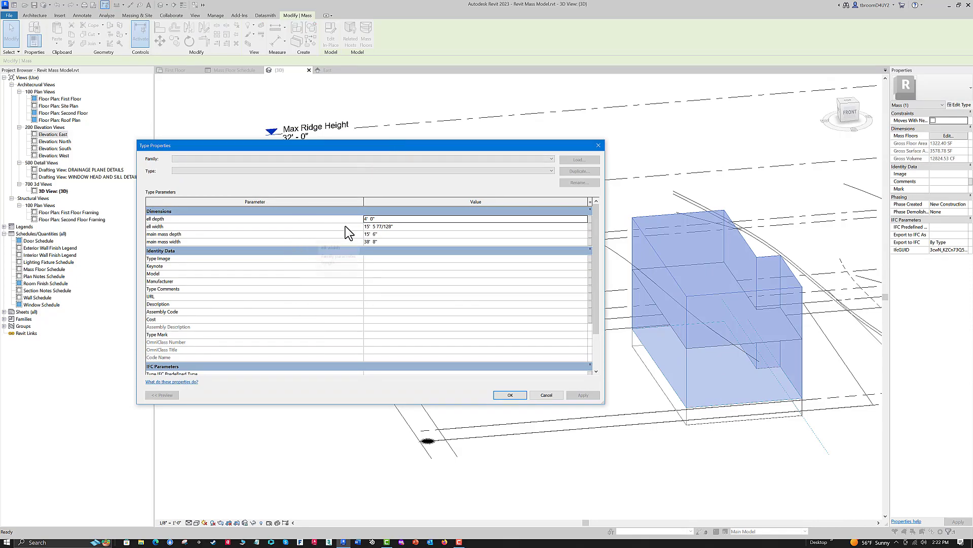
left_click(384, 233)
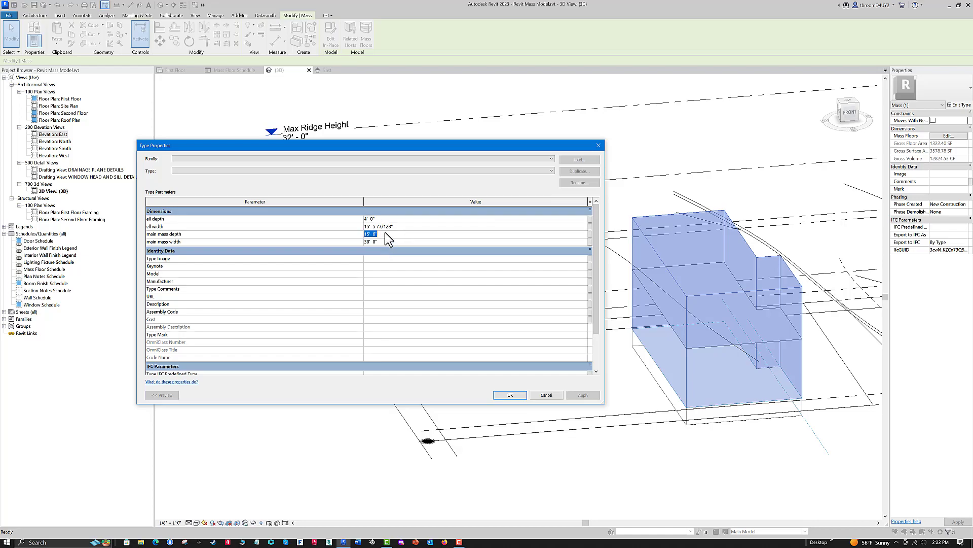
type("25")
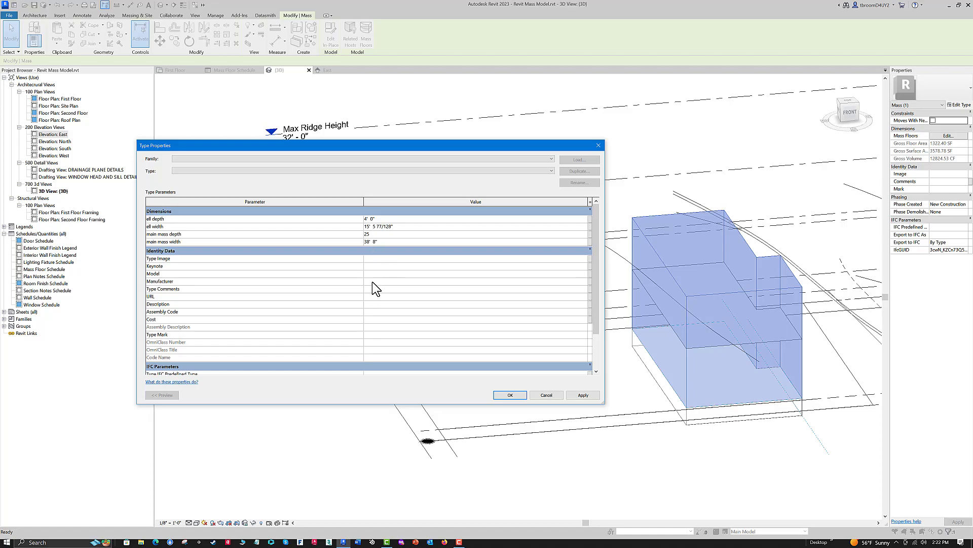
left_click(511, 395)
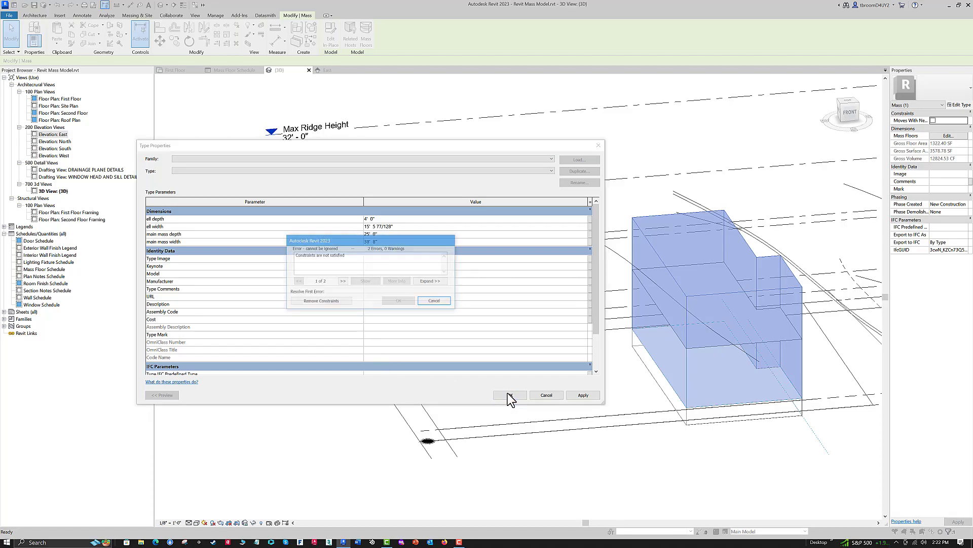
left_click(432, 302)
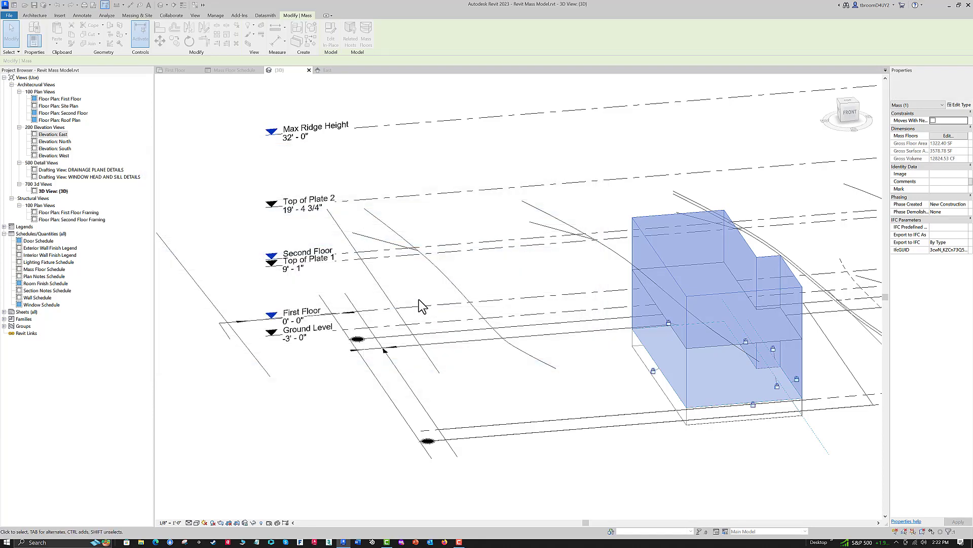
left_click(660, 474)
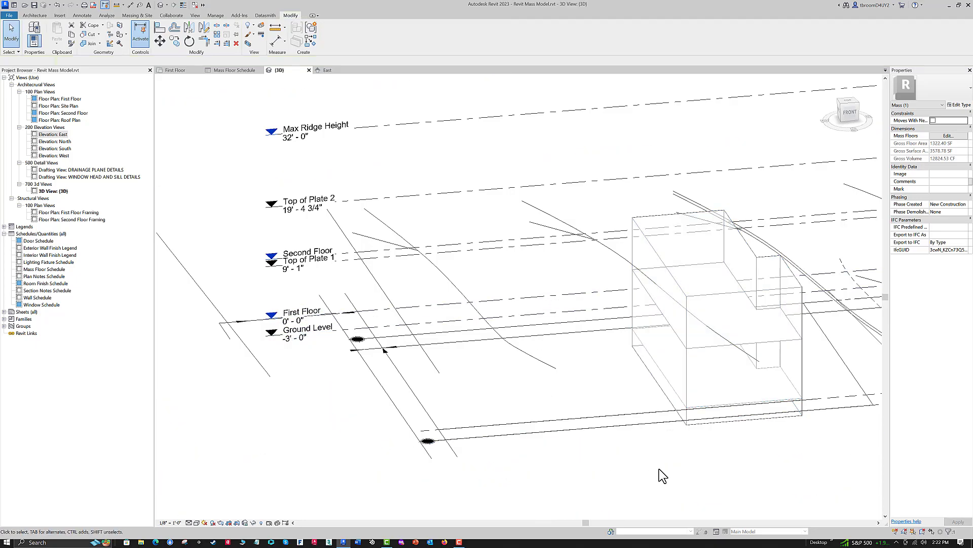
- Retry changing the main house mass's main mass depth to 25' in its type properties
left_click(662, 261)
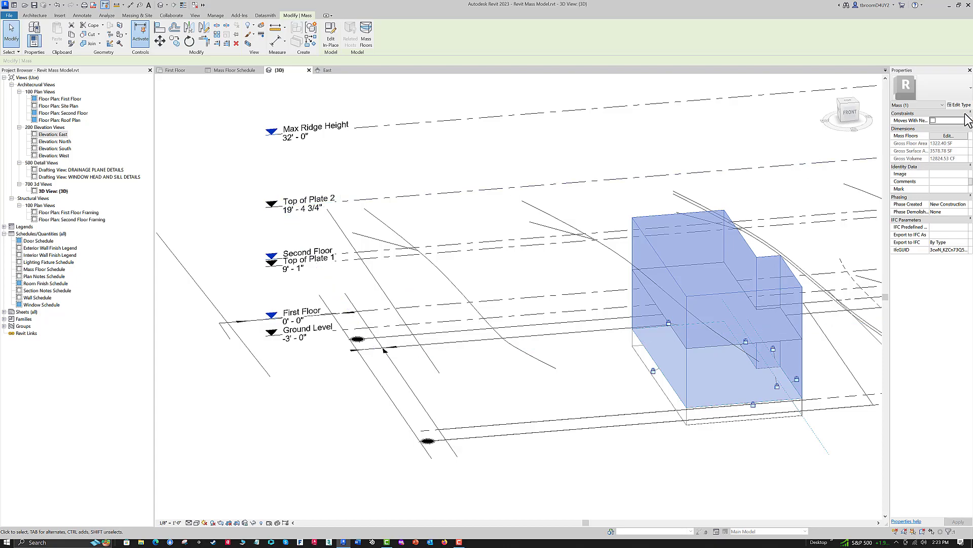
left_click(962, 106)
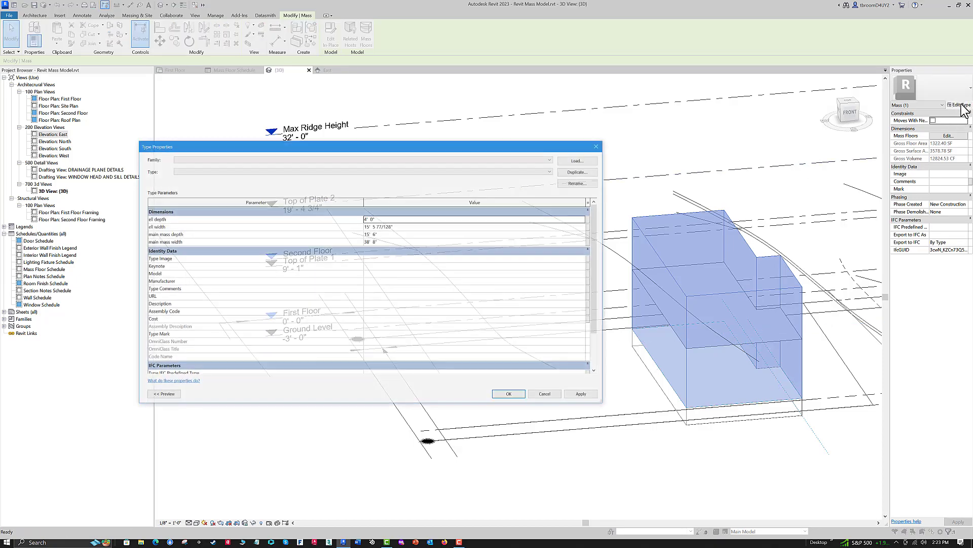
left_click(381, 234)
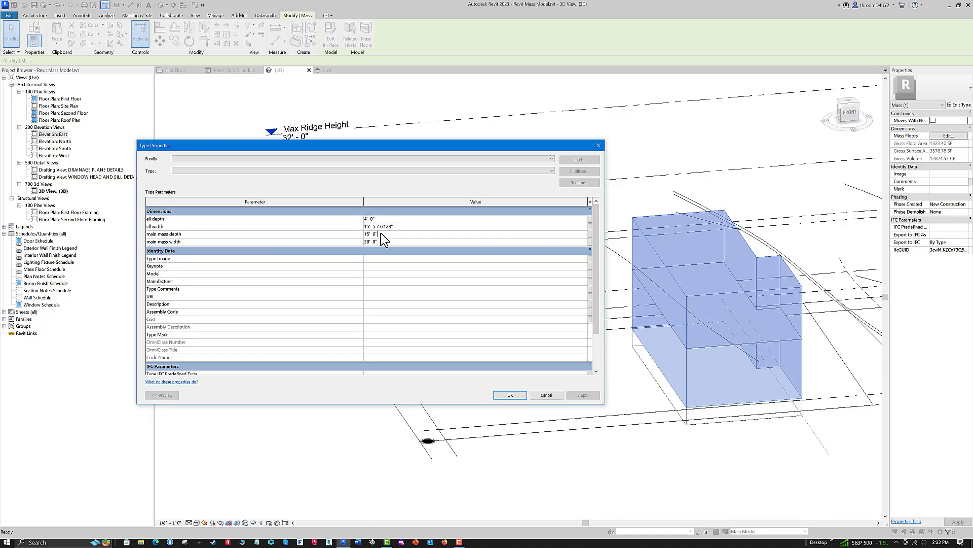
left_click_drag(381, 233, 346, 229)
type("25")
left_click(402, 281)
left_click(511, 395)
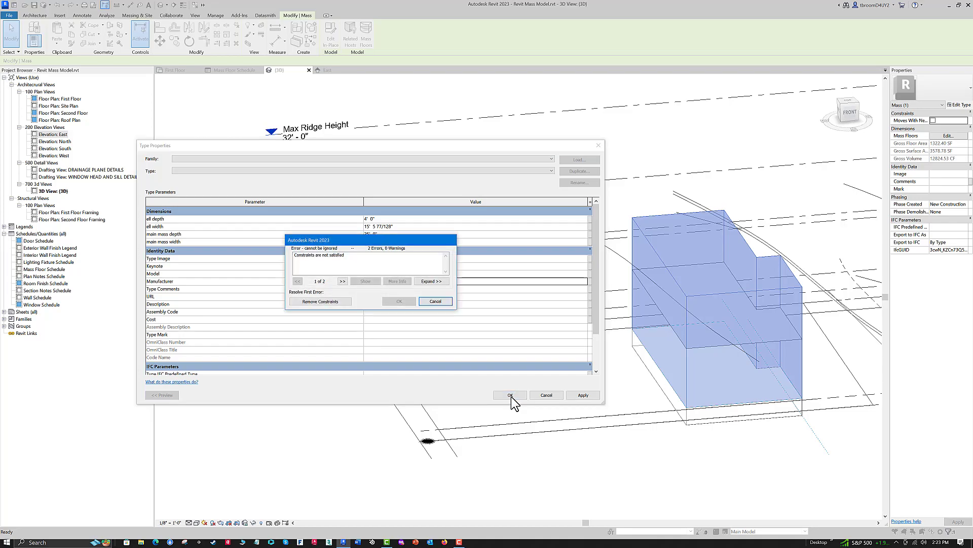
left_click(435, 302)
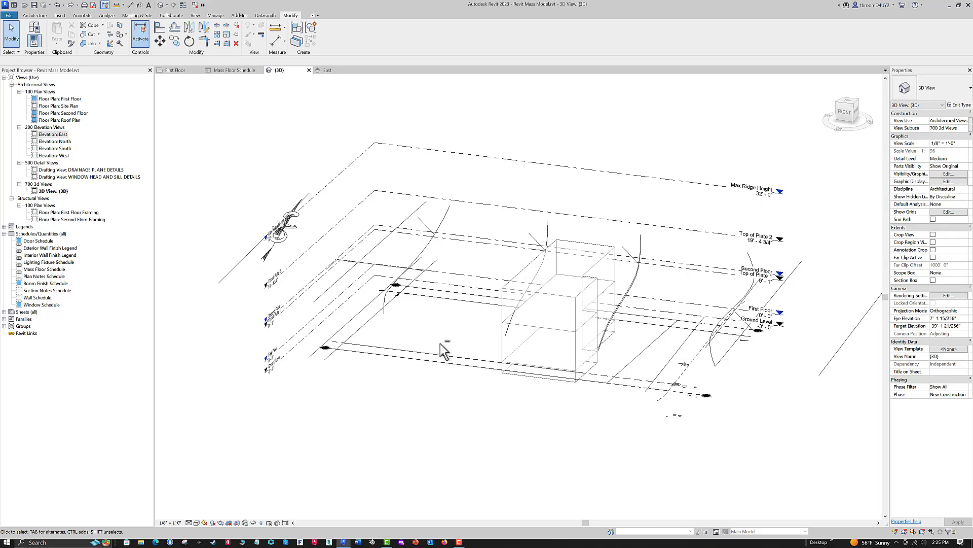
scroll(512, 365, "up", 1)
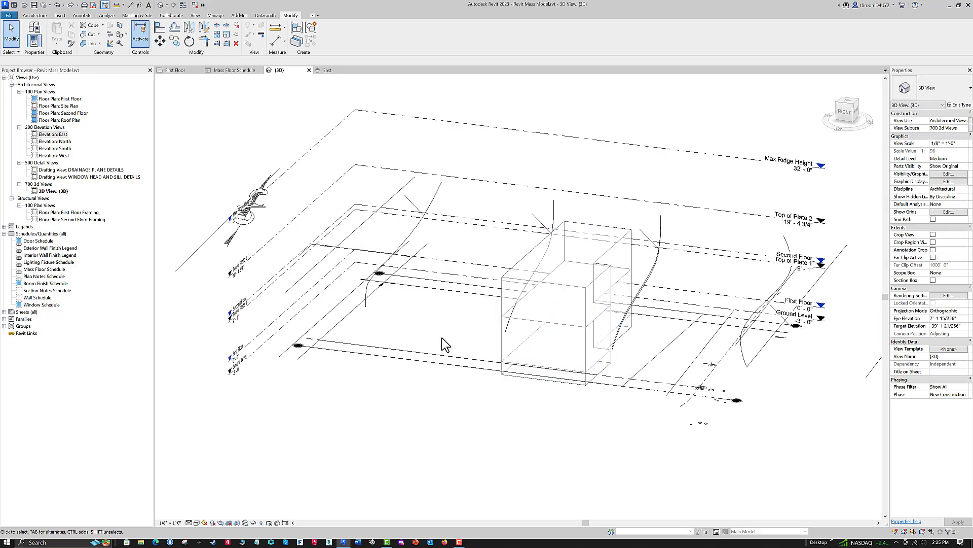
middle_click_drag(434, 441, 526, 450, "shift")
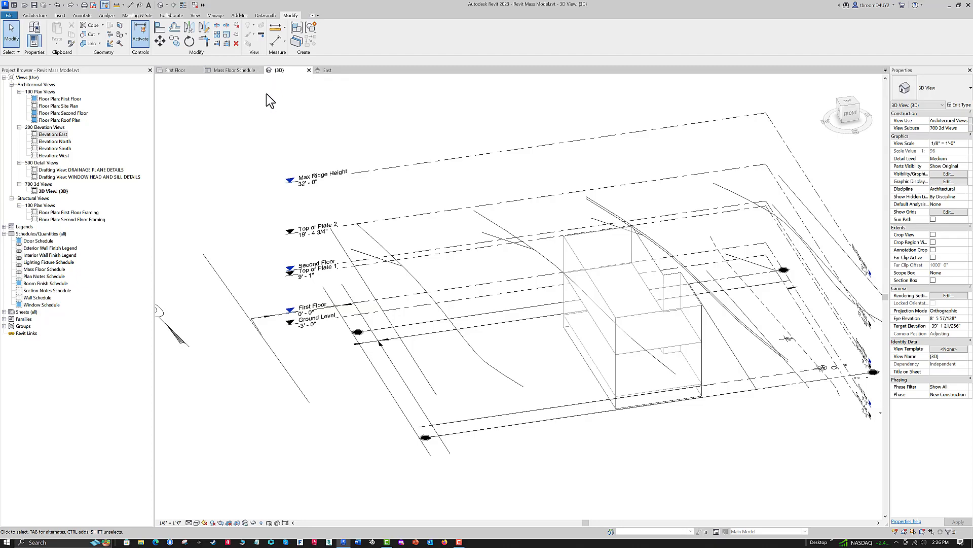
- Set the main house mass's main mass depth to 28', removing the unsatisfied constraints, and check the Mass Floor Schedule
left_click(585, 270)
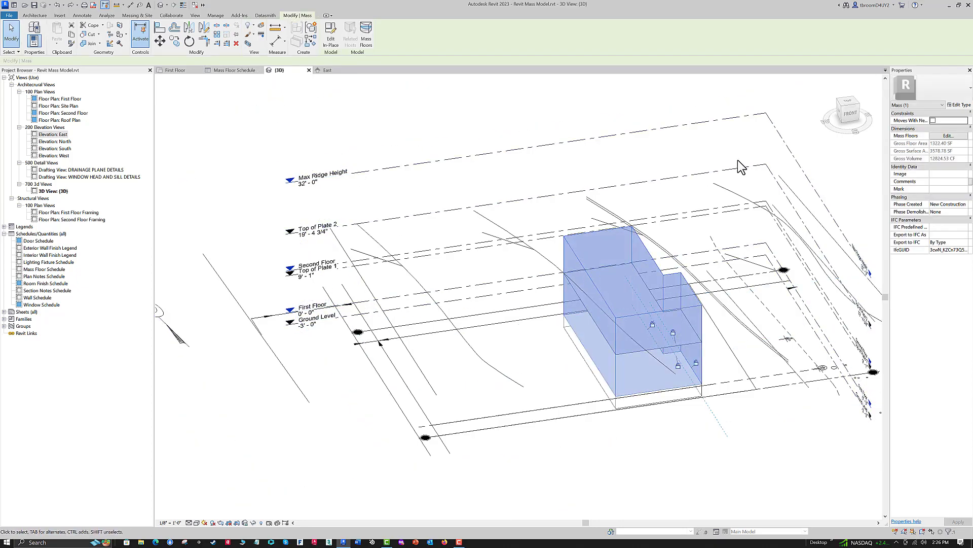
left_click(959, 105)
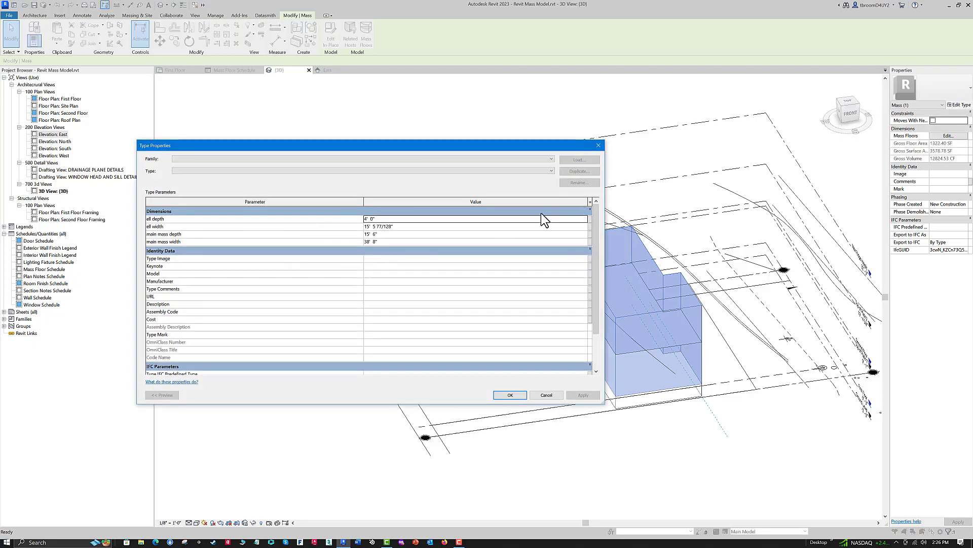
left_click(382, 234)
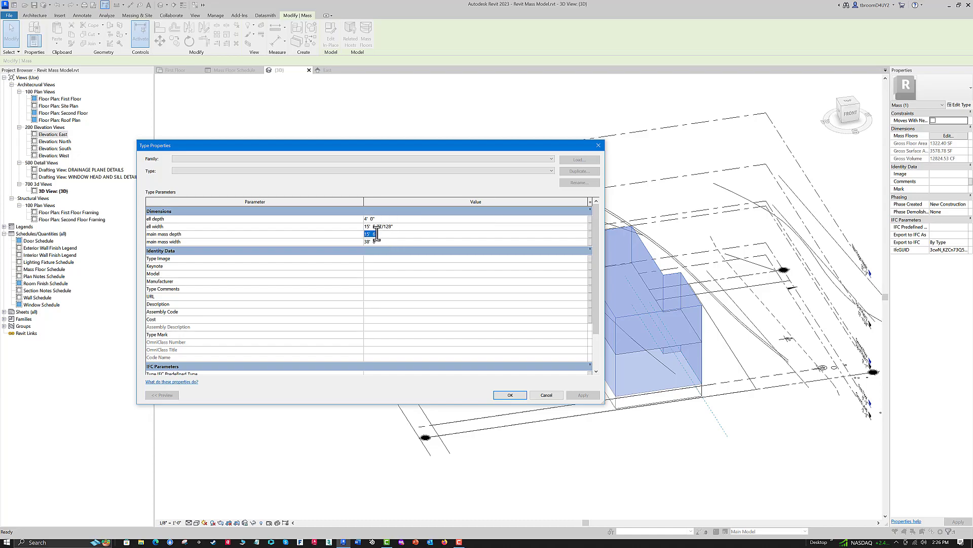
type("28")
left_click(500, 394)
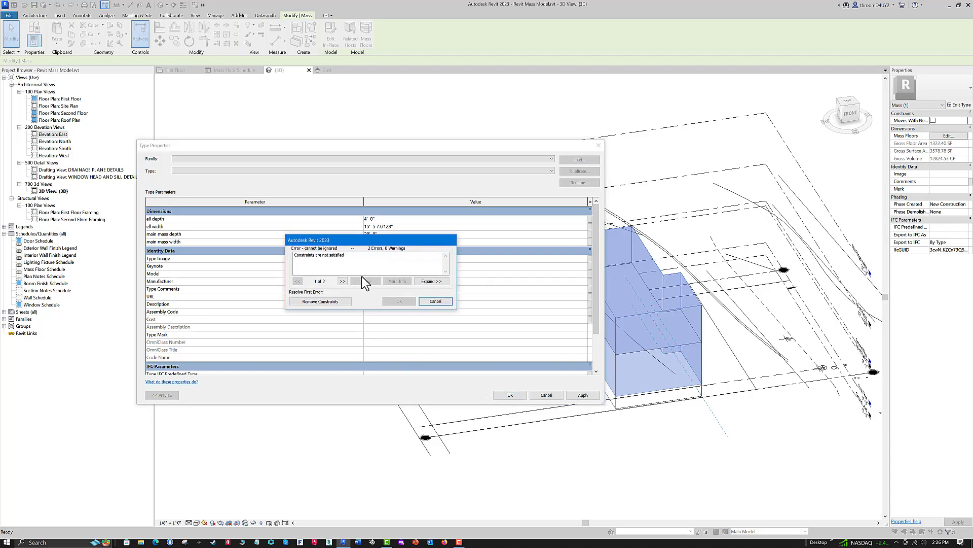
left_click(309, 301)
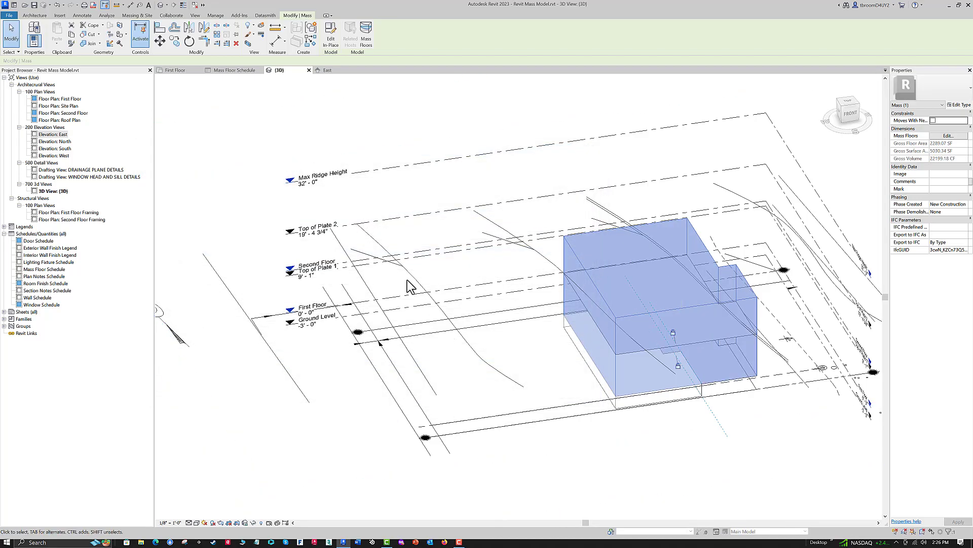
left_click(238, 72)
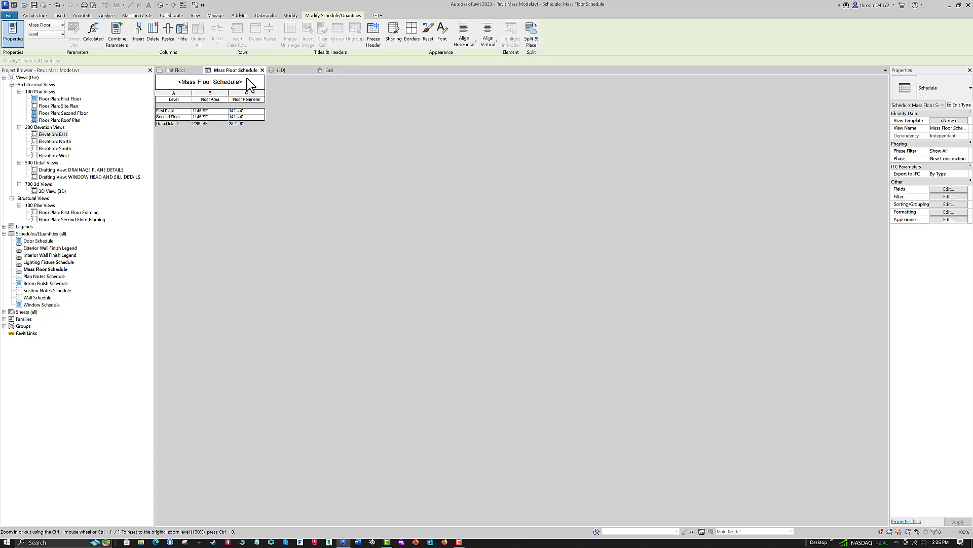
left_click(291, 72)
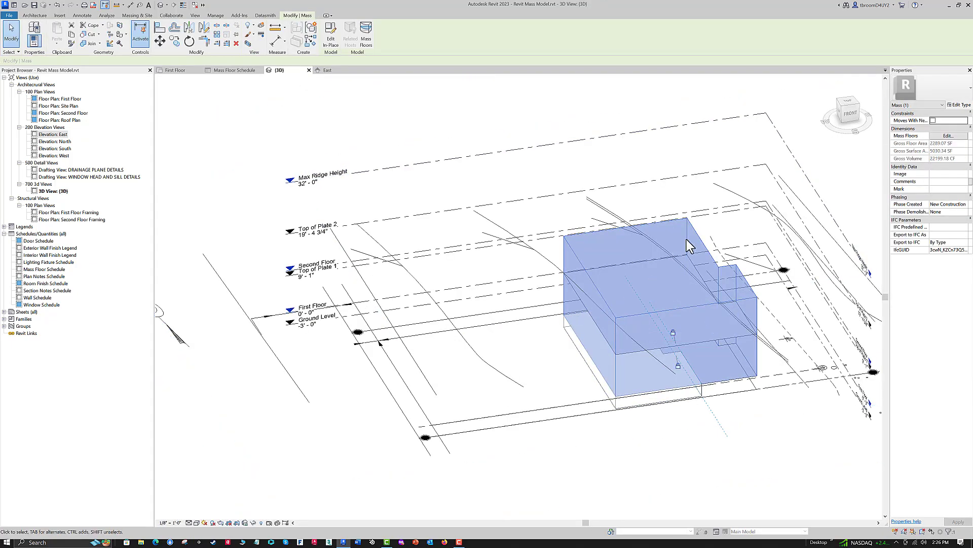
- Set the main house mass's main mass depth to 30' and check the floor areas in the Mass Floor Schedule
left_click(955, 105)
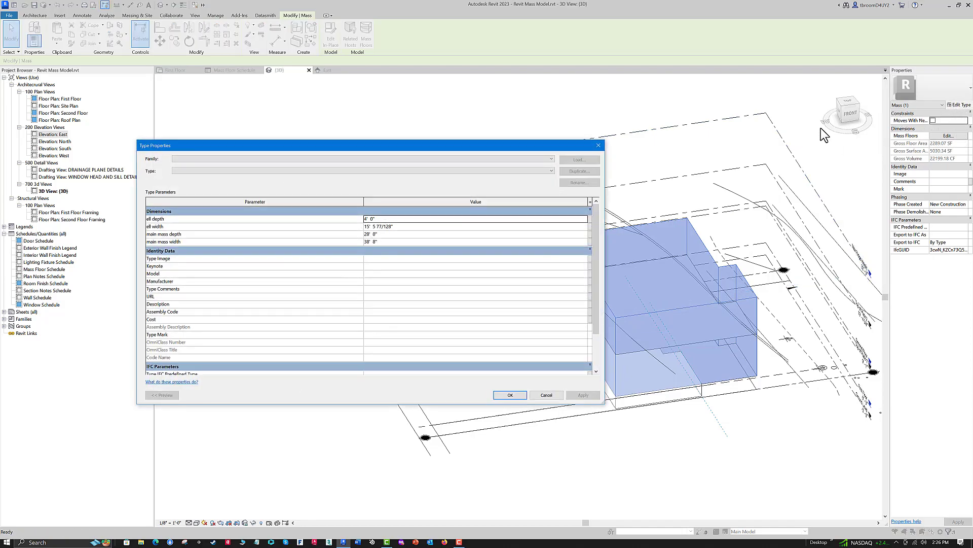
left_click(390, 233)
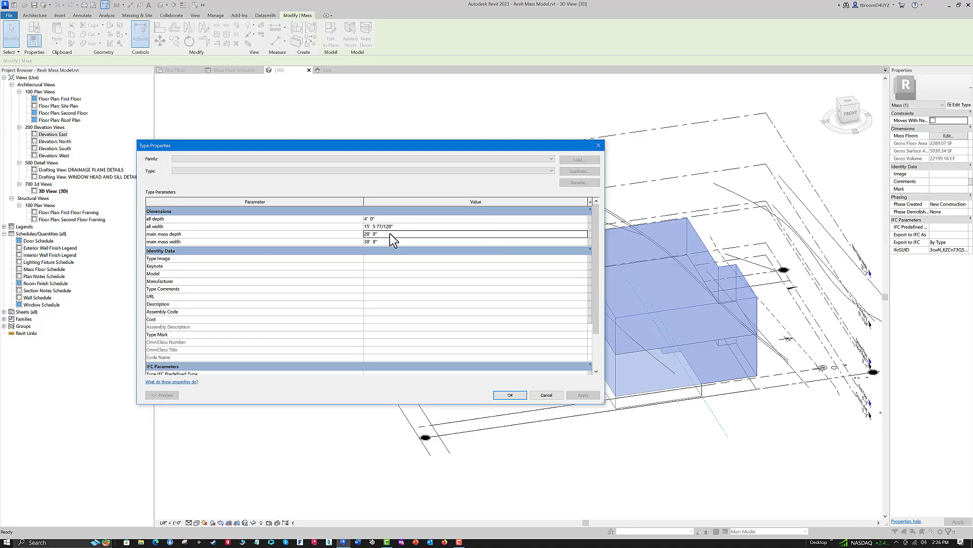
type("30")
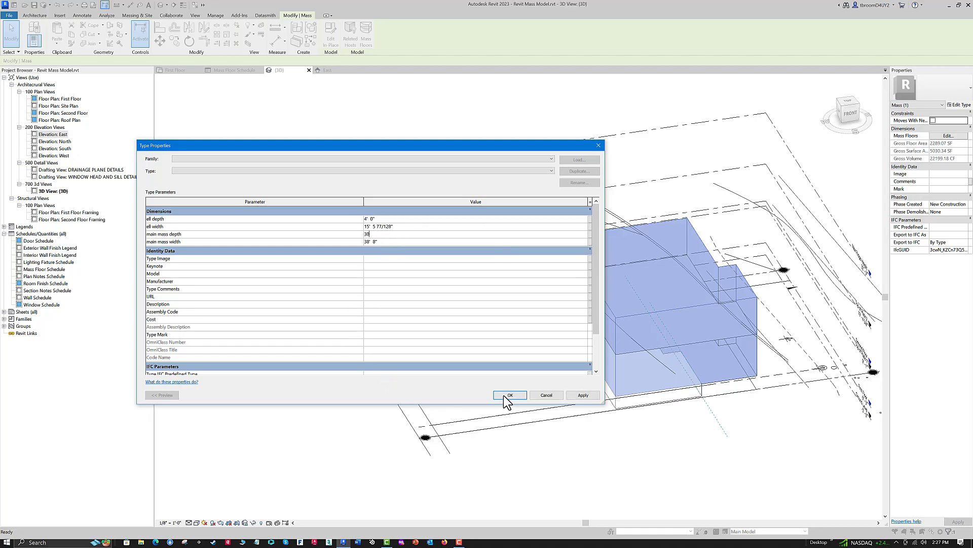
left_click(510, 395)
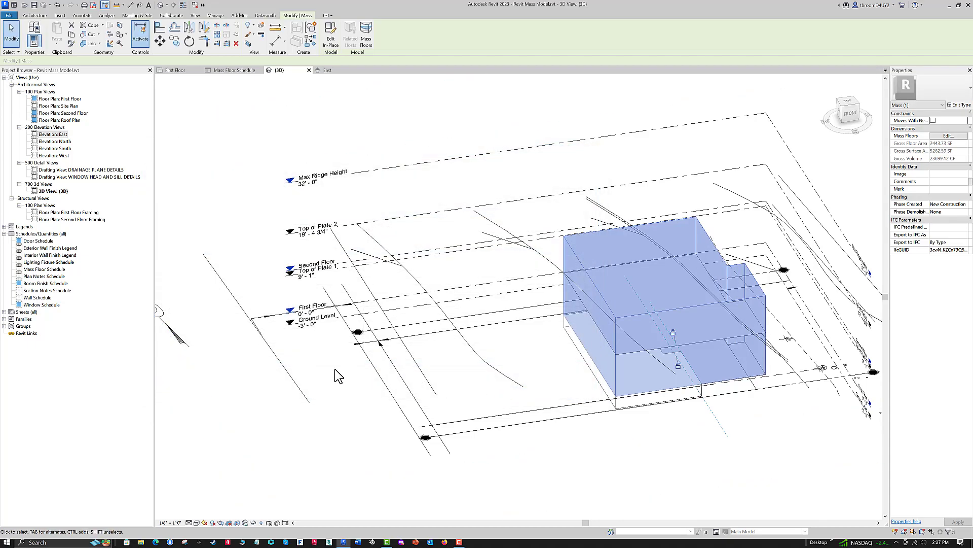
left_click(231, 71)
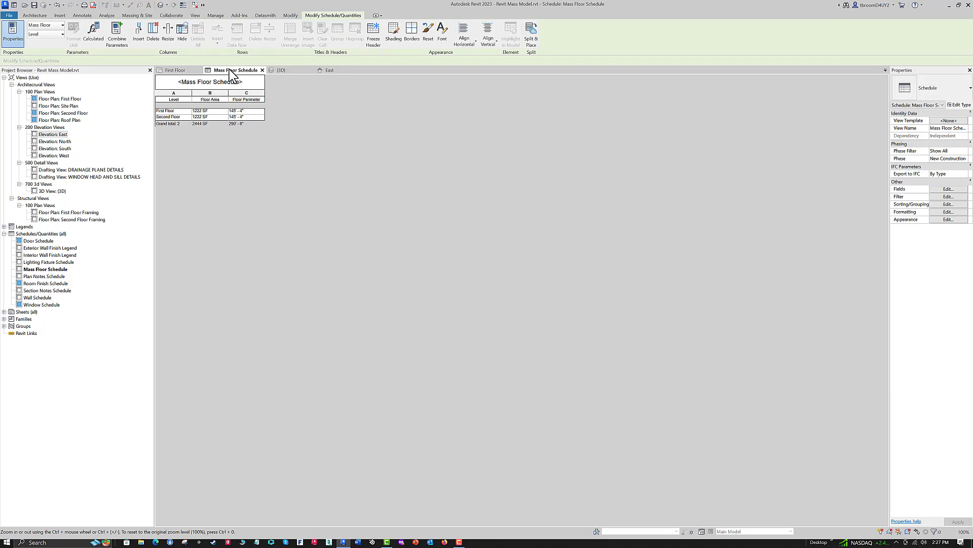
left_click(280, 72)
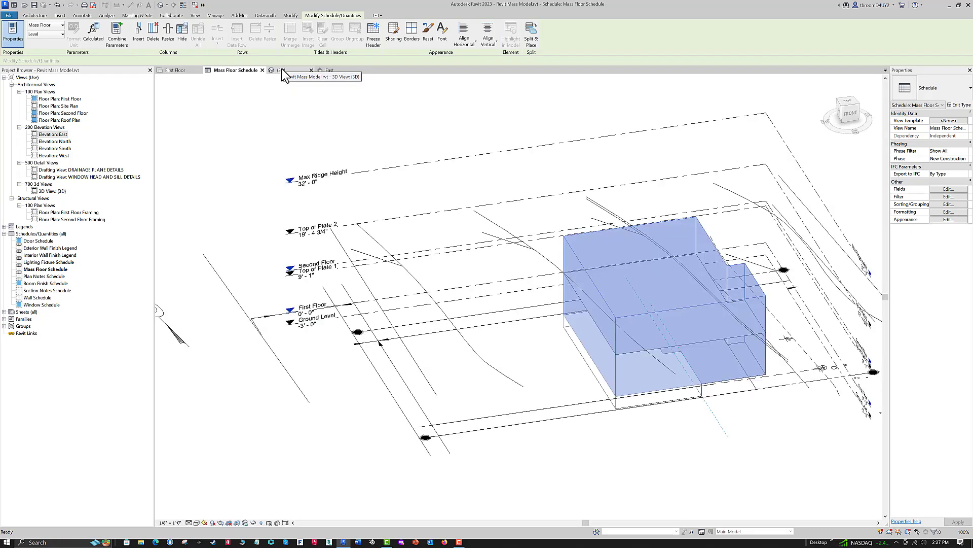
- Set the main house mass's main mass depth to 38' 8" and check the floor areas in the Mass Floor Schedule
left_click(593, 284)
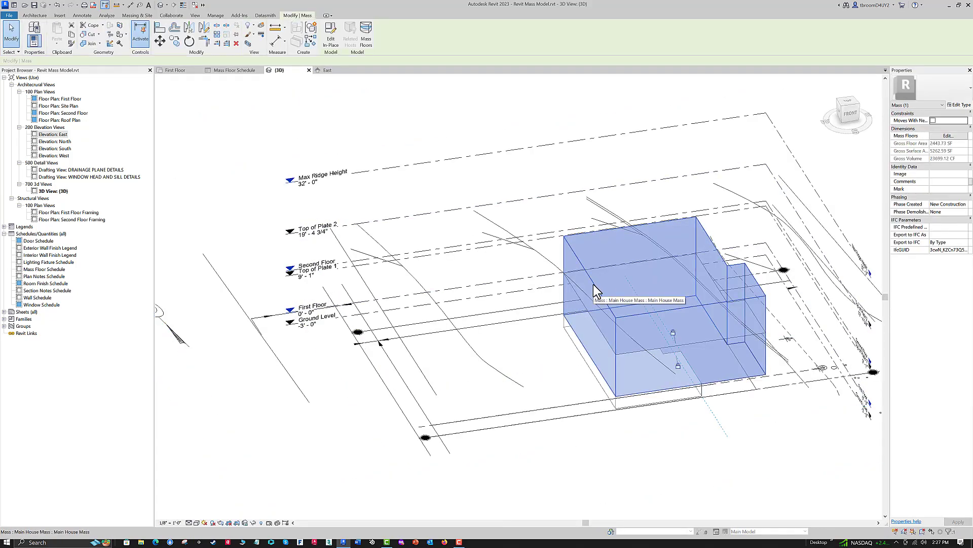
left_click(963, 105)
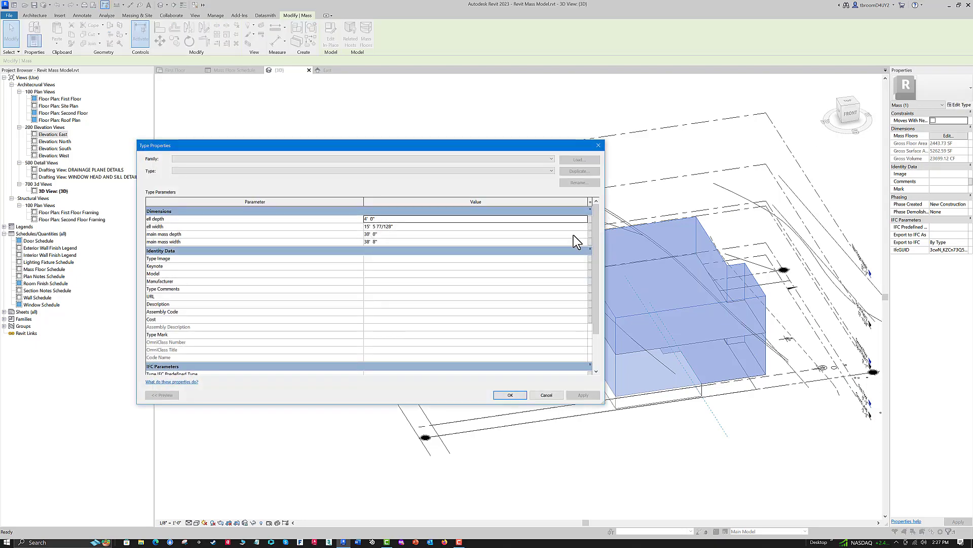
left_click(387, 233)
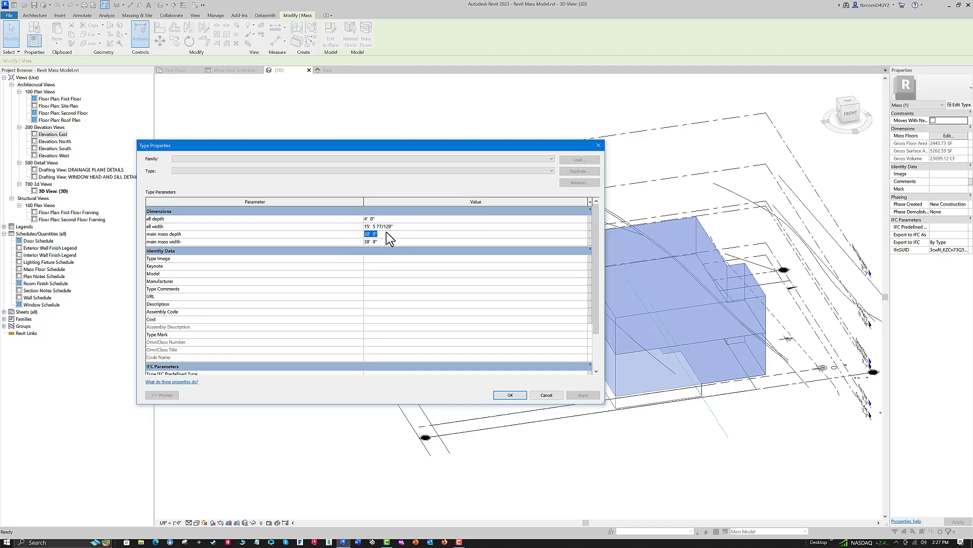
type("38 8")
left_click(509, 394)
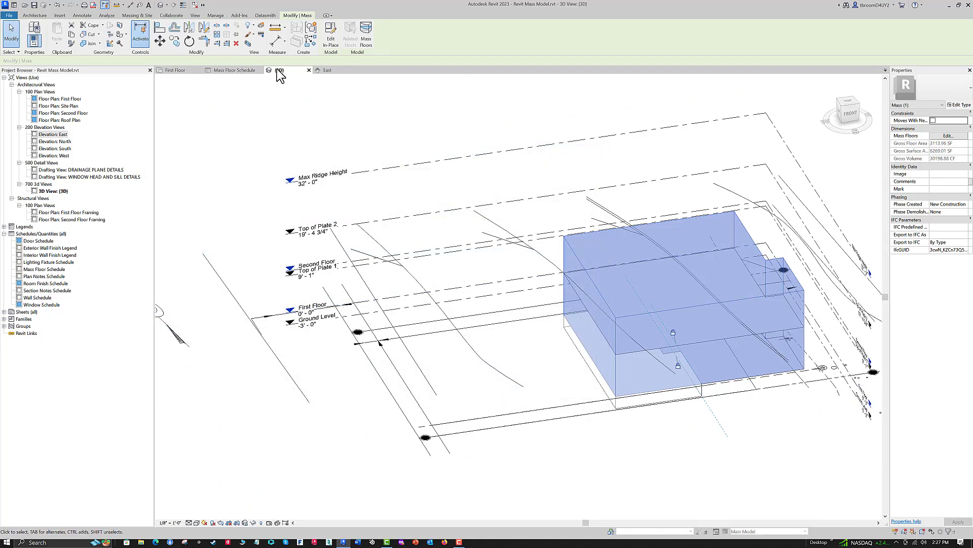
left_click(235, 71)
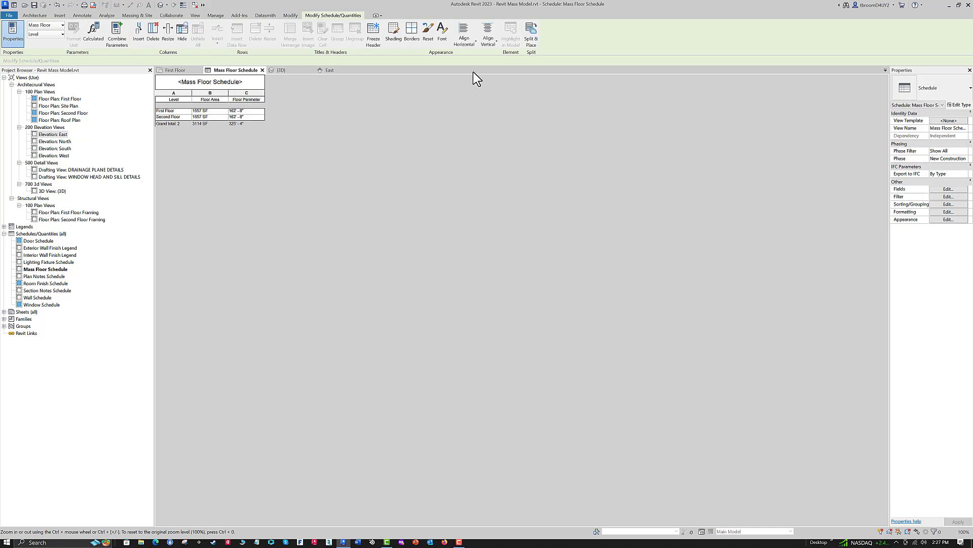
left_click(282, 72)
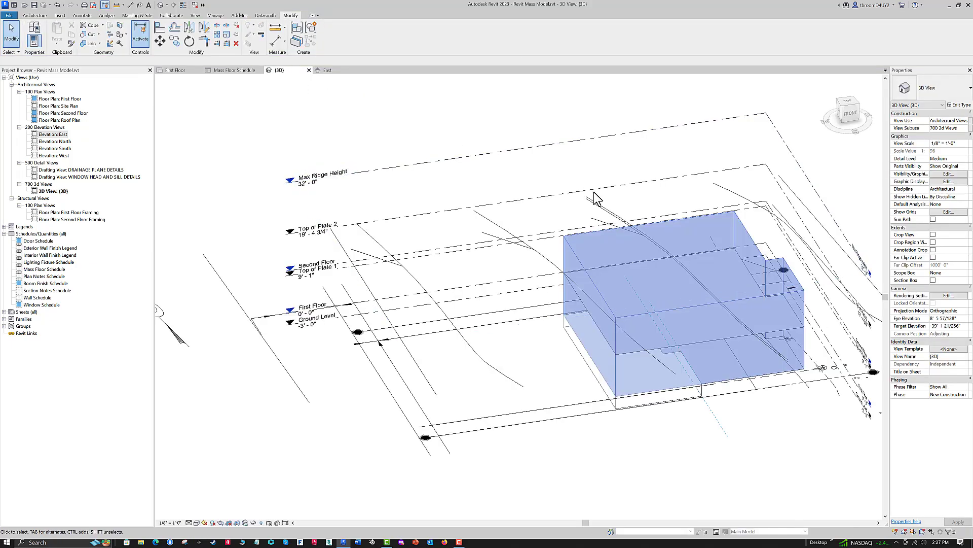
left_click(970, 90)
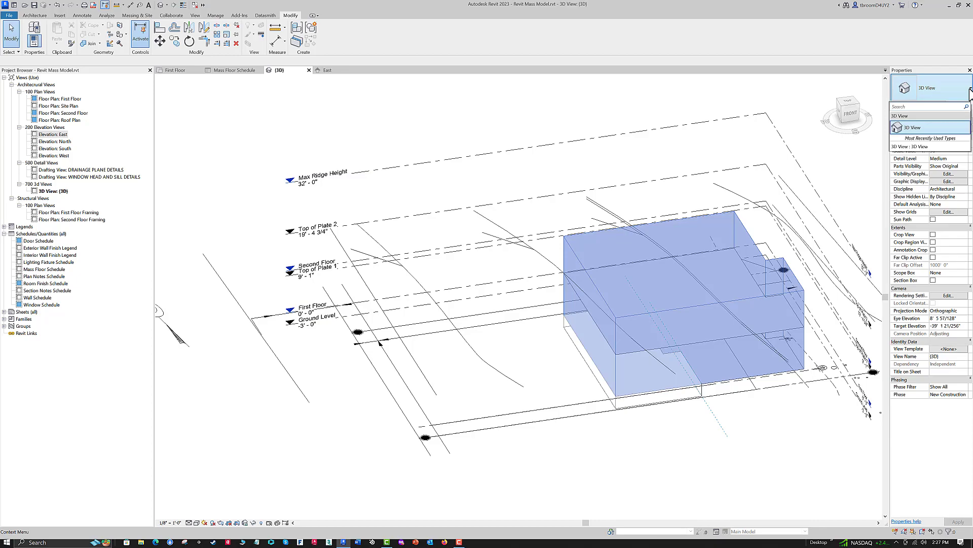
left_click(845, 223)
left_click(960, 104)
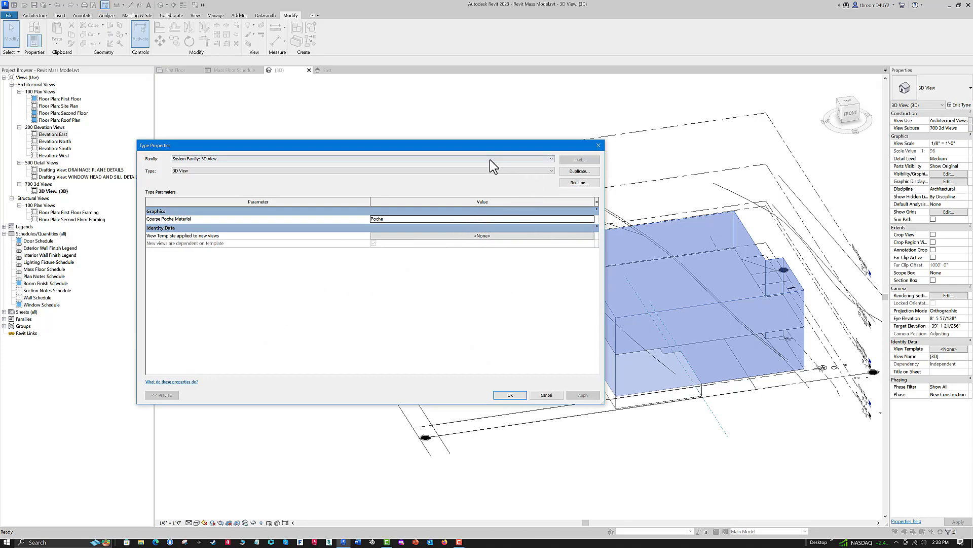
left_click(598, 148)
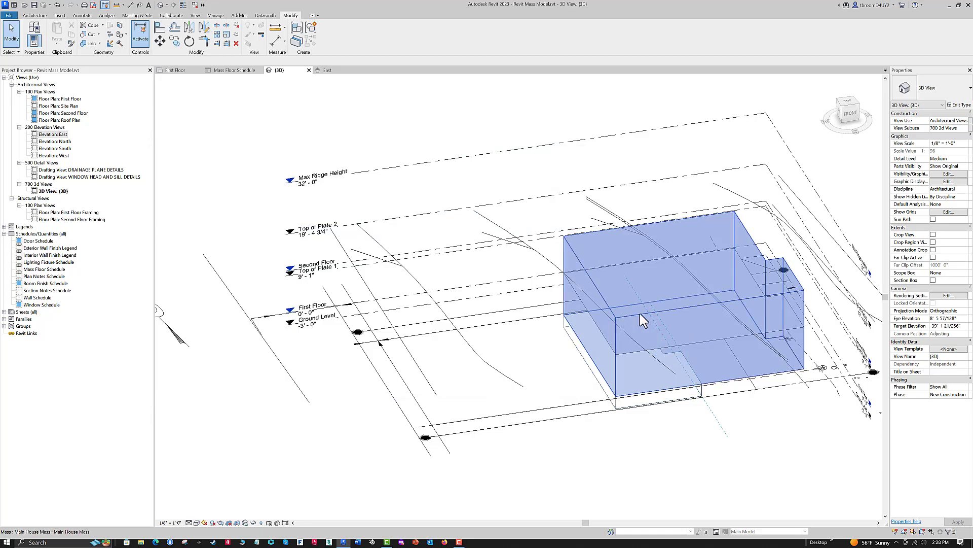
- Set the main house mass's main mass depth to 38' and check the floor areas in the Mass Floor Schedule
left_click(682, 306)
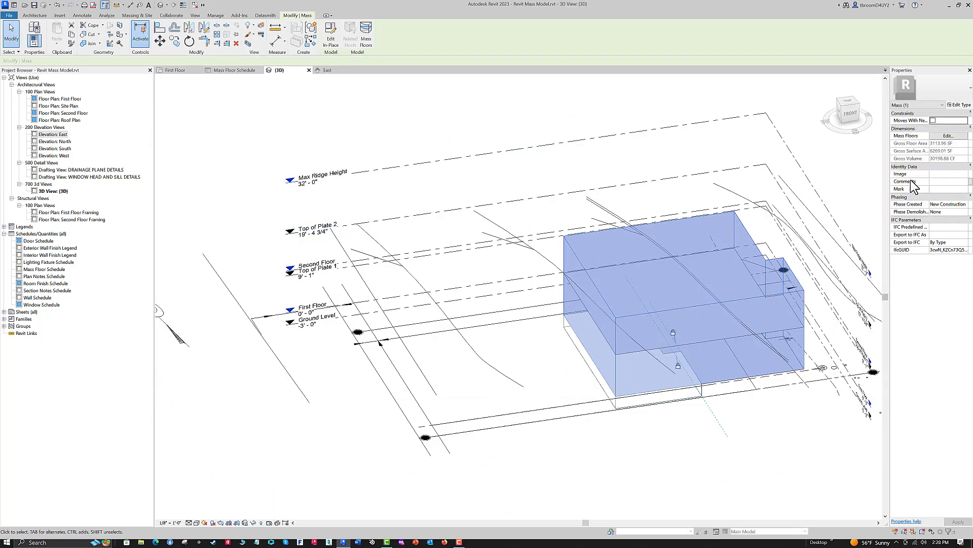
left_click(961, 105)
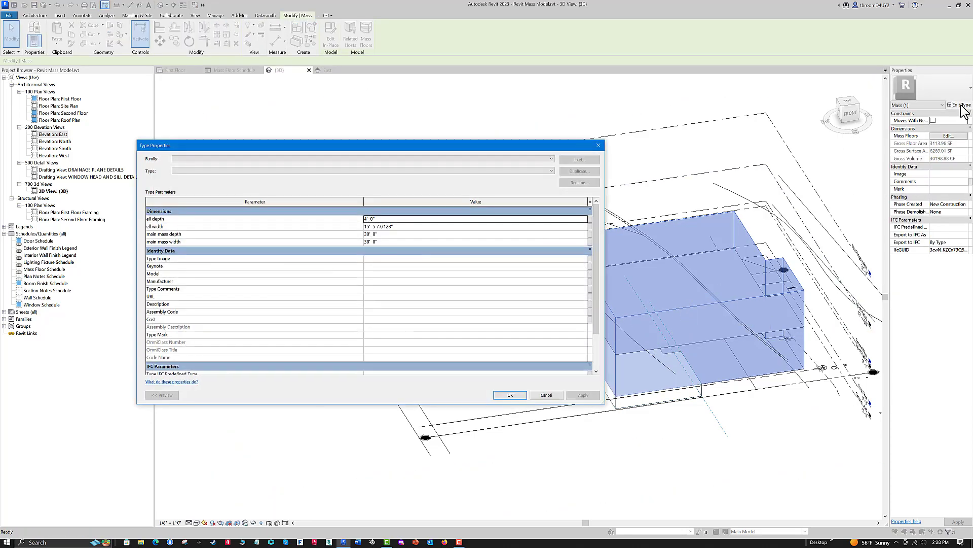
left_click(382, 233)
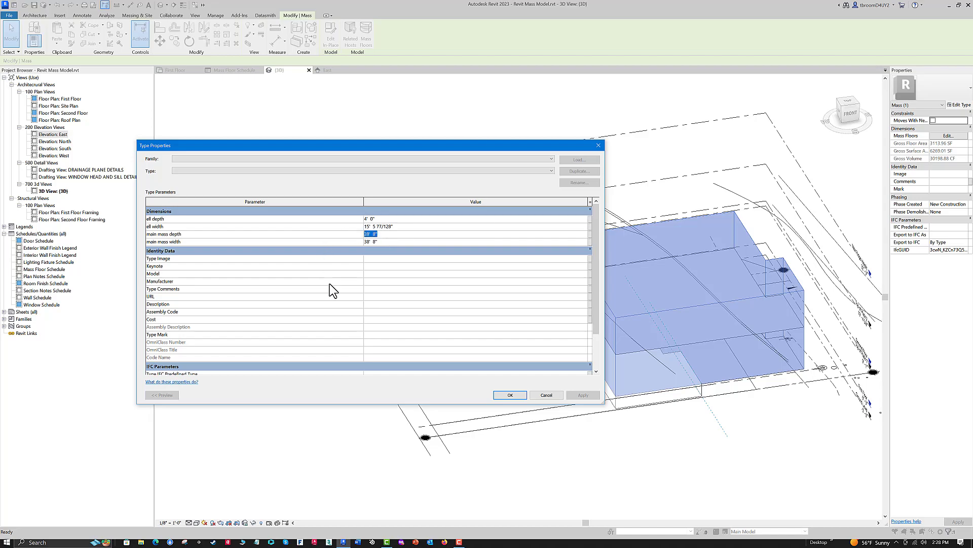
type("38")
left_click(504, 395)
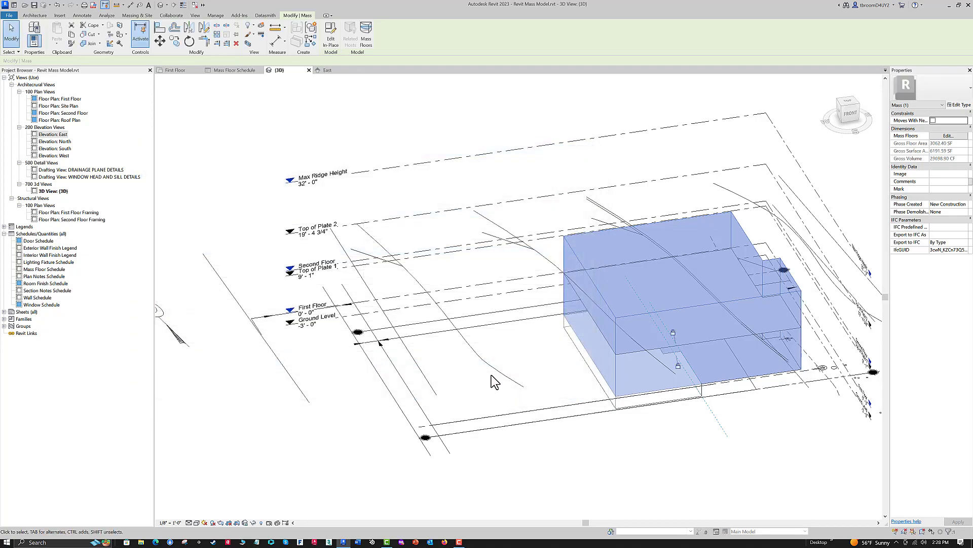
left_click(228, 72)
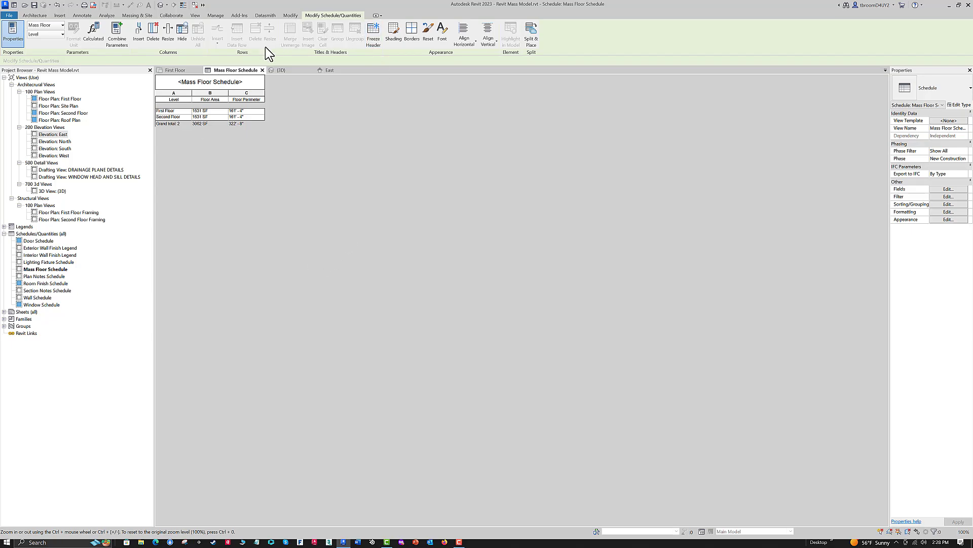
left_click(286, 70)
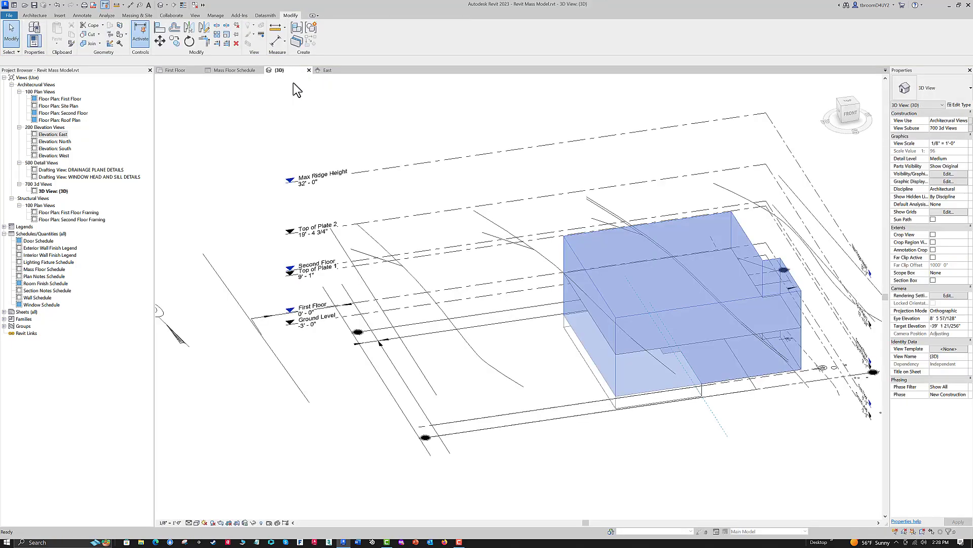
- Set the main house mass's main mass depth to 32' and check the floor areas in the Mass Floor Schedule
left_click(582, 263)
left_click(960, 105)
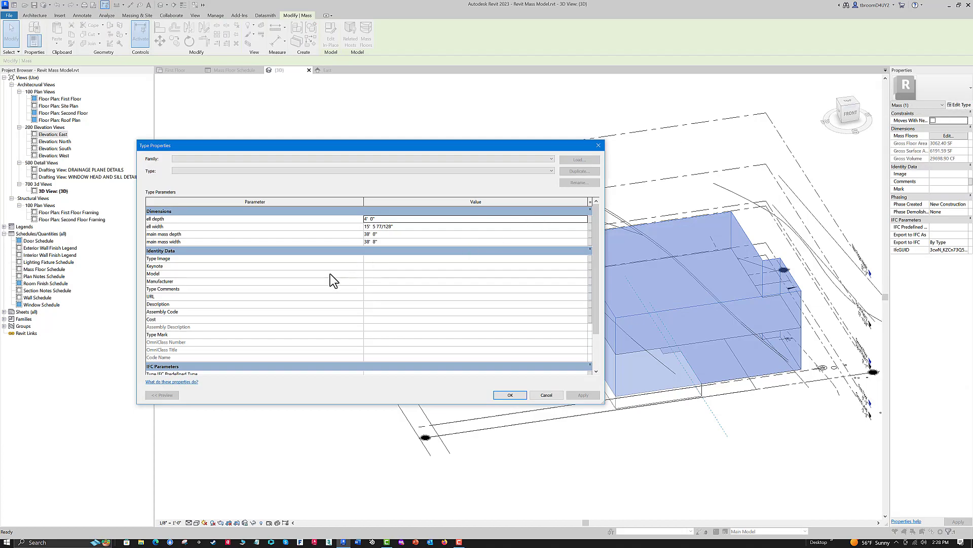
left_click(384, 234)
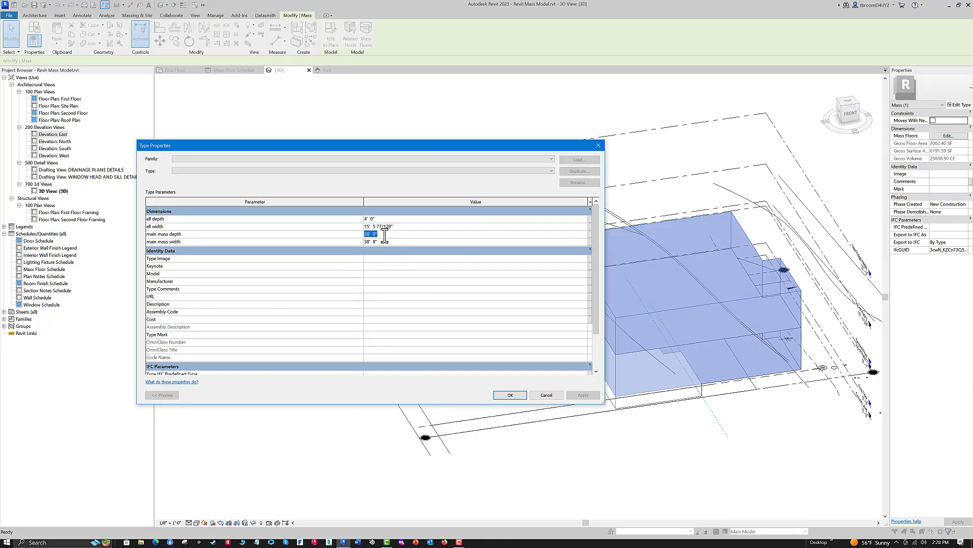
type("32")
left_click(505, 397)
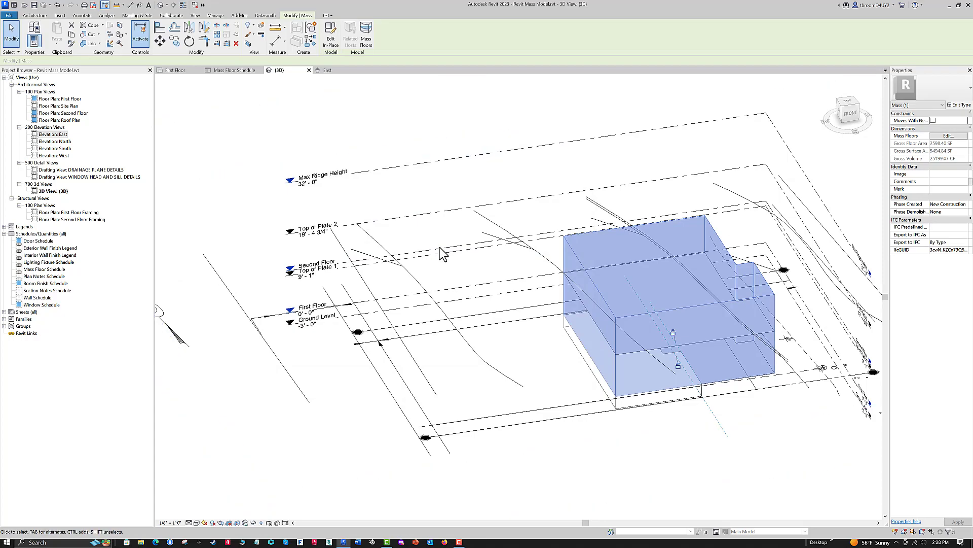
left_click(238, 72)
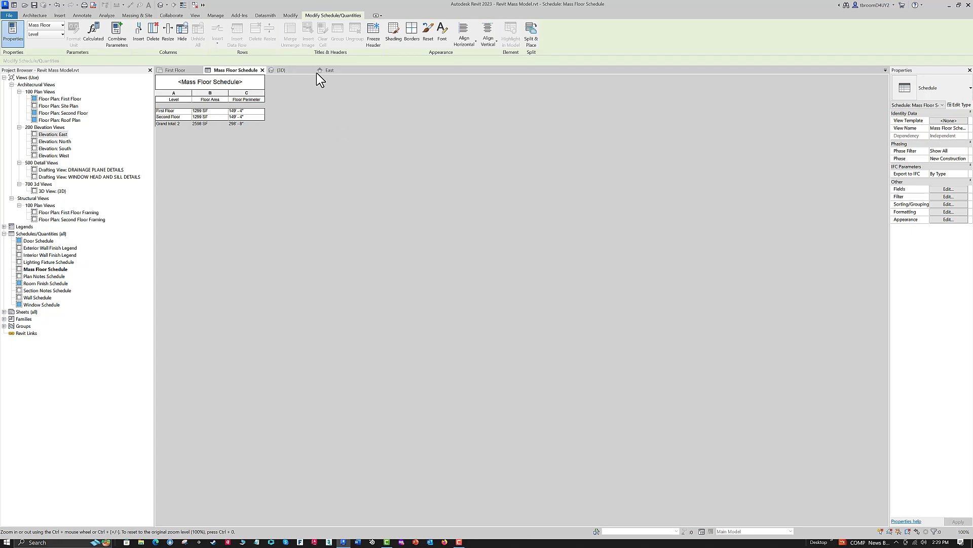
left_click(282, 71)
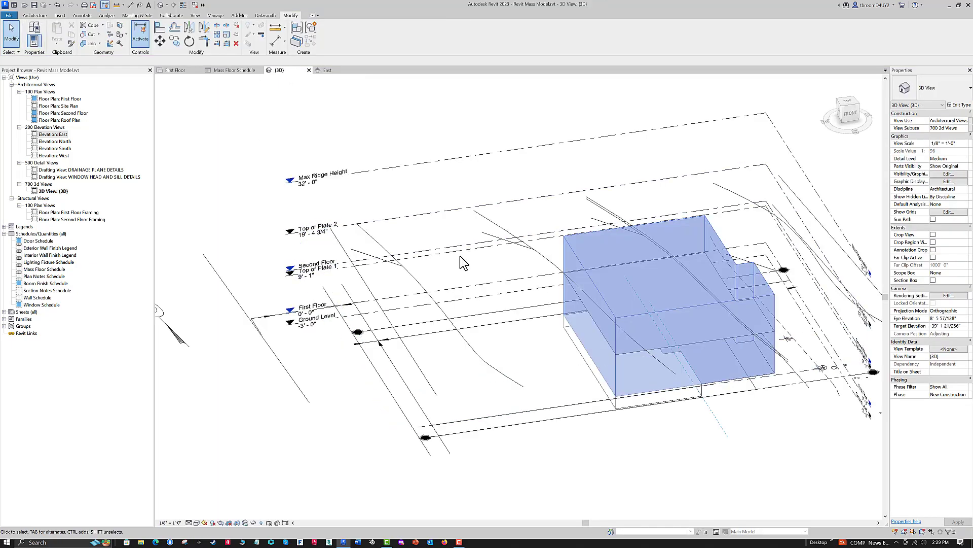
middle_click_drag(461, 256, 297, 229, "shift")
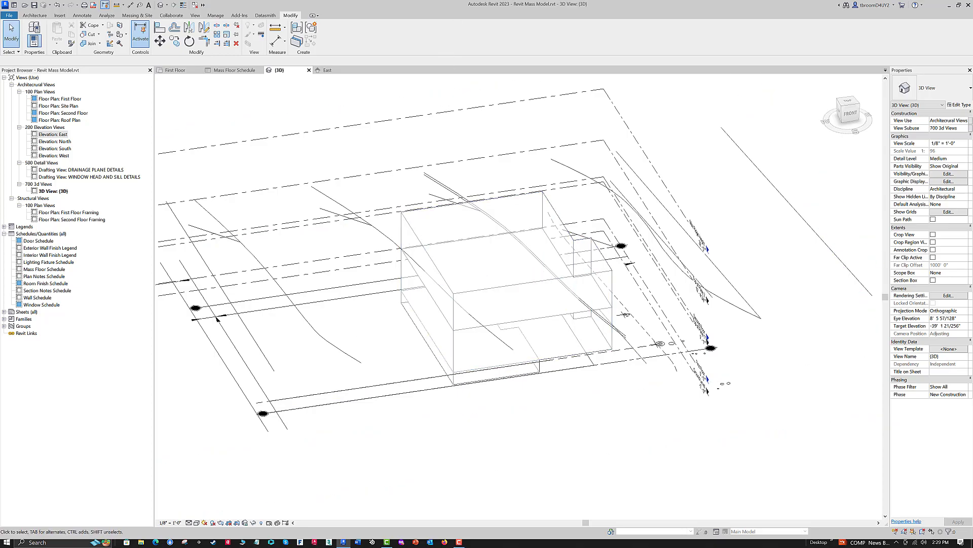
middle_click_drag(541, 303, 541, 304, "shift")
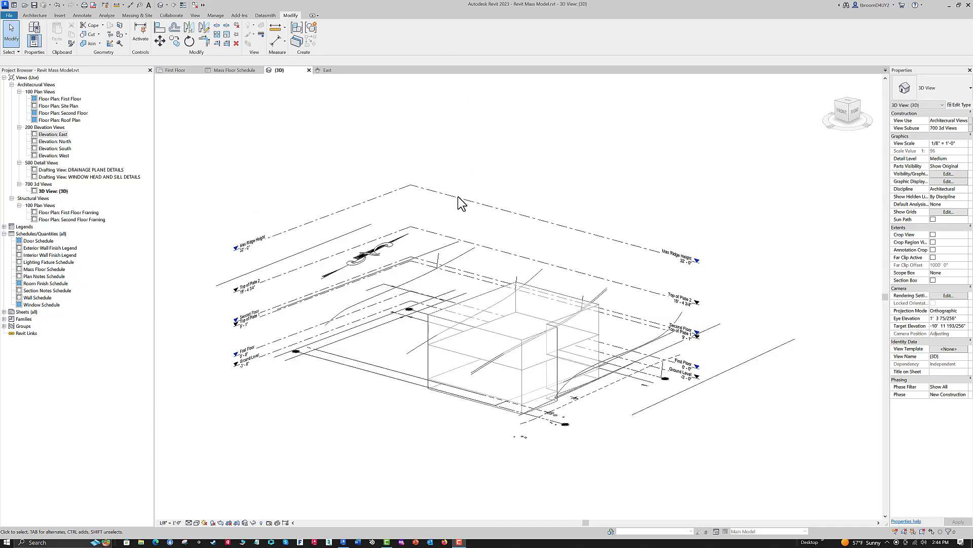
- Delete the imported Cottage Site Plan.dwg from the 3D view
left_click(330, 363)
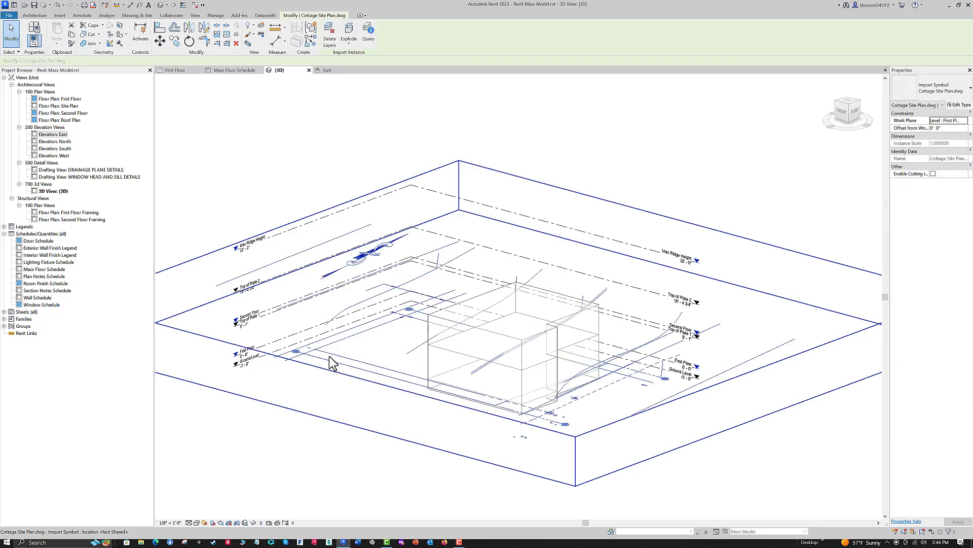
key("Delete")
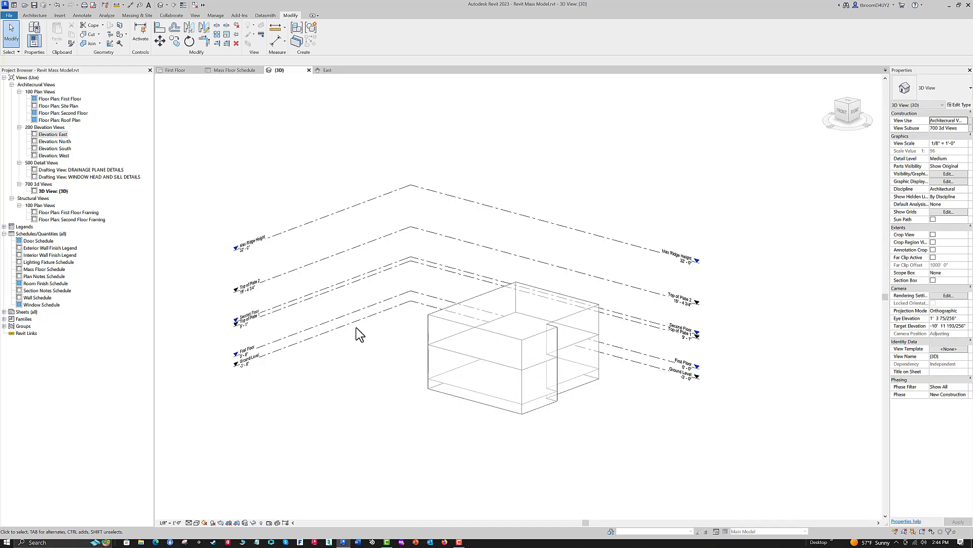
- Review the main house mass's type dimensions and check its floor areas in the Mass Floor Schedule
left_click(453, 328)
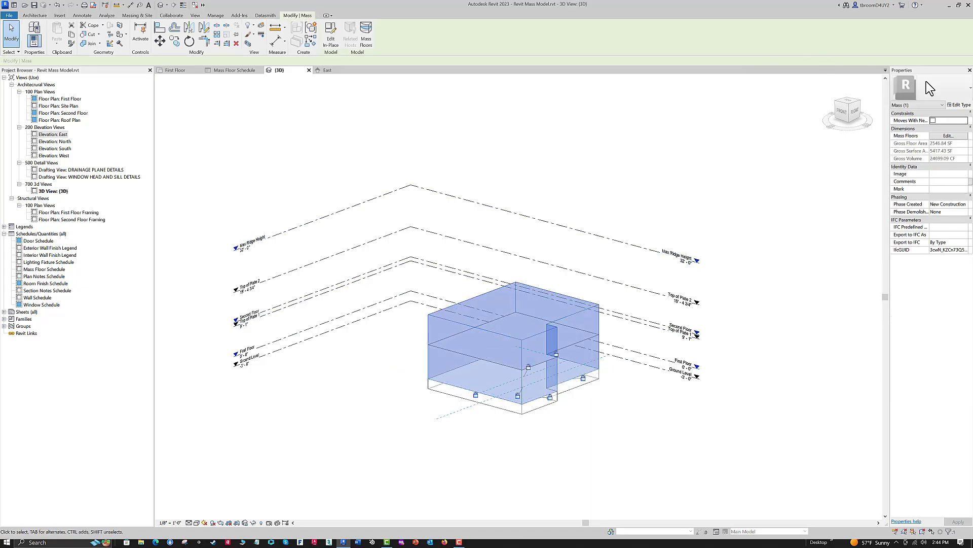
left_click(967, 106)
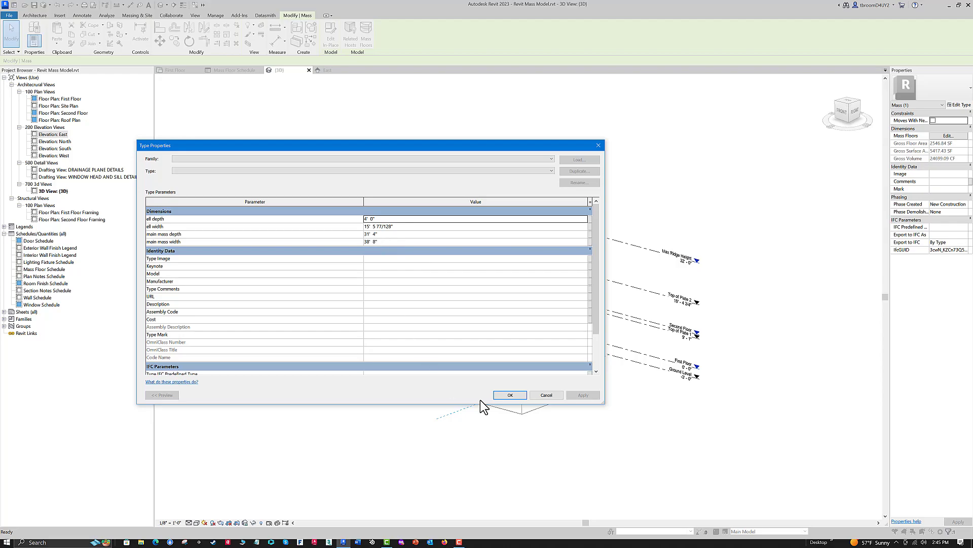
left_click(503, 395)
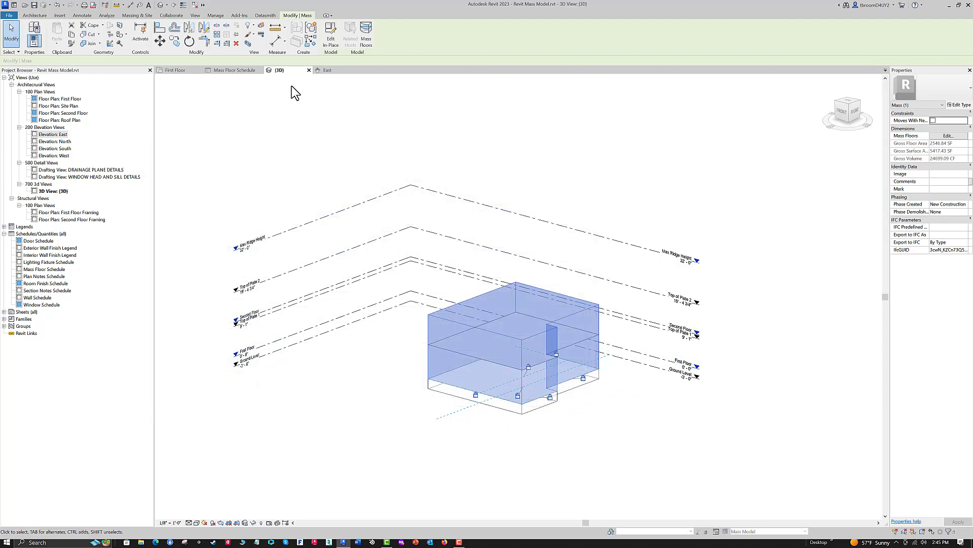
left_click(238, 69)
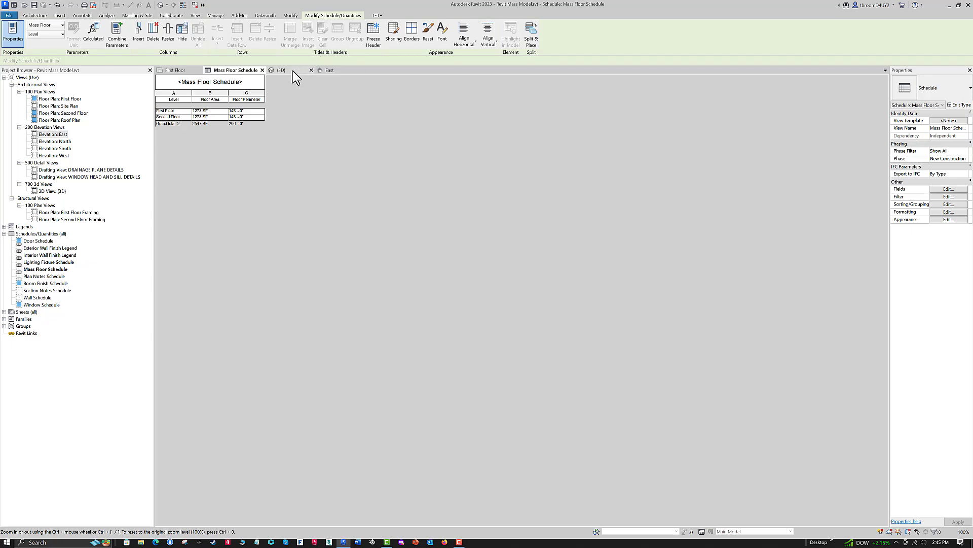
- In the First Floor plan, draw a vertical reference plane along the ell's front edge, extending past the far side of the main mass
left_click(185, 70)
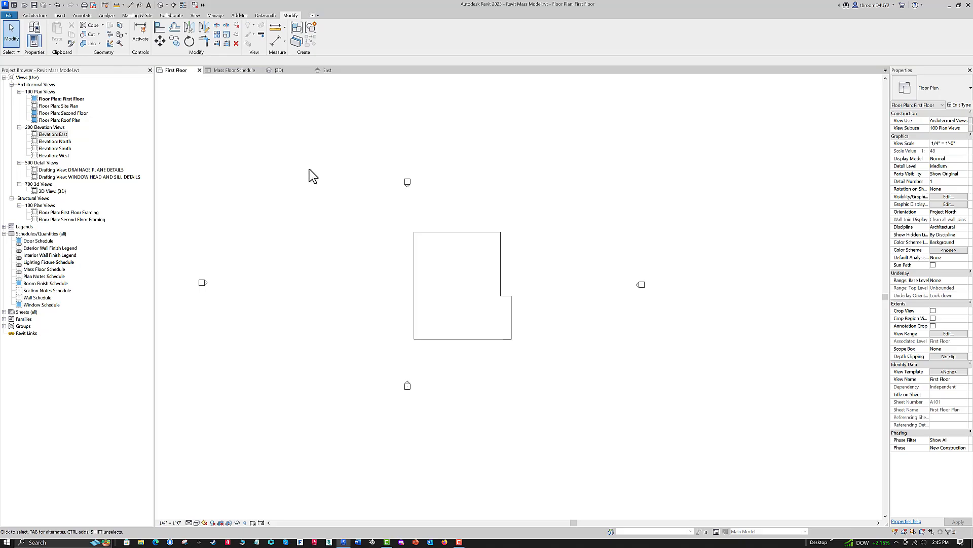
scroll(549, 325, "up", 2)
middle_click_drag(548, 330, 500, 336)
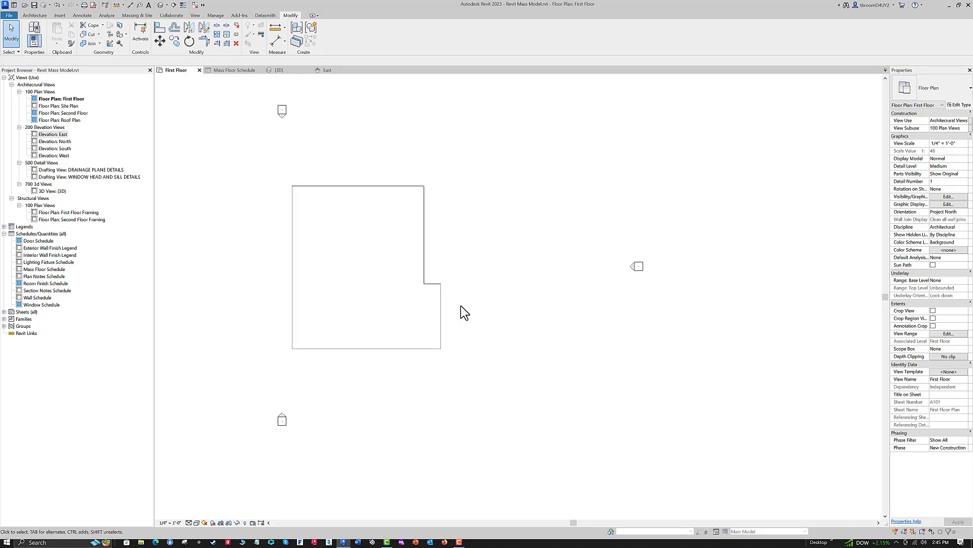
scroll(482, 322, "down", 1)
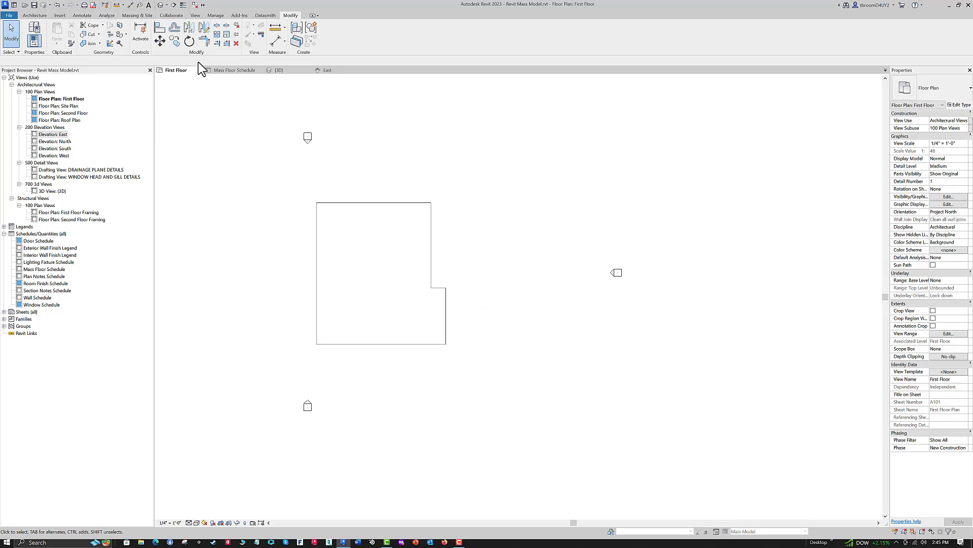
left_click(35, 15)
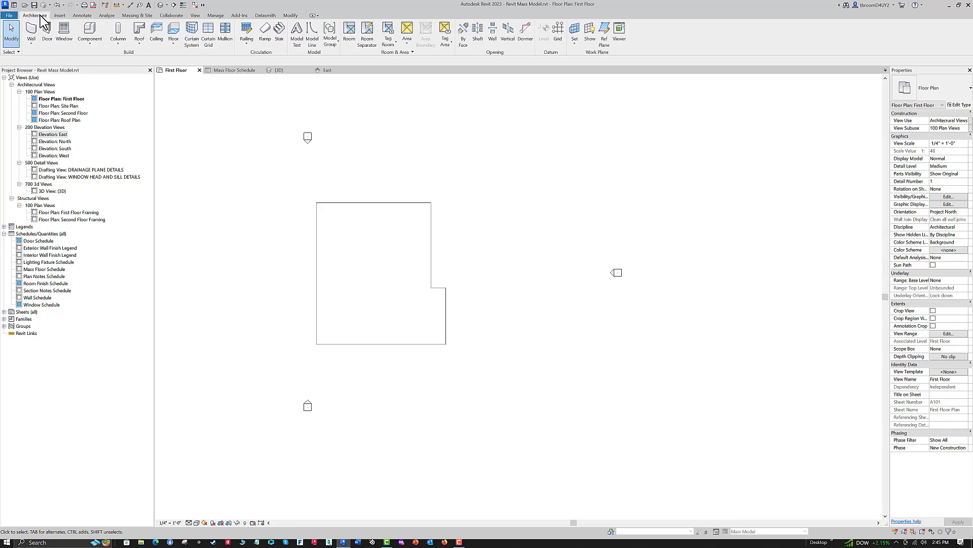
left_click(605, 35)
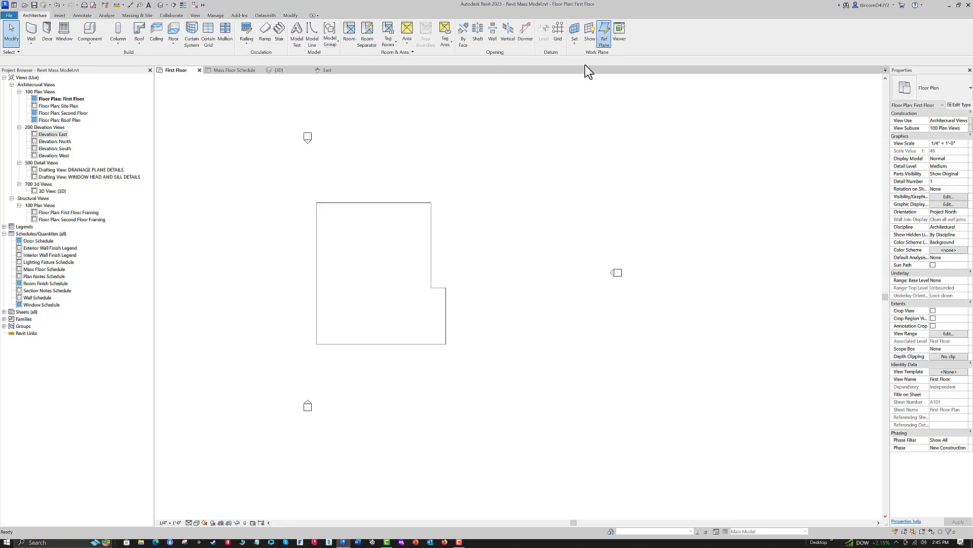
left_click(446, 344)
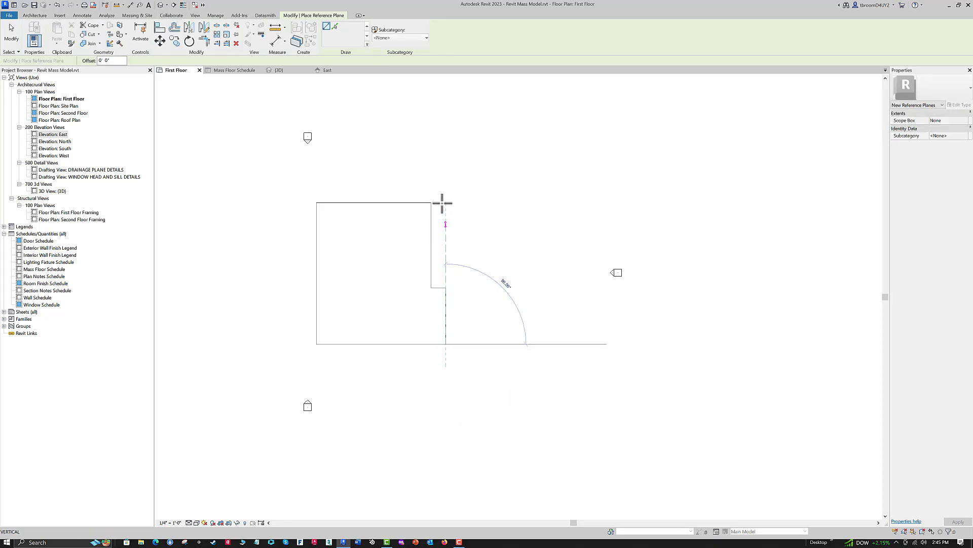
left_click(446, 156)
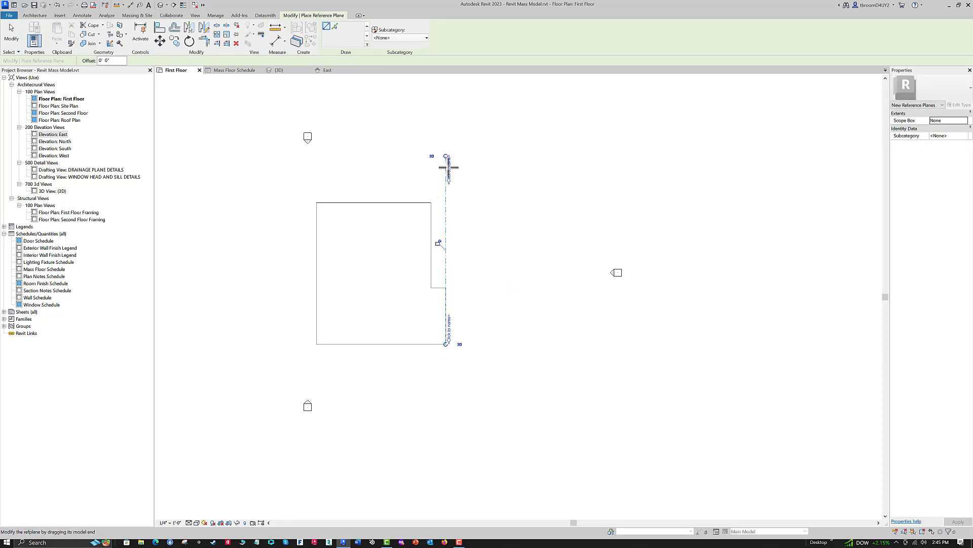
key("Escape")
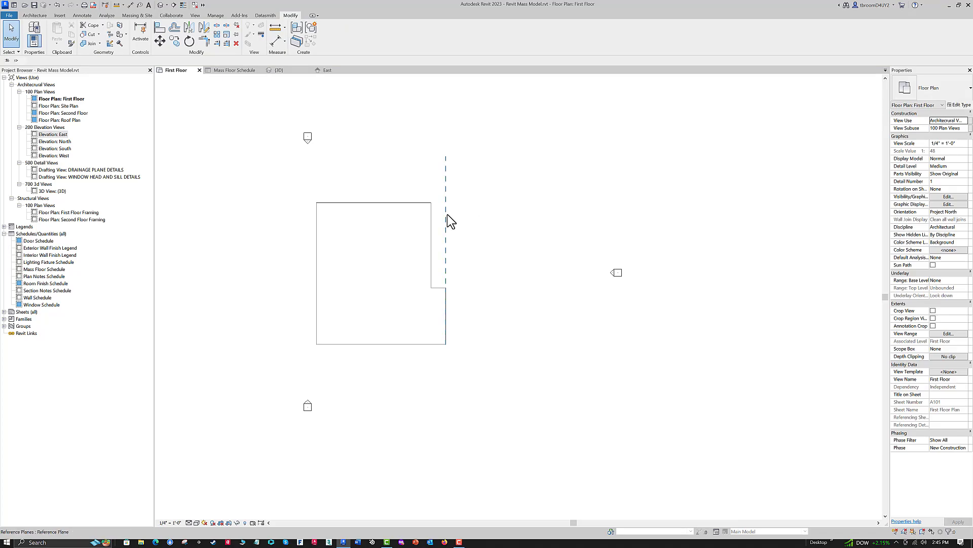
- Name the new reference plane along the ell's front edge "ell front"
left_click(446, 214)
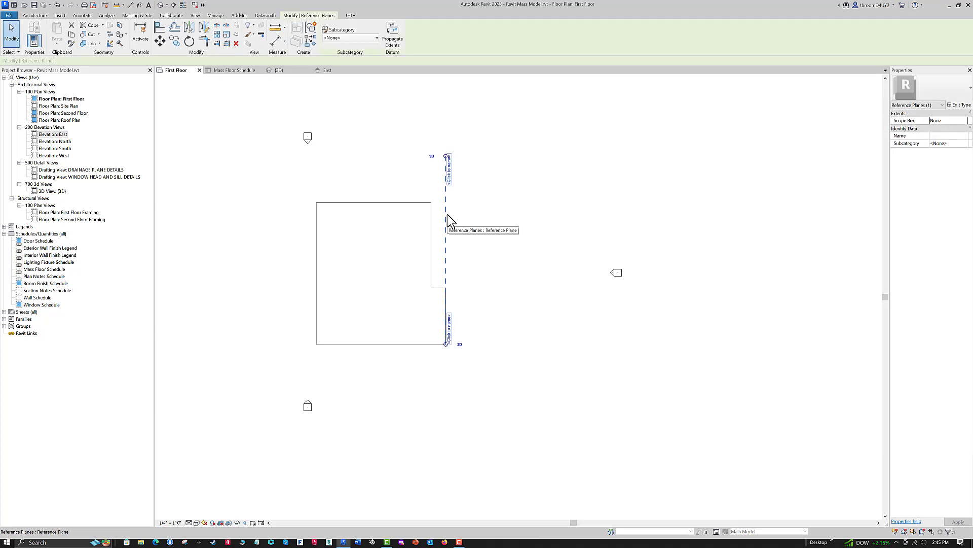
left_click(449, 178)
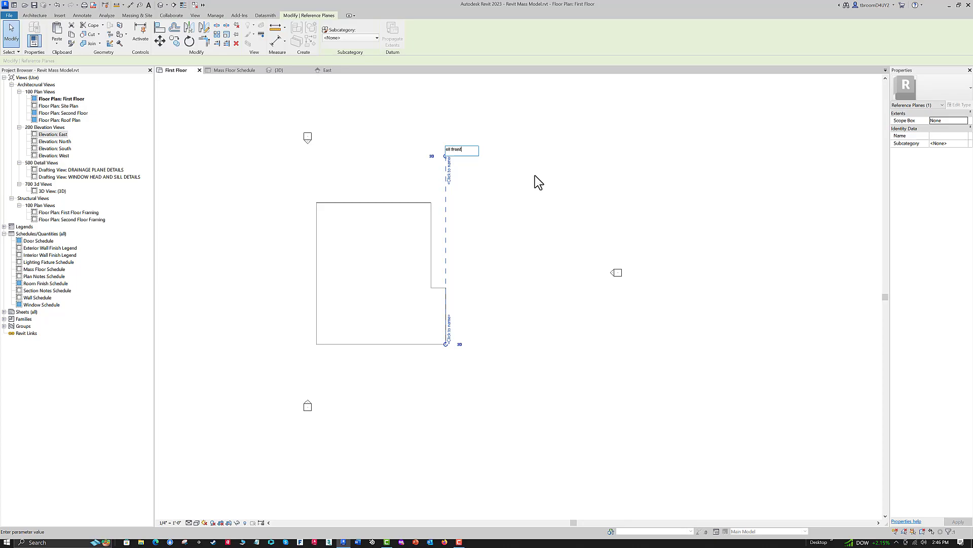
key("Return")
left_click(540, 213)
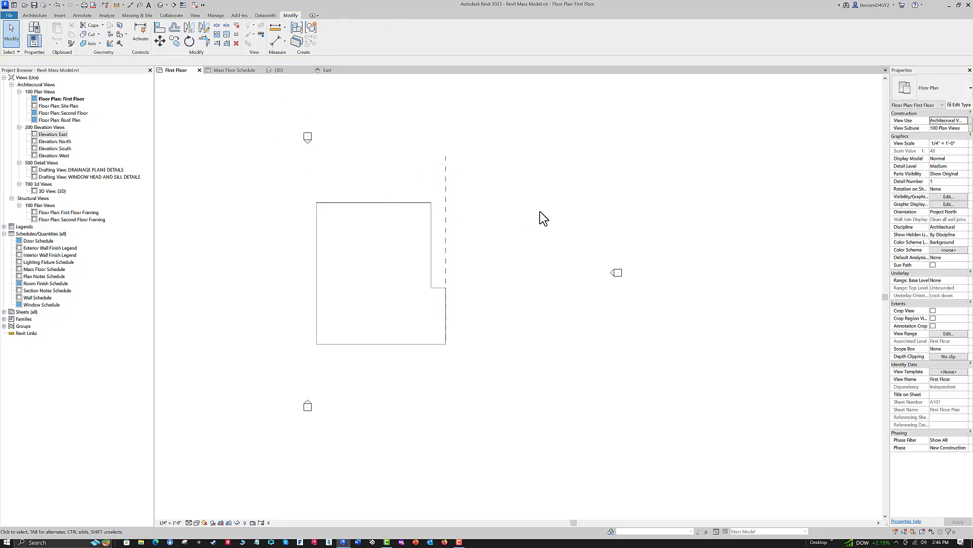
- In the East elevation, draw a vertical detail line about 23' long from the midpoint of the ell's top edge up past Max Ridge Height
left_click(327, 71)
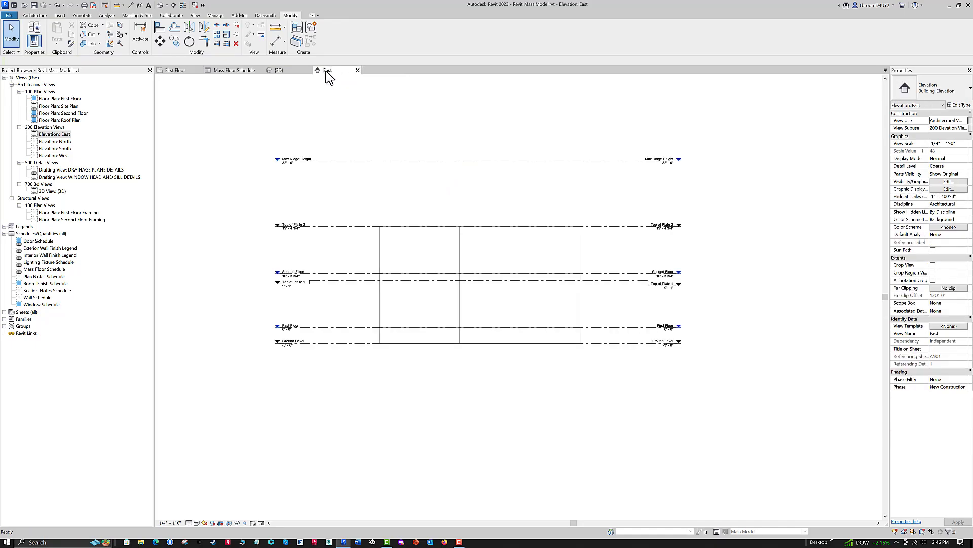
scroll(432, 220, "up", 3)
middle_click_drag(436, 202, 412, 228)
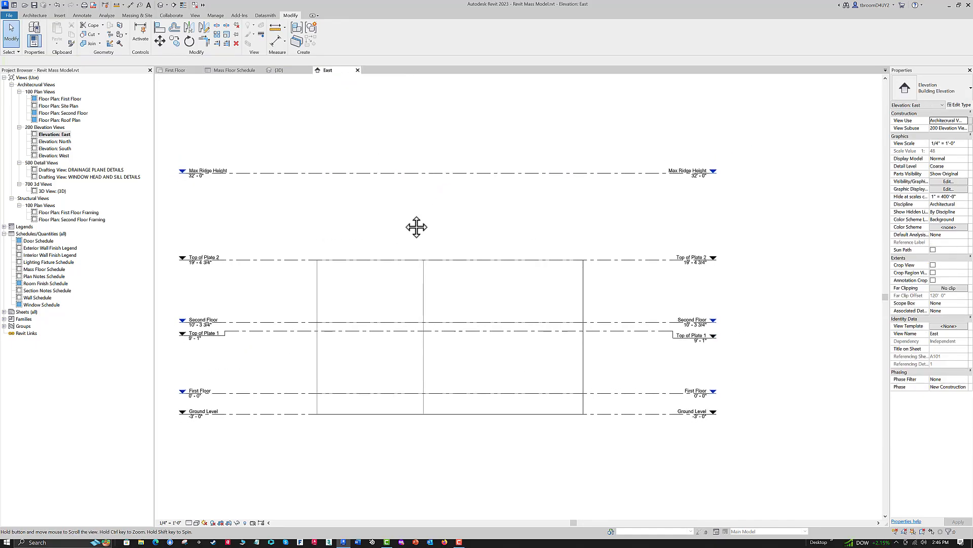
scroll(385, 231, "up", 1)
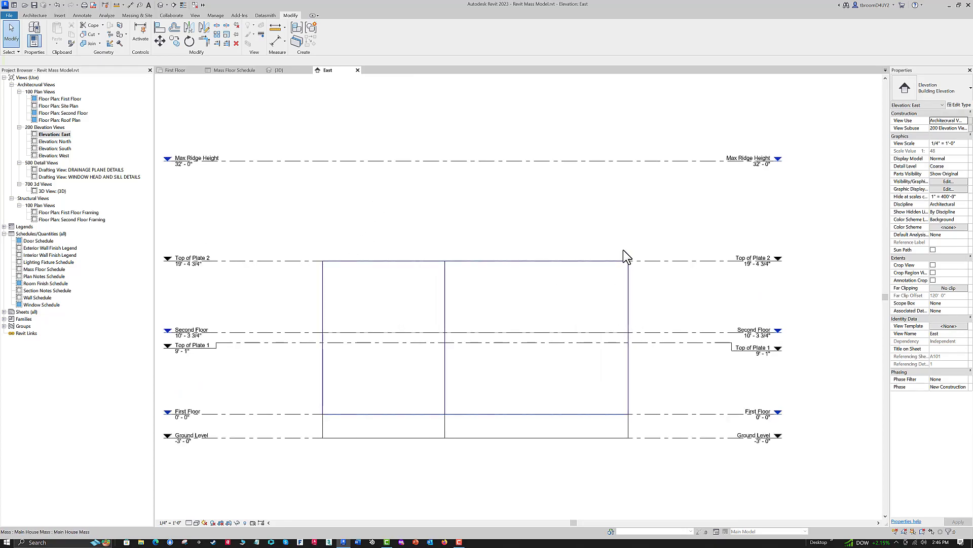
middle_click_drag(313, 198, 302, 246)
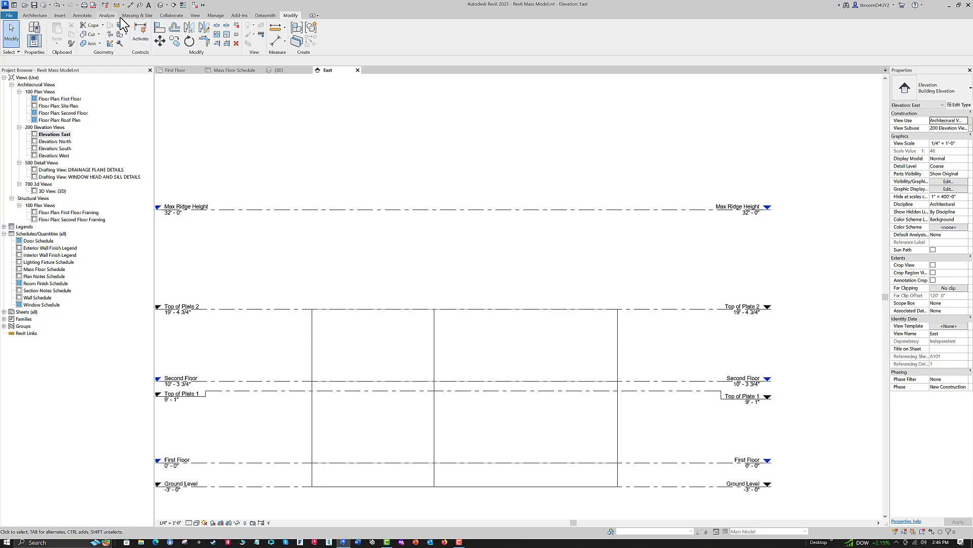
left_click(86, 16)
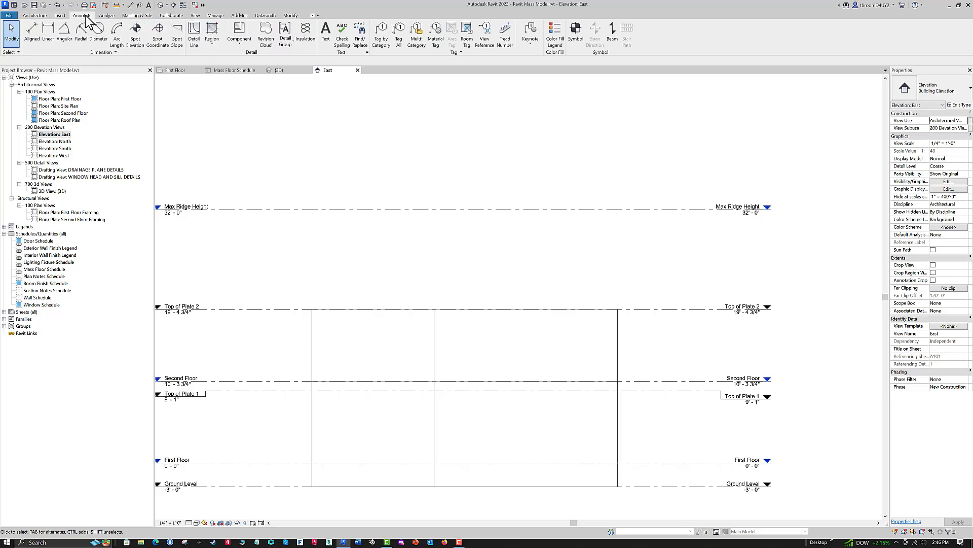
left_click(196, 36)
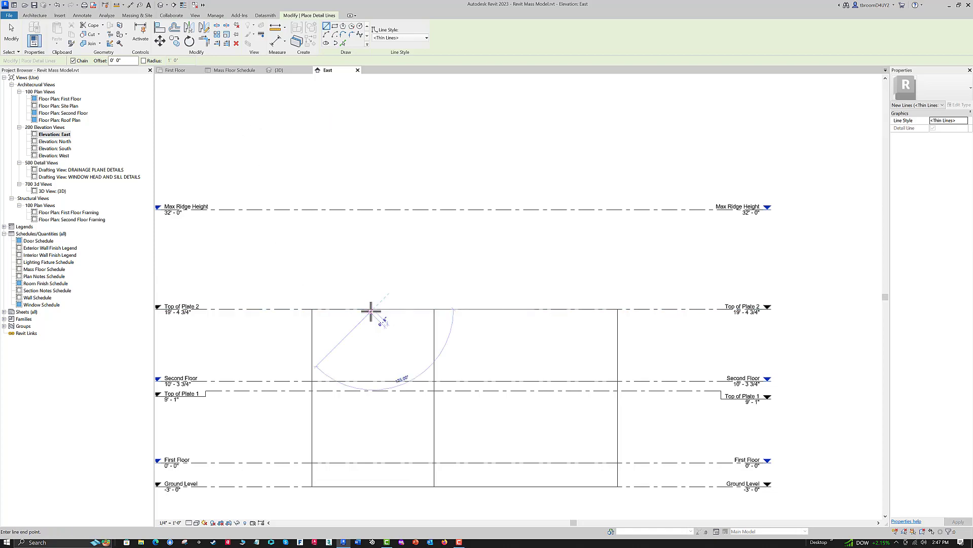
left_click(370, 310)
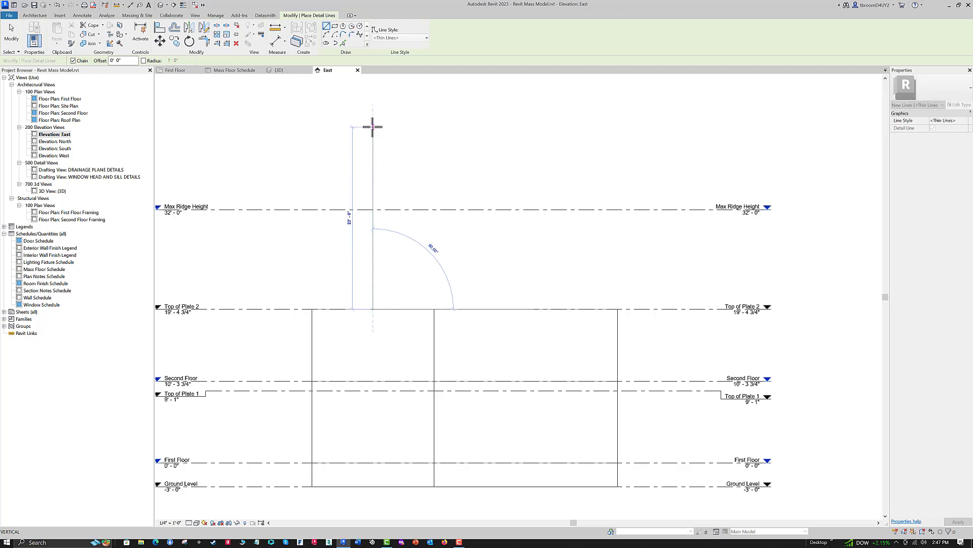
left_click(372, 126)
key("Escape")
key("Escape")
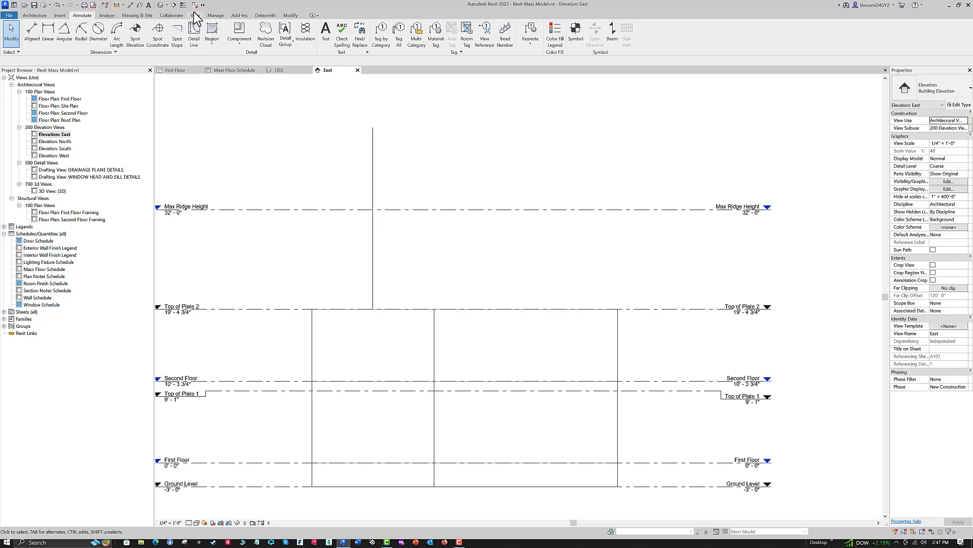
- Create a new in-place mass named "ell roof"
left_click(144, 15)
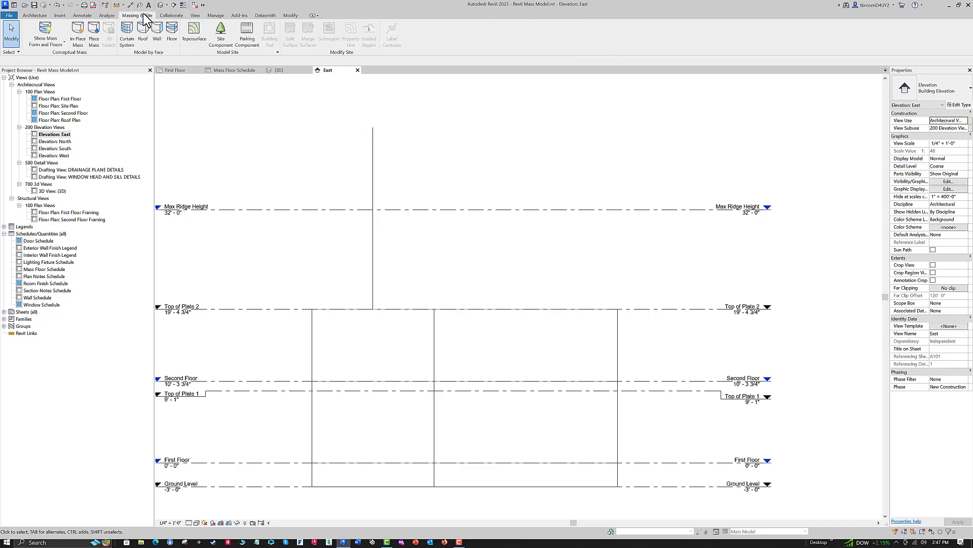
left_click(79, 40)
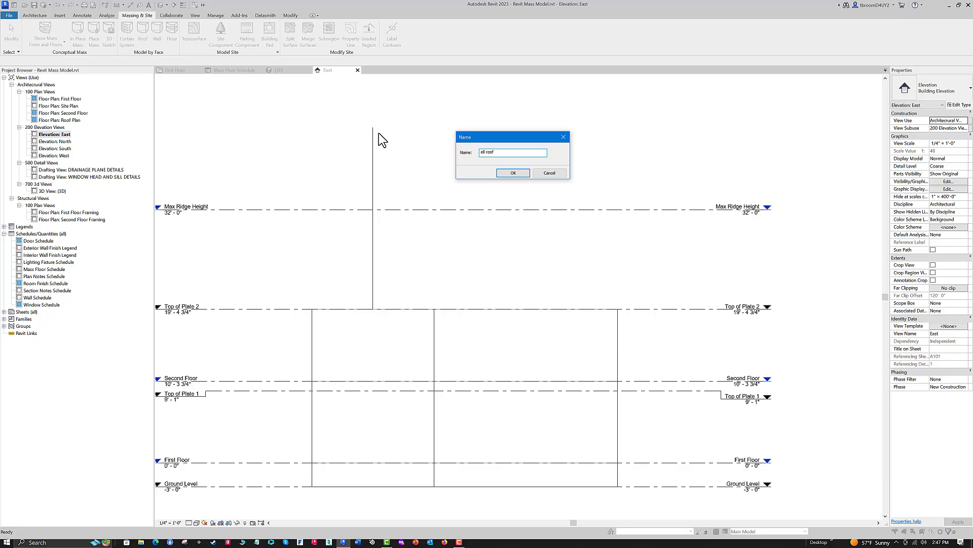
left_click(513, 172)
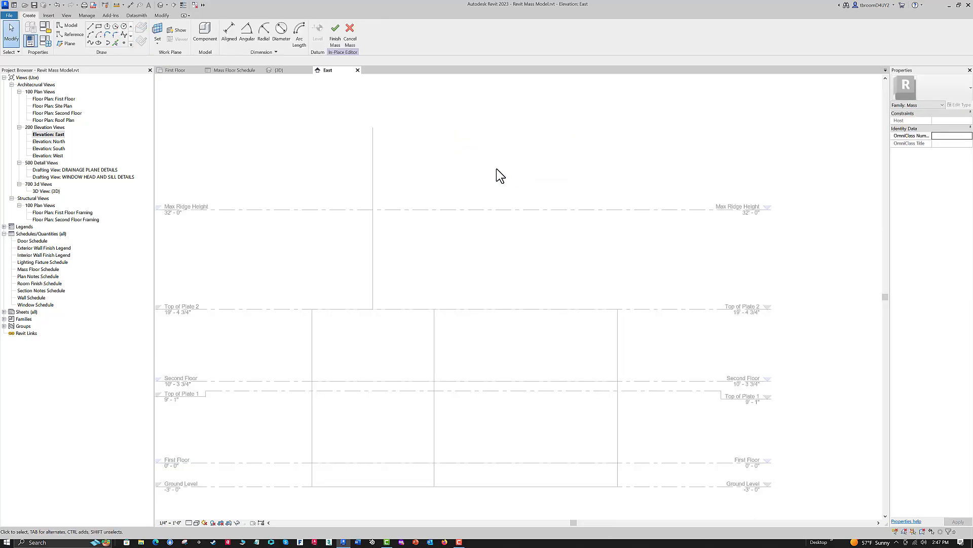
- Set the in-place mass's work plane to Reference Plane : ell front
left_click(159, 44)
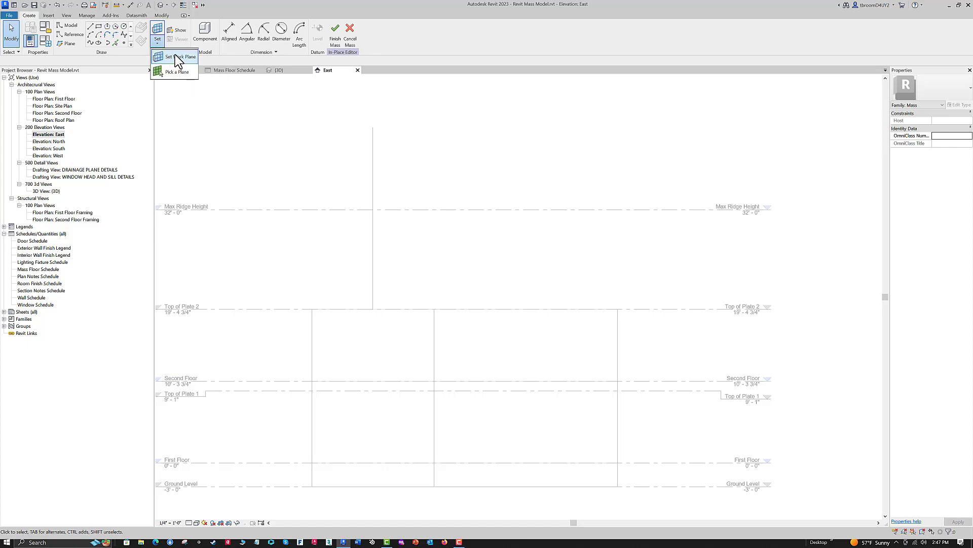
left_click(181, 57)
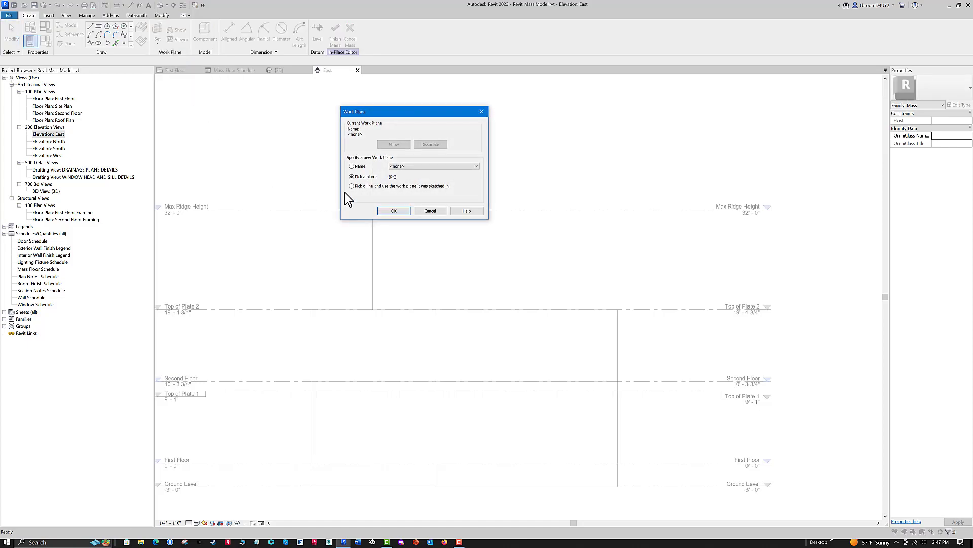
left_click(474, 166)
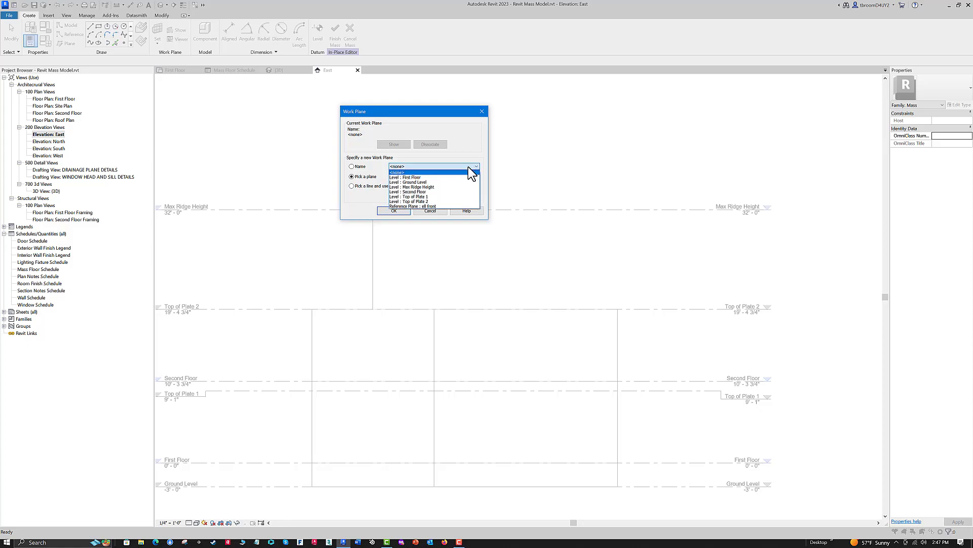
left_click(416, 204)
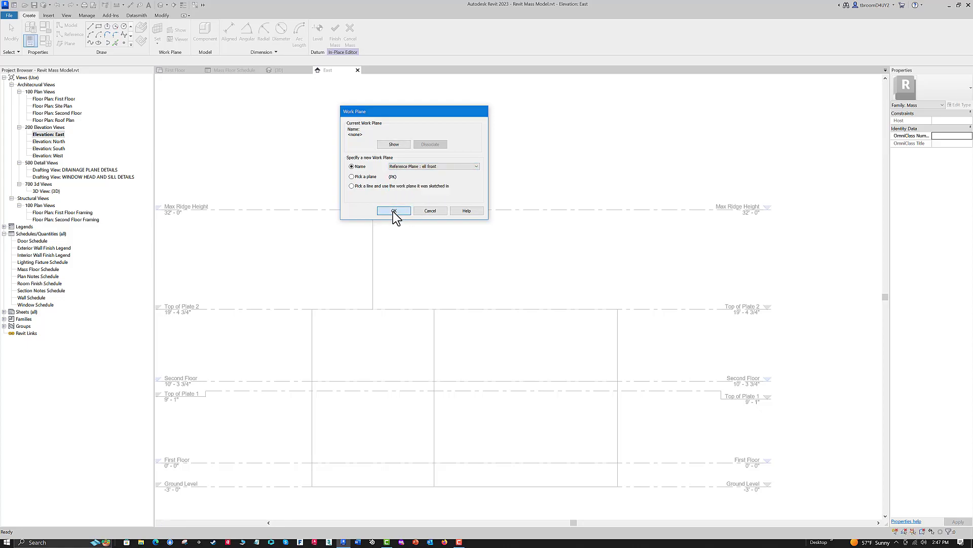
left_click(393, 211)
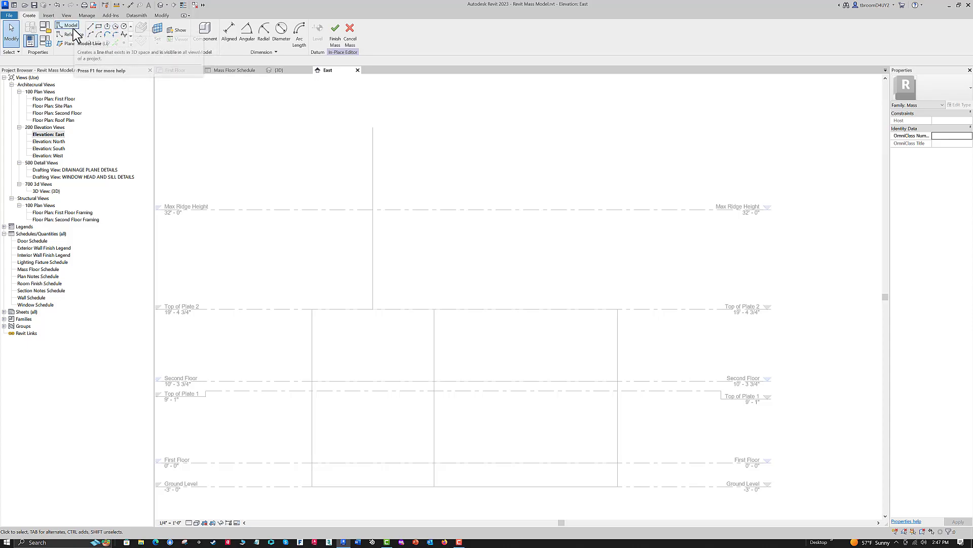
- Draw a 45° model line from the ell's outer top corner up past the vertical centerline on the ell front plane
left_click(90, 27)
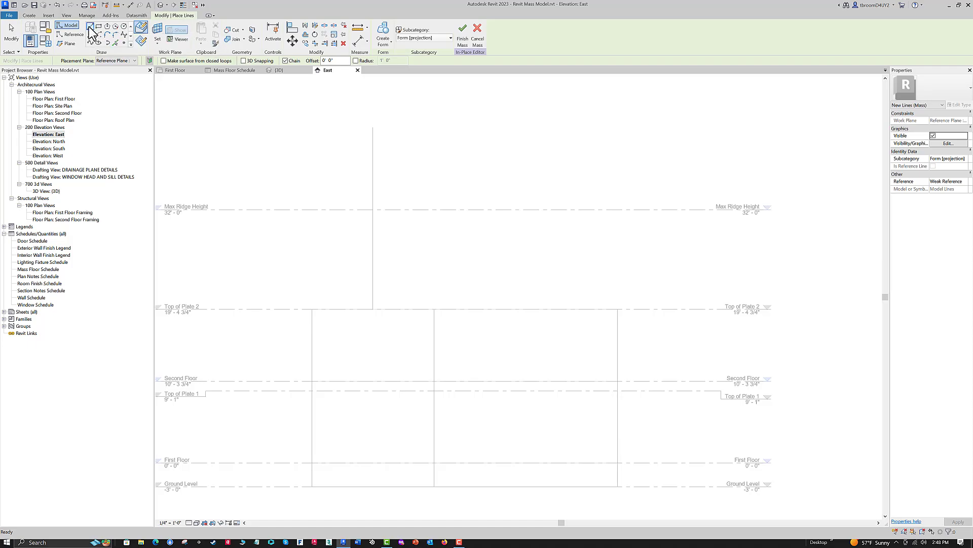
left_click(311, 307)
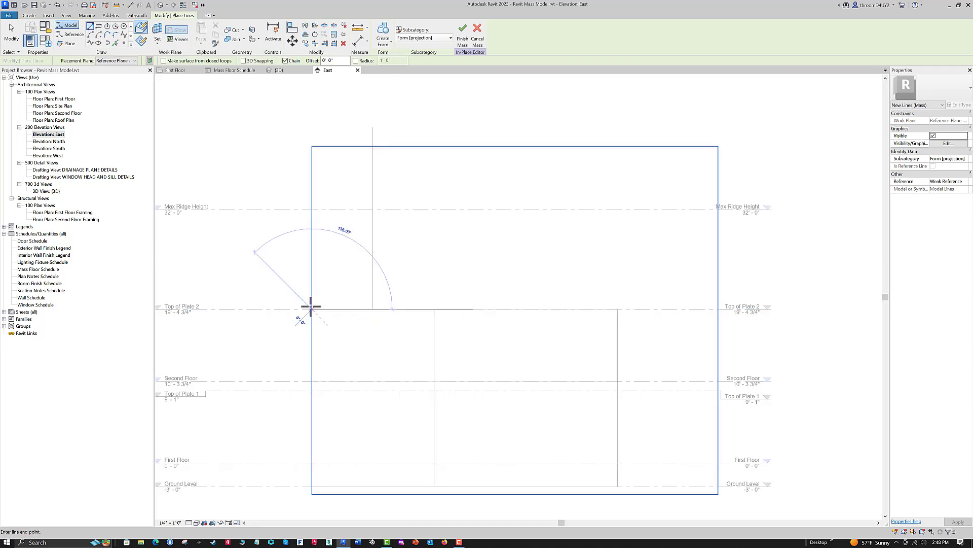
left_click(449, 173)
key("Escape")
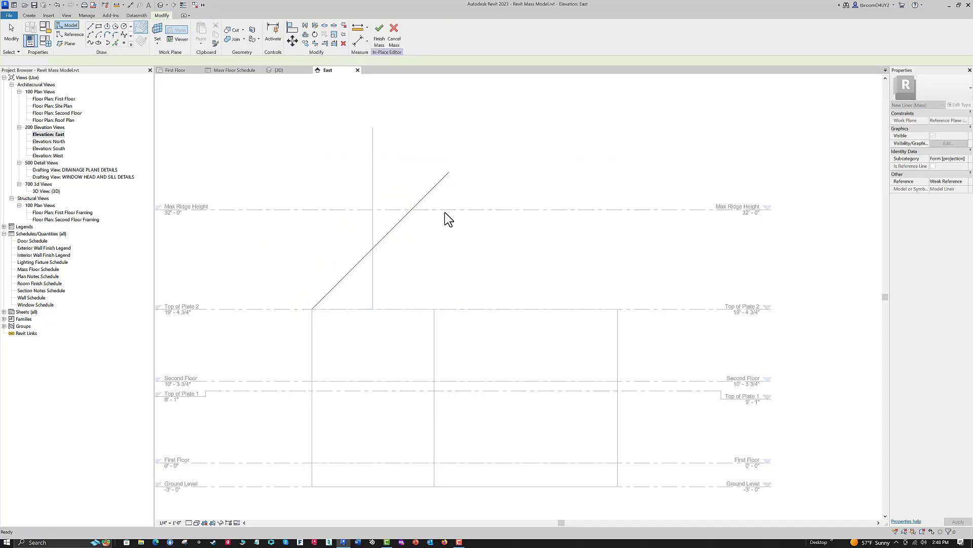
key("Escape")
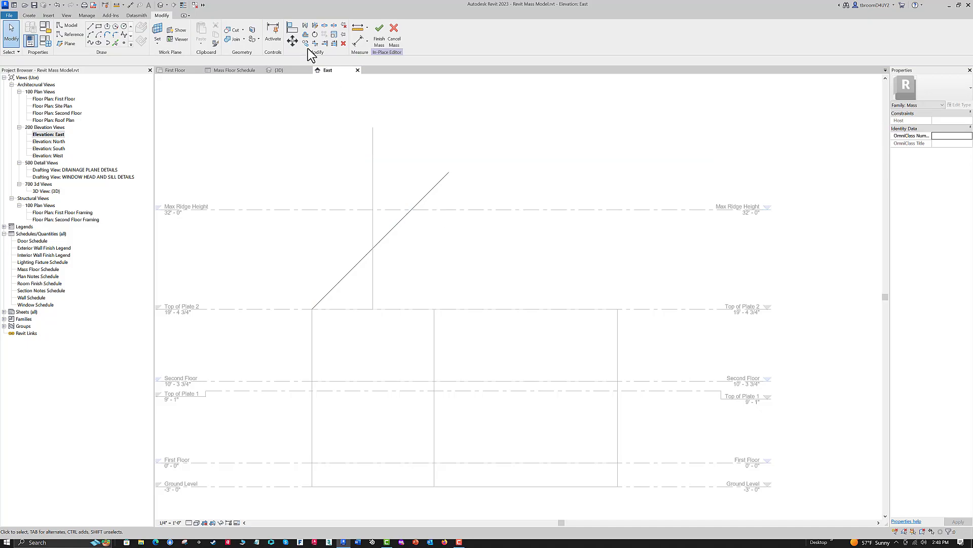
- Draw an opposing 45° model line about 33' long from the ell's other top corner, crossing the first roof line at the centerline
left_click(91, 26)
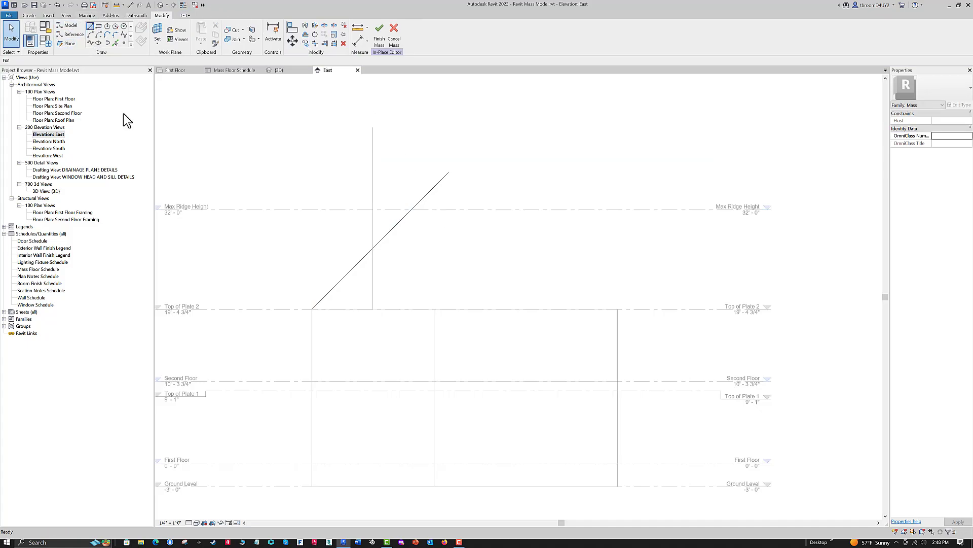
left_click(433, 308)
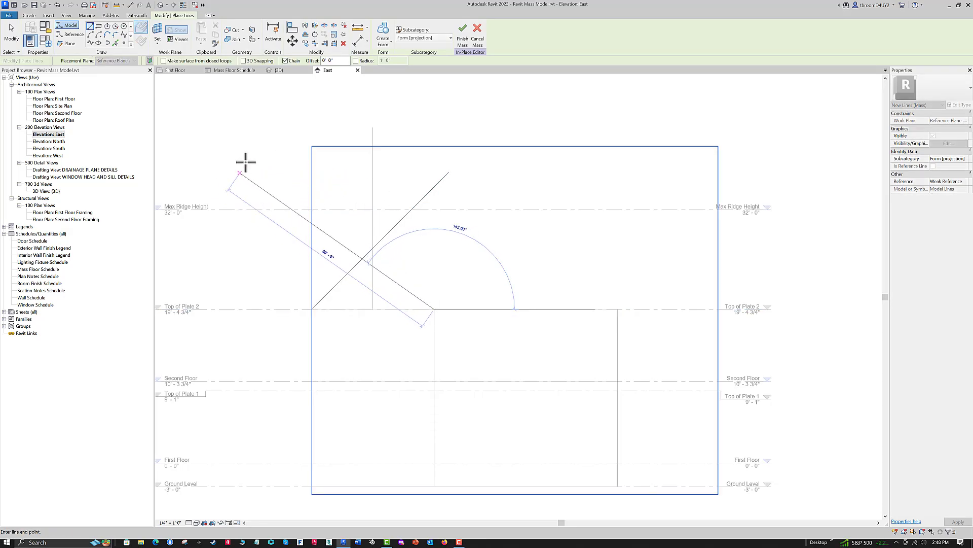
left_click(251, 121)
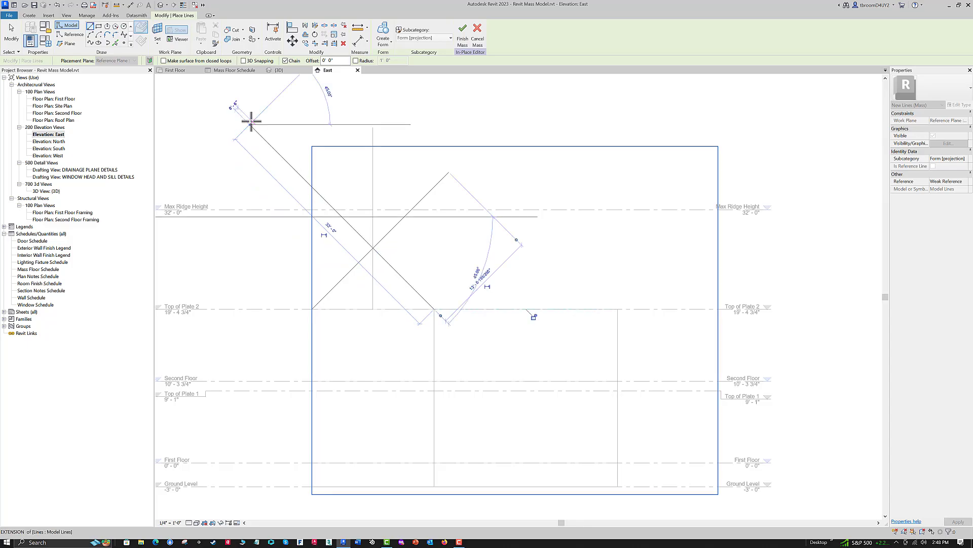
key("Escape")
key("Escape")
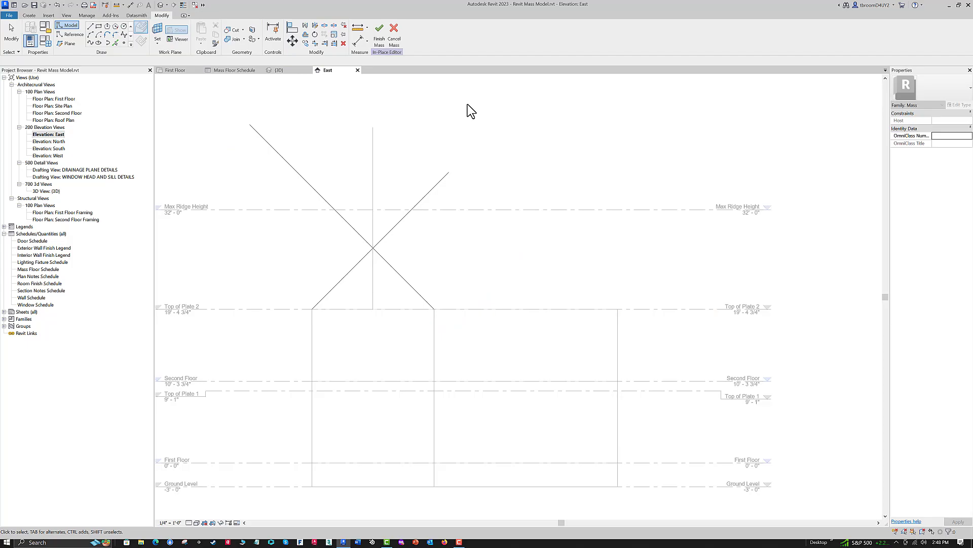
- Trim the two sloped ell roof lines to a corner at their intersection, keeping the lower parts
left_click(346, 273)
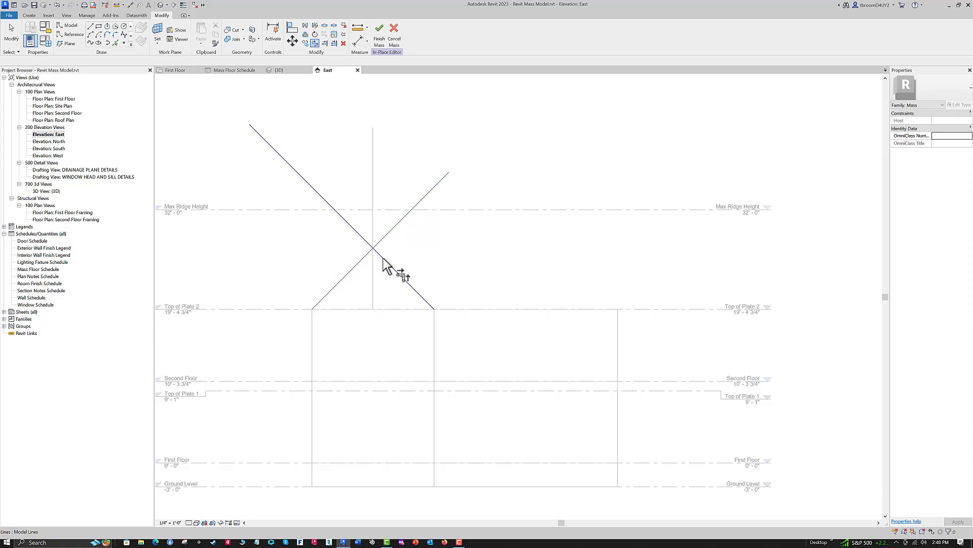
key("Escape")
key("Escape")
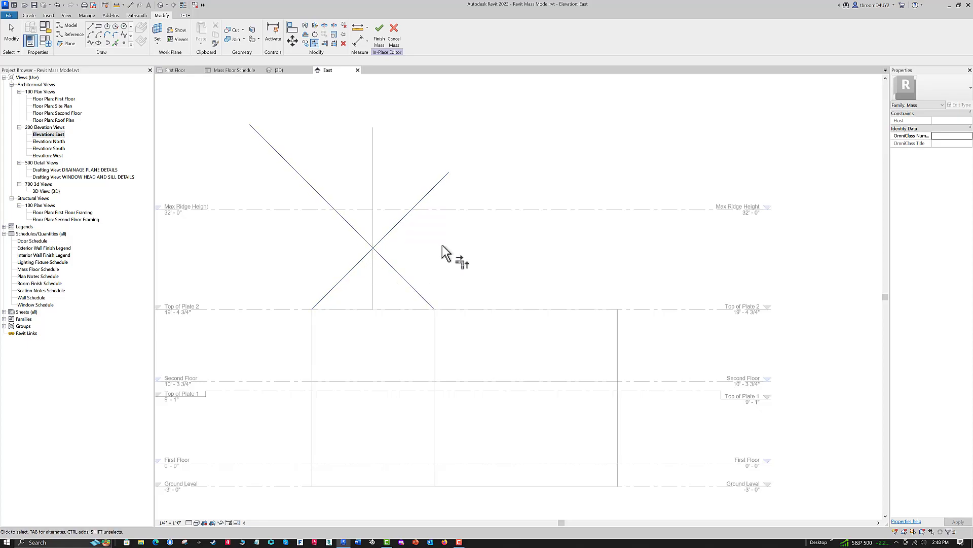
left_click(353, 267)
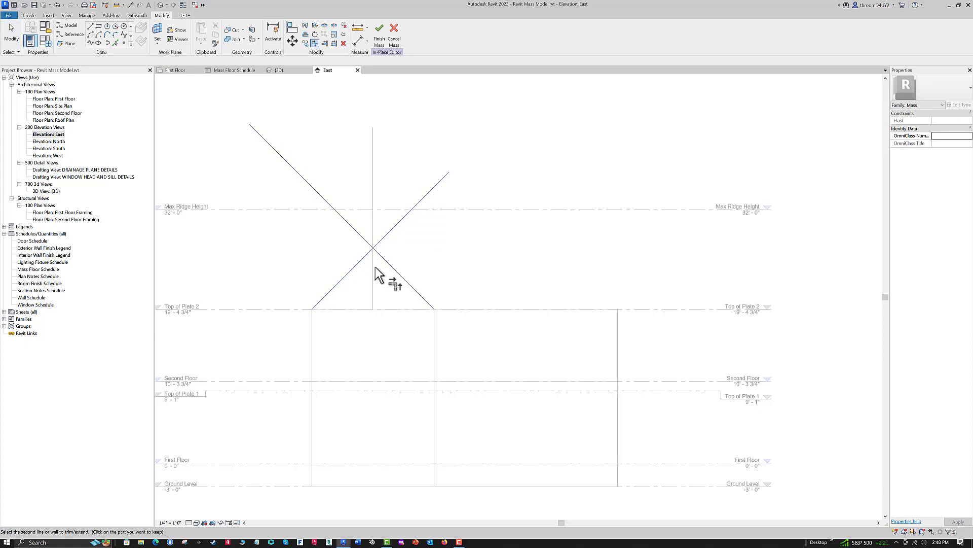
left_click(387, 262)
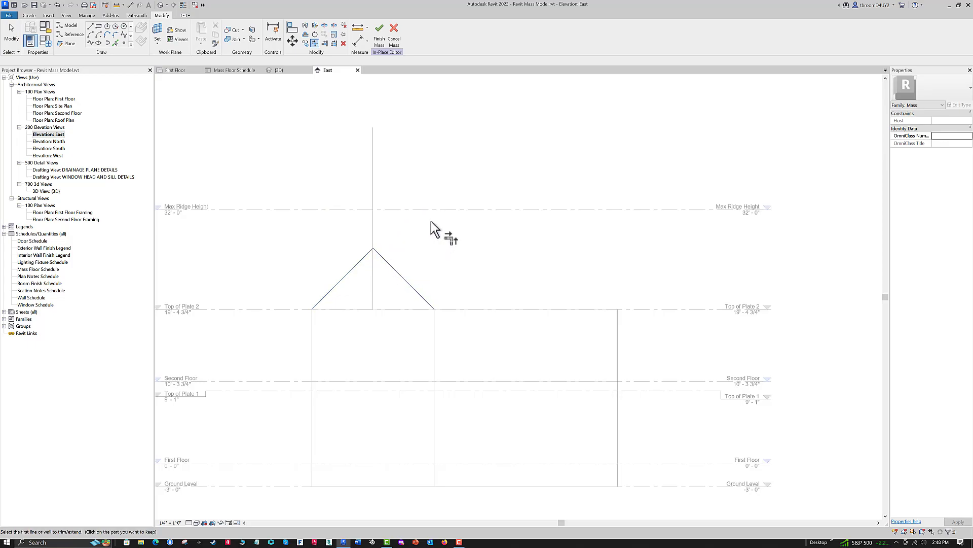
- Close the ell's gable profile with a horizontal model line between the two eave corners at Top of Plate 2
left_click(91, 25)
left_click(313, 308)
left_click(434, 308)
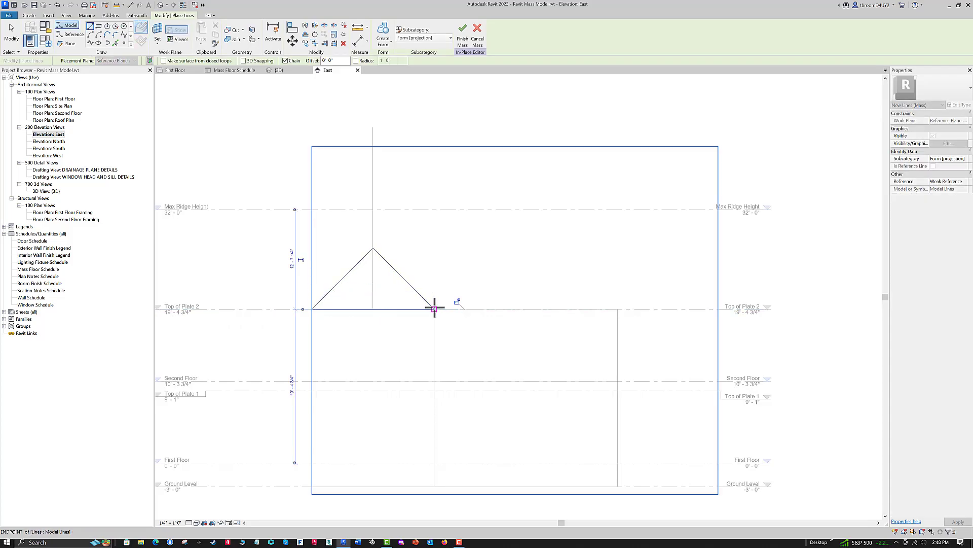
key("Escape")
key("Escape")
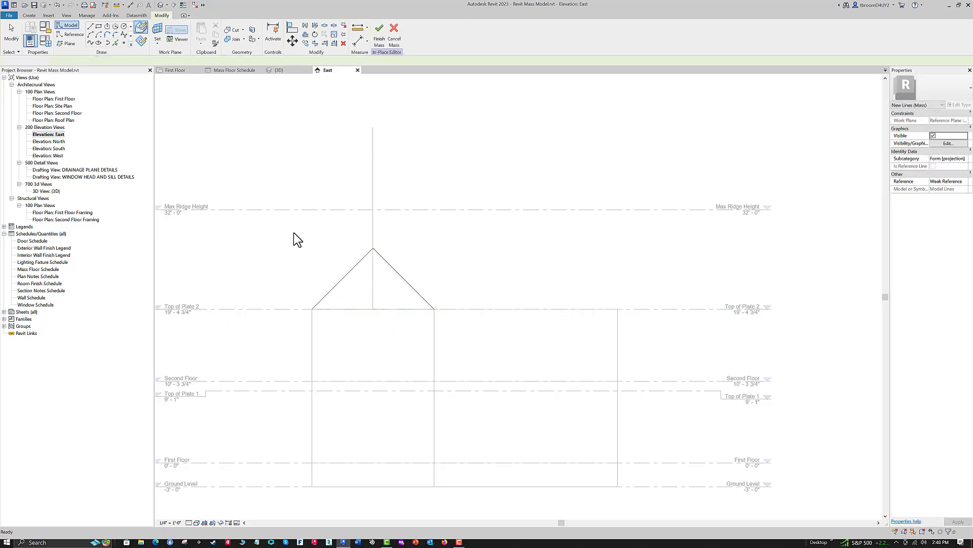
- Create a solid form from the closed triangular ell roof profile
left_click(345, 275)
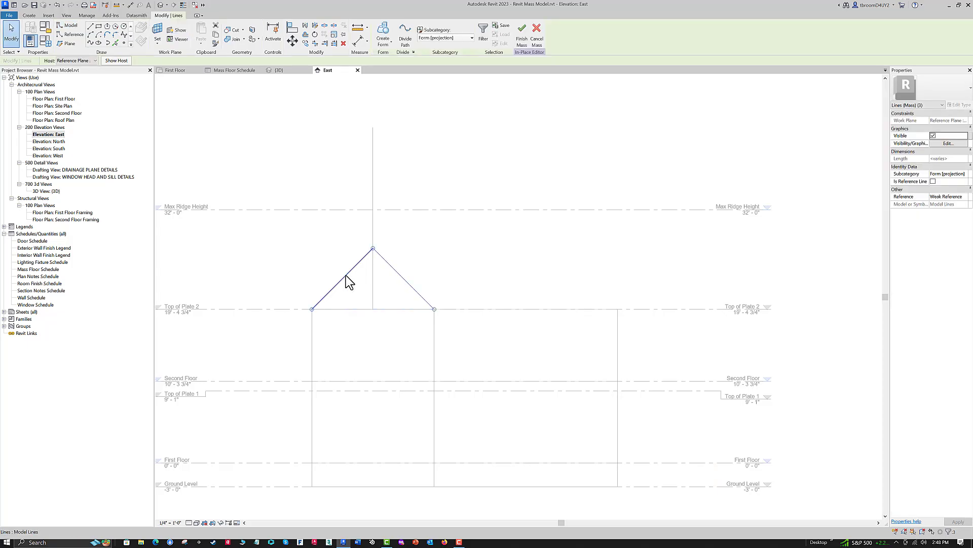
left_click(388, 44)
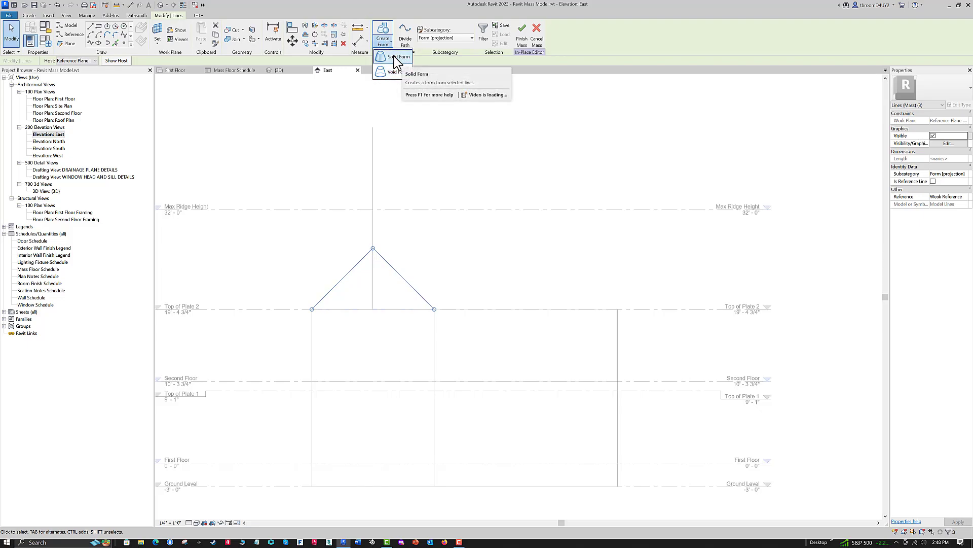
left_click(395, 57)
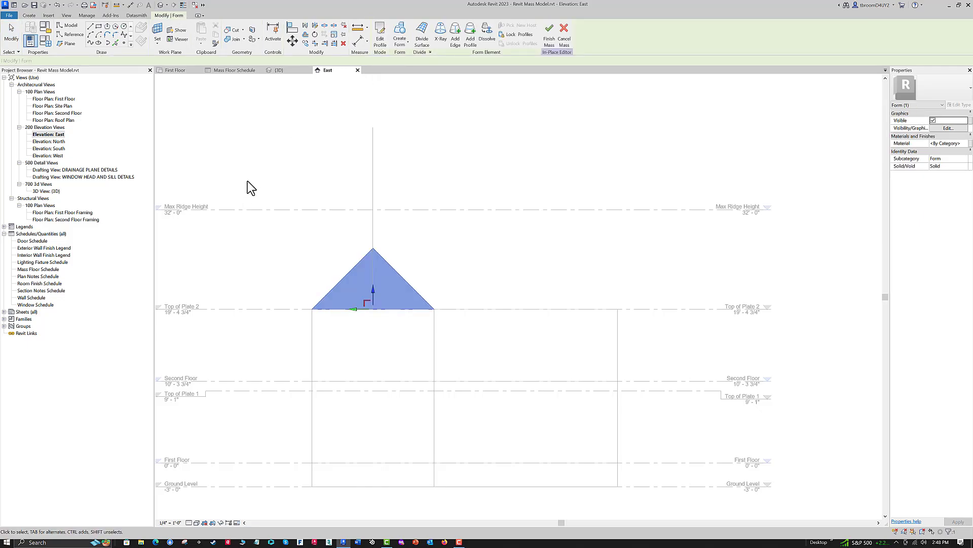
left_click(298, 169)
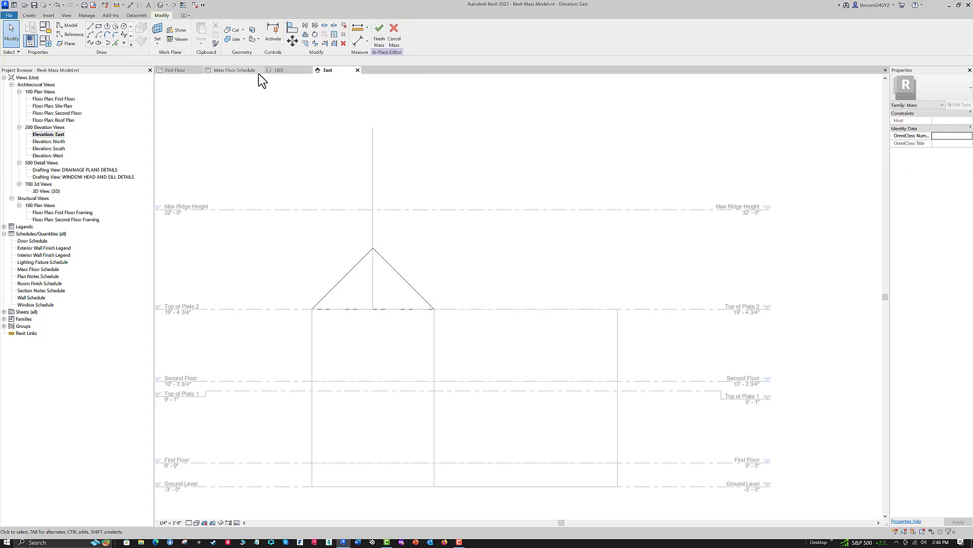
- In the 3D view, extend the ell roof form's back face into the main house until the form is about 17' long
left_click(278, 71)
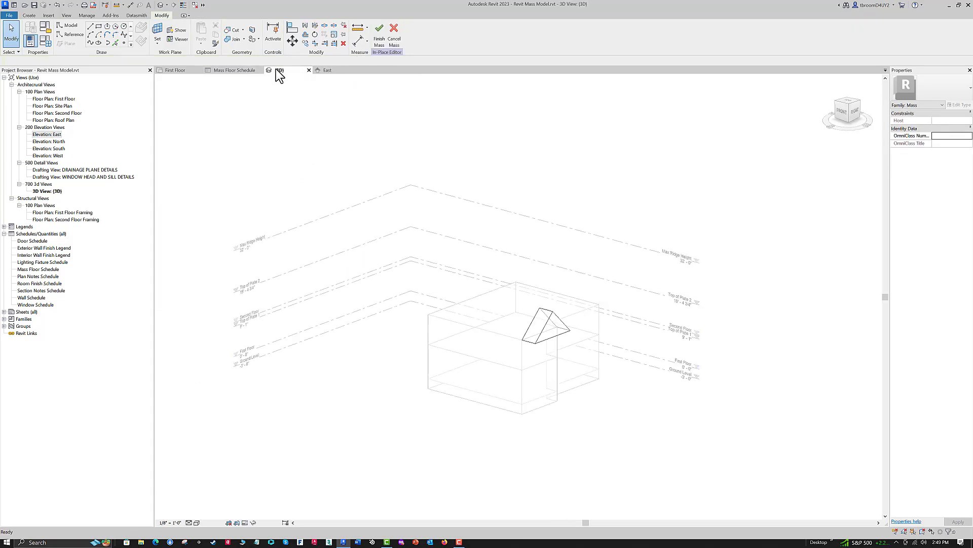
scroll(552, 307, "up", 4)
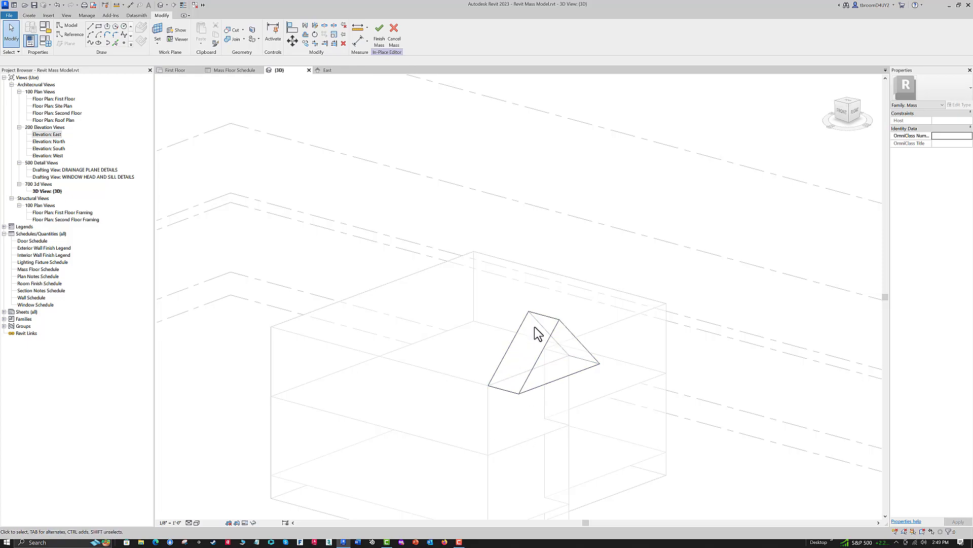
left_click(530, 345)
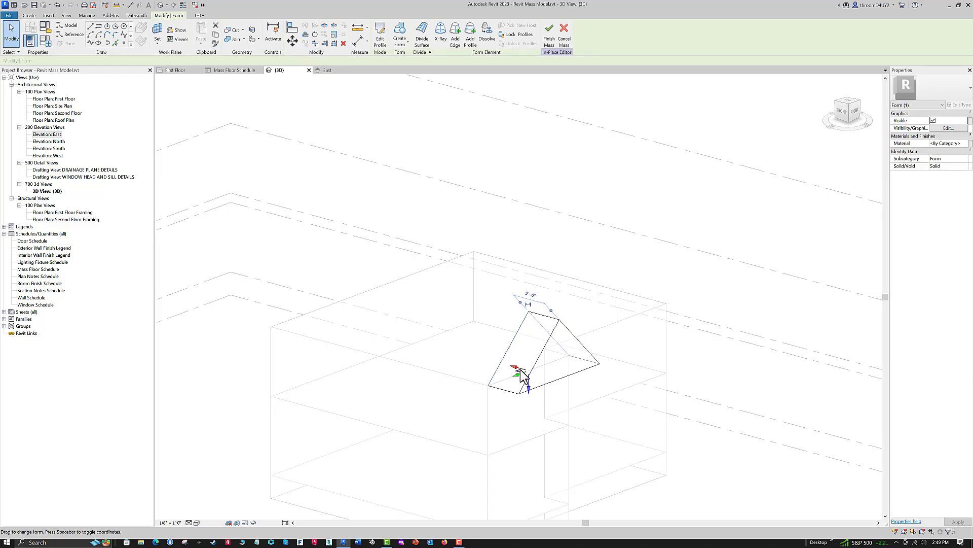
left_click_drag(514, 366, 439, 347)
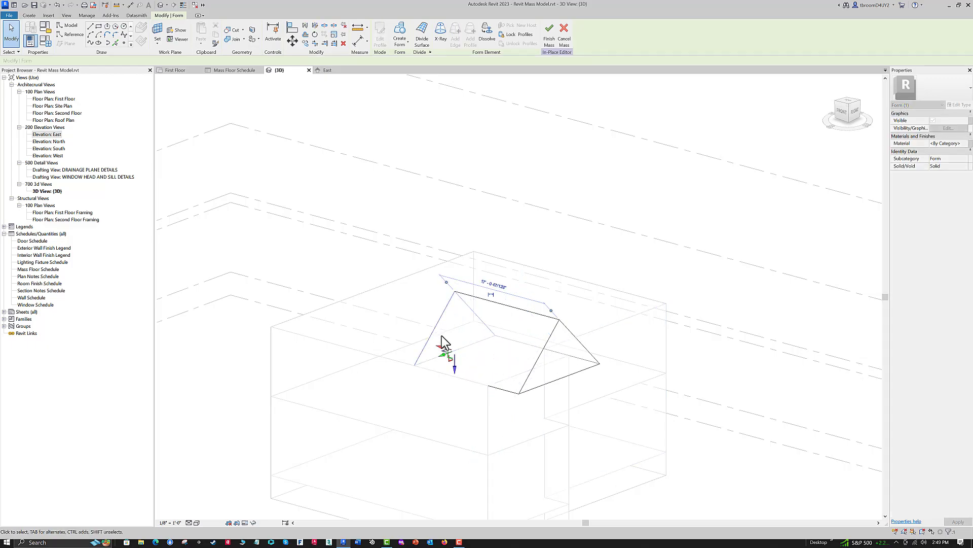
left_click(599, 405)
- Align the ell roof form's front gable face with the front face of the ell mass below
middle_click_drag(644, 409, 585, 347, "shift")
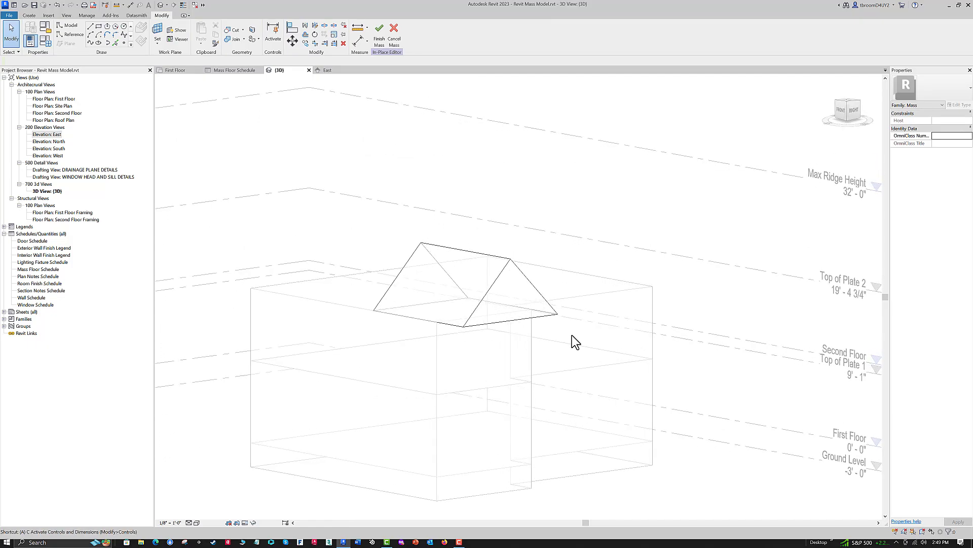
key("a")
key("l")
left_click(439, 357)
left_click(539, 323)
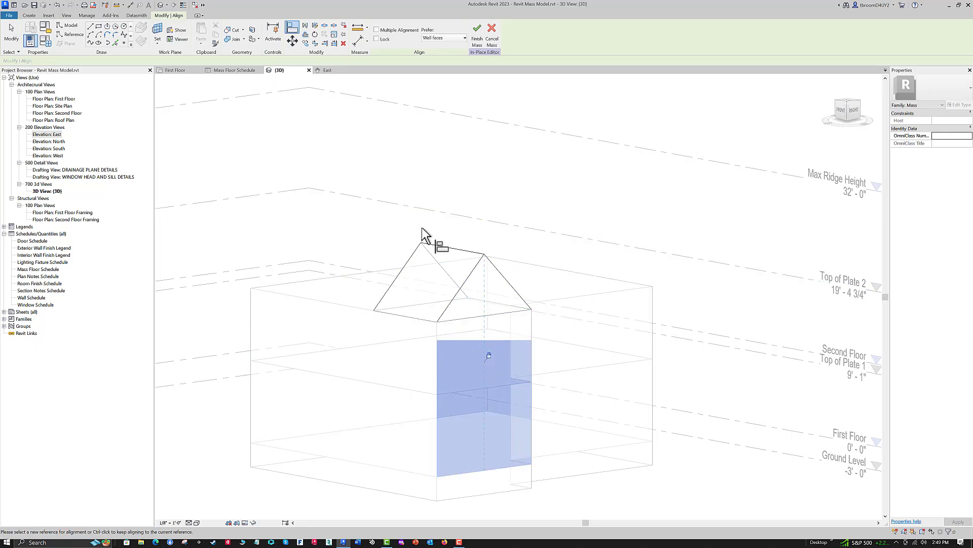
middle_click_drag(582, 283, 364, 284, "shift")
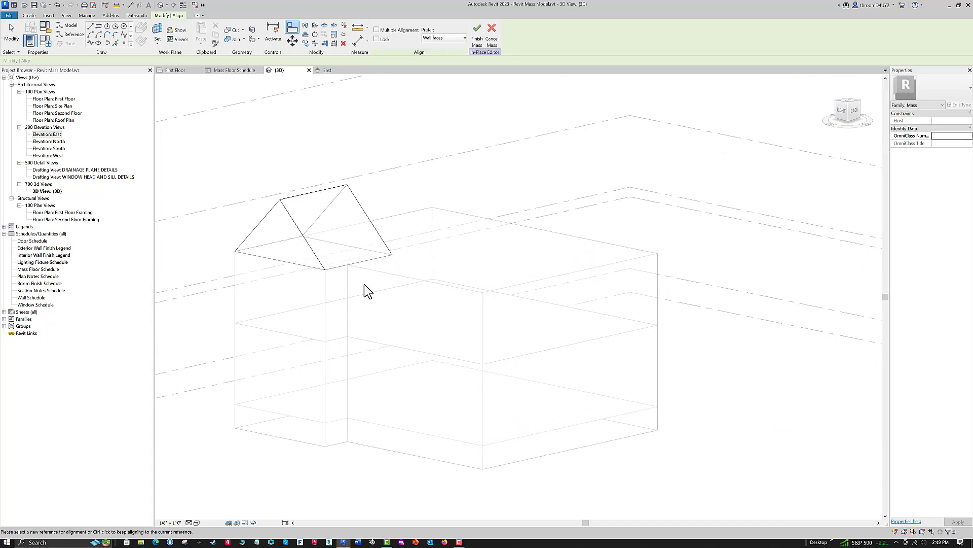
- In the North elevation, start a model line and pick the main house mass's face as the work plane
left_click(330, 70)
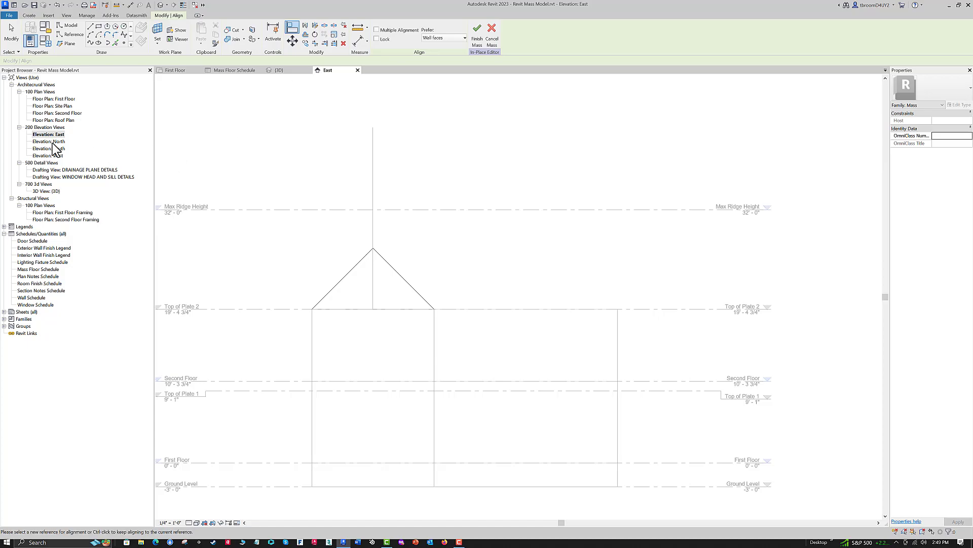
double_click(53, 142)
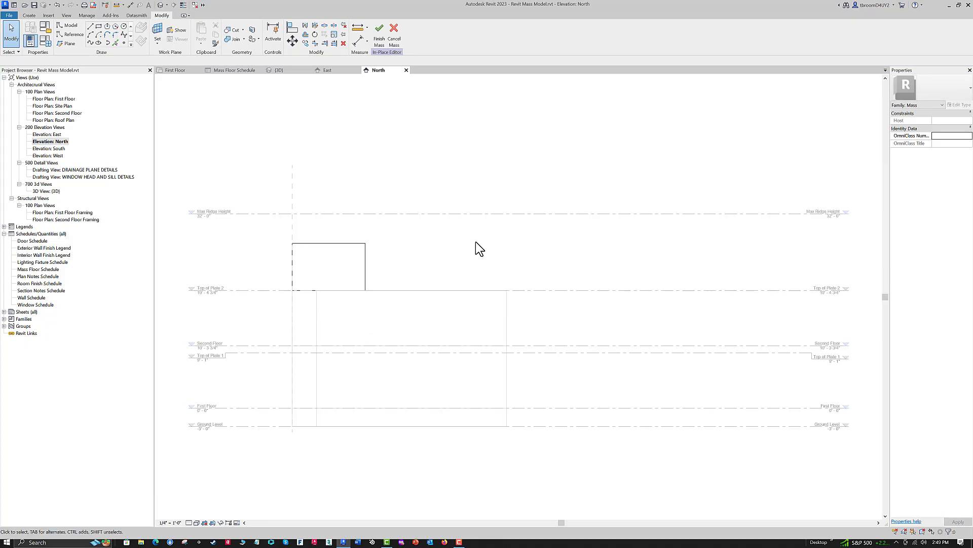
scroll(480, 248, "up", 2)
middle_click_drag(452, 276, 518, 272)
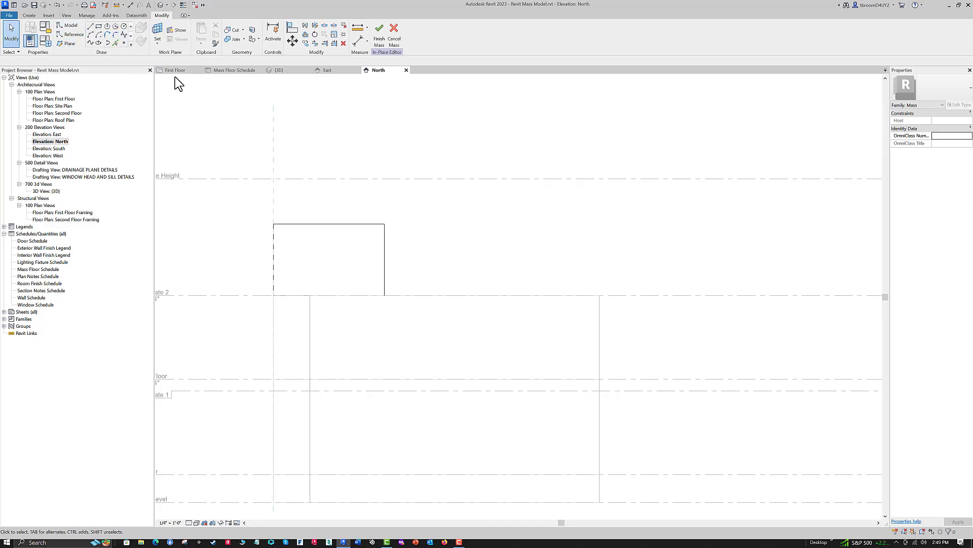
left_click(88, 26)
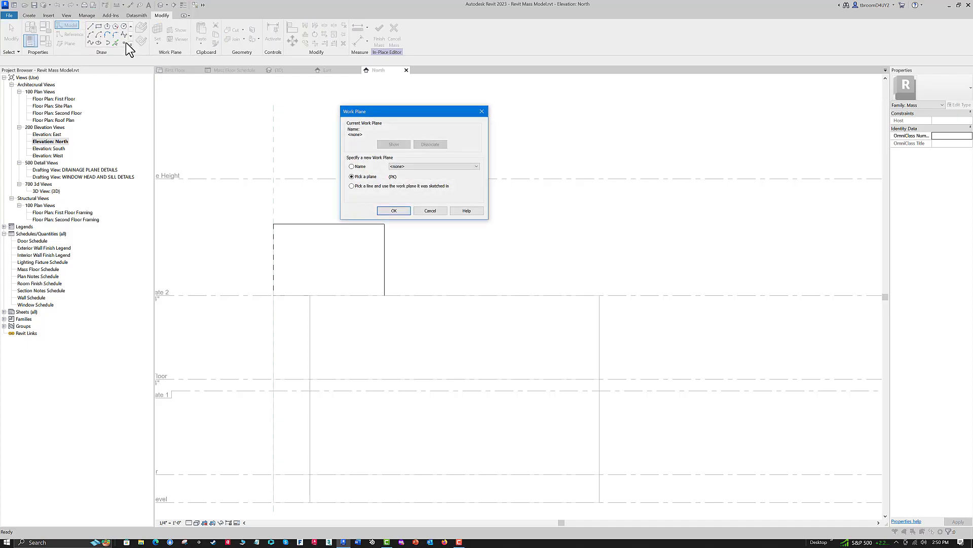
left_click(393, 210)
left_click(459, 295)
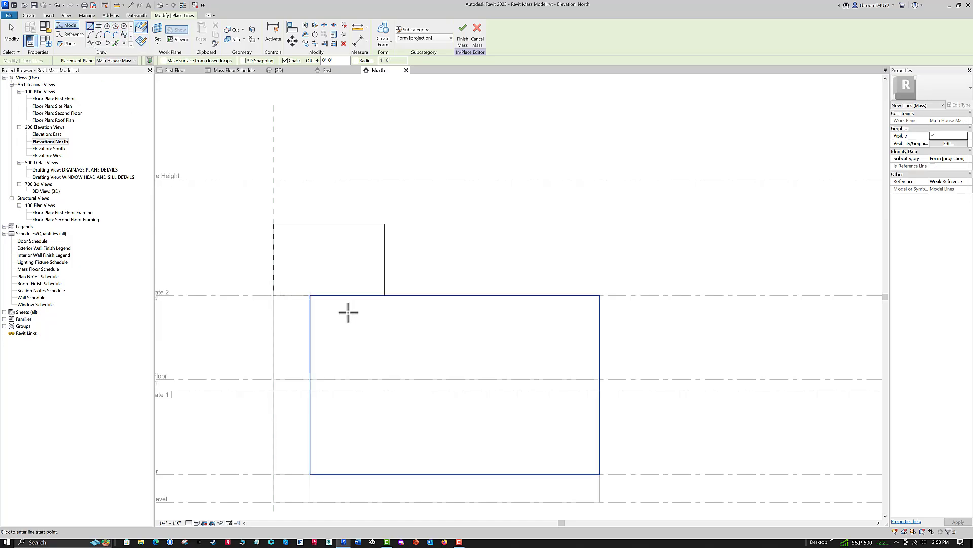
- Draw a vertical model line about 18'-6" long from the midpoint of the main house's top edge up past Max Ridge Height
left_click(455, 295)
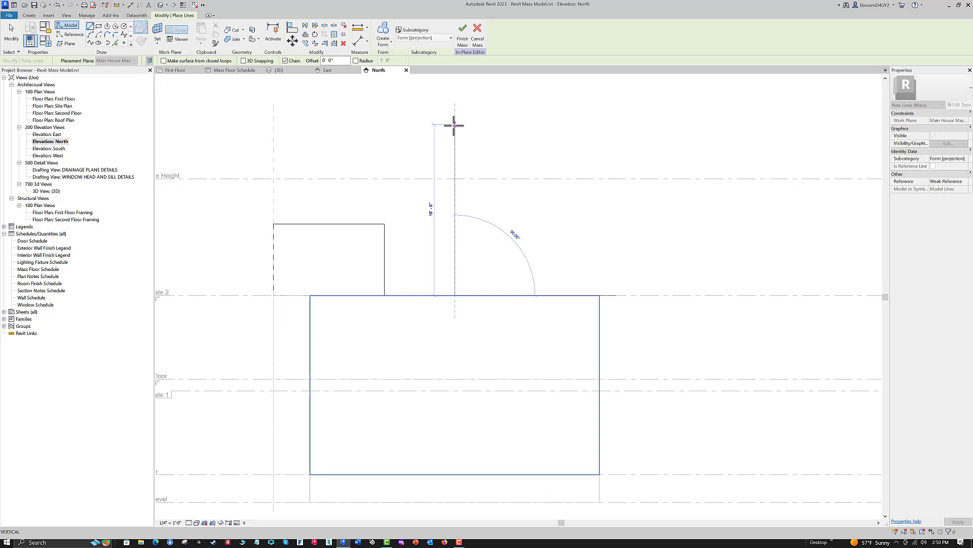
left_click(455, 124)
key("Escape")
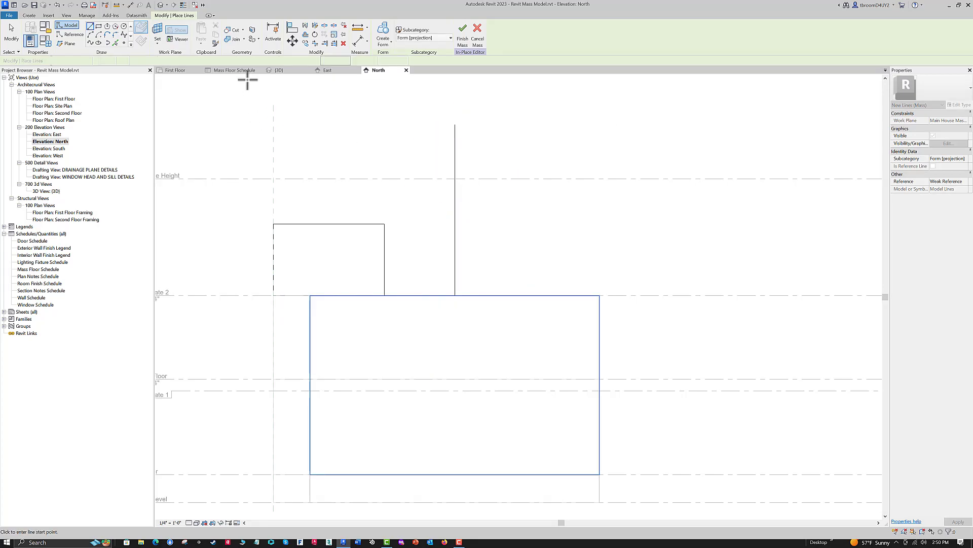
- Draw a 45° model line about 27'-6" long from the main house's top corner nearest the ell up past the vertical centerline
left_click(90, 26)
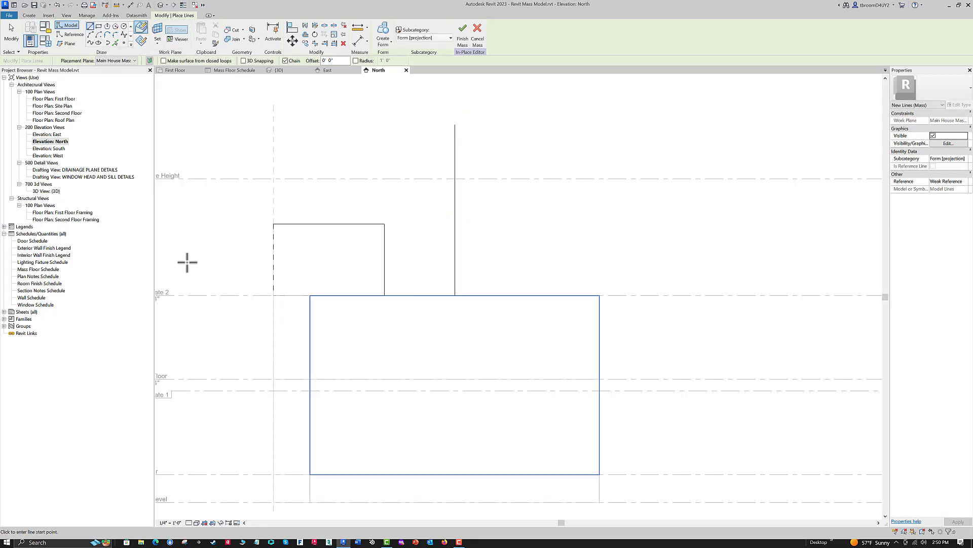
left_click(311, 295)
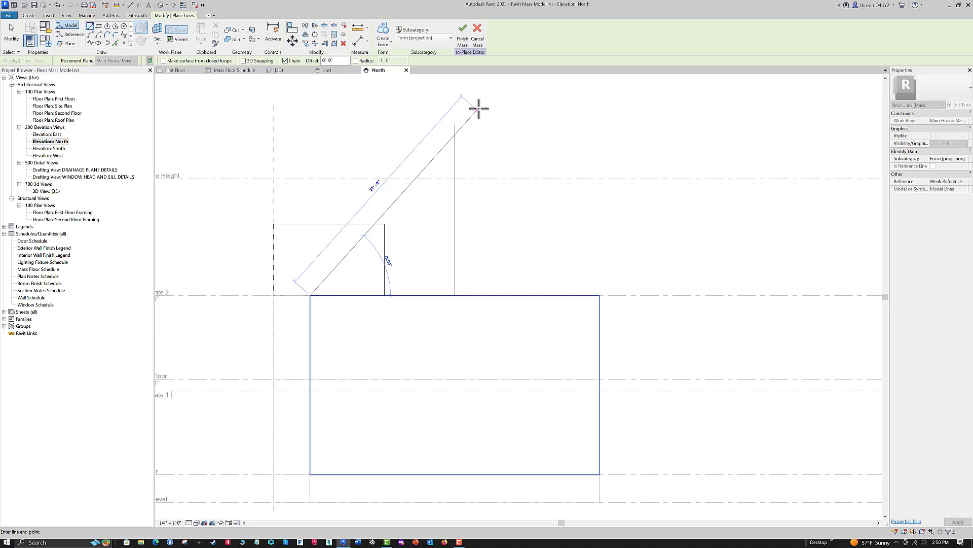
left_click(485, 113)
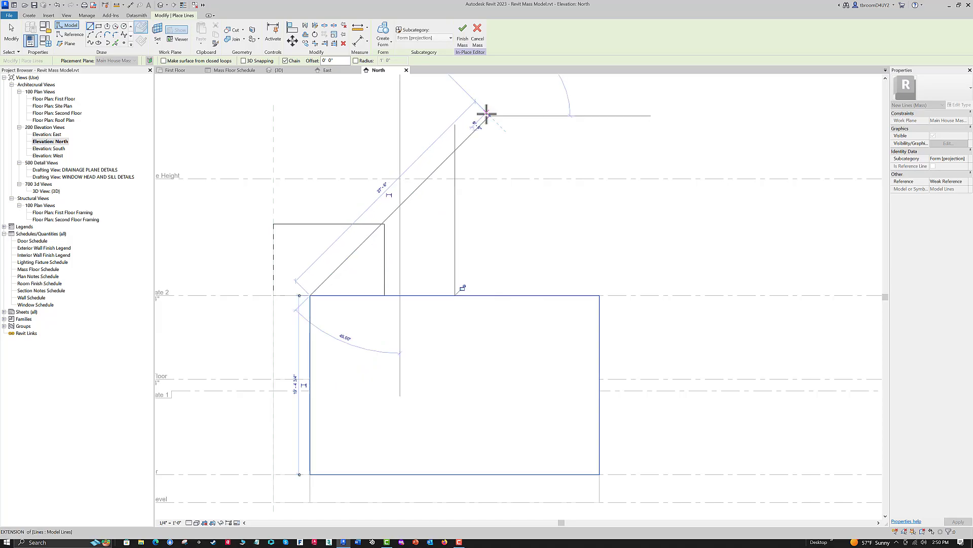
- Draw a 45° model line about 27' long from the main house's other top corner up past the vertical centerline
key("Escape")
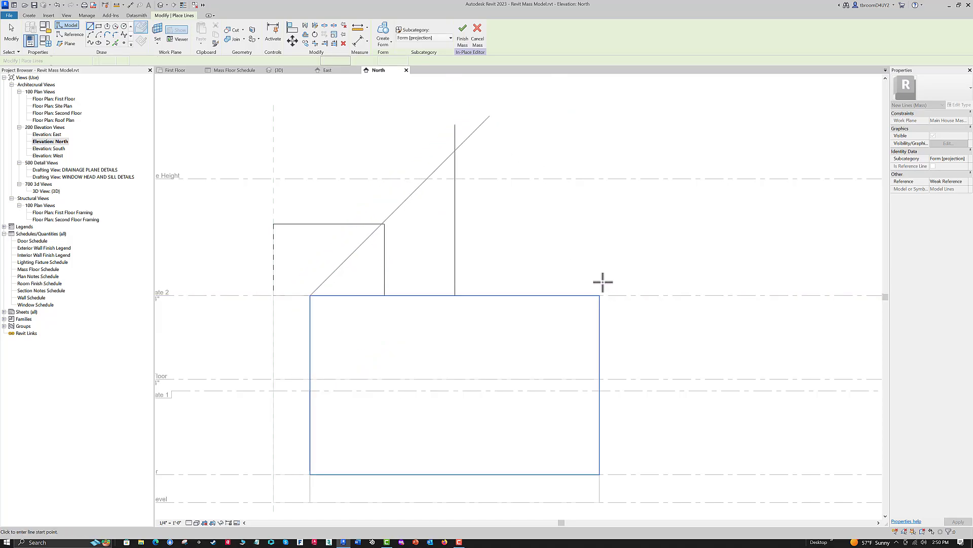
left_click(599, 295)
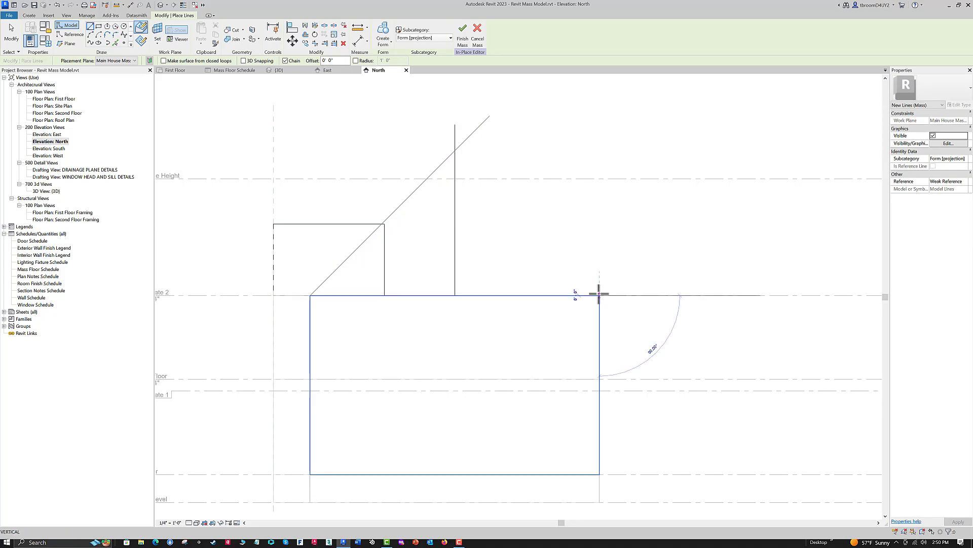
left_click(423, 120)
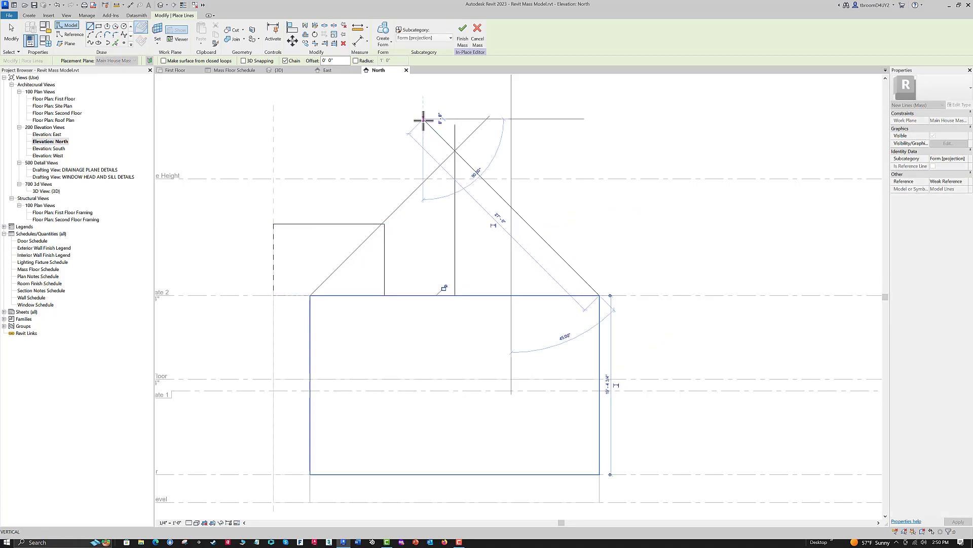
key("Escape")
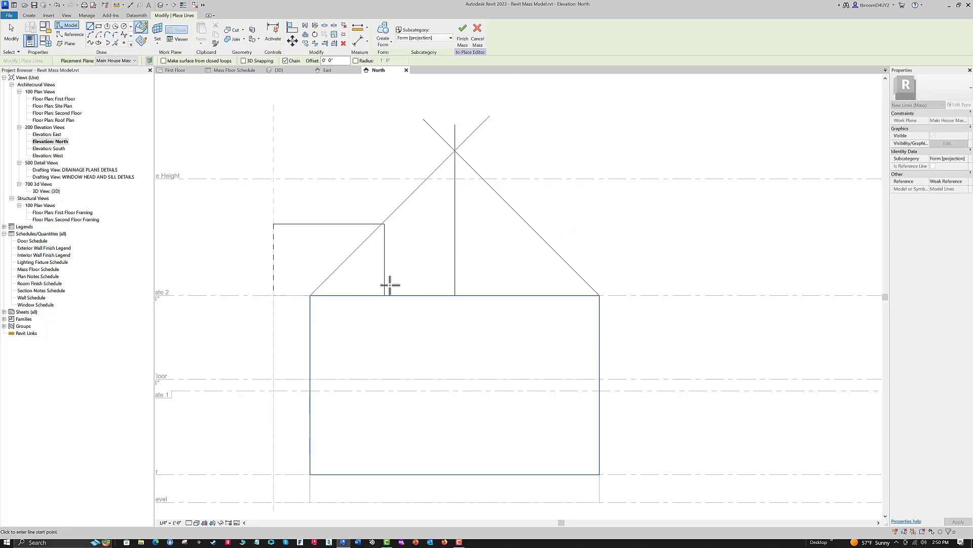
- Draw a horizontal model line 31'-4" long between the lower ends of the two sloping lines
left_click(310, 295)
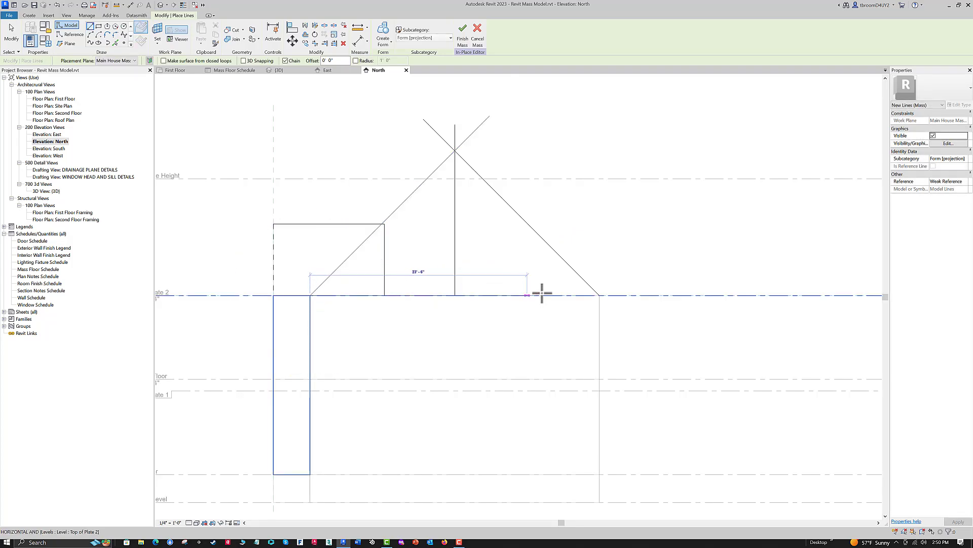
left_click(599, 294)
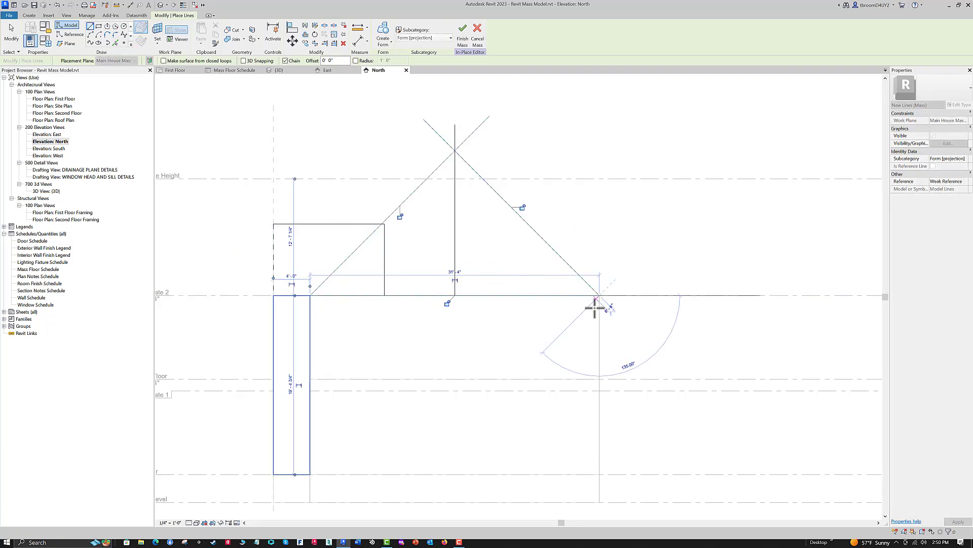
key("Escape")
key("Escape")
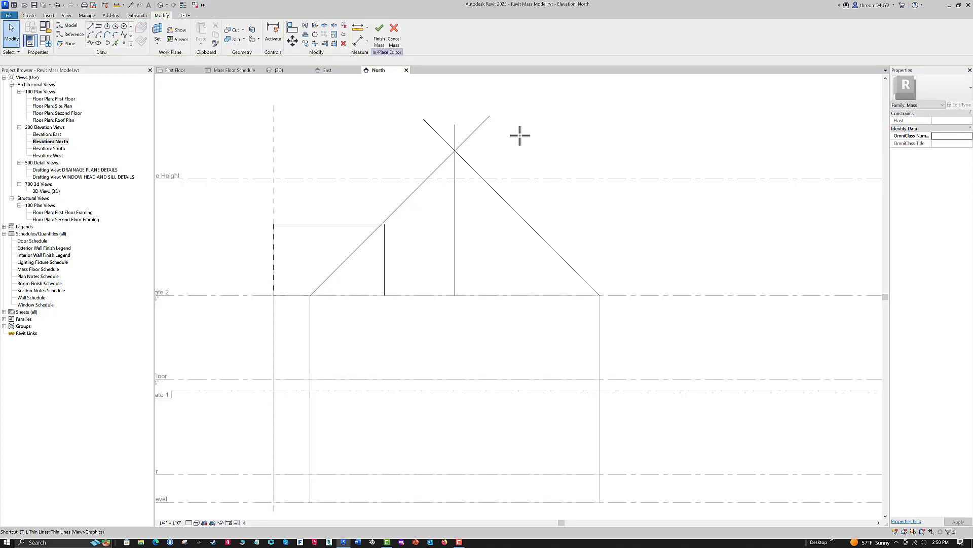
- Trim the two sloping lines to meet at a peak and delete the vertical centerline
left_click(474, 171)
left_click(440, 163)
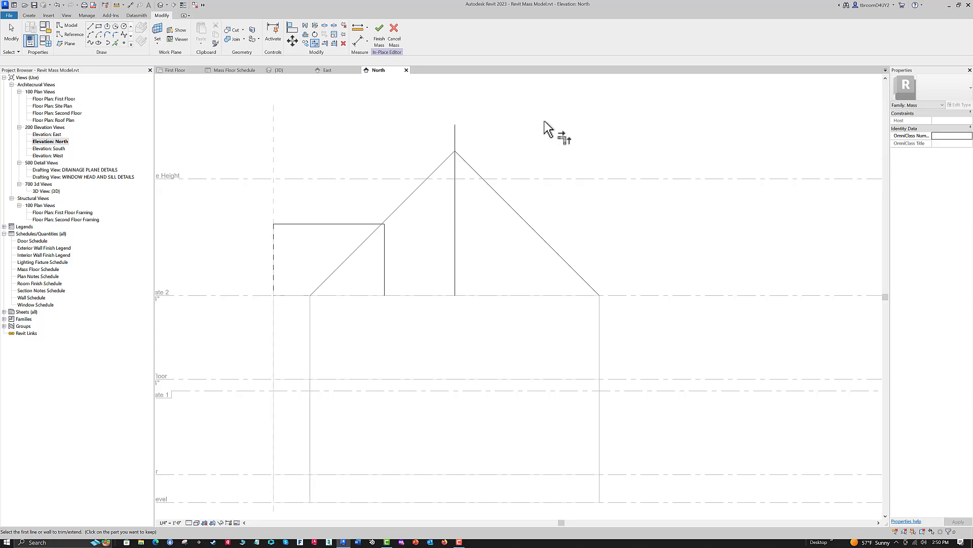
key("Escape")
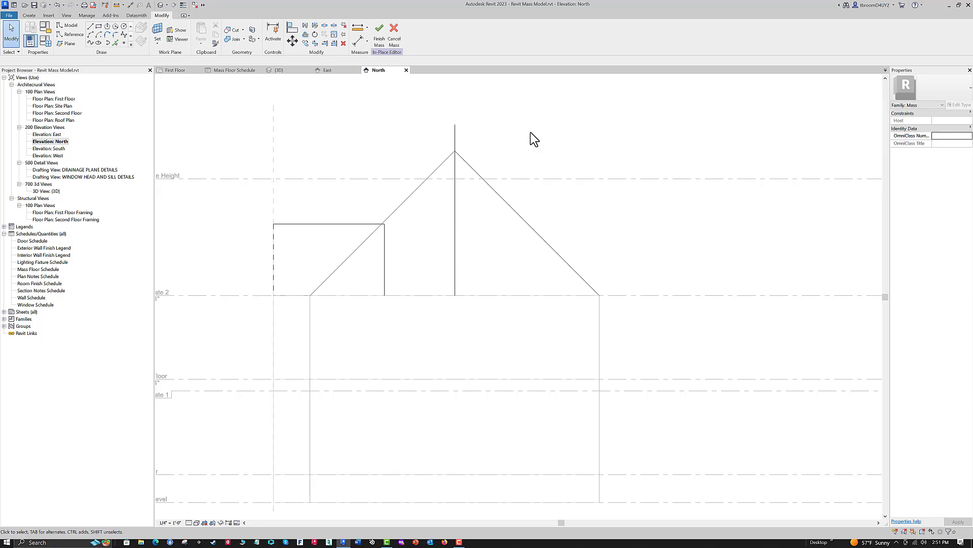
left_click(455, 139)
key("Delete")
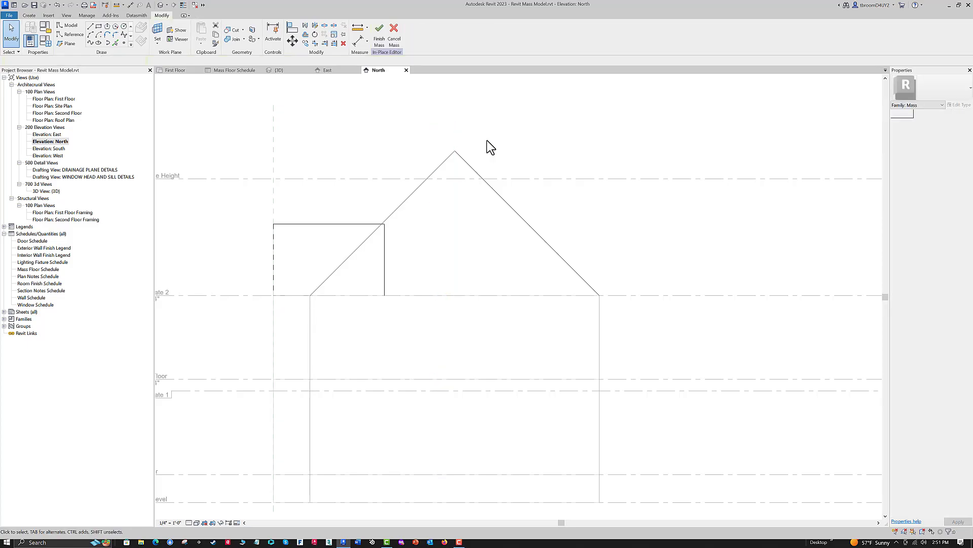
- In the 3D view, delete the horizontal line that lies away from the main house gable's plane
key("Tab")
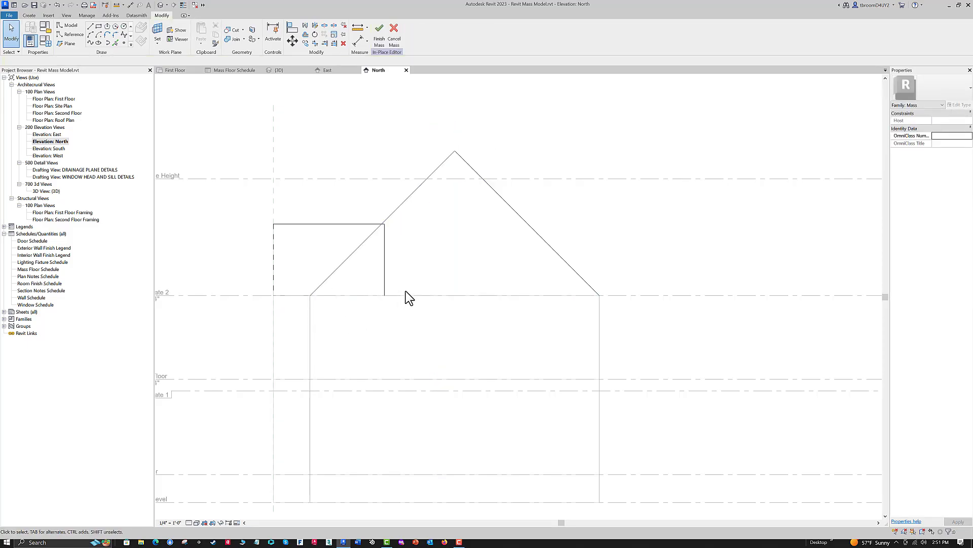
key("Tab")
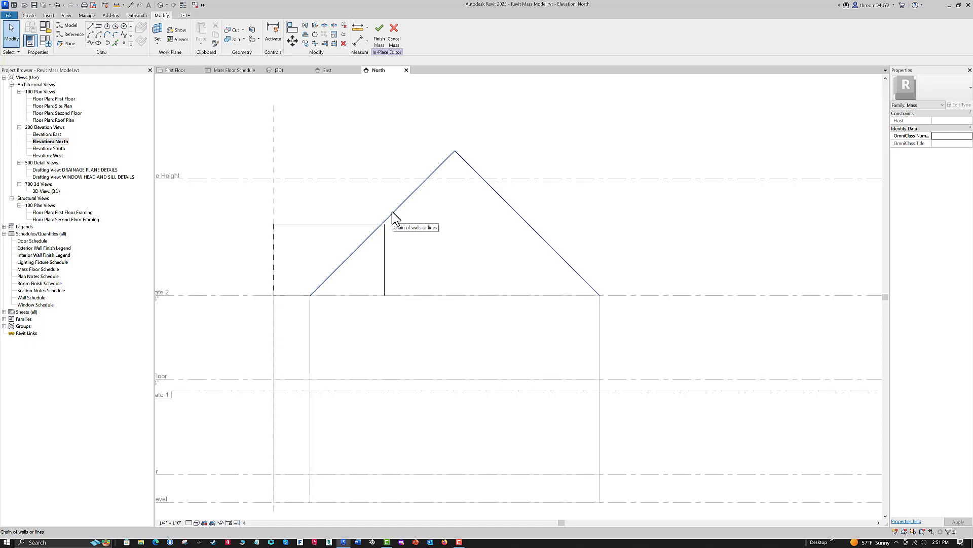
left_click(280, 71)
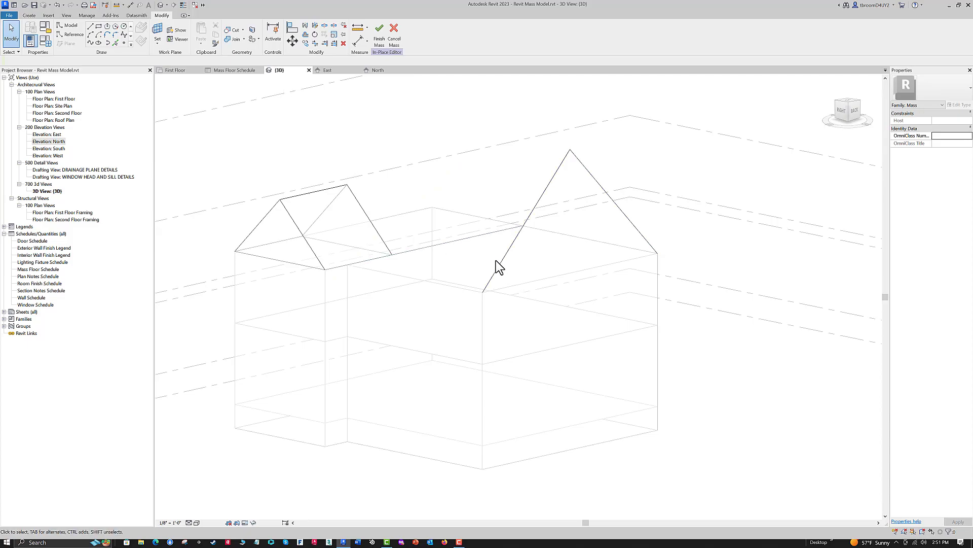
left_click(455, 241)
key("Delete")
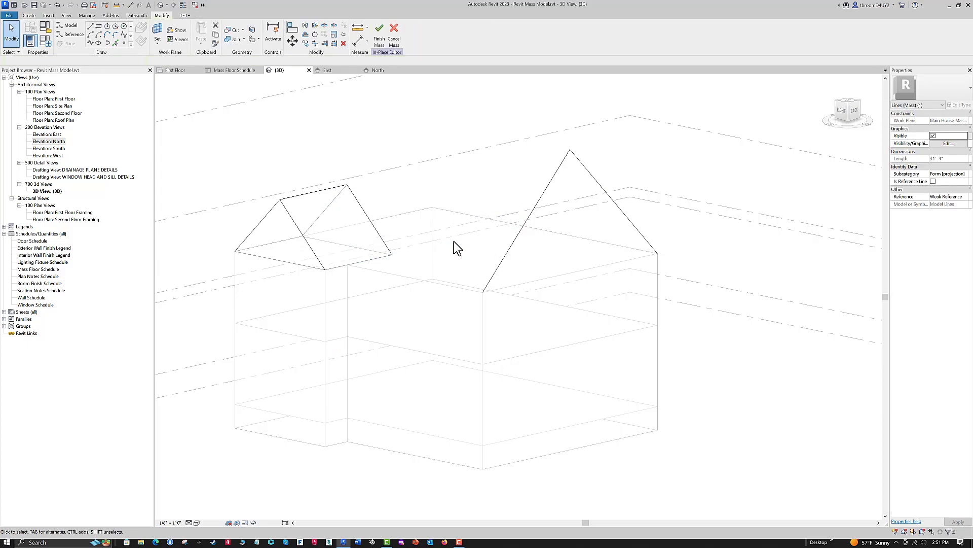
- Draw a base line in the 3D view between the lower ends of the main house's sloping gable lines
left_click(91, 27)
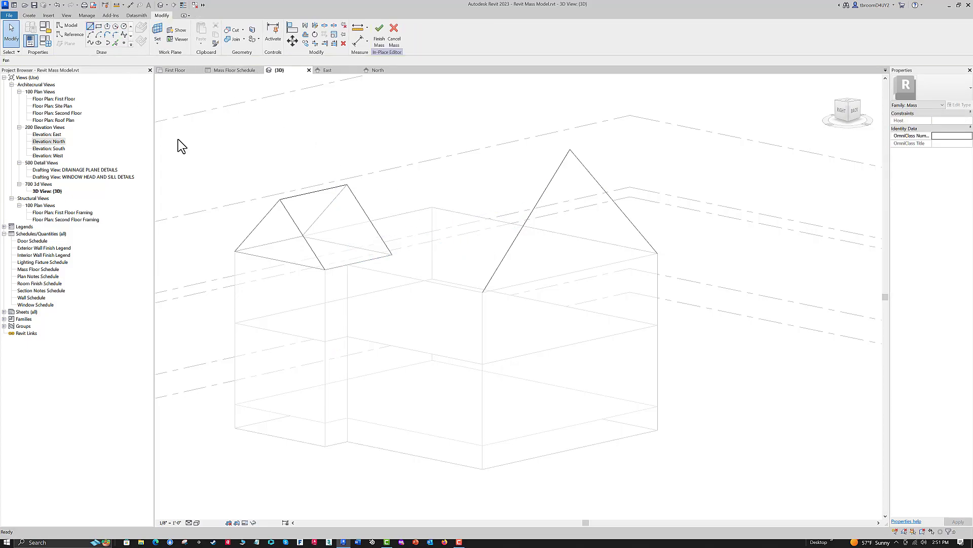
left_click(481, 290)
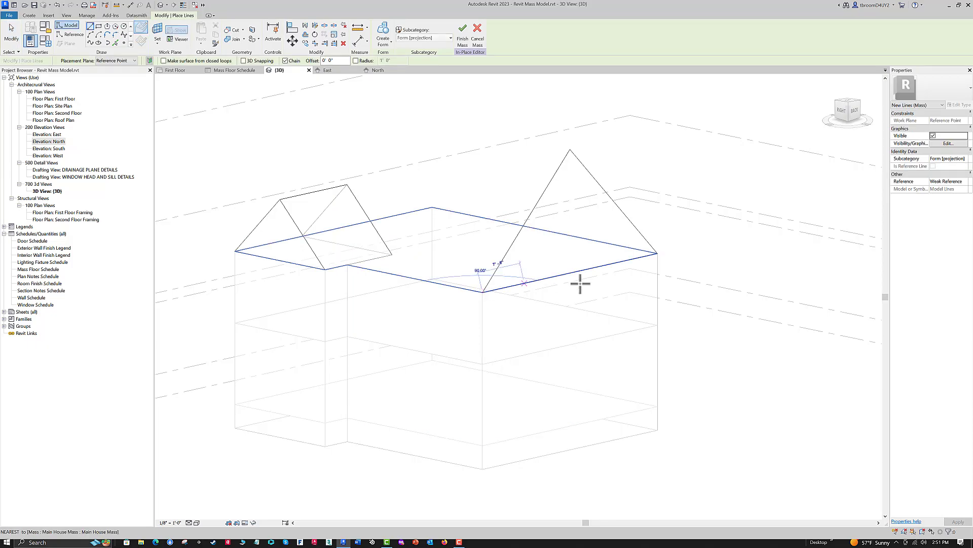
left_click(657, 252)
key("Escape")
key("Escape")
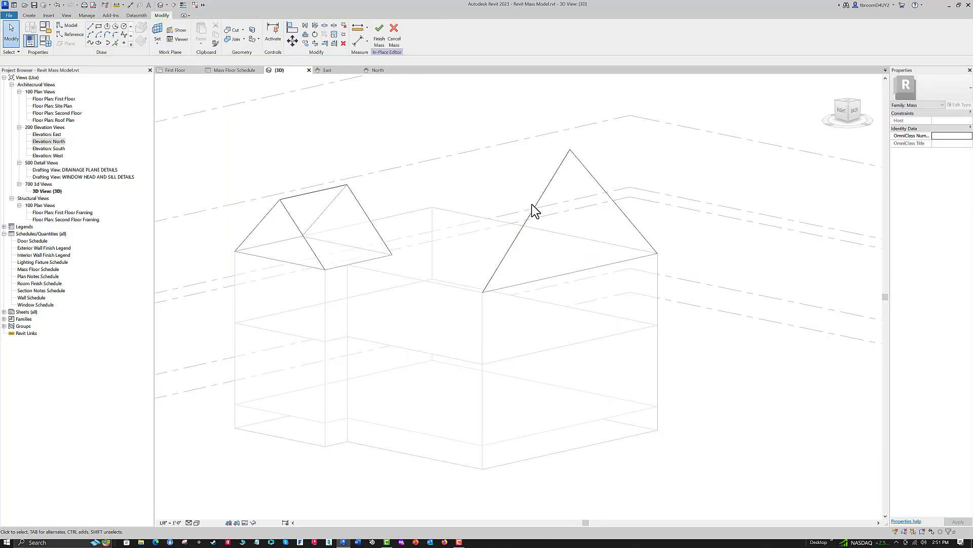
- Try to create a solid form from the main house's chain of gable lines, and undo back to the two sloping lines
key("Tab")
left_click(533, 215)
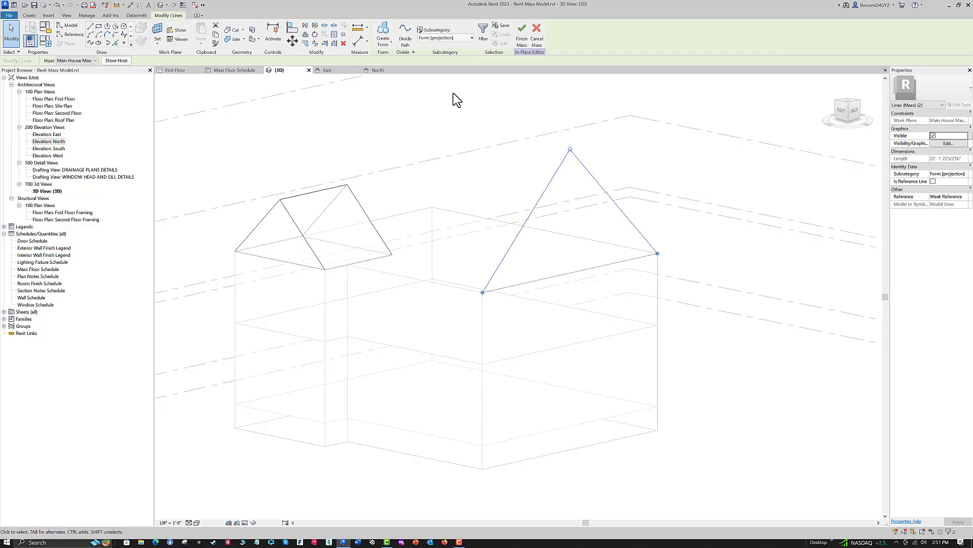
left_click(391, 41)
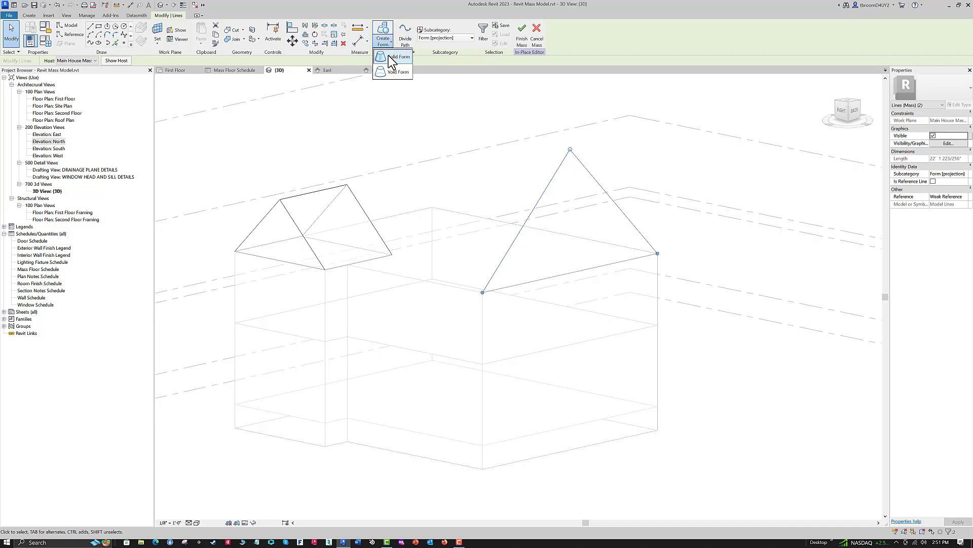
left_click(393, 56)
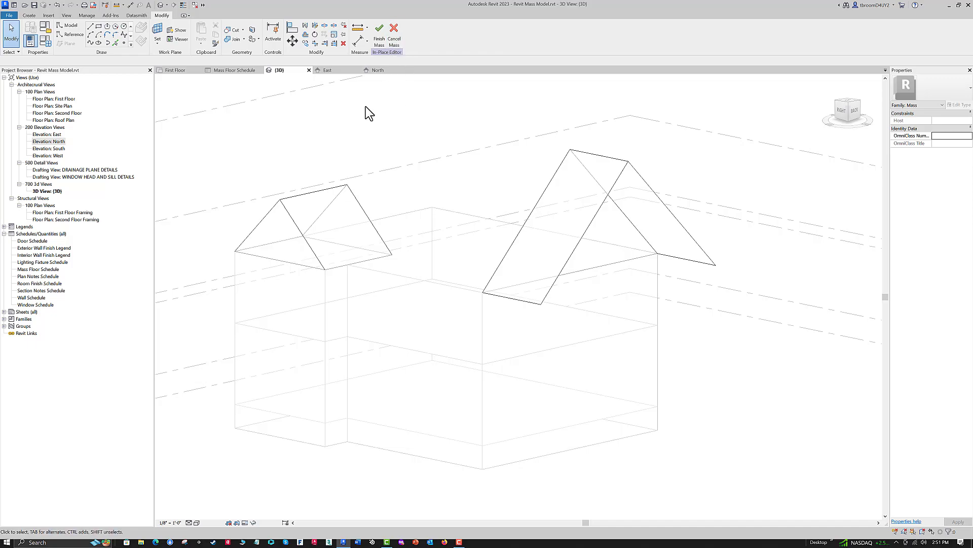
key("ctrl+z")
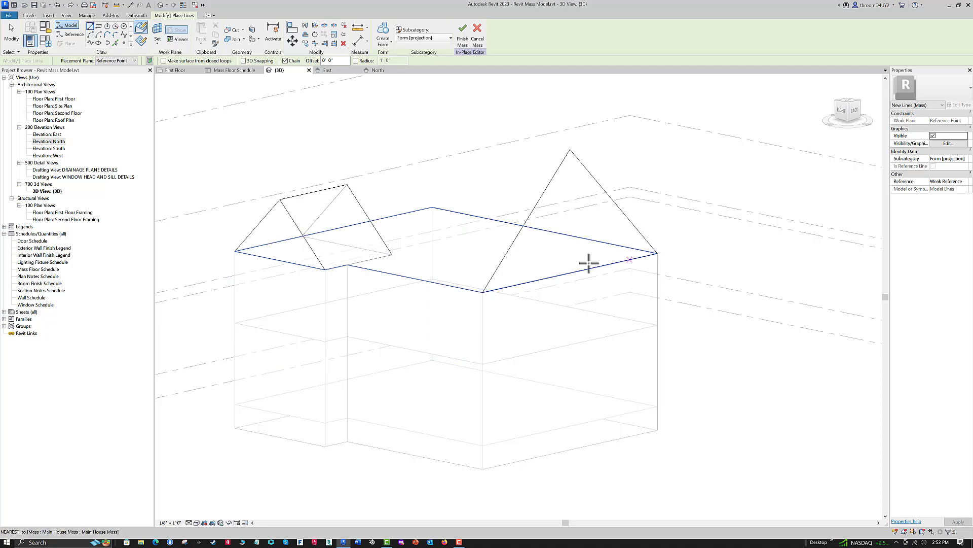
left_click(482, 292)
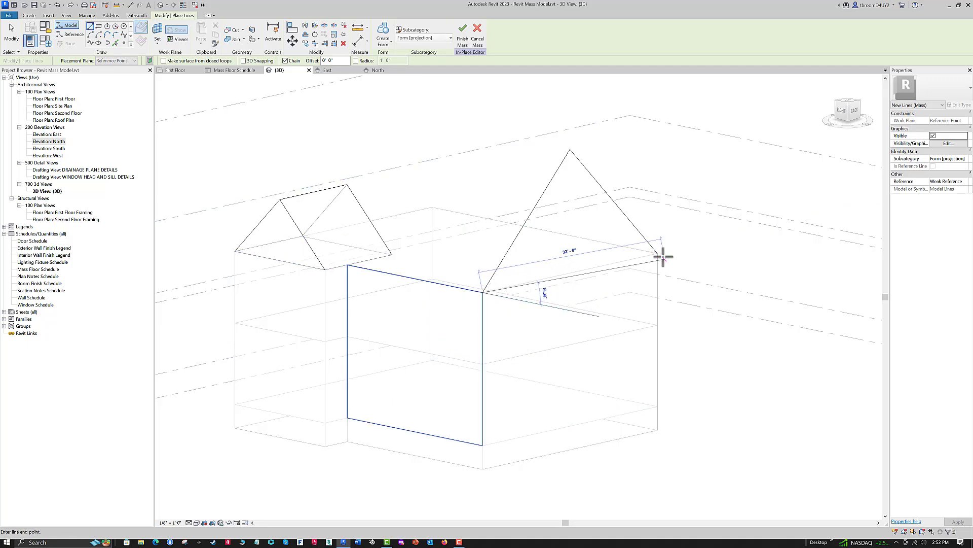
scroll(654, 251, "up", 4)
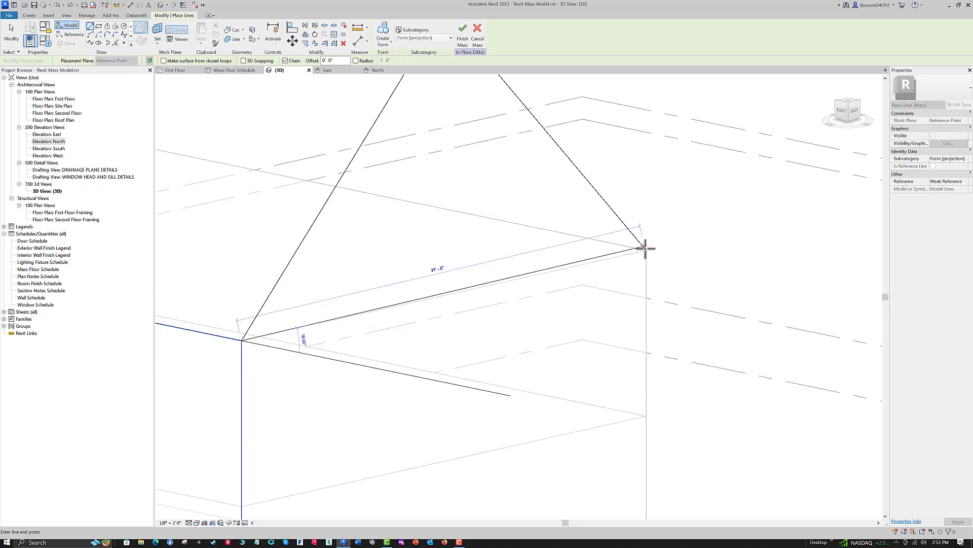
left_click(542, 312)
key("Escape")
key("Escape")
scroll(426, 325, "down", 5)
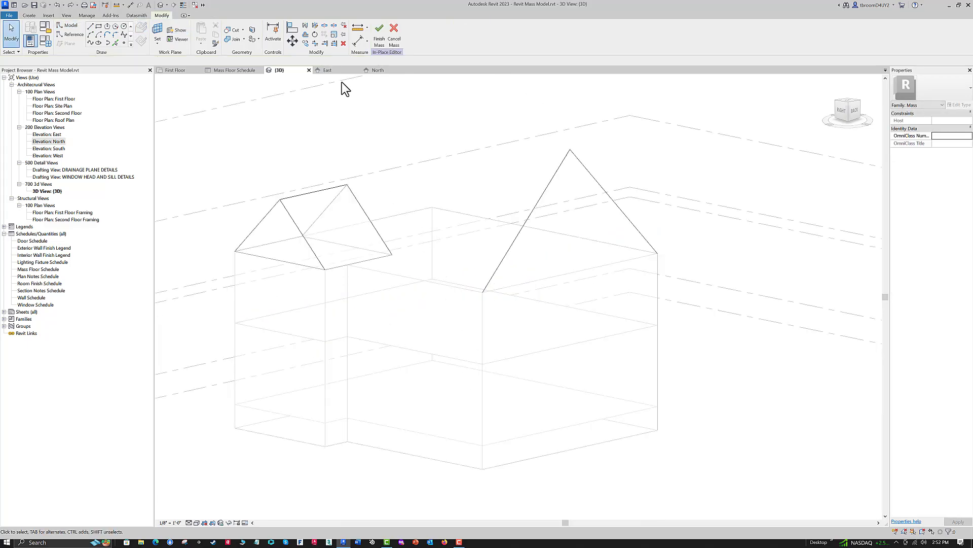
- In the North elevation, start a model line and set the work plane by picking the main house mass's face
left_click(377, 71)
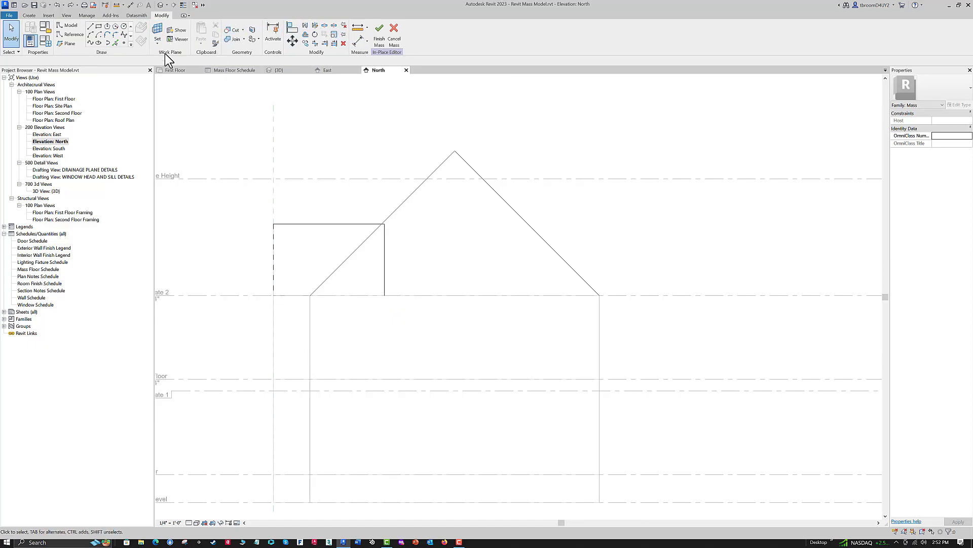
left_click(90, 27)
left_click(141, 27)
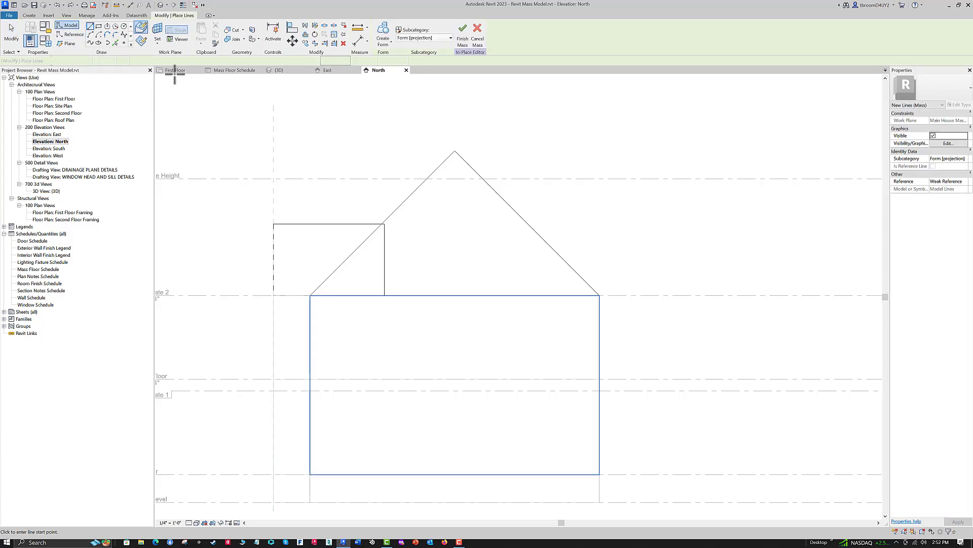
left_click(157, 41)
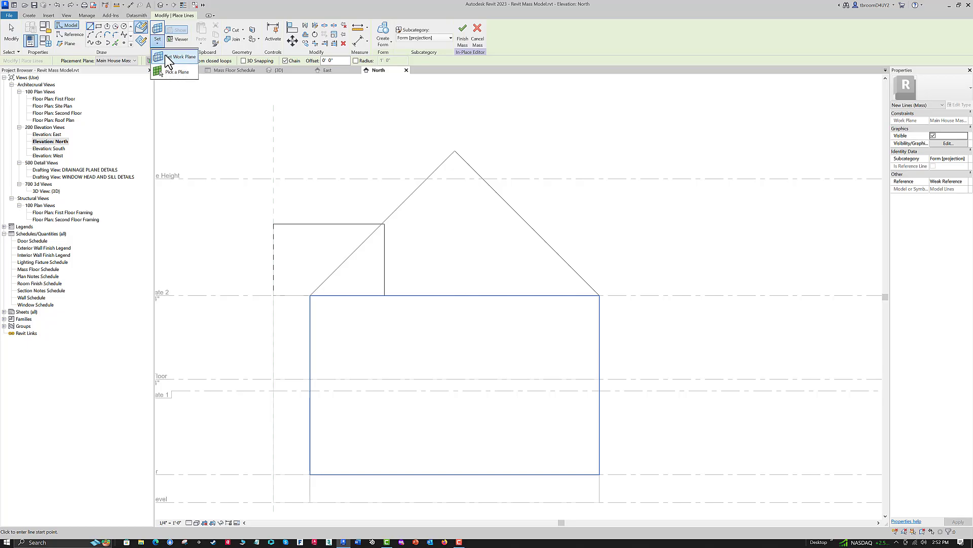
left_click(170, 57)
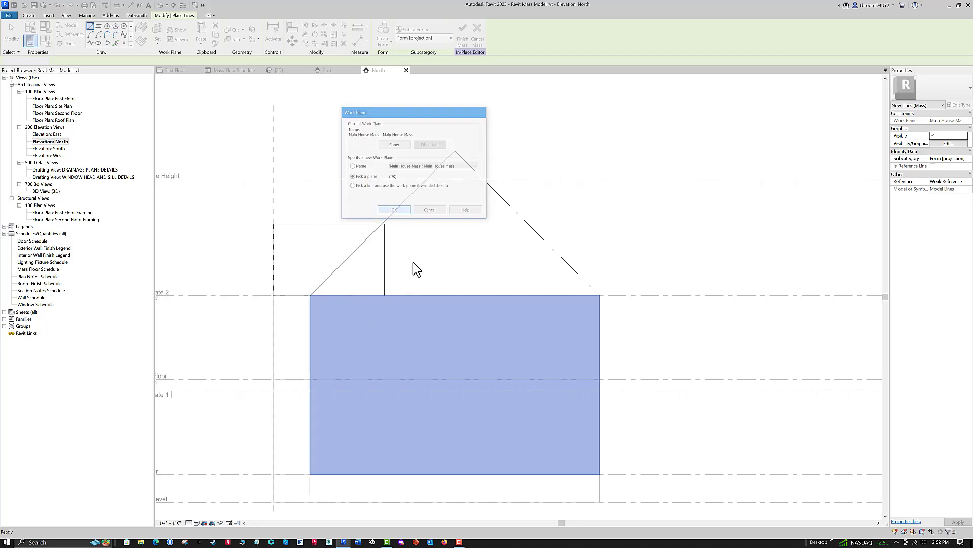
key("Return")
left_click(463, 294)
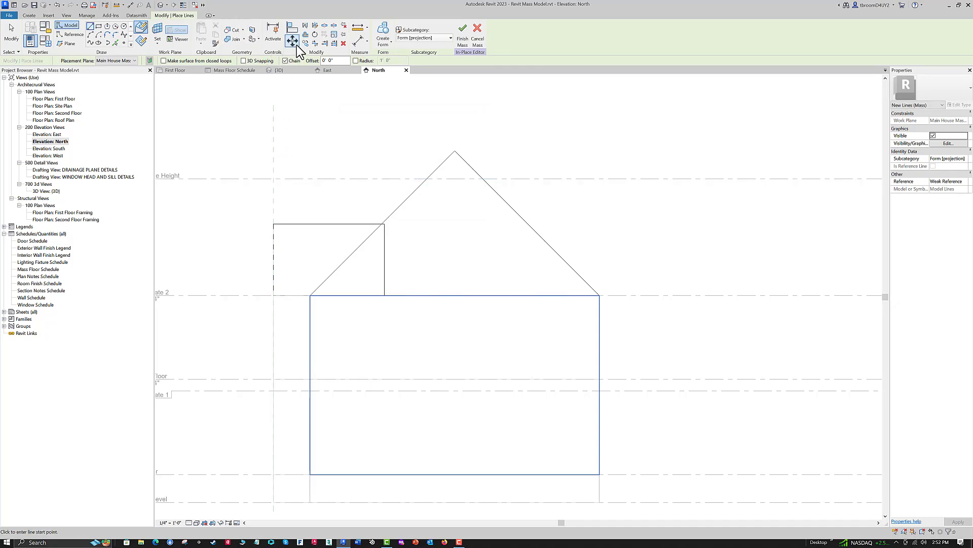
- Draw a 31'-4" horizontal base line along the main house mass's top edge to close the gable triangle
left_click(89, 26)
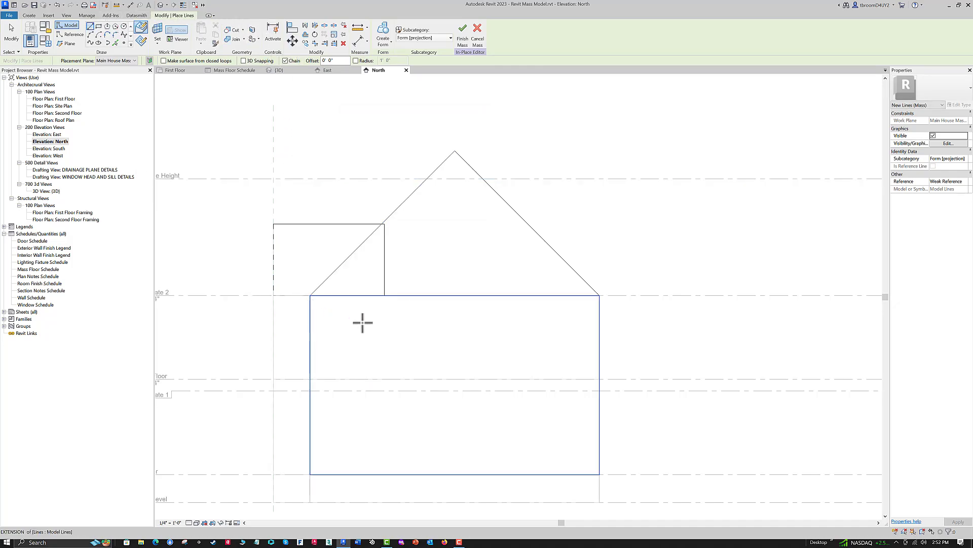
left_click(600, 295)
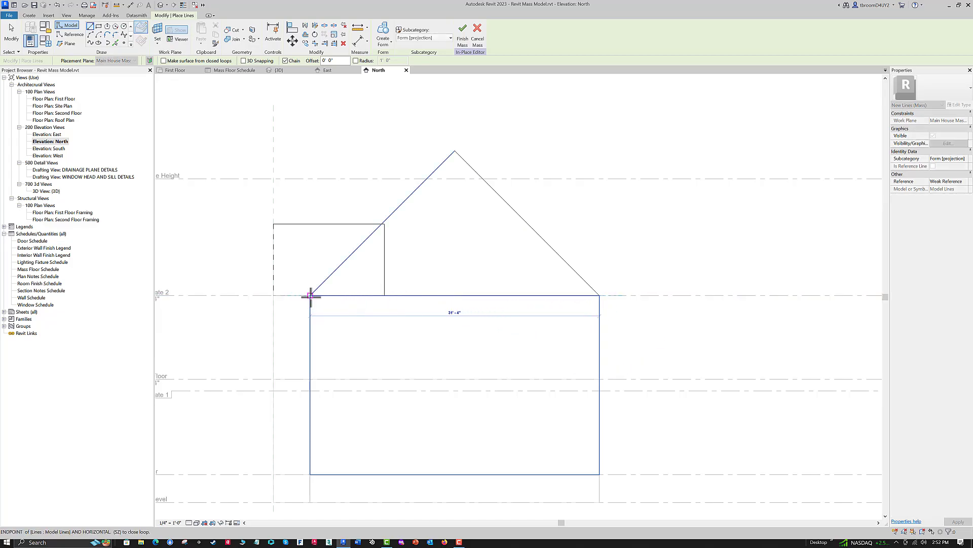
left_click(310, 296)
key("Escape")
key("Escape")
- Select the closed chain of main house gable lines and create a solid form from it
key("Tab")
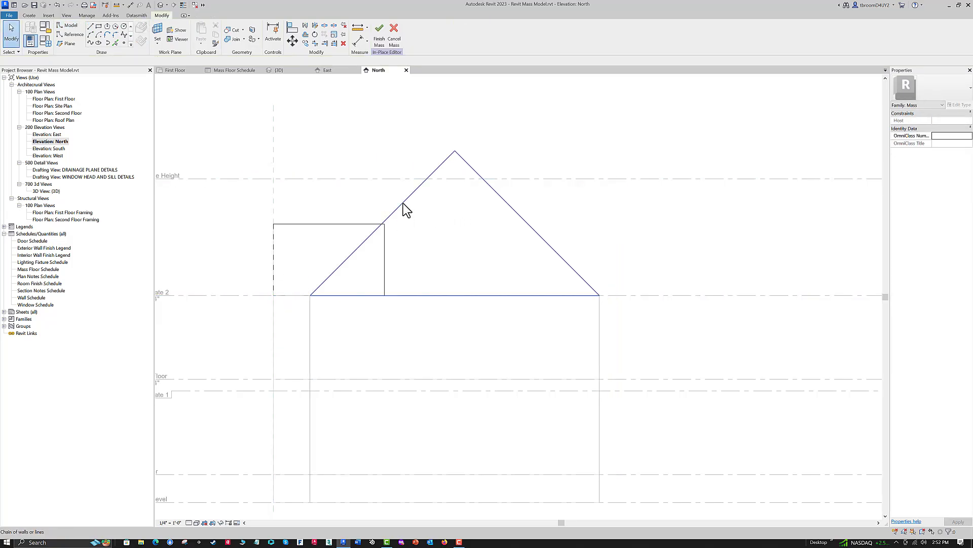
left_click(403, 203)
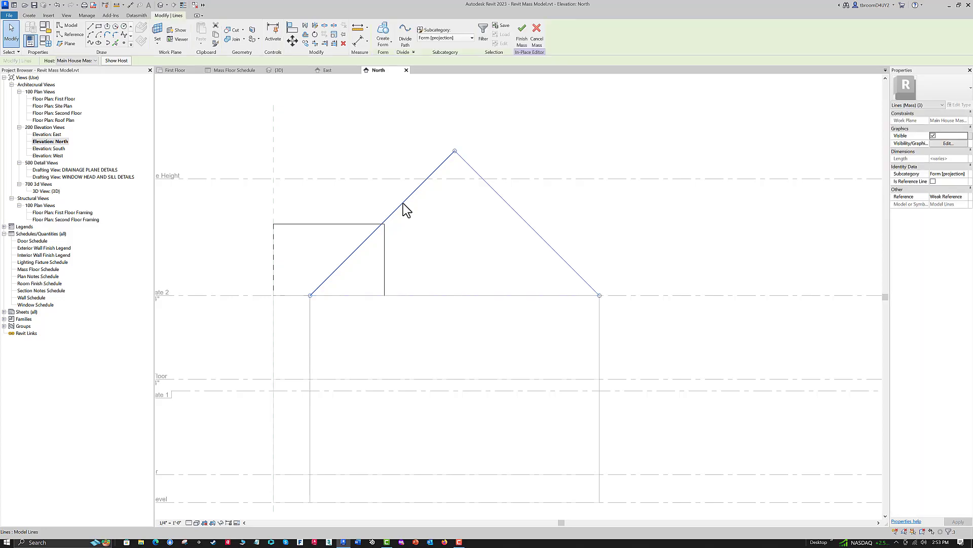
left_click(388, 43)
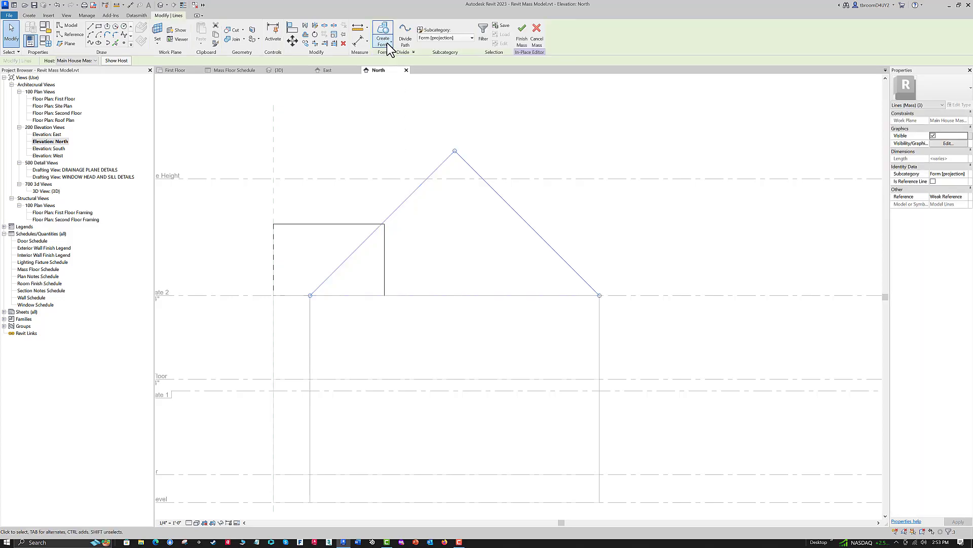
left_click(397, 59)
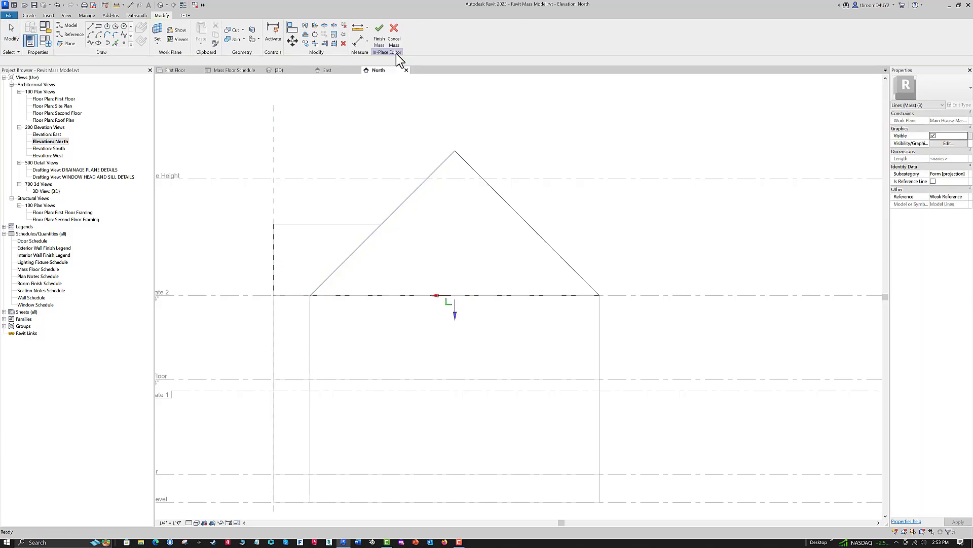
- In the 3D view, stretch the main house's gable roof form lengthwise across the house and past its far wall
left_click(352, 106)
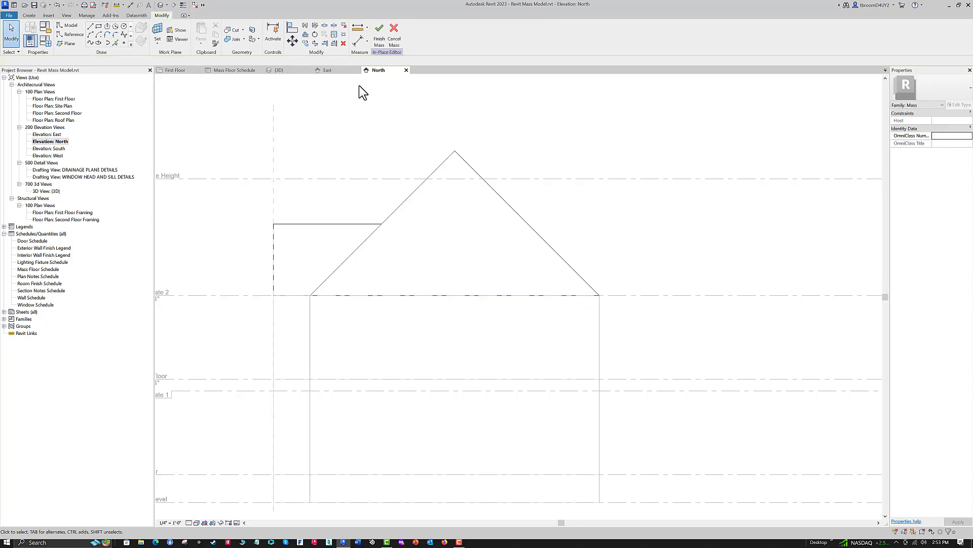
left_click(288, 70)
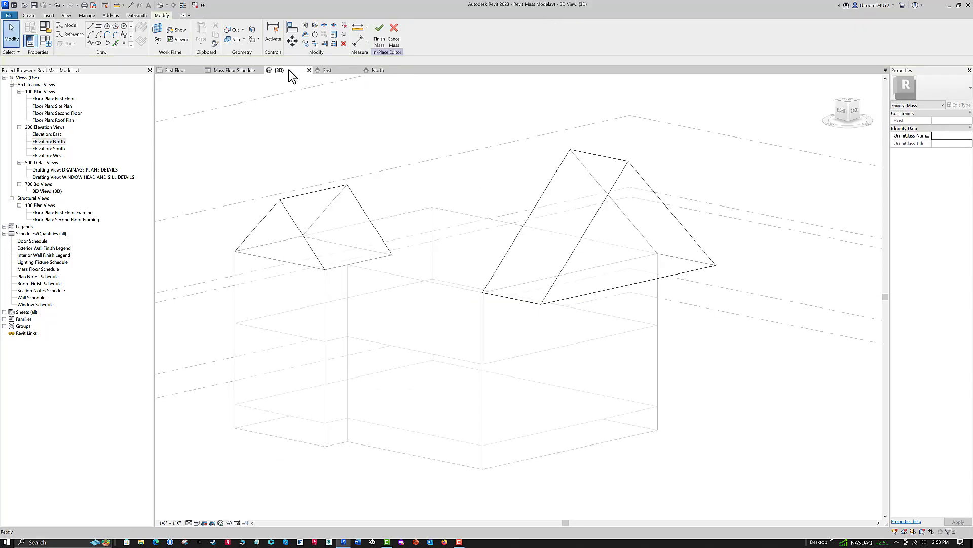
middle_click_drag(395, 246, 412, 289)
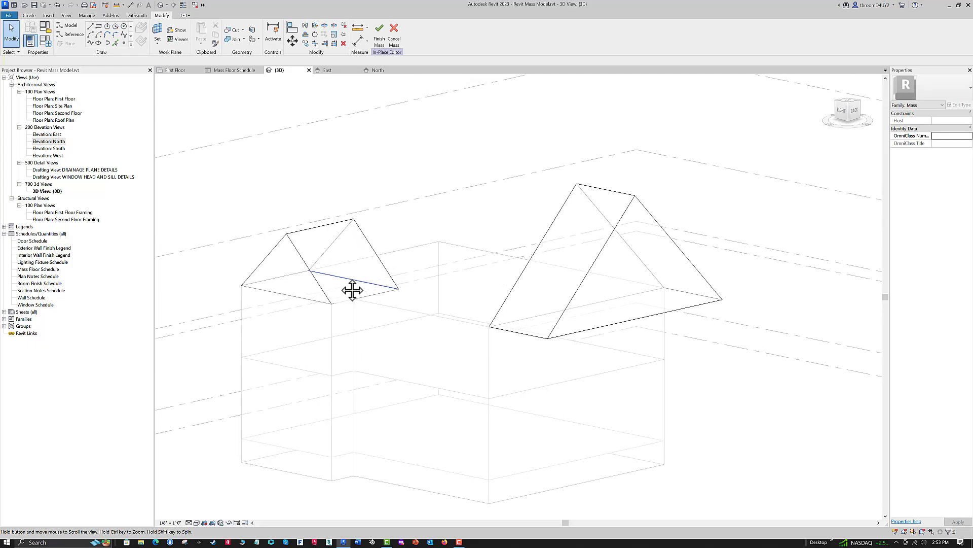
left_click(537, 319)
left_click_drag(558, 307, 283, 174)
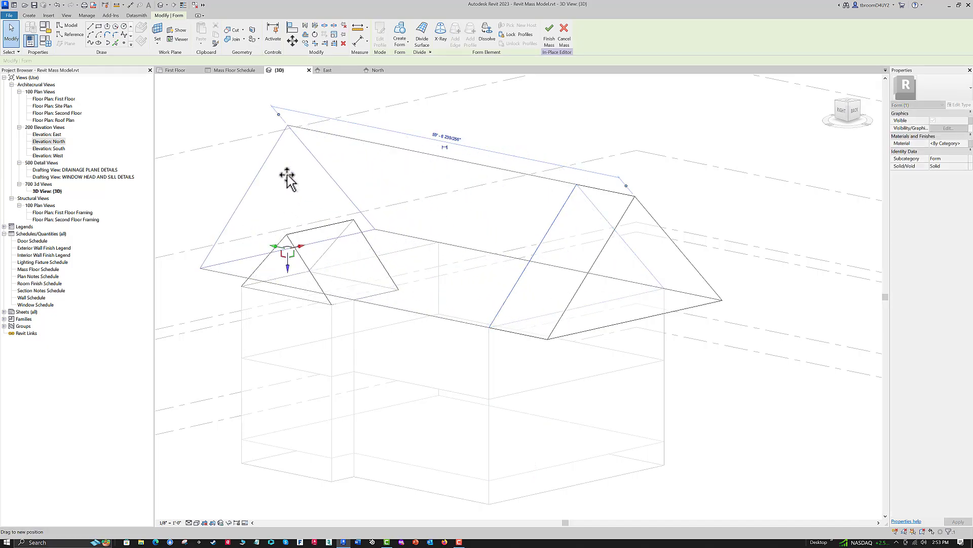
- Align the roof form's near gable face, beside the ell, with the main house mass's end wall face
left_click(580, 393)
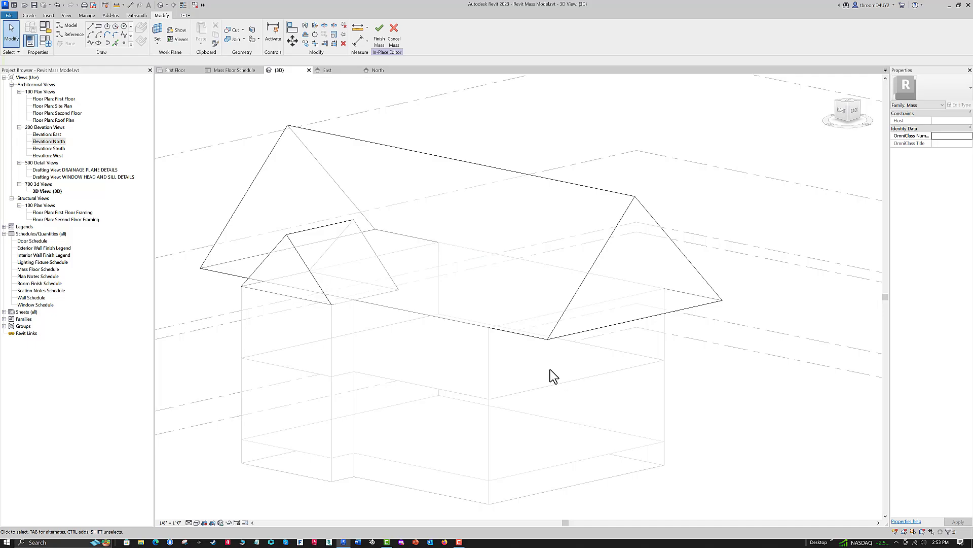
key("l")
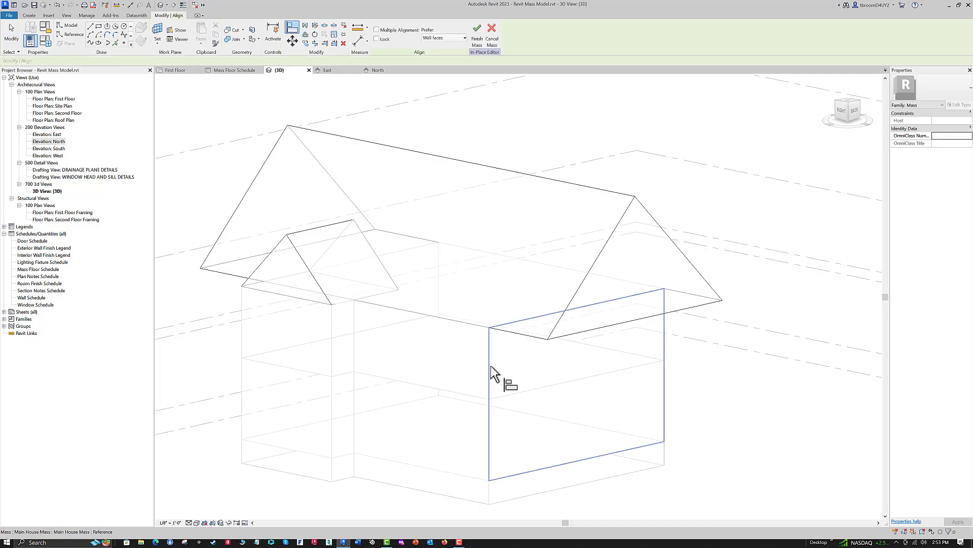
left_click(499, 366)
left_click(586, 330)
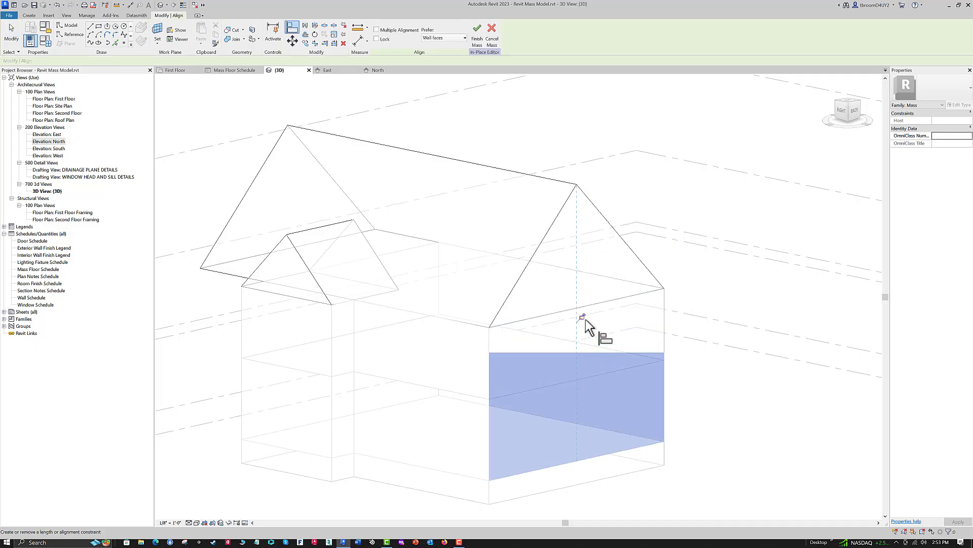
middle_click_drag(268, 358, 503, 303, "shift")
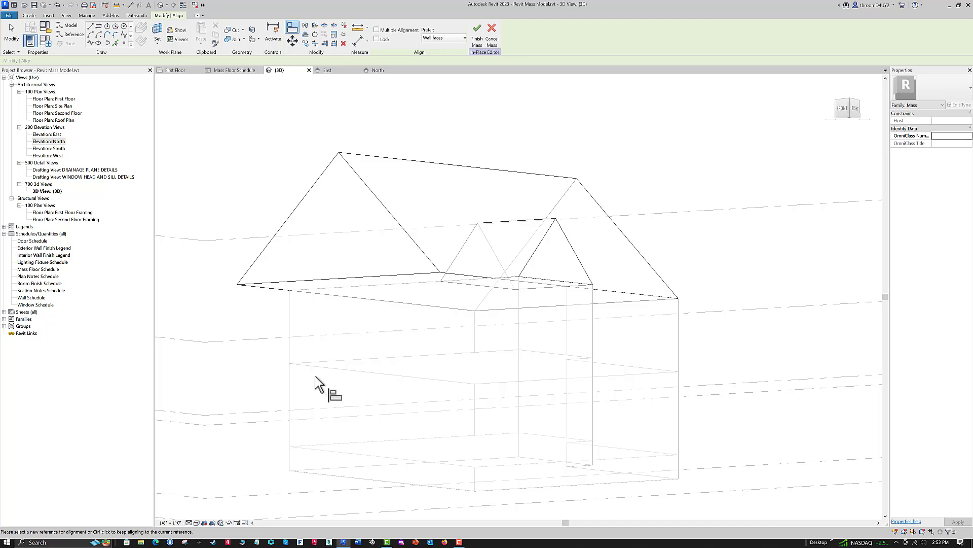
left_click(287, 379)
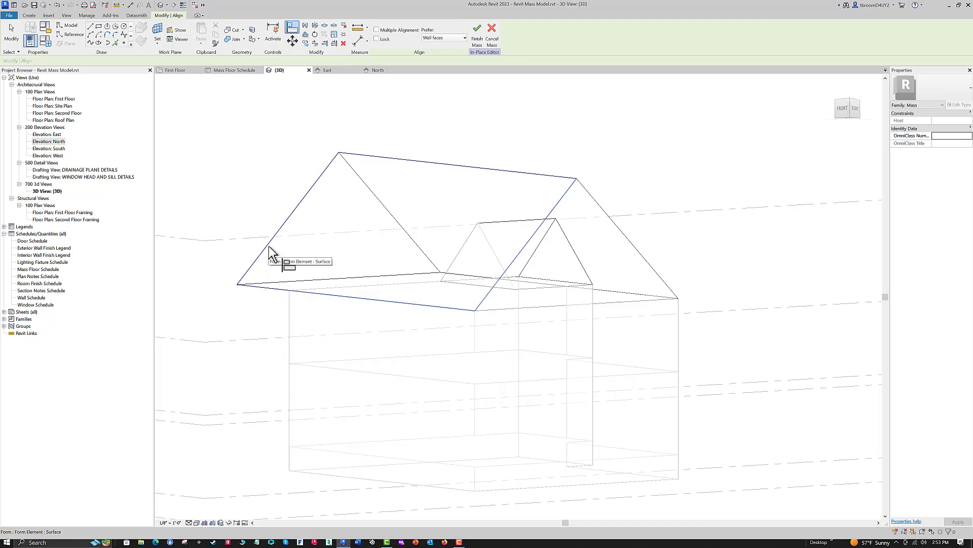
middle_click_drag(380, 173, 342, 198, "shift")
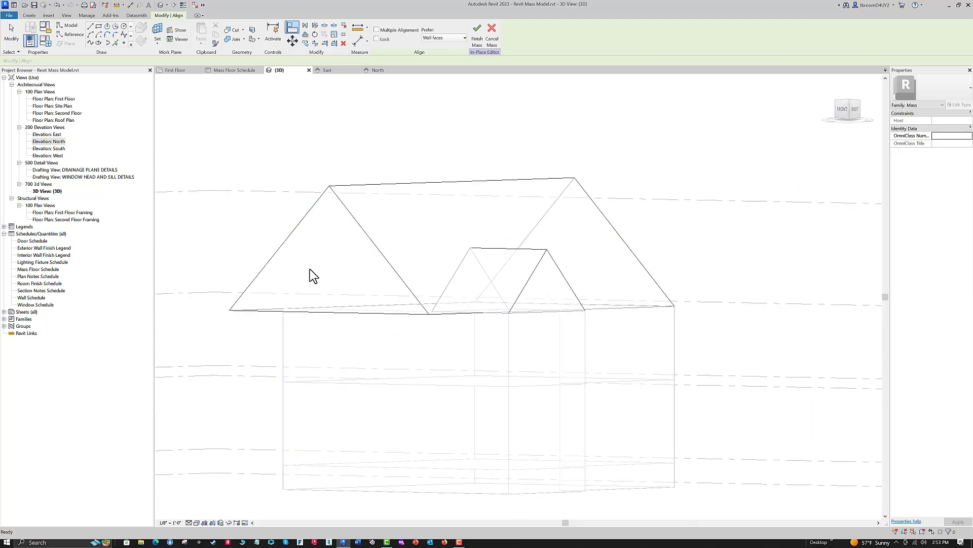
key("Escape")
- Align the overhanging gable face at the roof form's opposite end with the main house mass's wall face below it
scroll(365, 340, "down", 2)
middle_click_drag(381, 350, 325, 342, "shift")
key("a")
key("l")
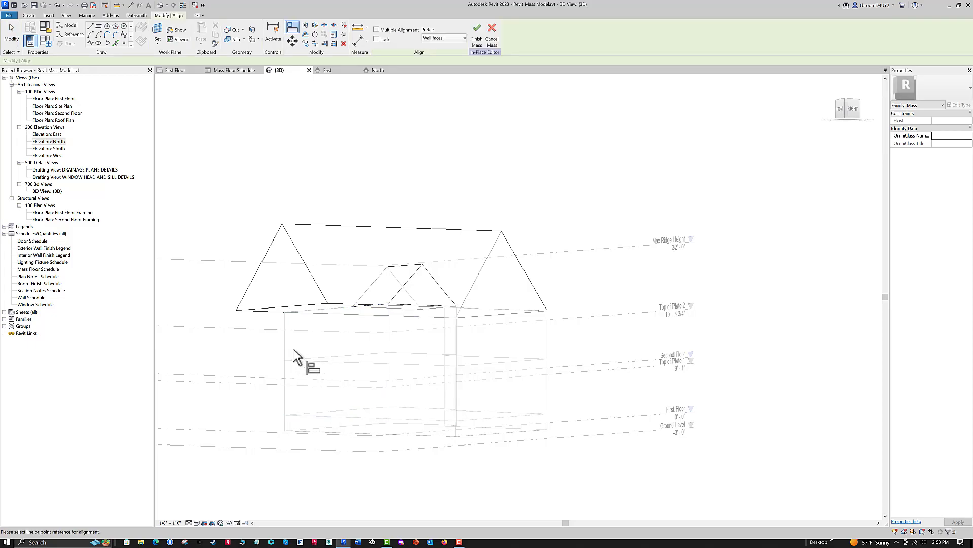
middle_click_drag(354, 363, 680, 452, "shift")
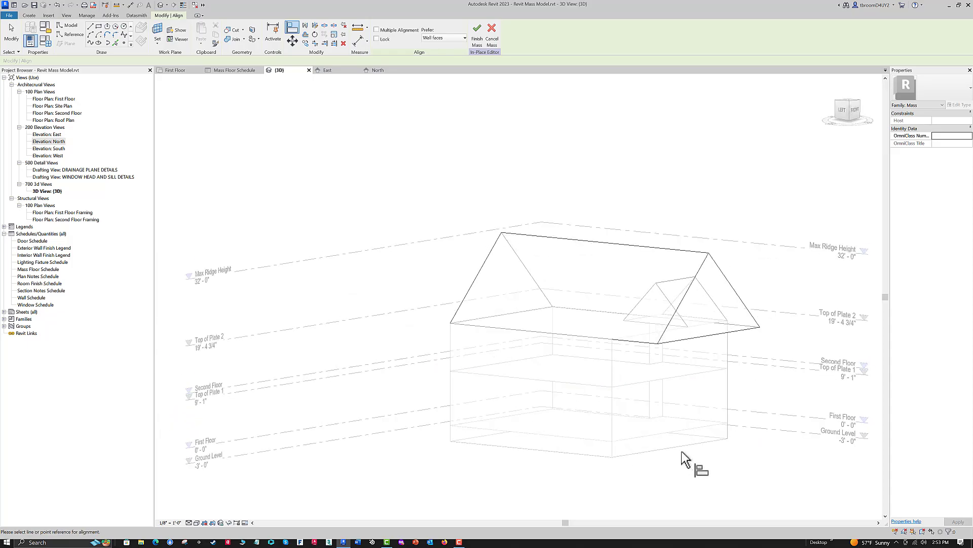
left_click(727, 395)
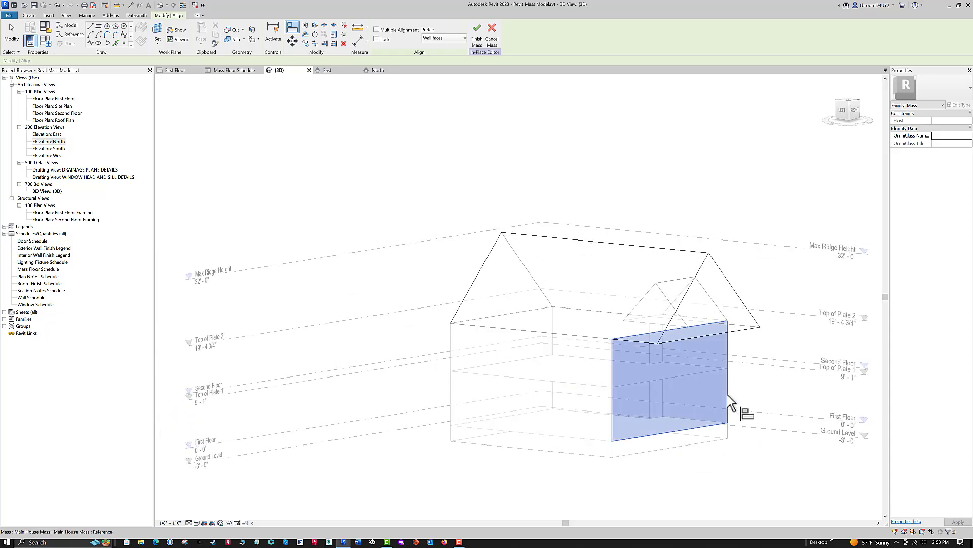
left_click(733, 330)
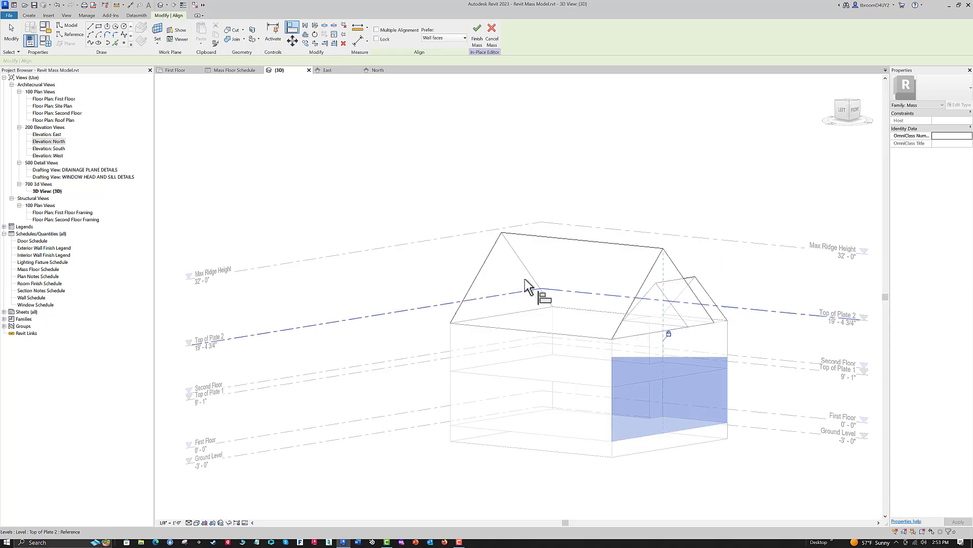
- Stretch the ell roof form's inner gable face toward the main house so the form runs into the main roof slope
middle_click_drag(537, 322, 403, 380, "shift")
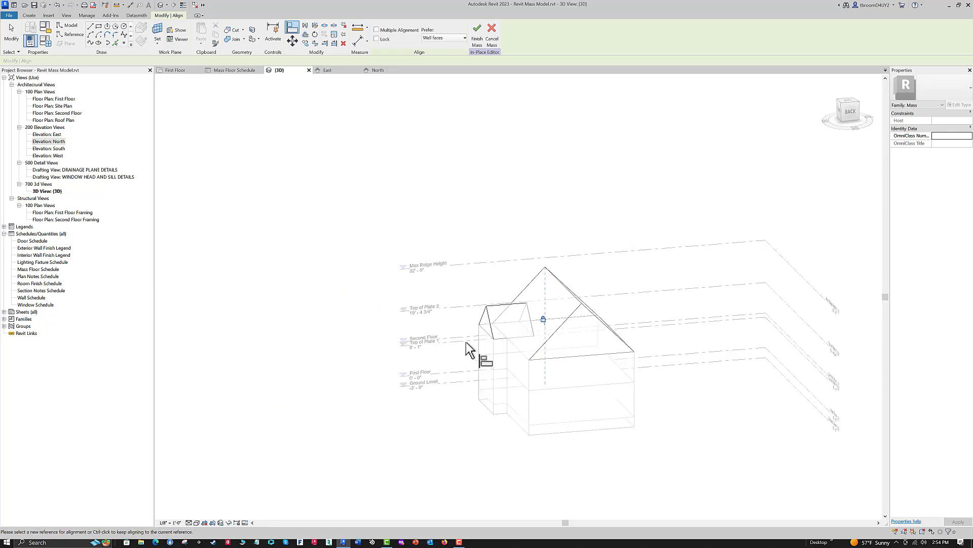
scroll(507, 284, "up", 5)
left_click(450, 320)
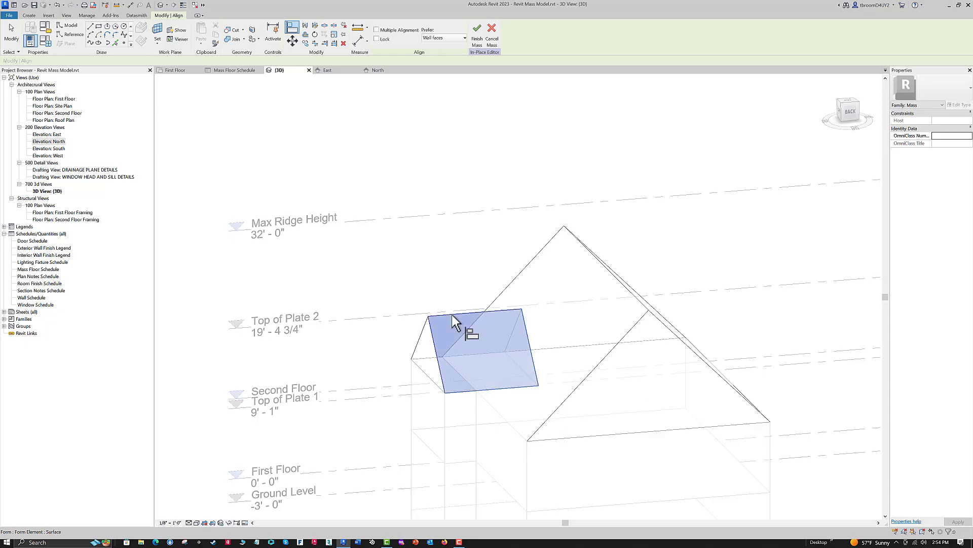
key("Escape")
key("Escape")
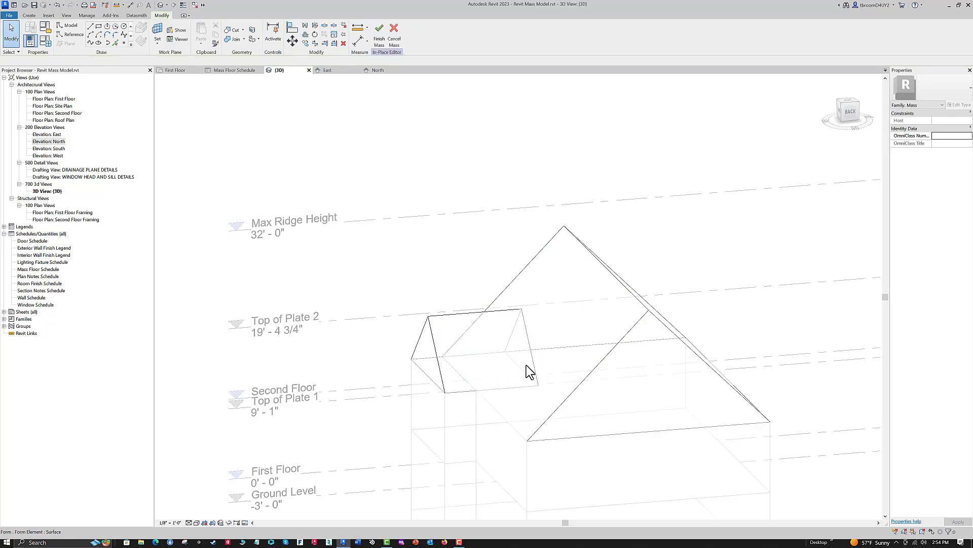
left_click(542, 362)
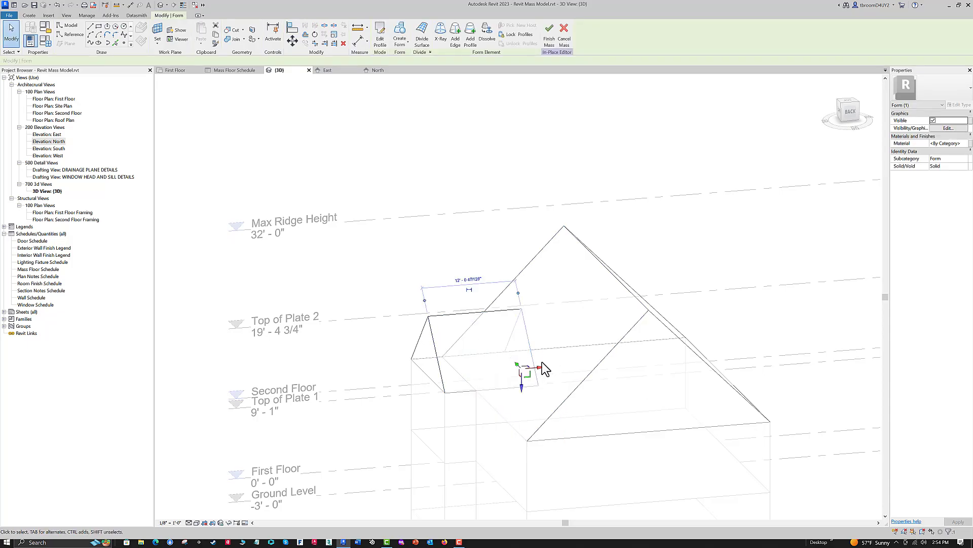
left_click_drag(543, 368, 593, 361)
key("Escape")
- Join the main house roof form and the ell roof form with the Join geometry tool
middle_click_drag(401, 222, 550, 161, "shift")
scroll(515, 157, "down", 2)
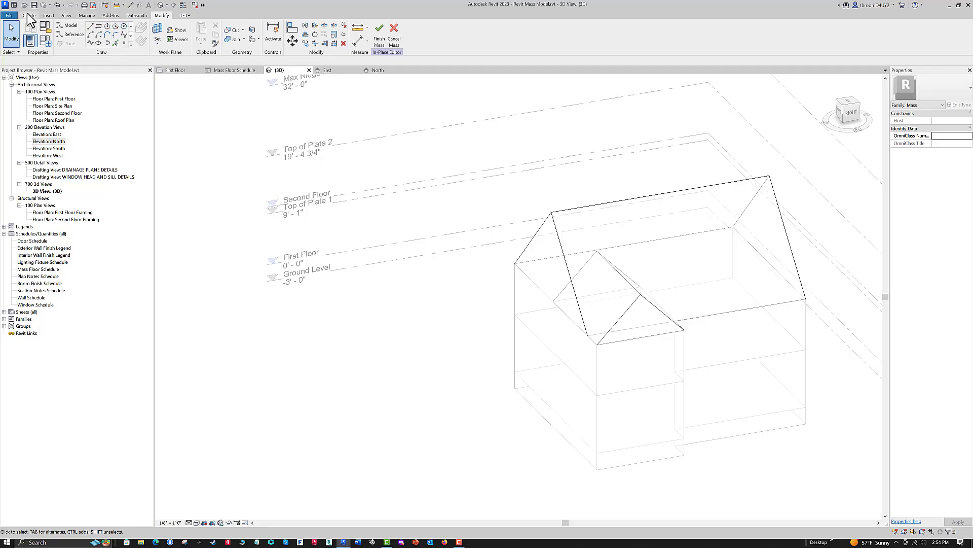
left_click(236, 40)
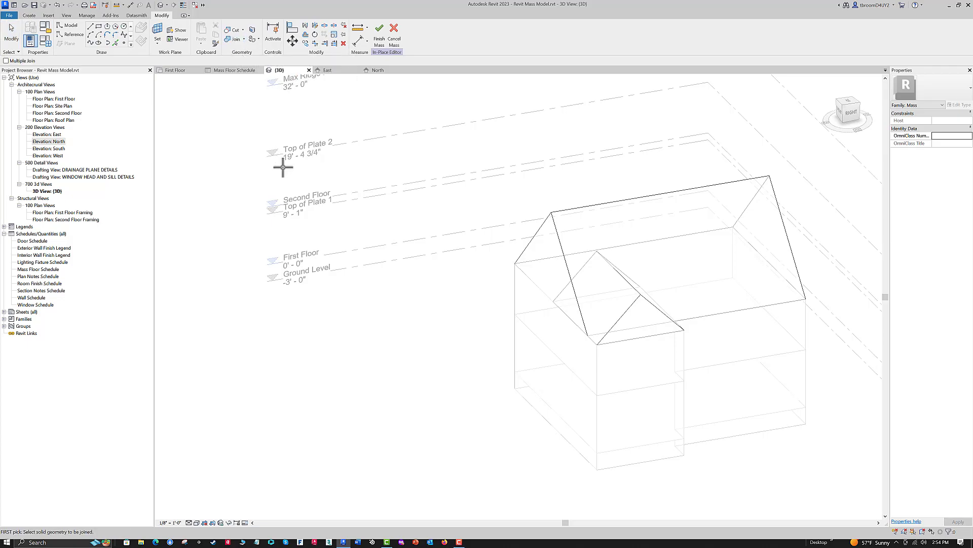
left_click(558, 243)
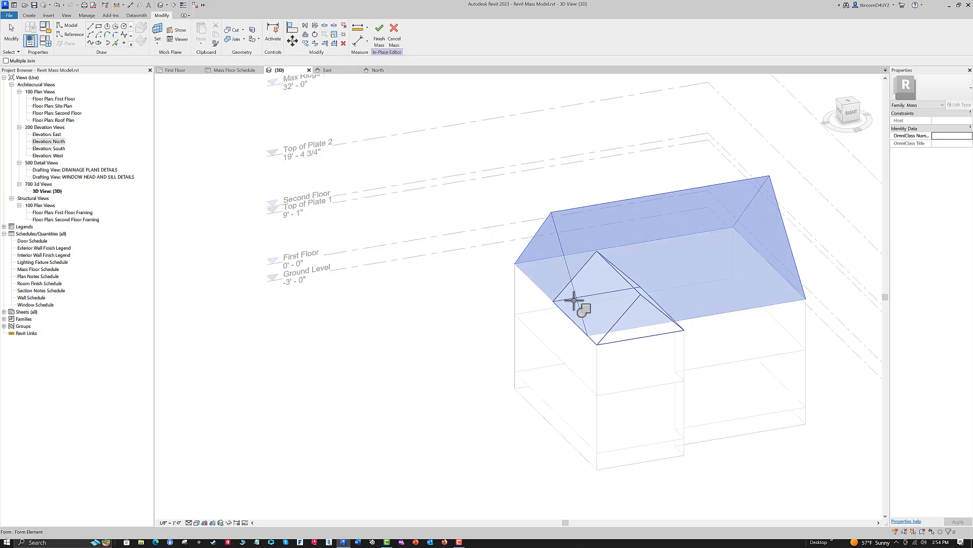
left_click(603, 339)
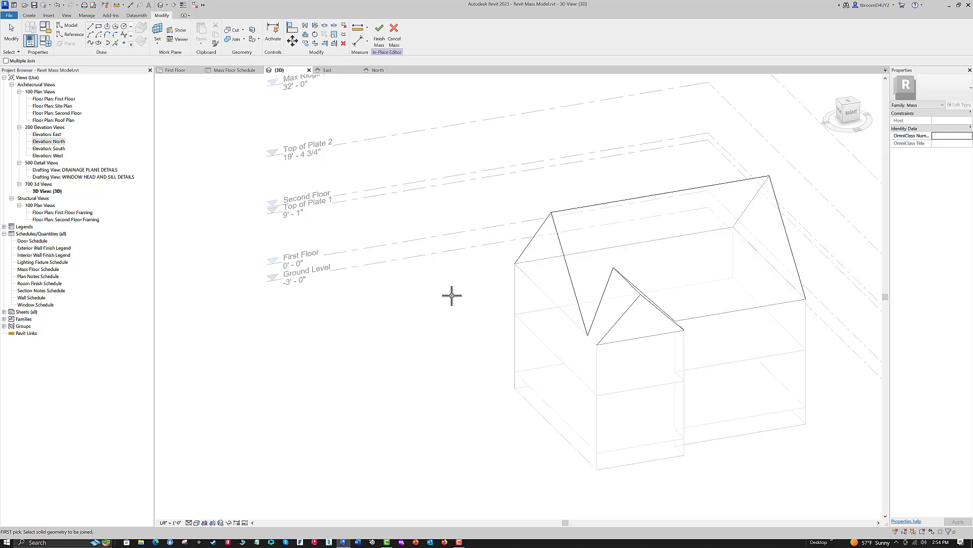
- Finish the in-place roof mass and try to save the project from the save reminder
left_click(380, 40)
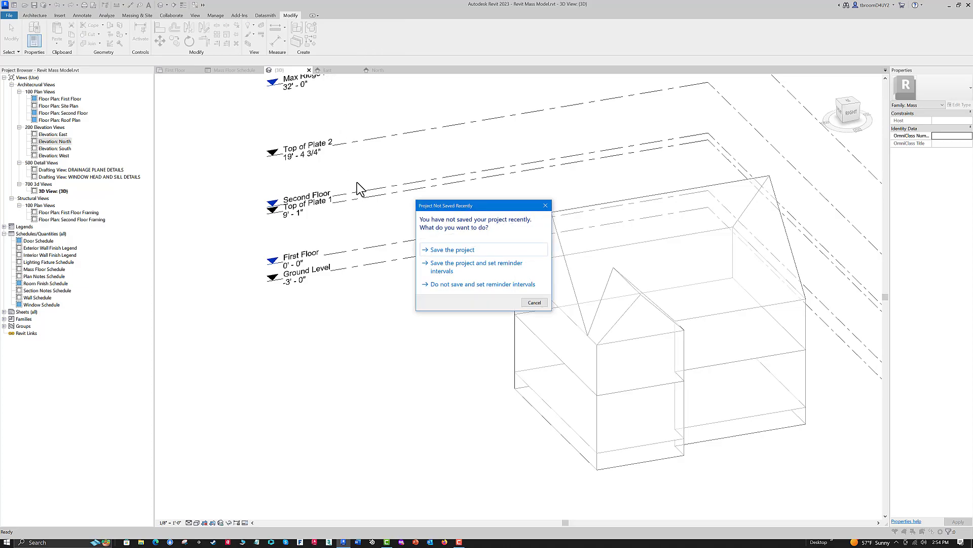
left_click(454, 250)
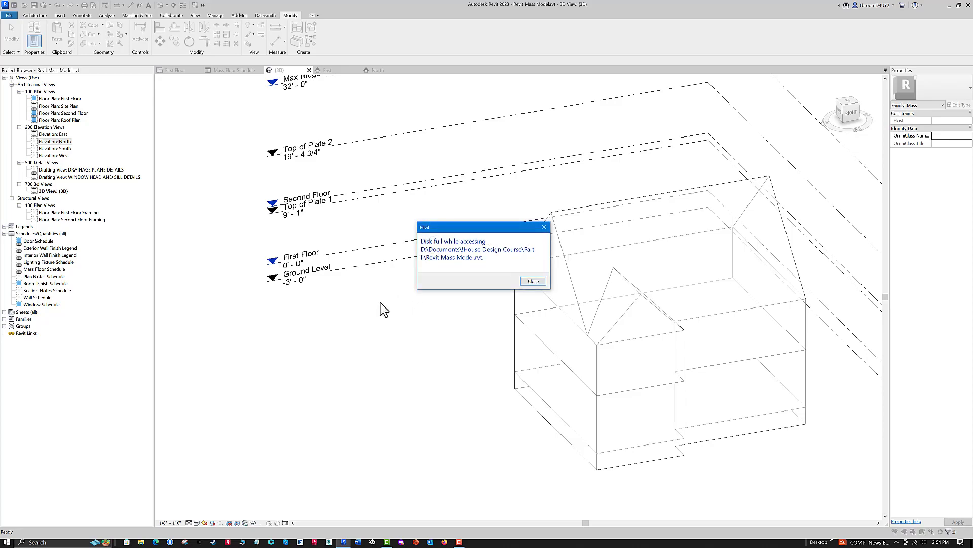
left_click(533, 281)
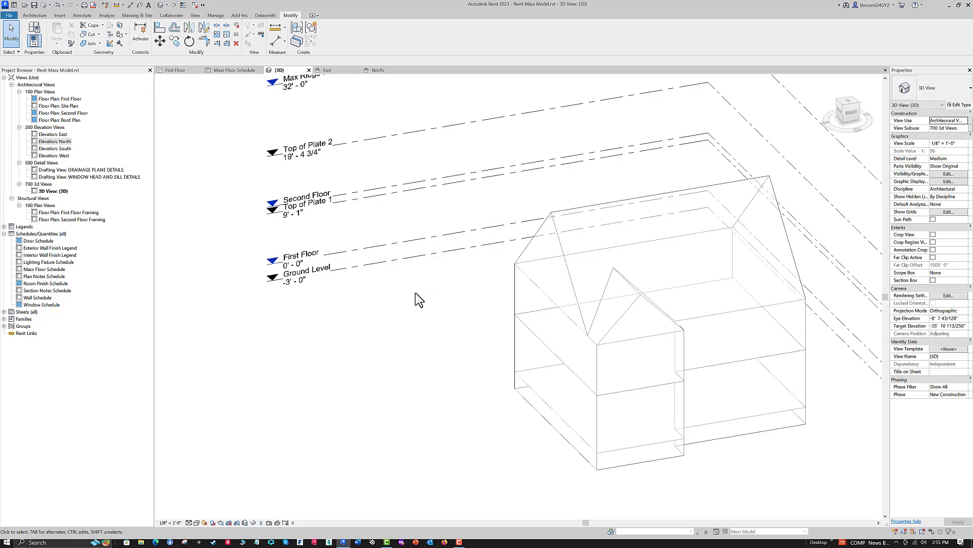
mouse_move(568, 383)
middle_mouse_down("shift")
mouse_move(535, 391)
mouse_move(373, 347)
mouse_move(382, 387)
mouse_move(583, 415)
mouse_move(736, 458)
mouse_move(735, 386)
mouse_move(796, 313)
mouse_move(745, 389)
mouse_move(639, 394)
mouse_move(569, 373)
middle_mouse_up("shift")
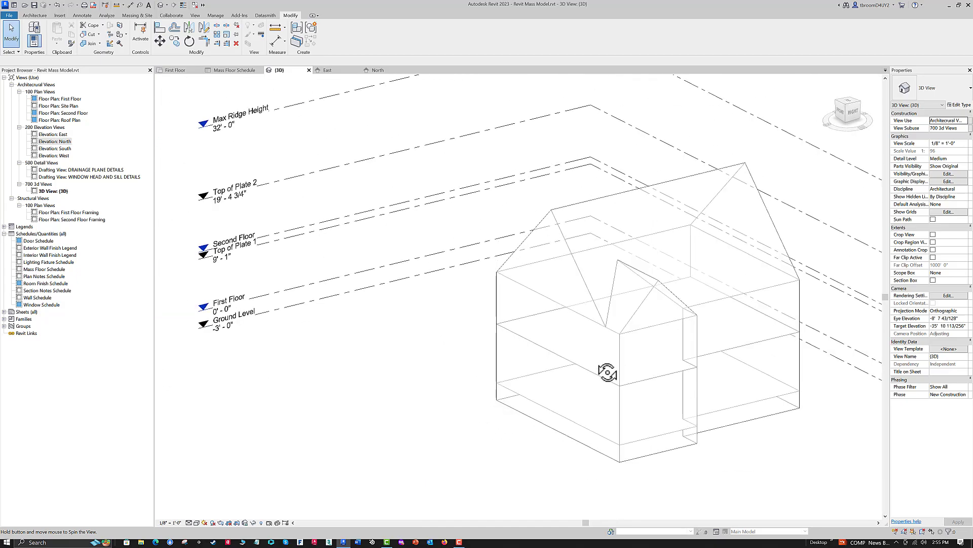
scroll(467, 328, "down", 1)
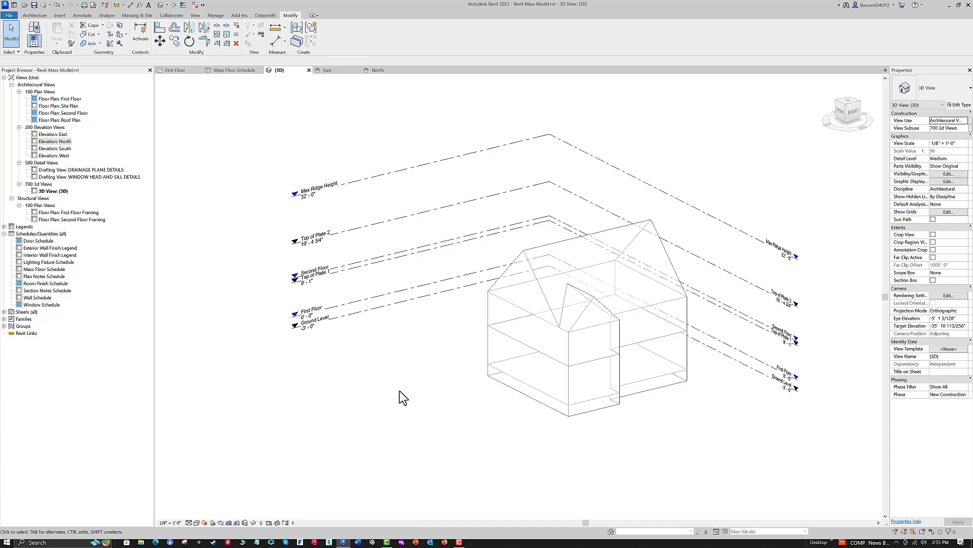
scroll(403, 397, "up", 1)
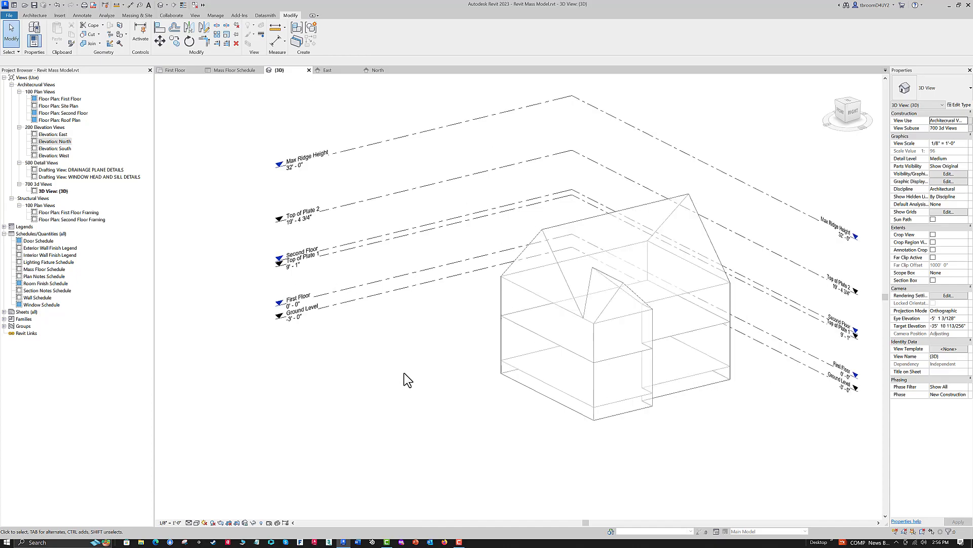